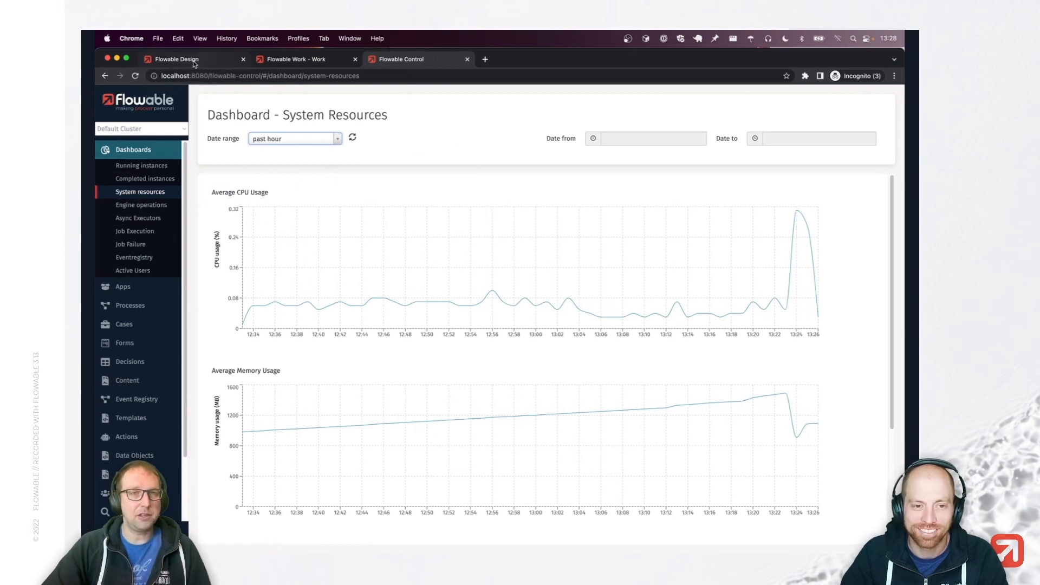
# Open the Scripting Example process model inside the Scripting 3.13 app in Flowable Design.
pyautogui.click(194, 62)
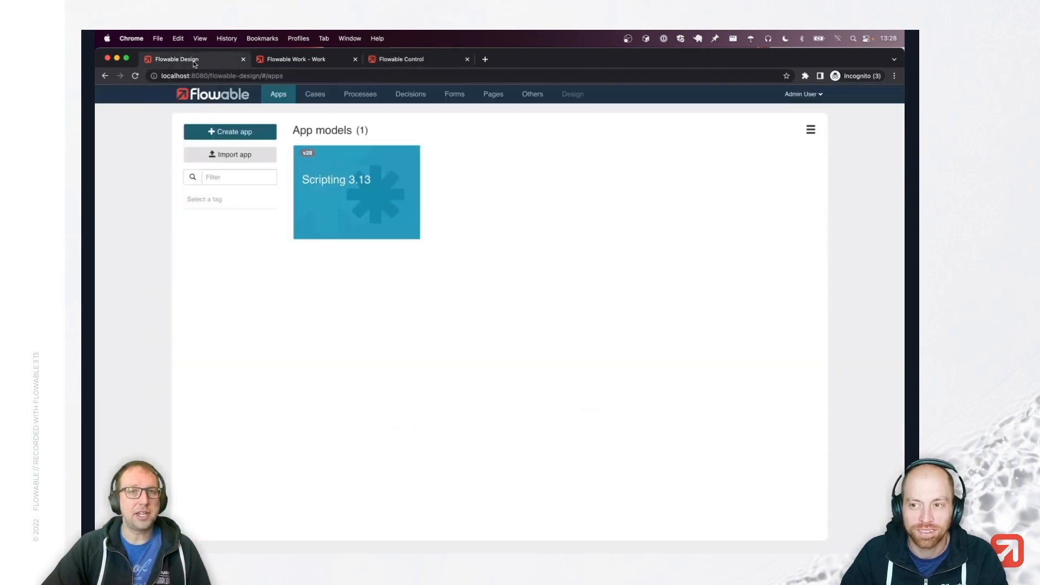
pyautogui.click(352, 199)
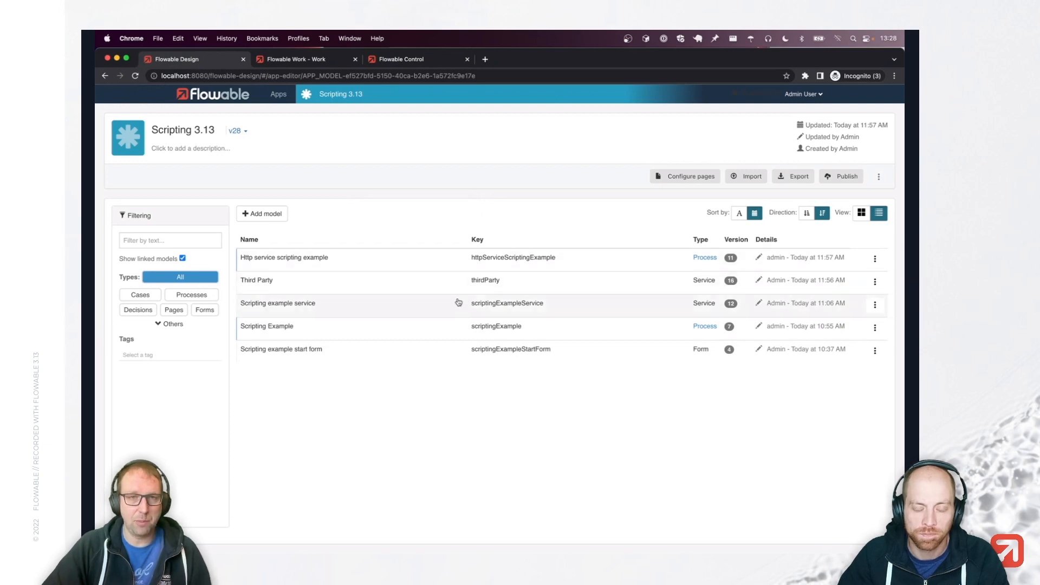
pyautogui.click(430, 329)
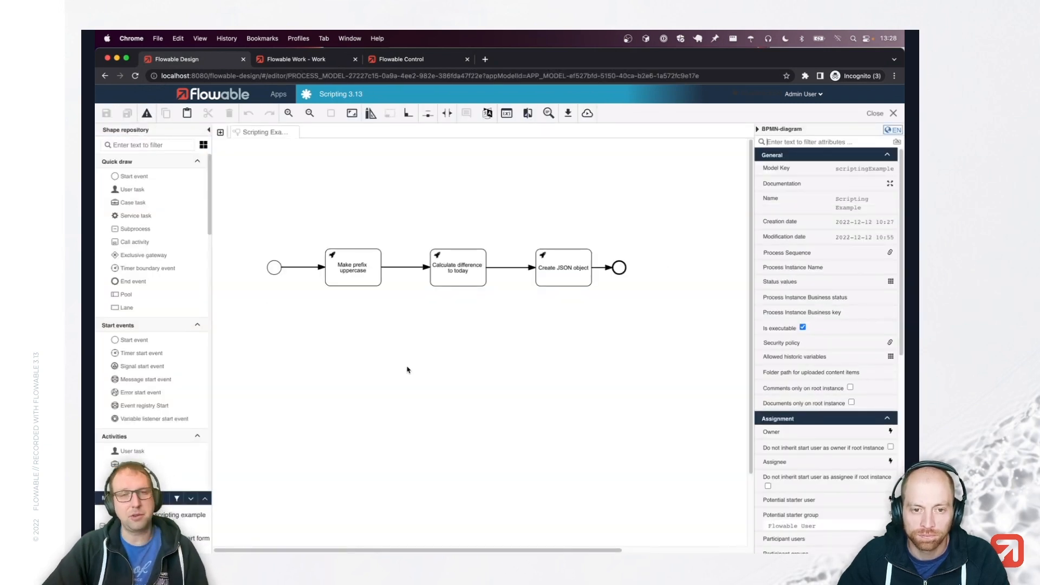
# Open the service model called by the Make prefix uppercase task.
pyautogui.click(355, 271)
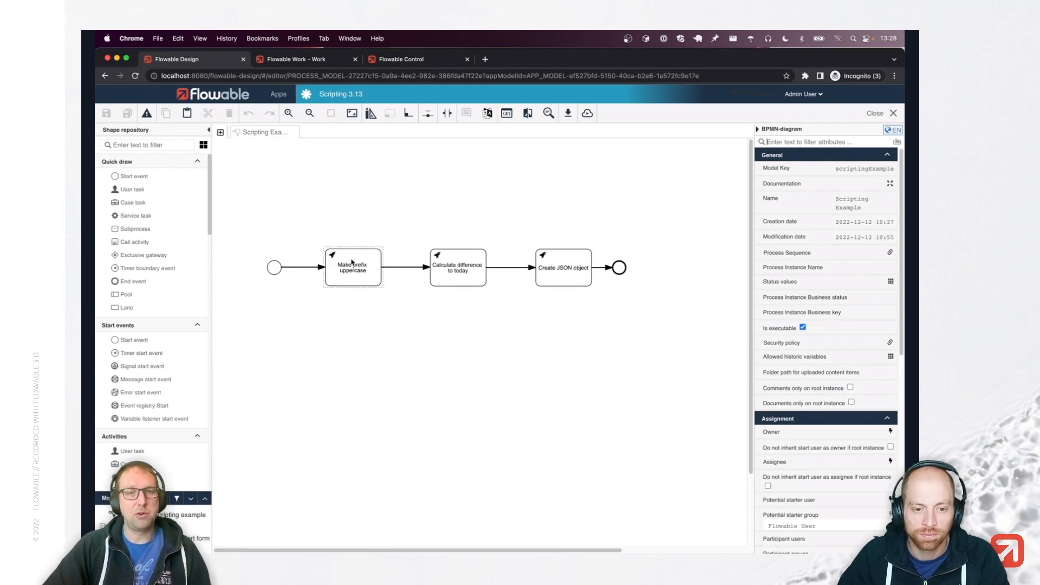
pyautogui.click(354, 268)
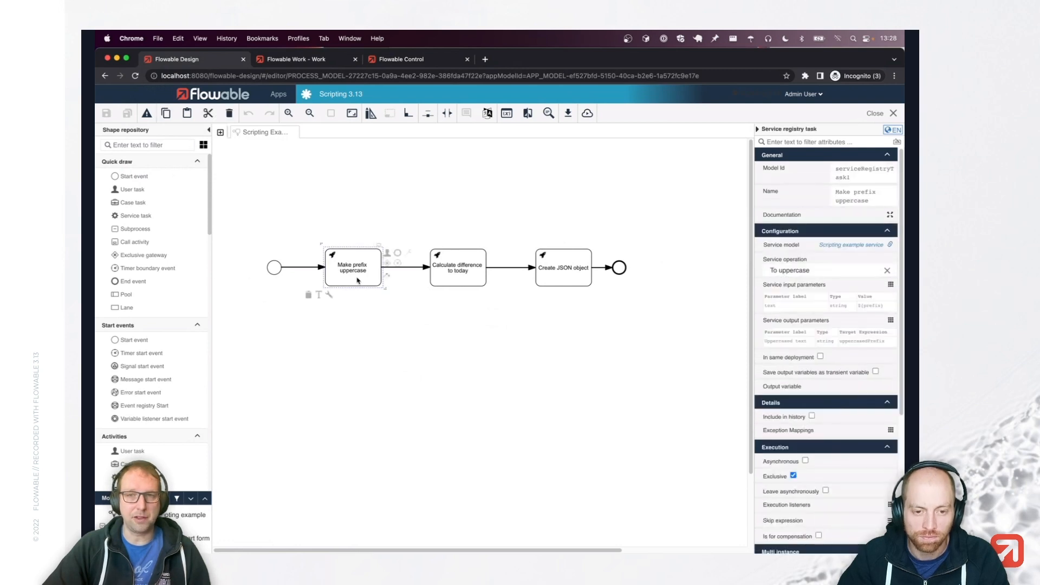
pyautogui.click(849, 246)
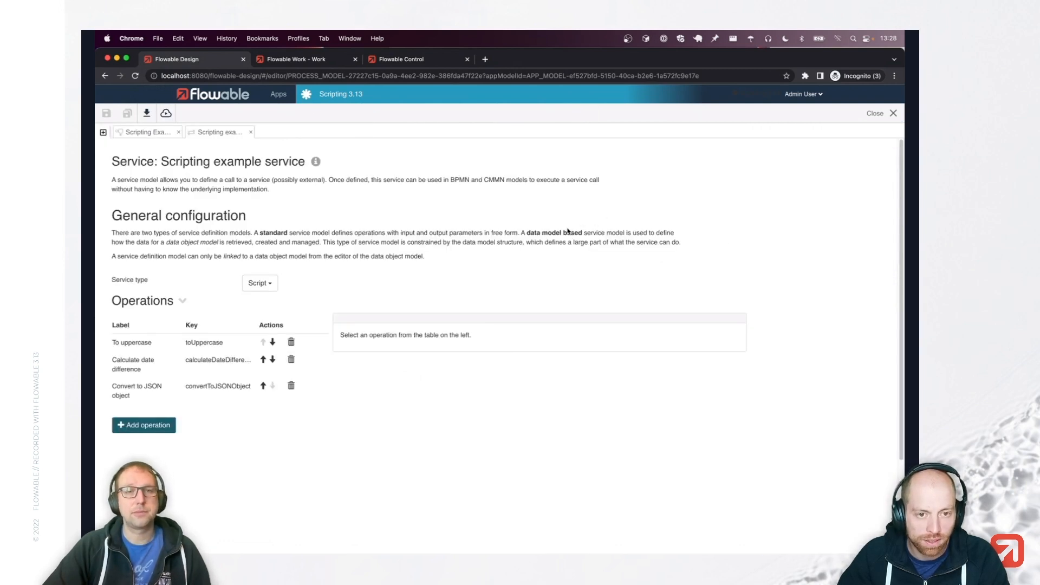
# Back on the process diagram, open the Scripting example start form referenced by the start event.
pyautogui.click(143, 133)
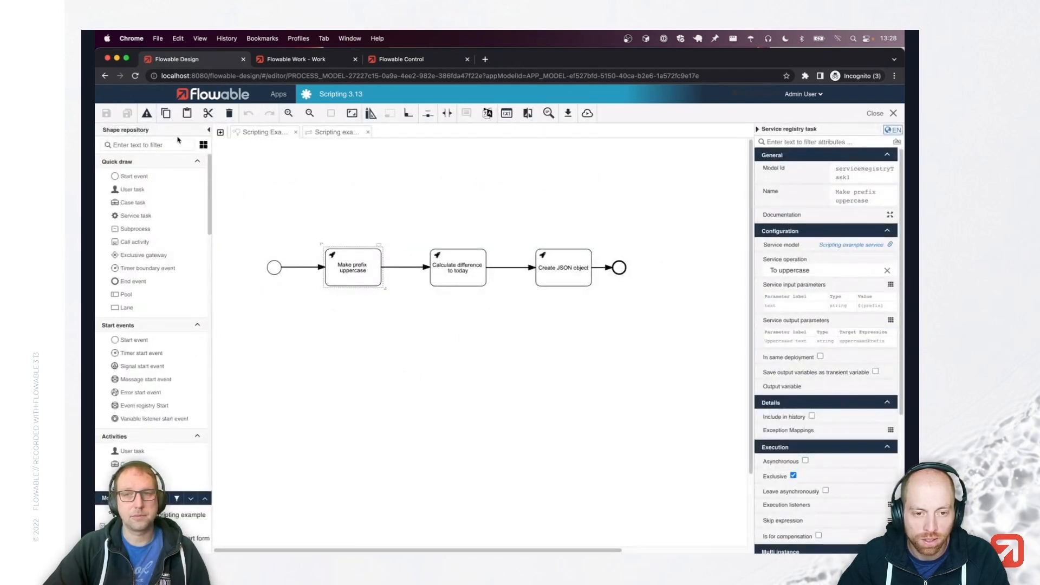
pyautogui.click(272, 268)
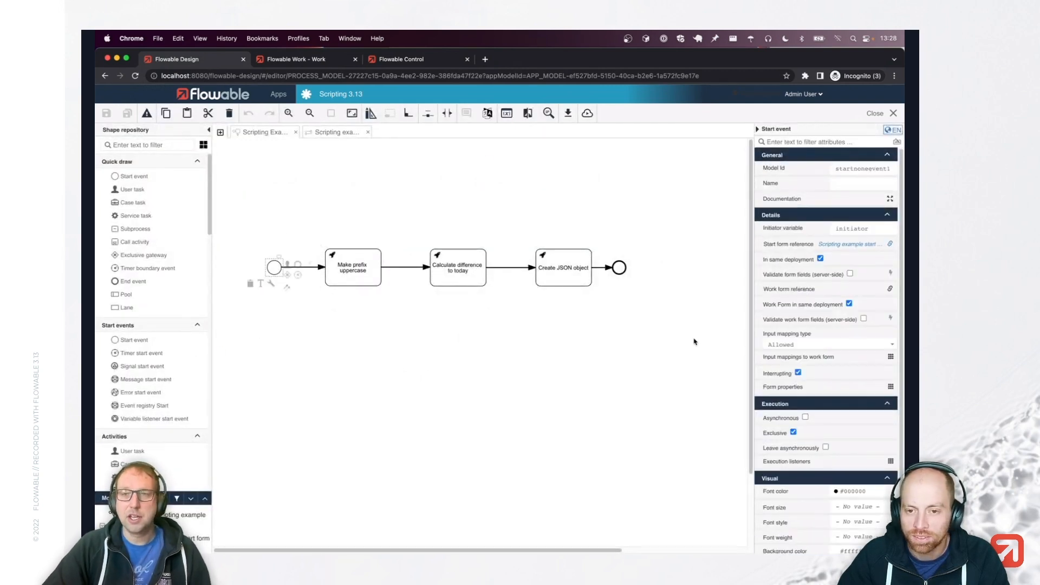
pyautogui.click(843, 245)
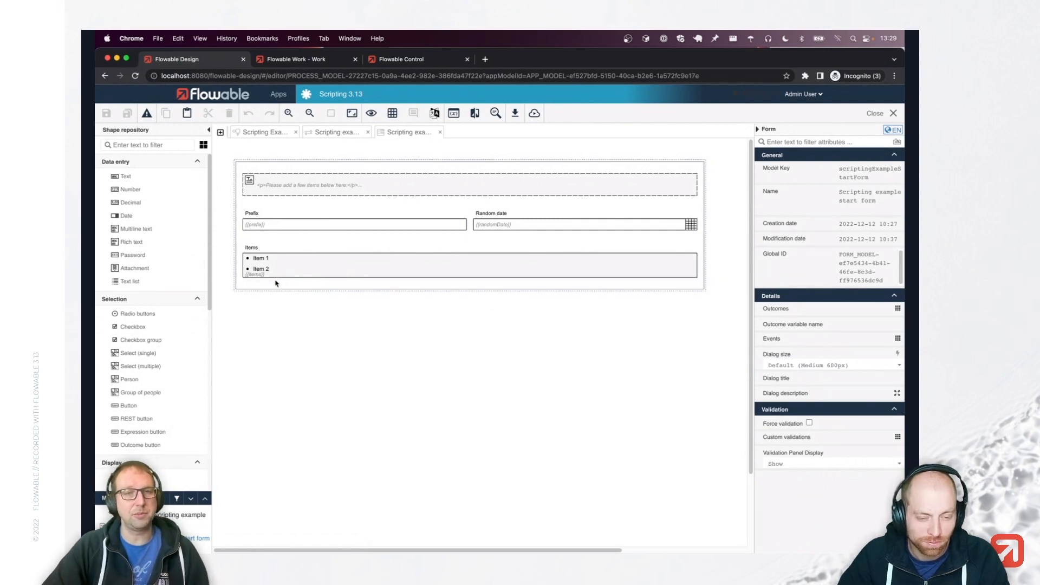
# Show the Make prefix uppercase task's properties on the Scripting Example diagram, briefly checking the Work and Control tabs.
pyautogui.click(273, 138)
pyautogui.click(365, 262)
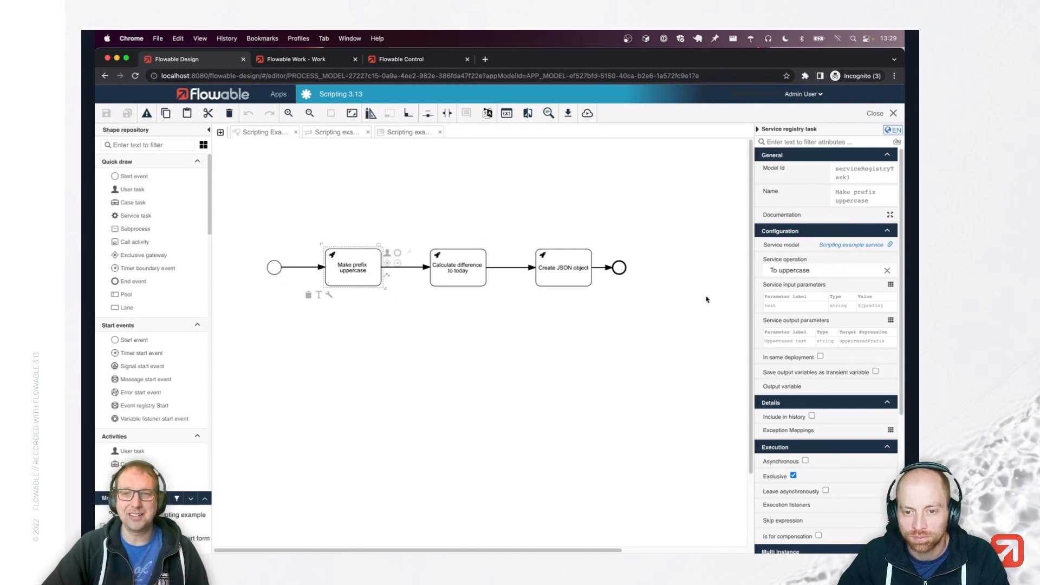
pyautogui.click(293, 59)
pyautogui.click(409, 63)
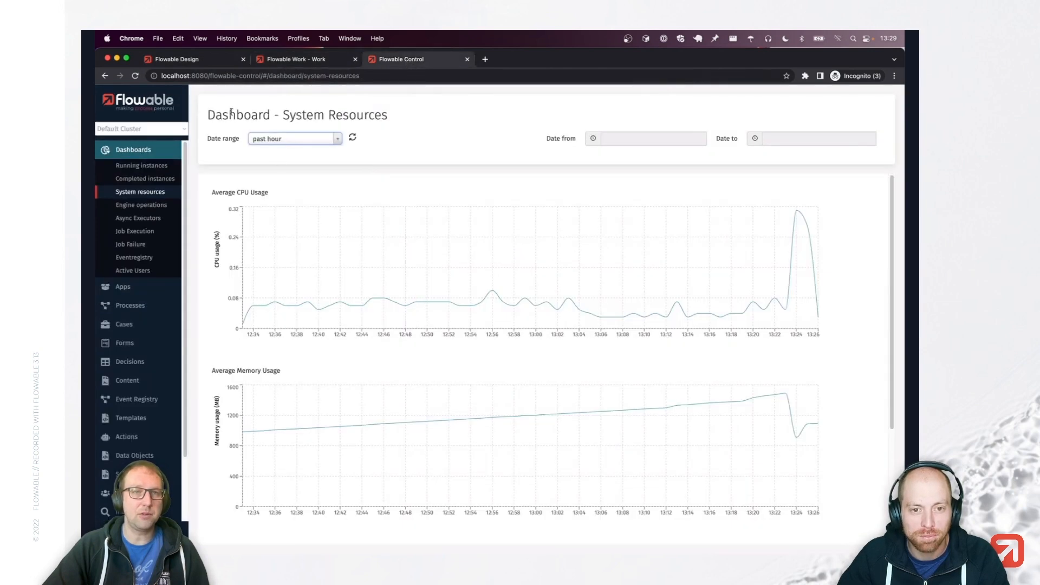
pyautogui.click(183, 61)
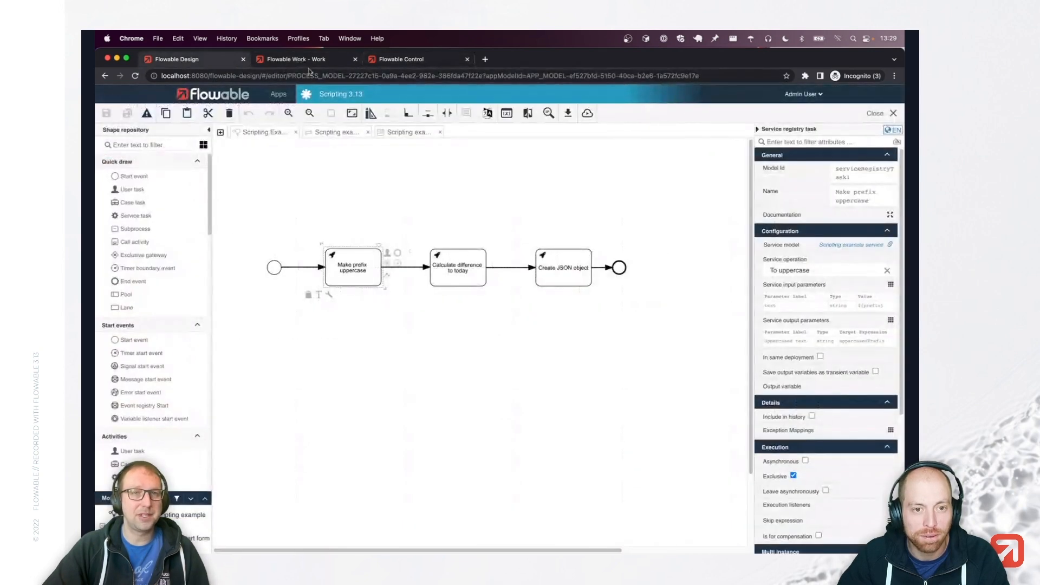
# Open the To uppercase operation and scroll to its Groovy script writing uppercasedText.
pyautogui.click(351, 133)
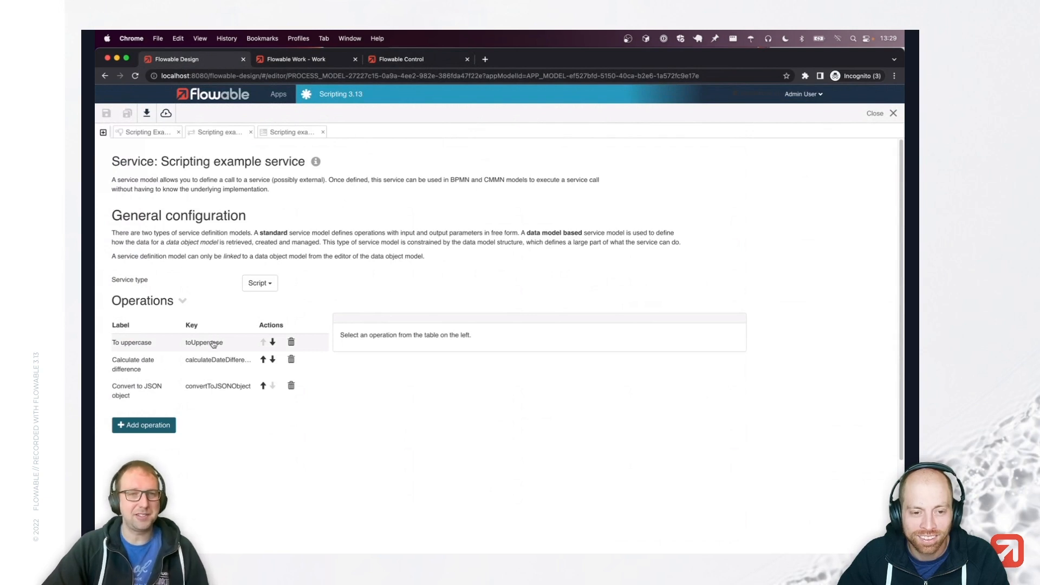
pyautogui.click(213, 343)
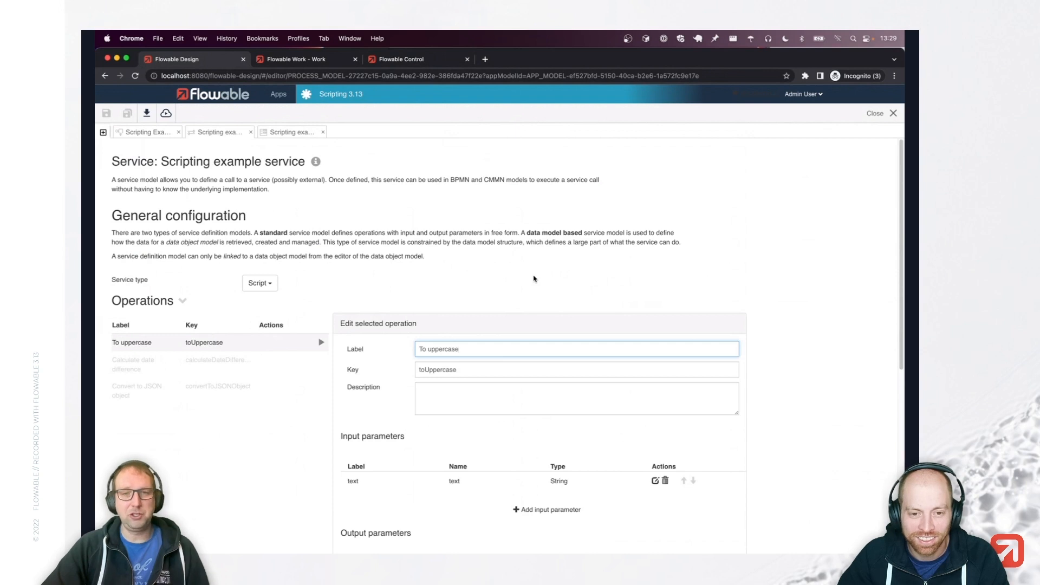
pyautogui.scroll(-3, 533, 279)
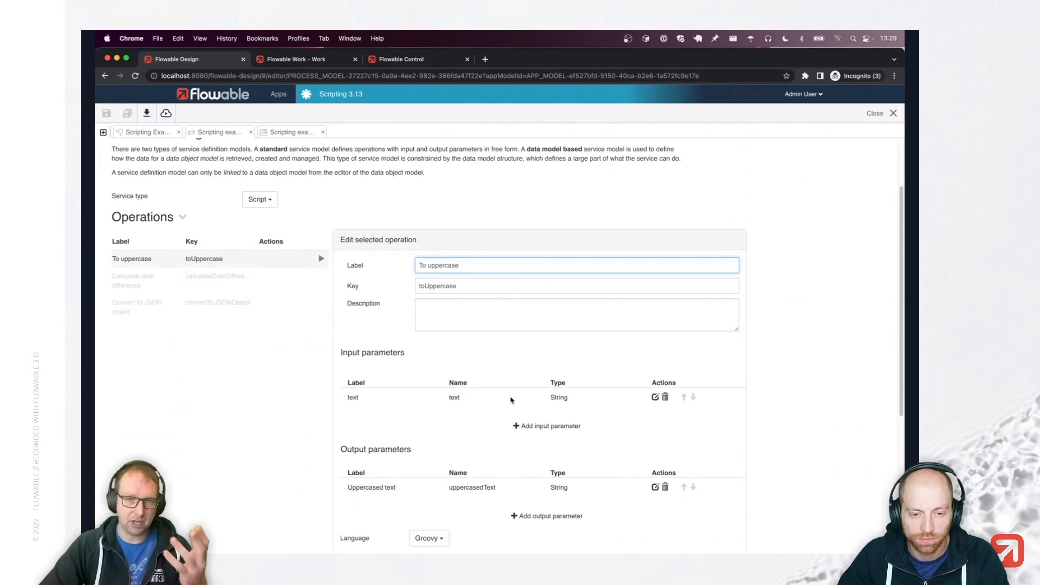
pyautogui.scroll(-1, 460, 428)
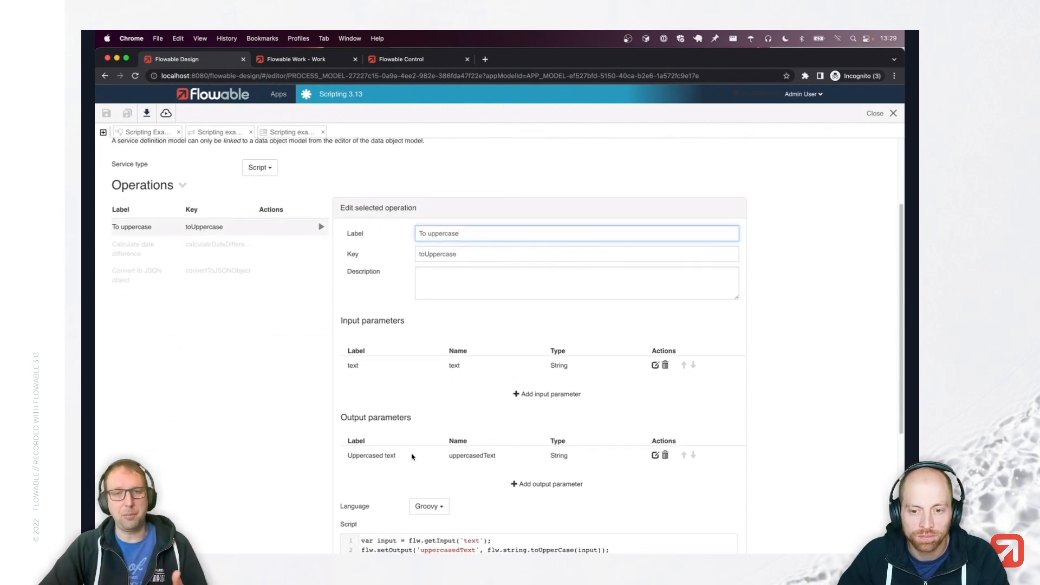
pyautogui.scroll(-6, 459, 414)
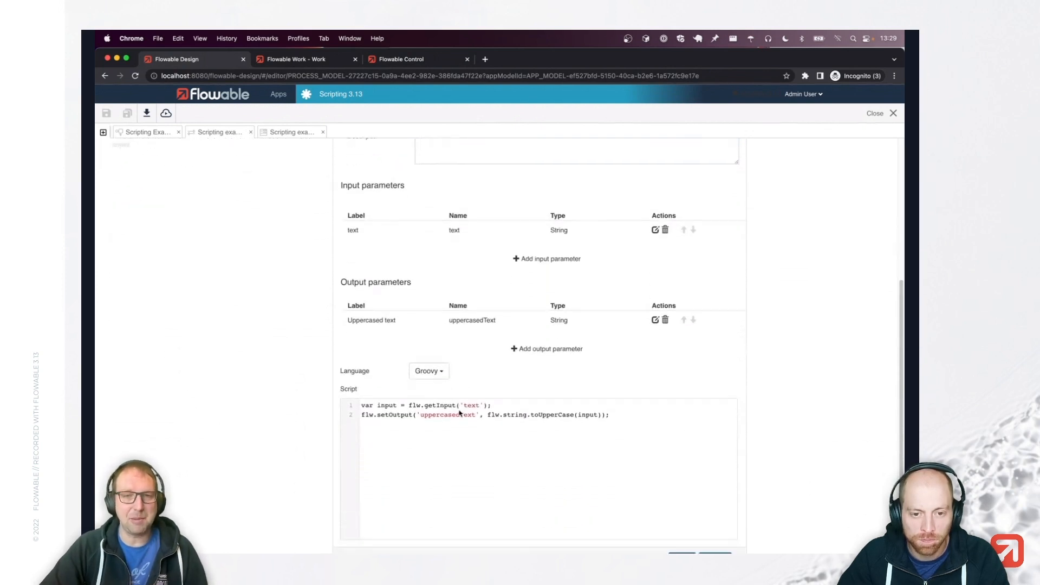
pyautogui.click(621, 340)
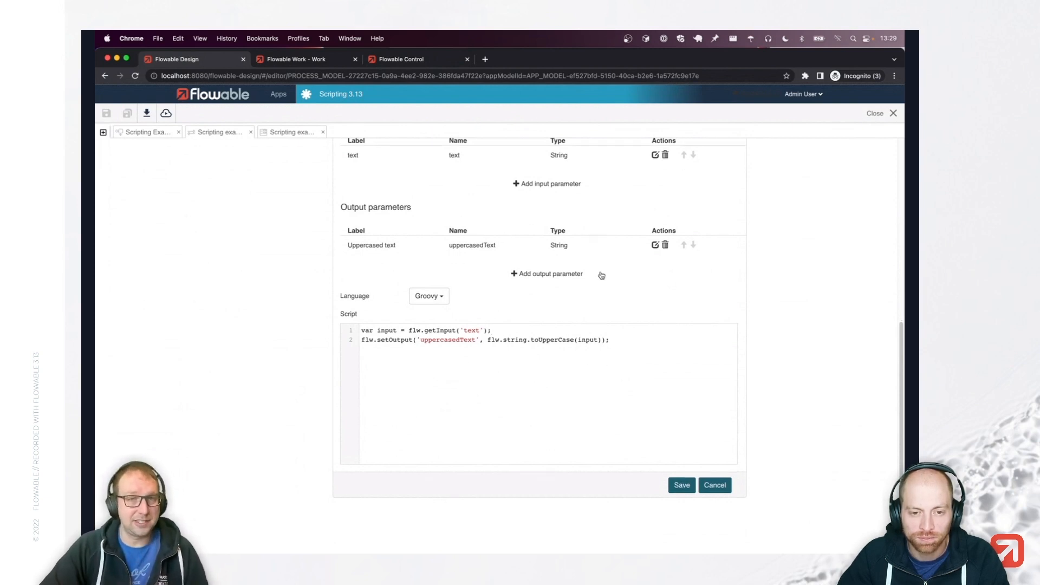
pyautogui.scroll(6, 600, 275)
pyautogui.click(260, 265)
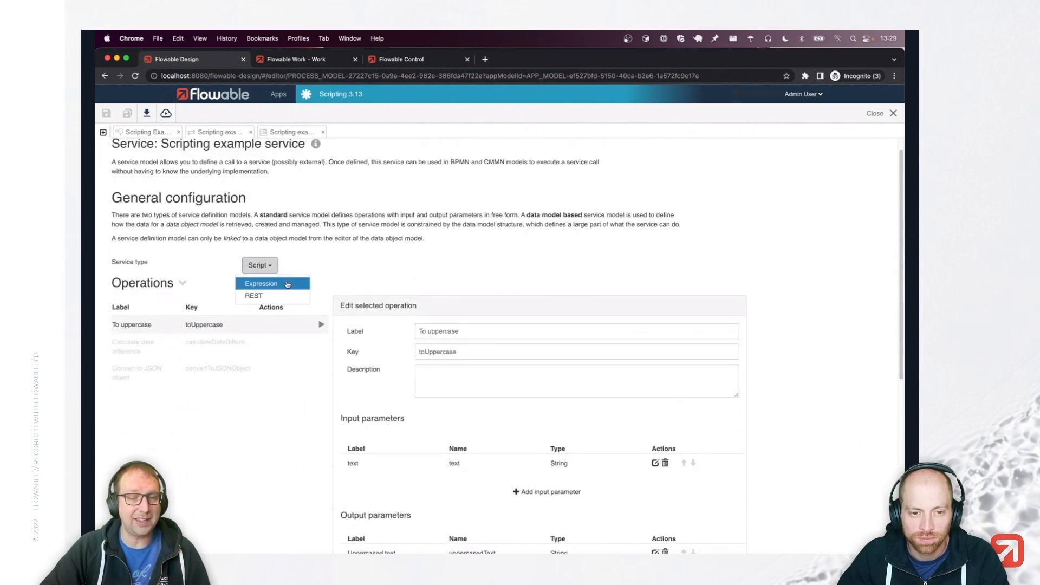
pyautogui.click(414, 249)
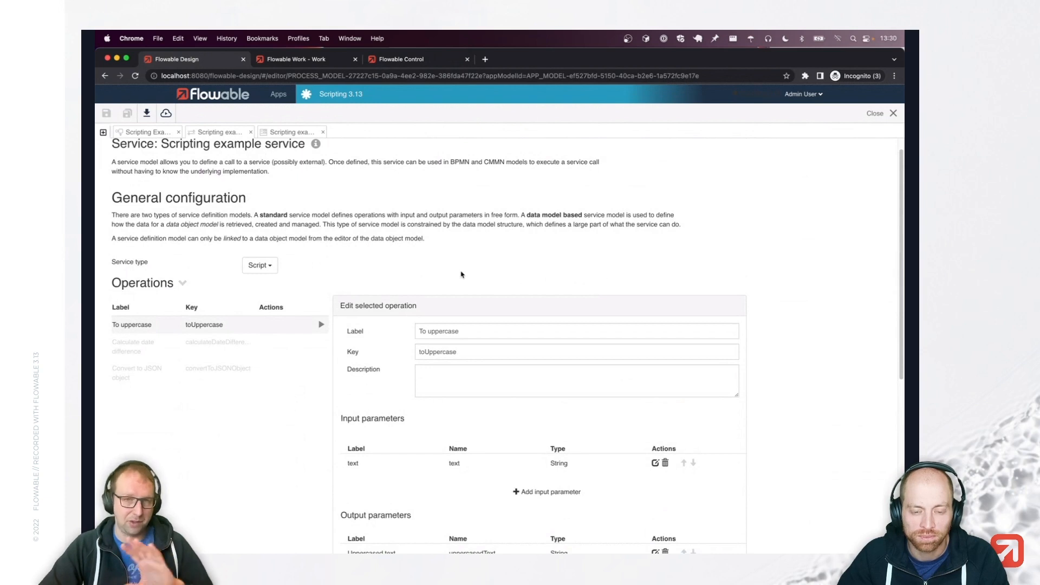
pyautogui.scroll(-10, 529, 274)
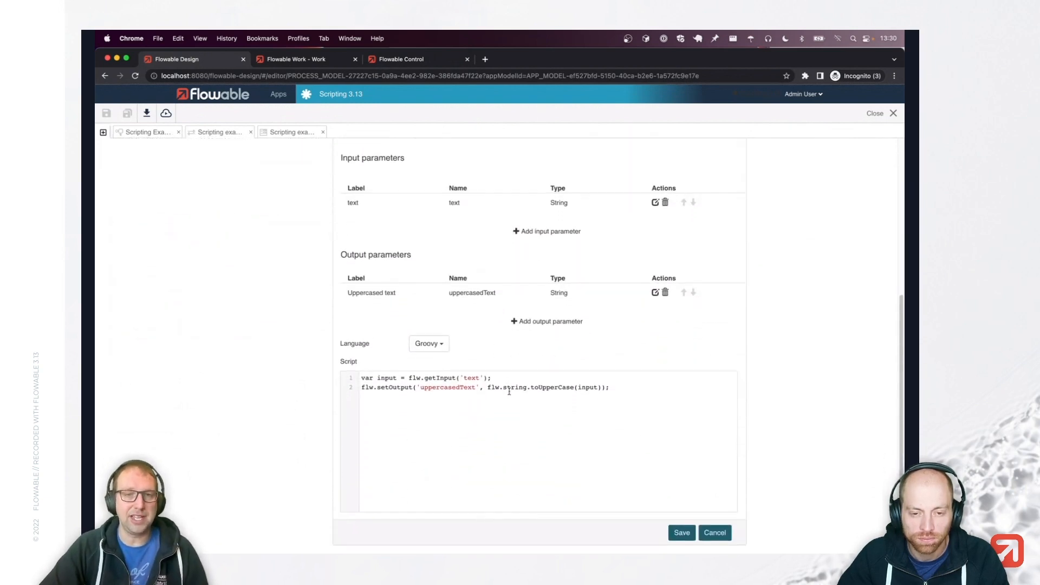
pyautogui.scroll(-2, 509, 391)
pyautogui.moveTo(409, 331); pyautogui.dragTo(448, 334)
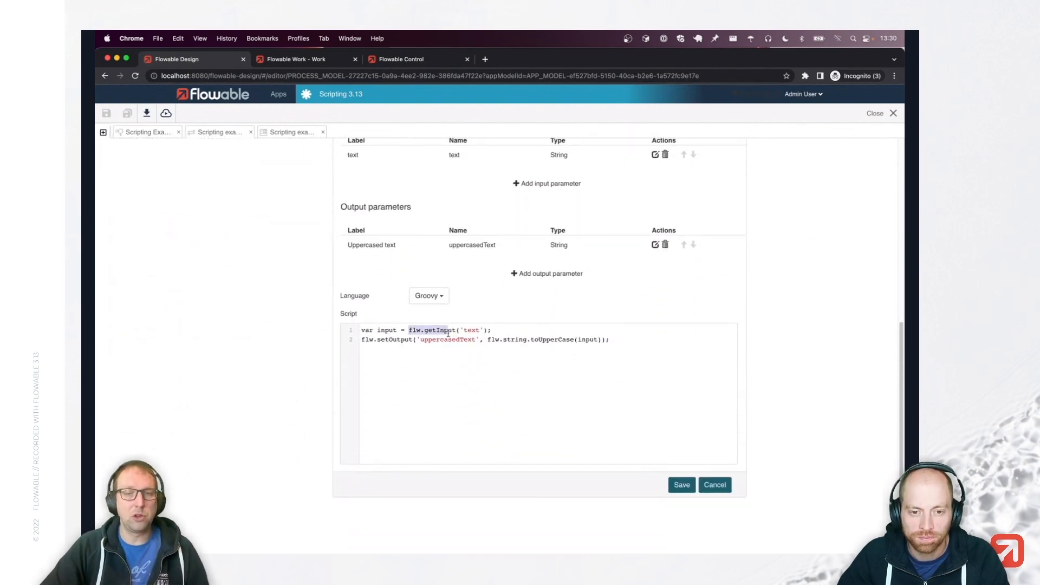
pyautogui.click(487, 331)
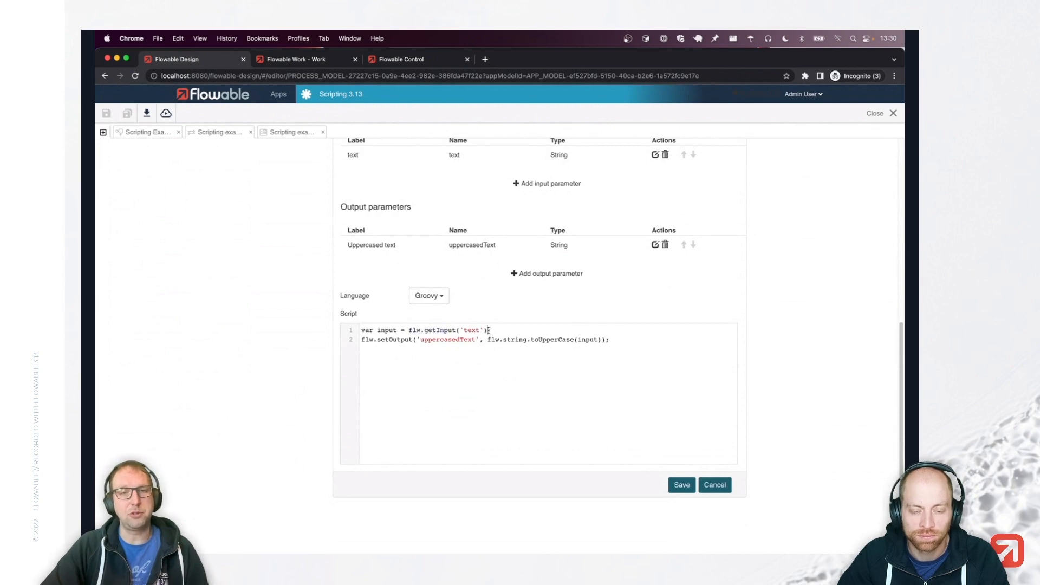
pyautogui.doubleClick(413, 331)
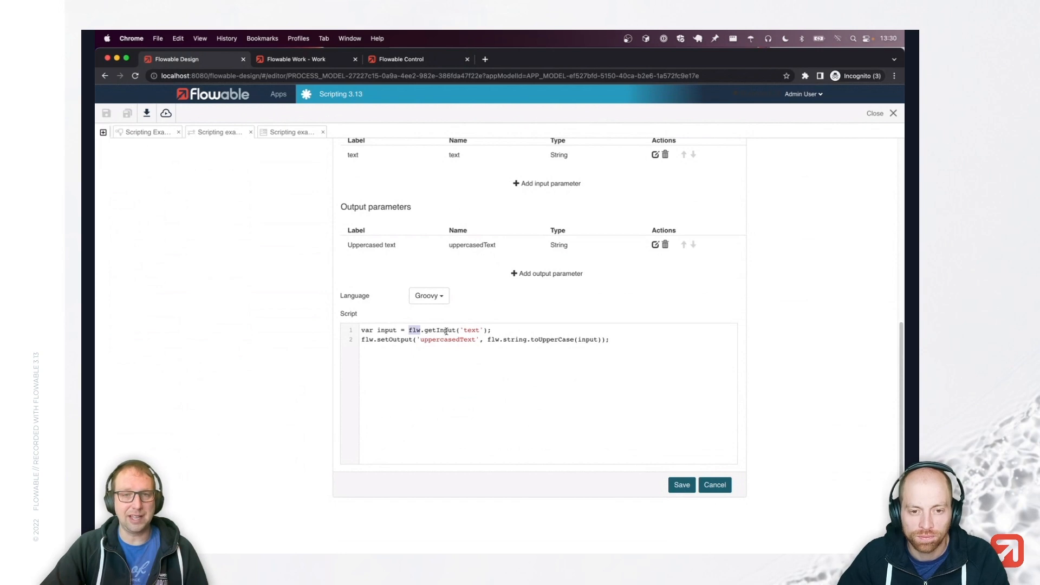
pyautogui.doubleClick(512, 339)
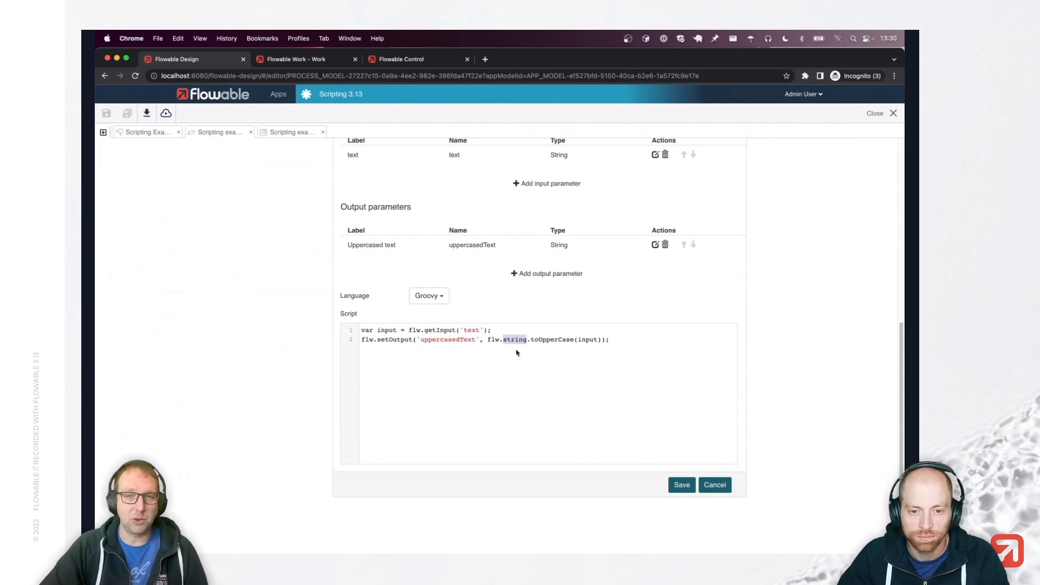
pyautogui.moveTo(408, 331); pyautogui.dragTo(491, 331)
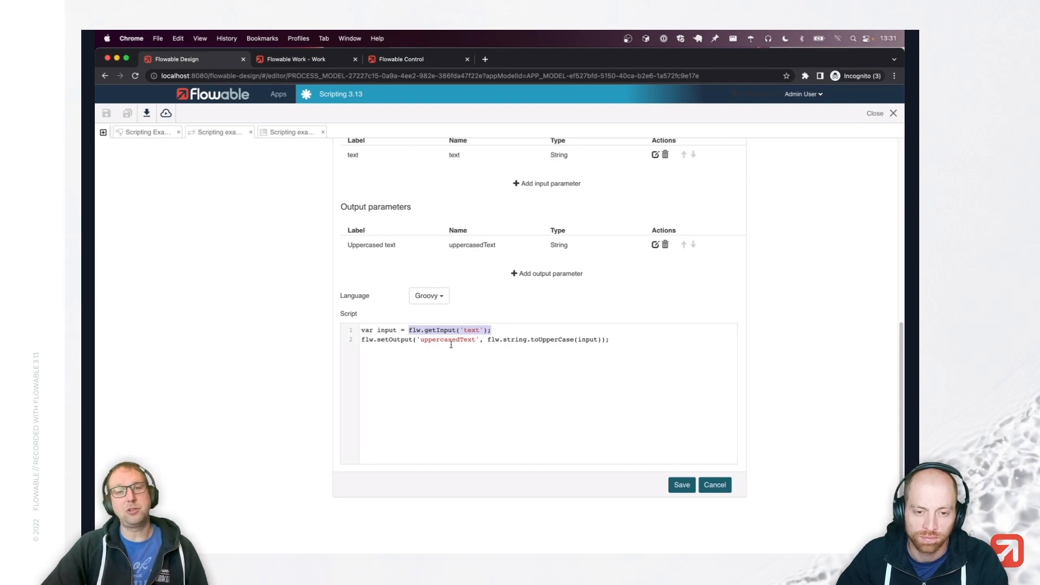
# Highlight the toUpperCase call on script line 2, then switch back to the Scripting Example diagram.
pyautogui.click(440, 331)
pyautogui.scroll(3, 576, 355)
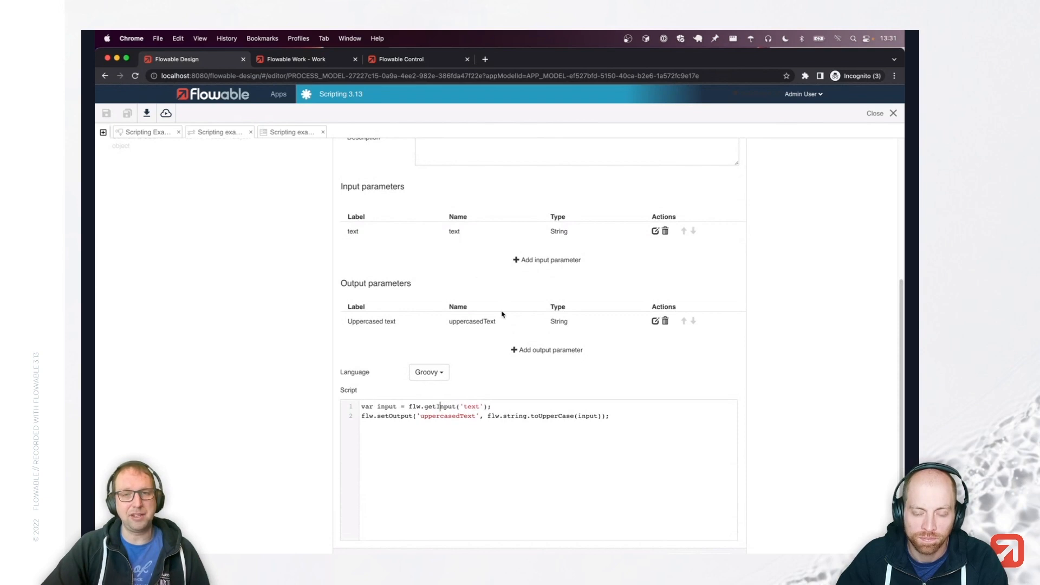
pyautogui.scroll(-1, 487, 297)
pyautogui.moveTo(409, 393)
pyautogui.mouseDown()
pyautogui.moveTo(482, 387)
pyautogui.moveTo(409, 392)
pyautogui.mouseUp()
pyautogui.scroll(-2, 536, 419)
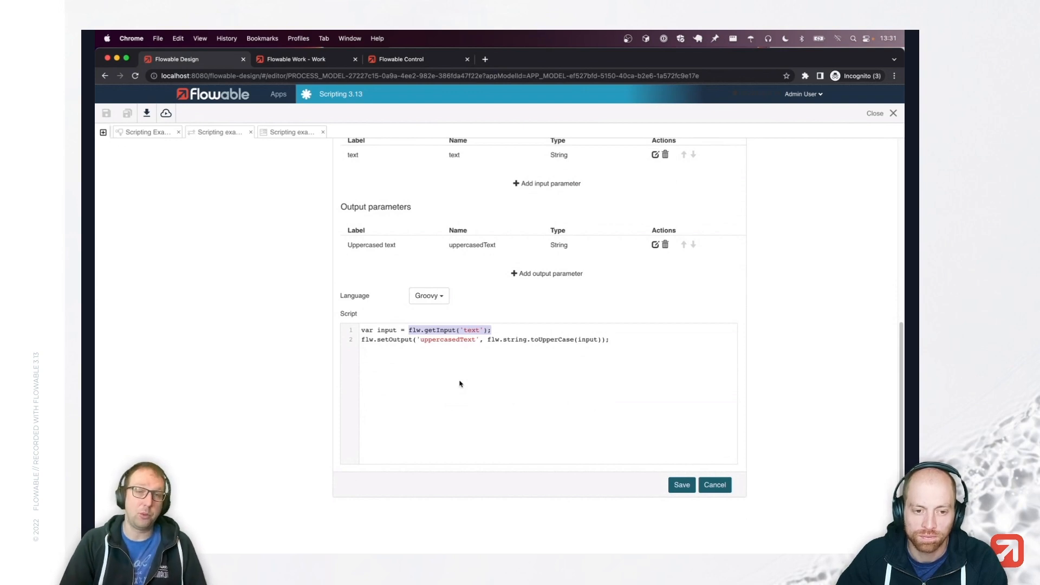
pyautogui.moveTo(487, 339); pyautogui.dragTo(599, 336)
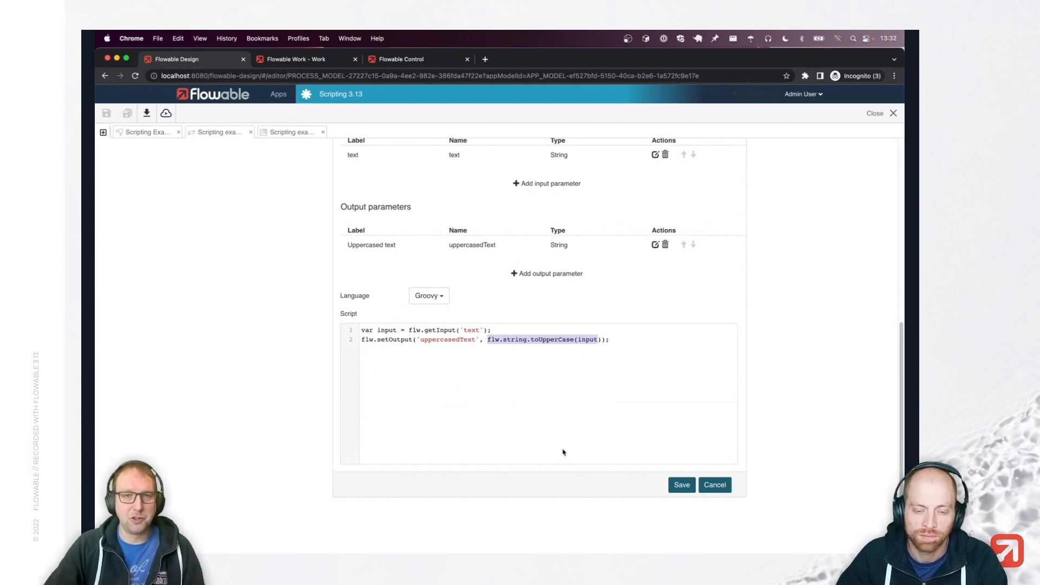
pyautogui.scroll(5, 557, 420)
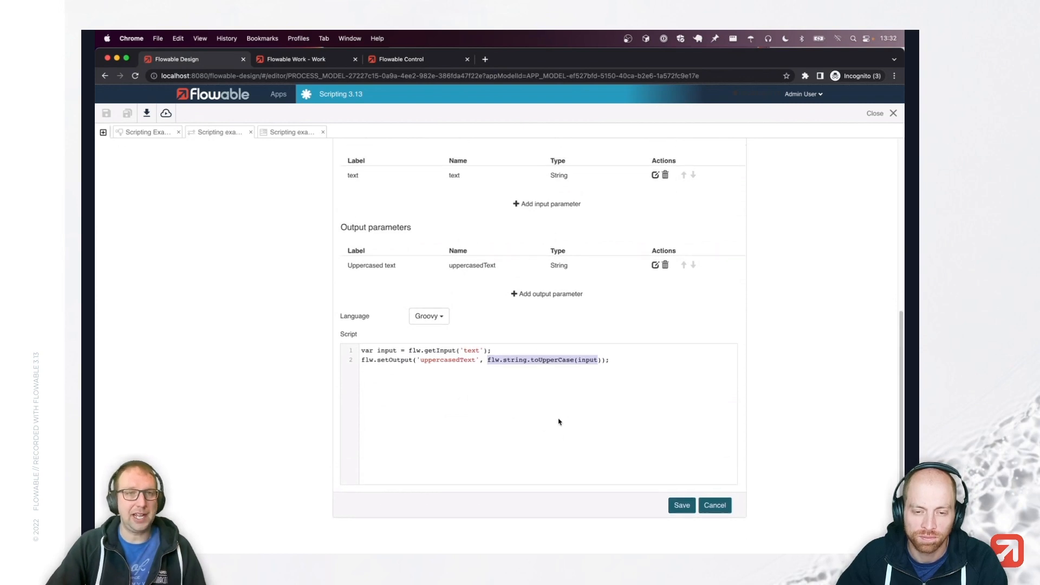
pyautogui.click(152, 136)
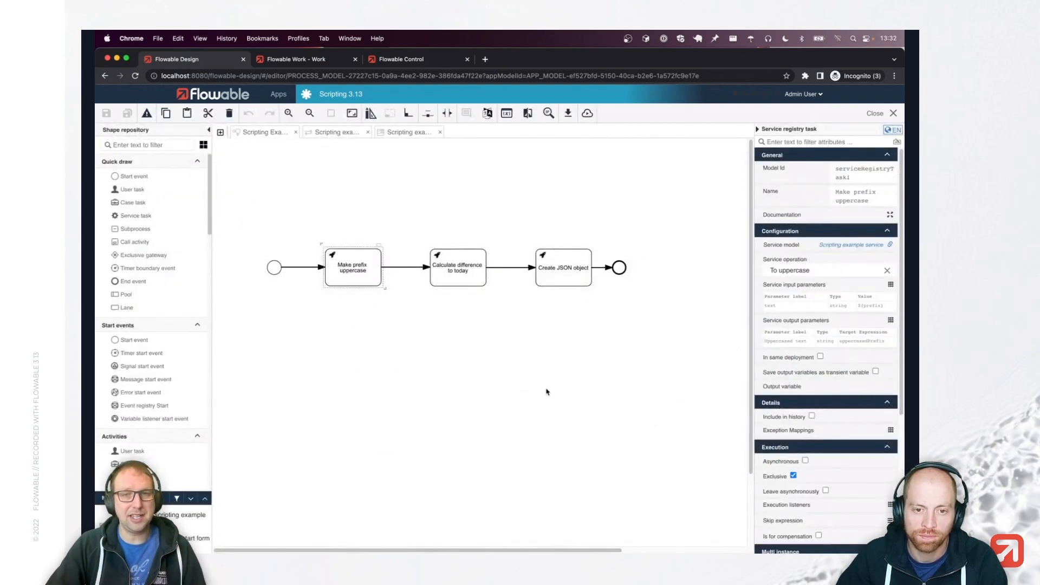
pyautogui.click(469, 269)
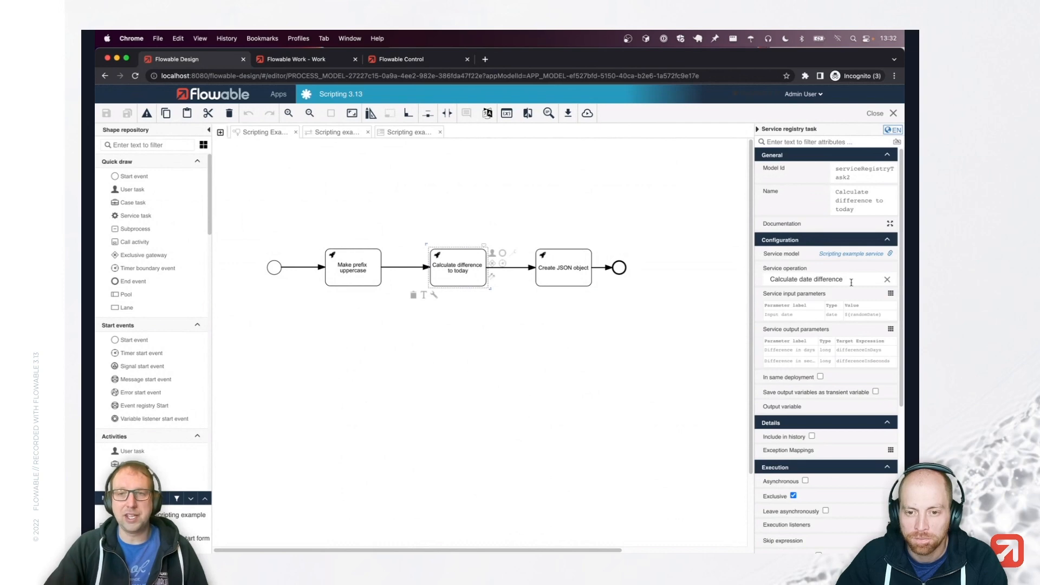
pyautogui.click(342, 135)
pyautogui.scroll(-5, 745, 480)
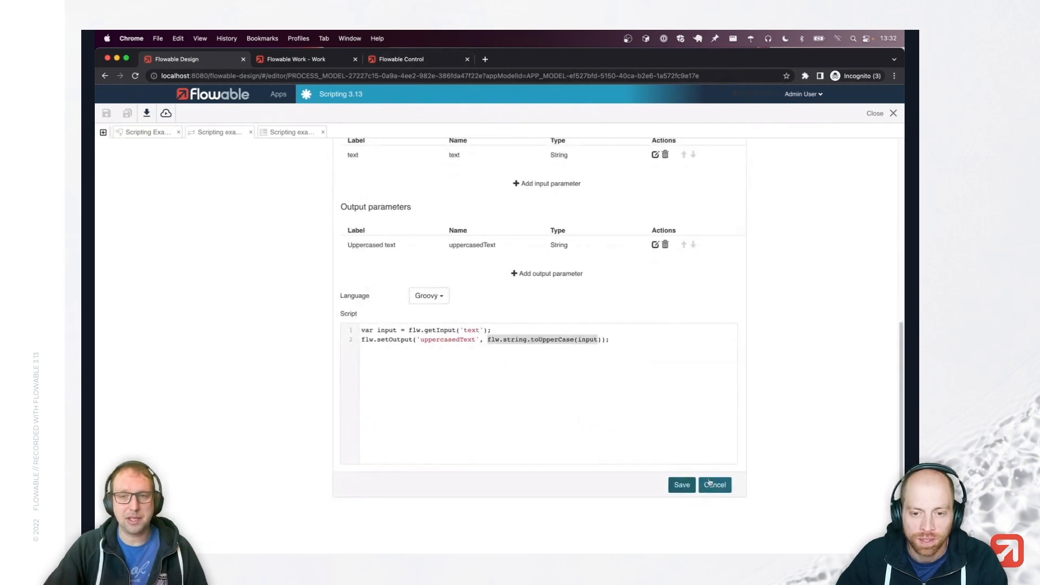
pyautogui.click(709, 483)
pyautogui.click(274, 250)
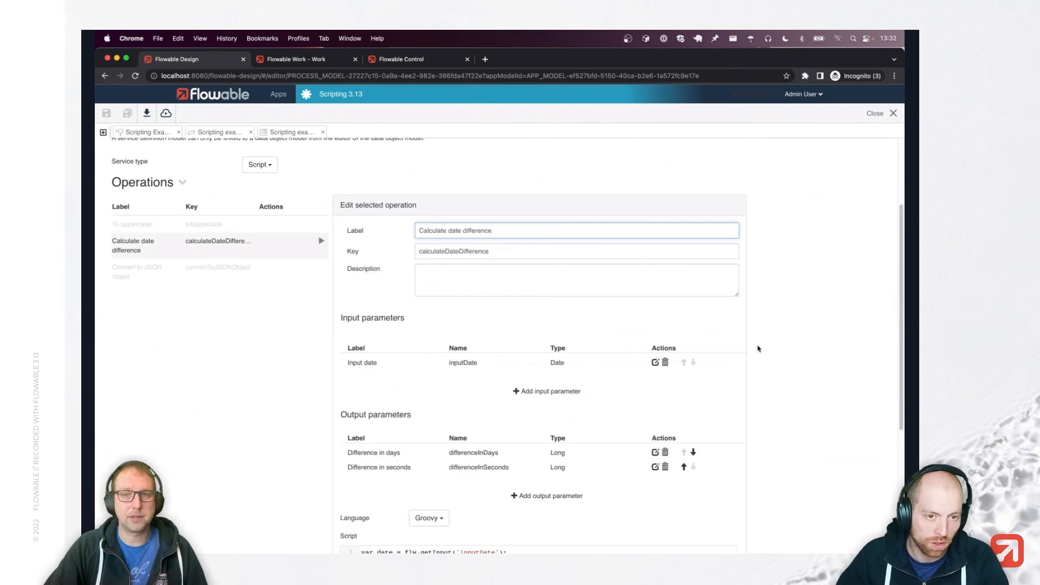
pyautogui.scroll(-2, 756, 348)
pyautogui.scroll(4, 754, 348)
pyautogui.scroll(-6, 750, 379)
pyautogui.scroll(6, 704, 433)
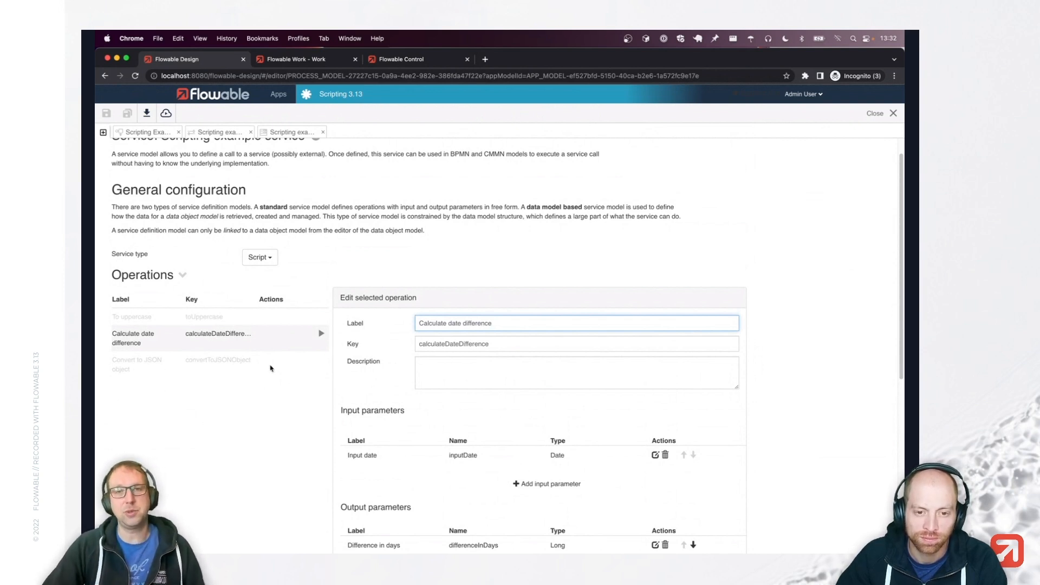
pyautogui.scroll(-5, 756, 300)
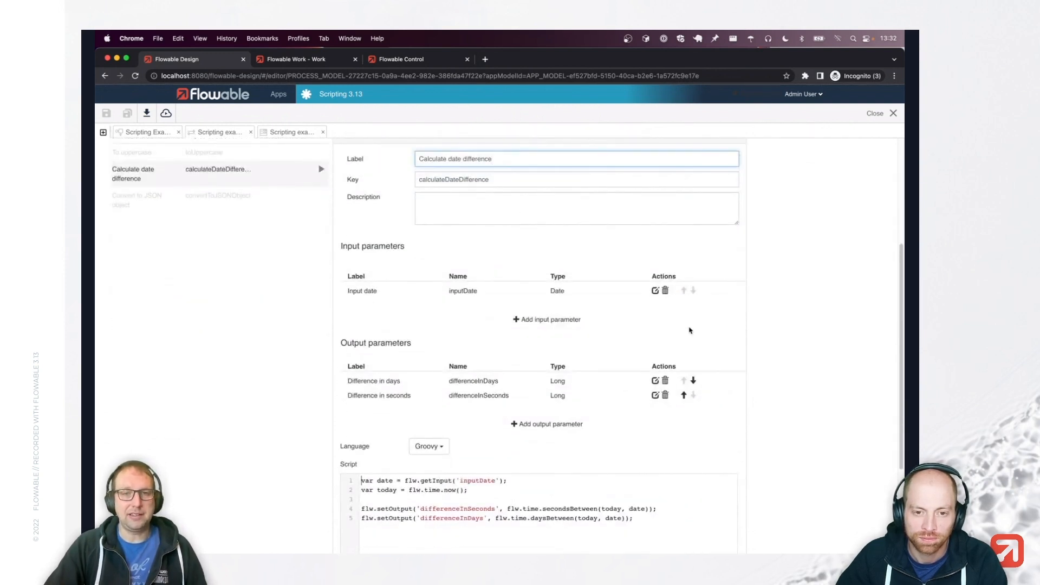
pyautogui.scroll(-2, 620, 308)
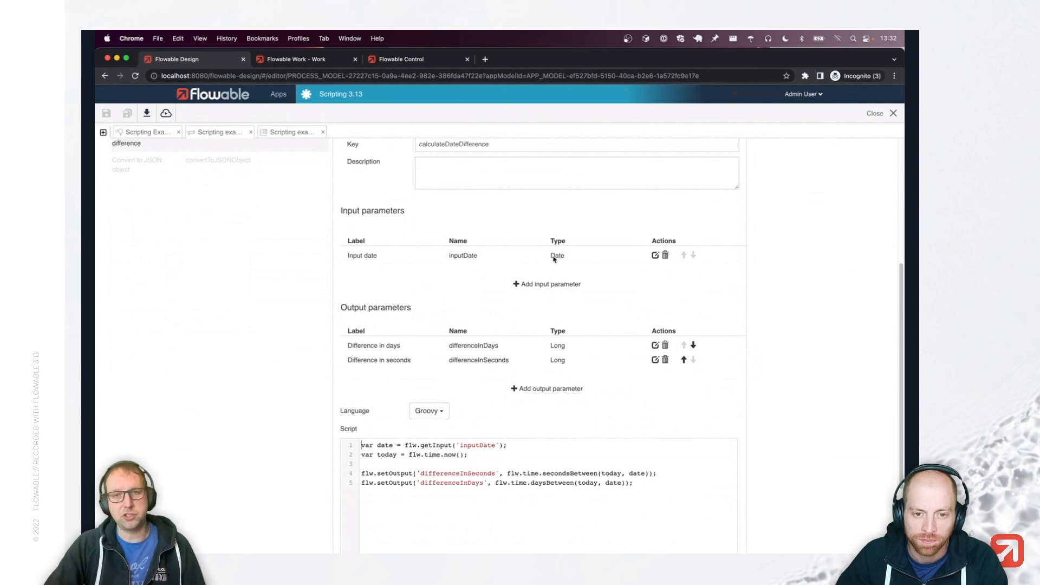
pyautogui.scroll(-3, 613, 326)
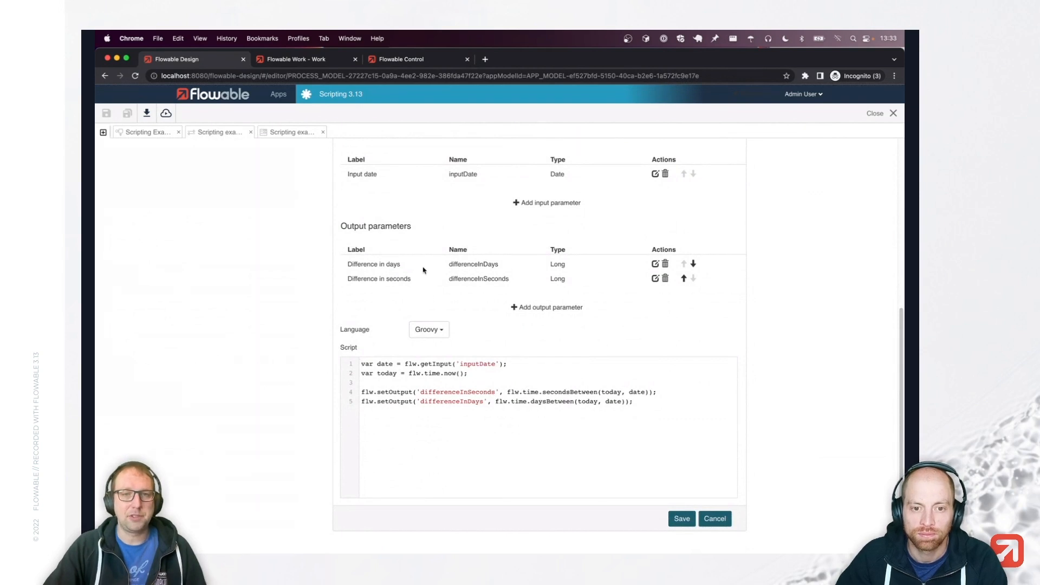
pyautogui.scroll(-1, 535, 360)
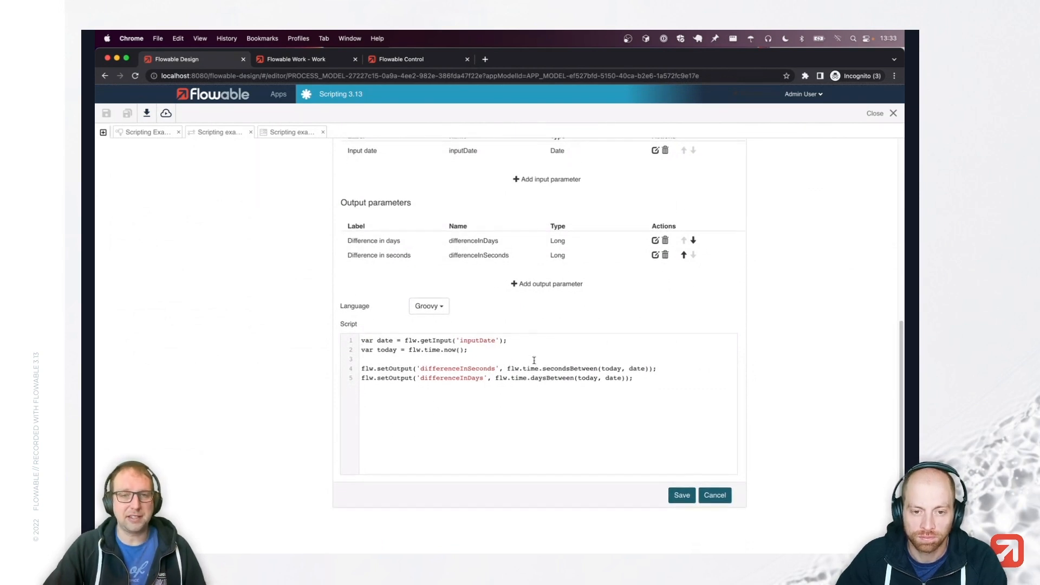
pyautogui.moveTo(522, 340); pyautogui.dragTo(361, 340)
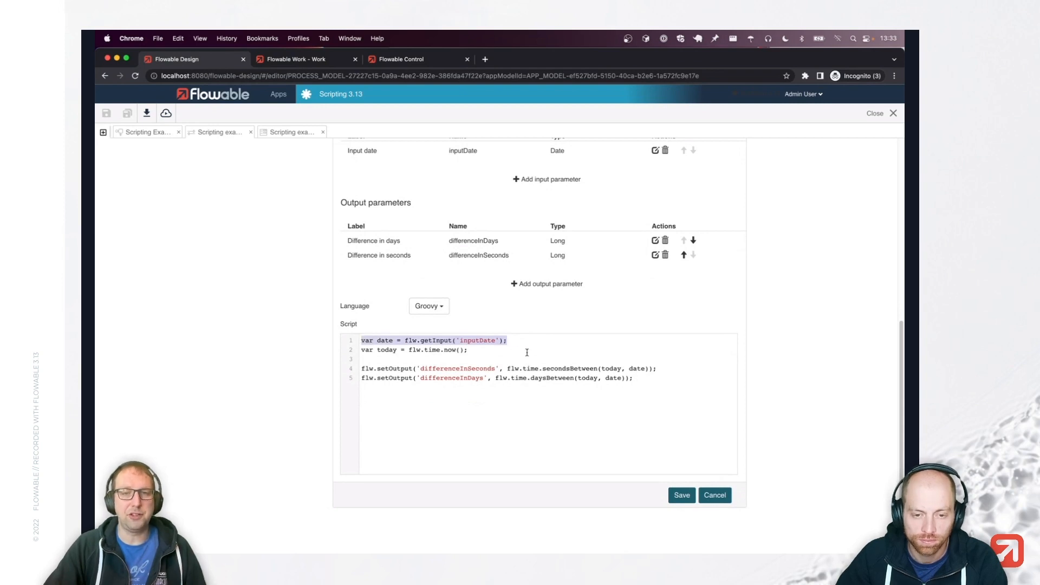
pyautogui.click(479, 350)
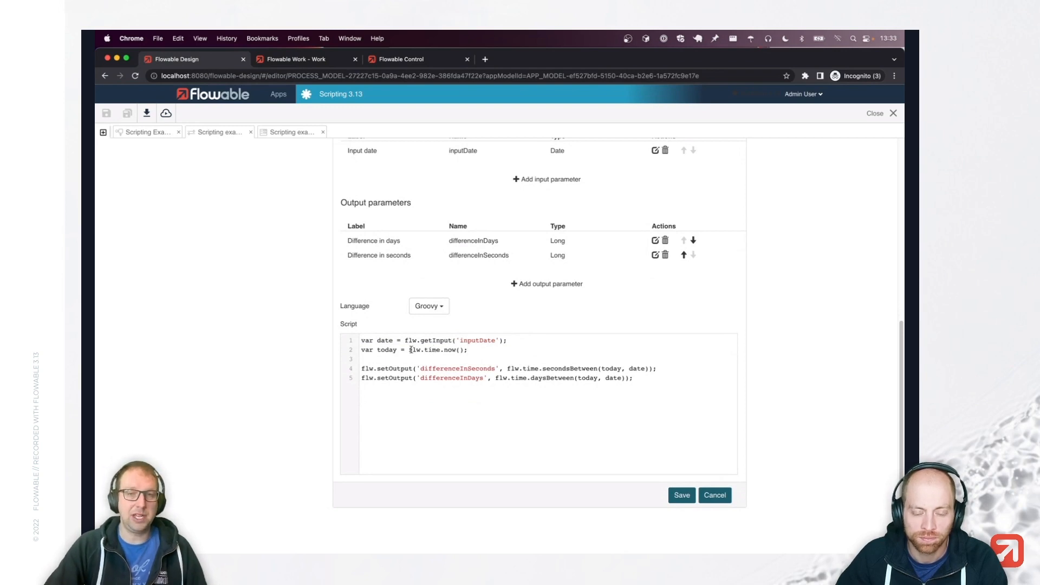
pyautogui.doubleClick(431, 350)
pyautogui.click(477, 349)
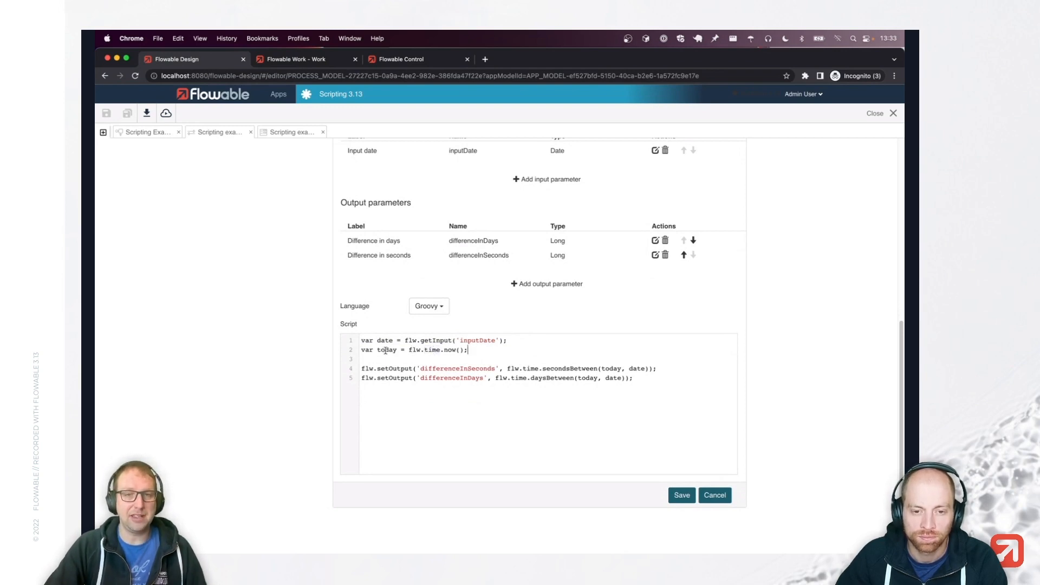
pyautogui.moveTo(444, 349); pyautogui.dragTo(464, 350)
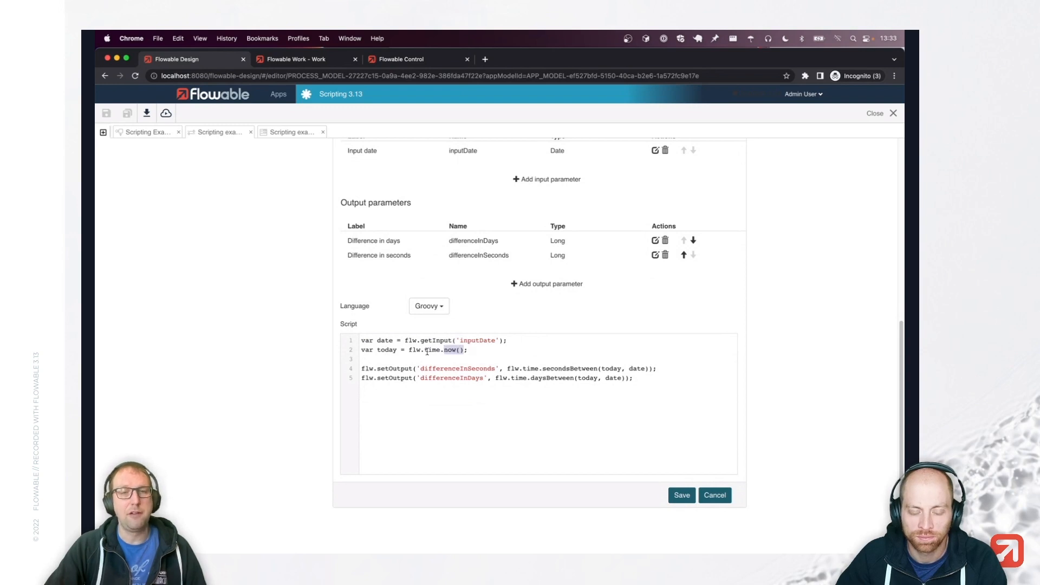
pyautogui.doubleClick(386, 350)
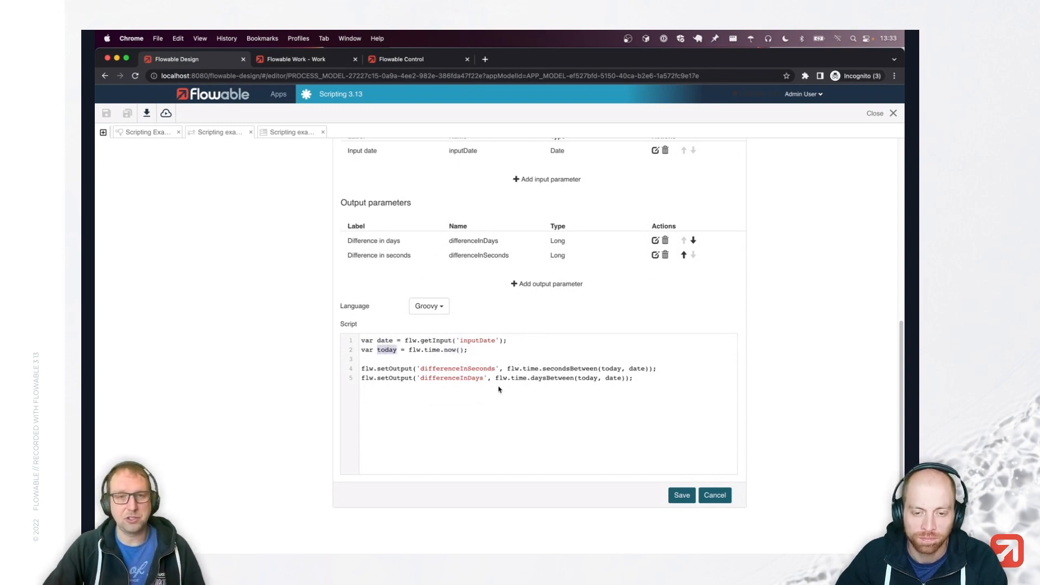
pyautogui.click(539, 421)
pyautogui.doubleClick(529, 369)
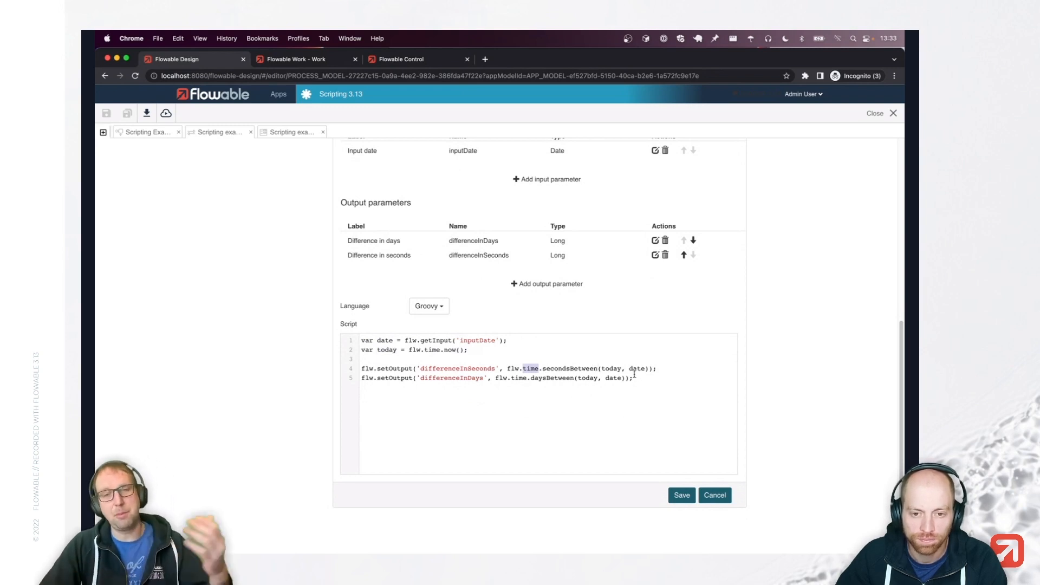
pyautogui.click(577, 409)
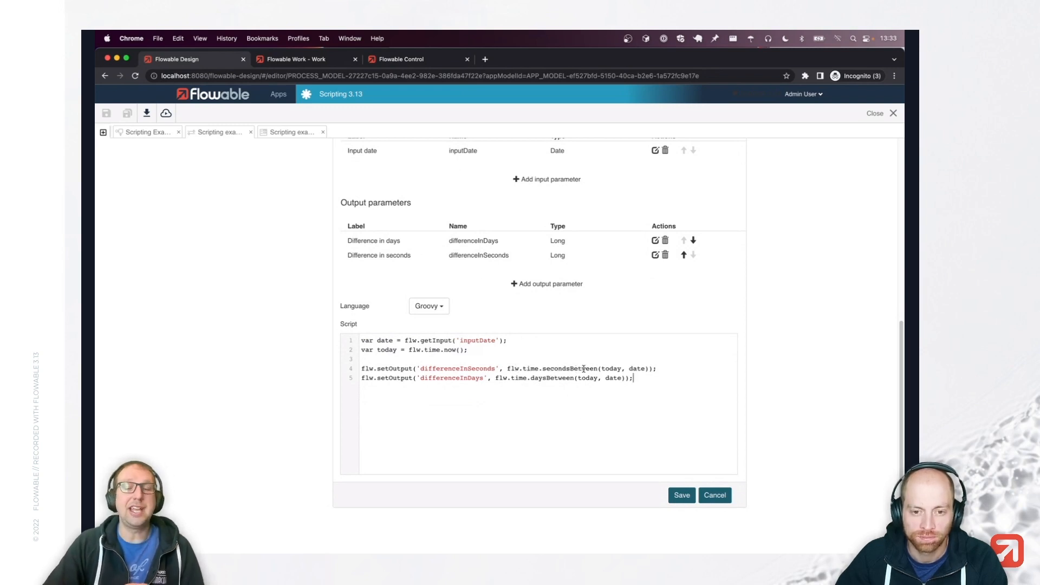
pyautogui.doubleClick(580, 369)
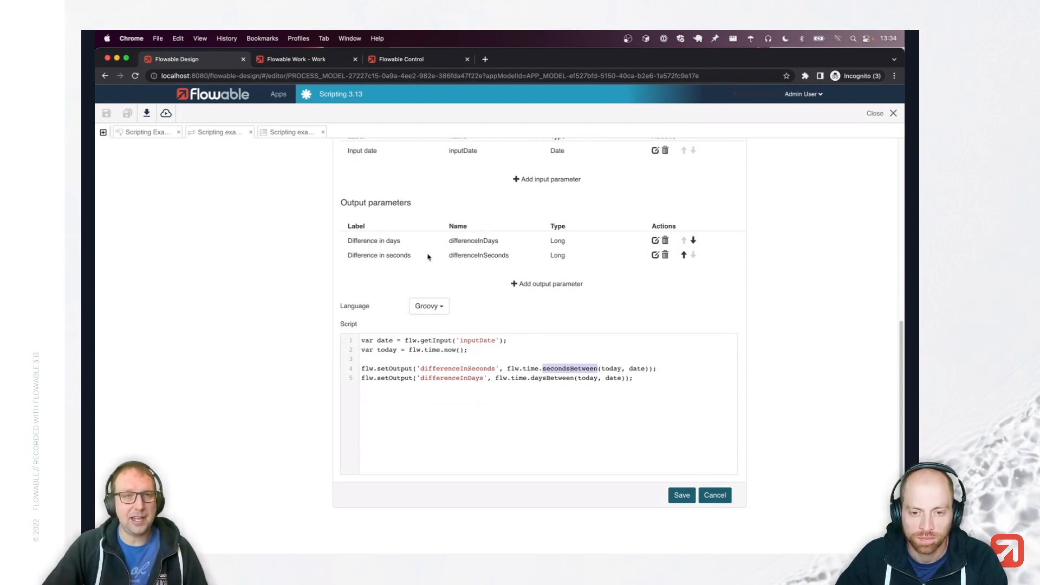
pyautogui.click(151, 133)
pyautogui.click(564, 267)
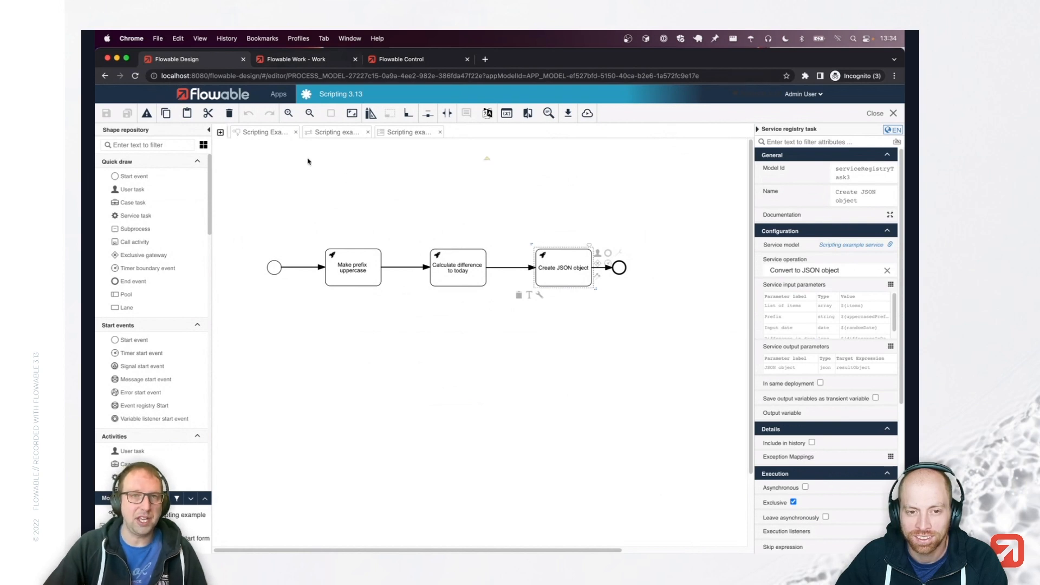
# Cancel the open operation and view Convert to JSON object's script building a JSON array from listOfItems.
pyautogui.click(337, 132)
pyautogui.click(720, 495)
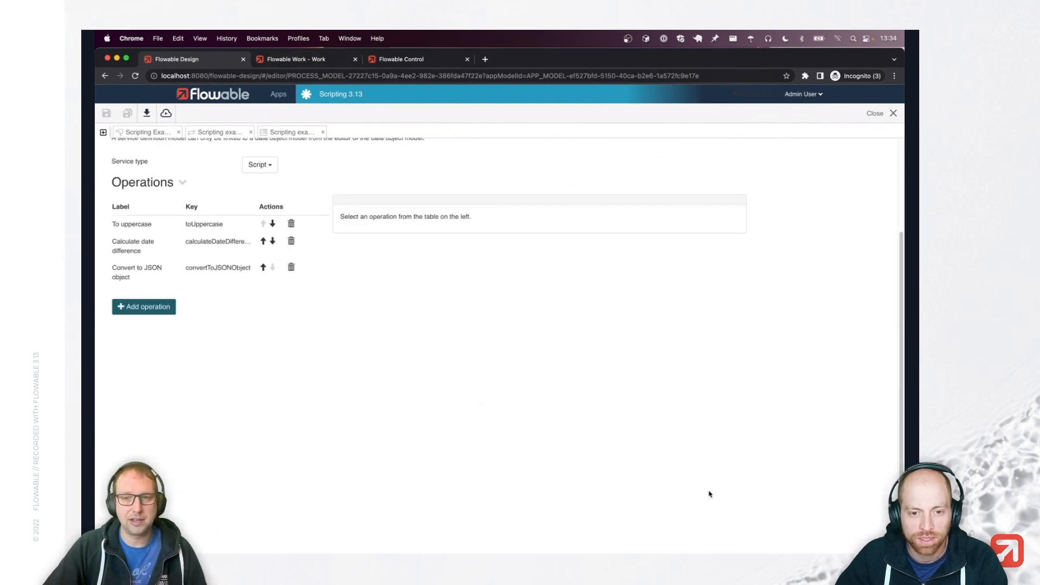
pyautogui.click(217, 273)
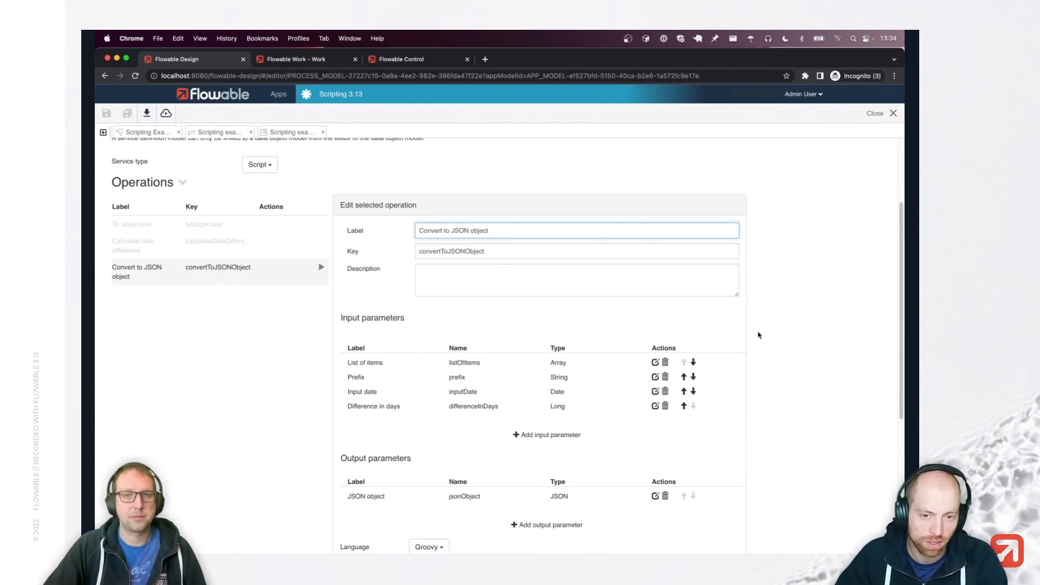
pyautogui.scroll(-1, 758, 335)
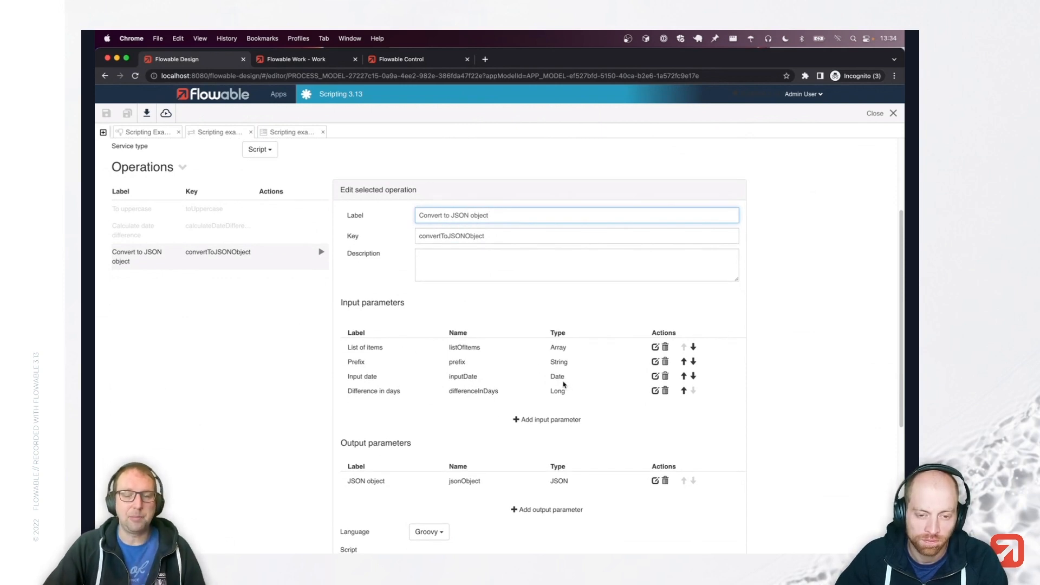
pyautogui.scroll(-5, 542, 352)
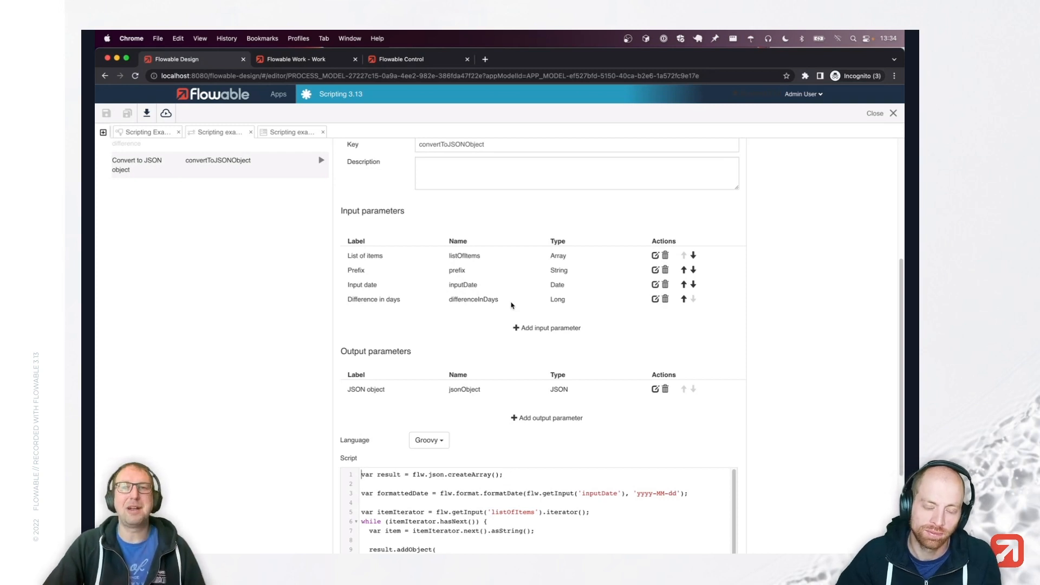
pyautogui.scroll(-1, 717, 325)
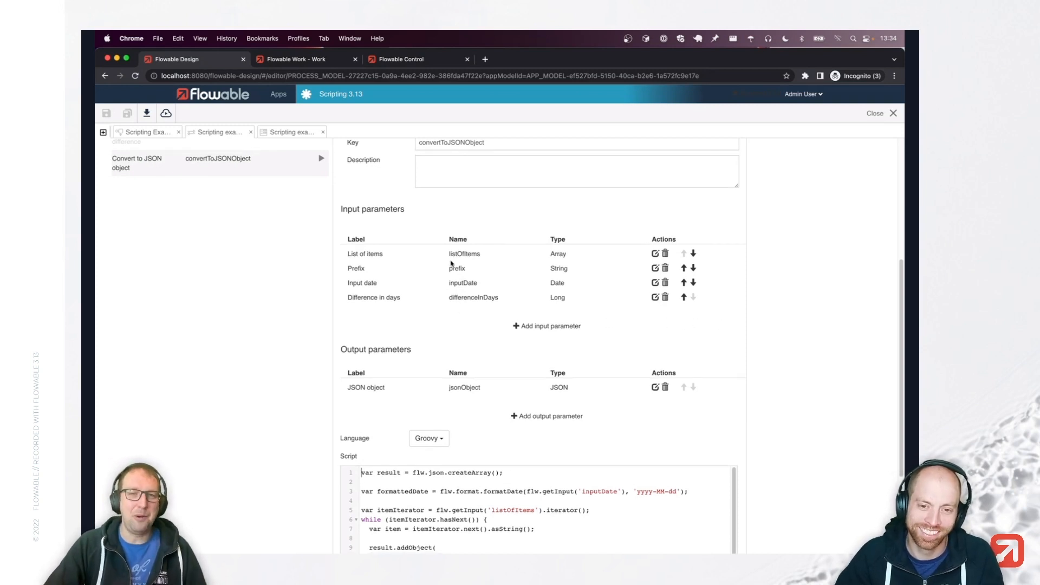
pyautogui.scroll(-2, 721, 343)
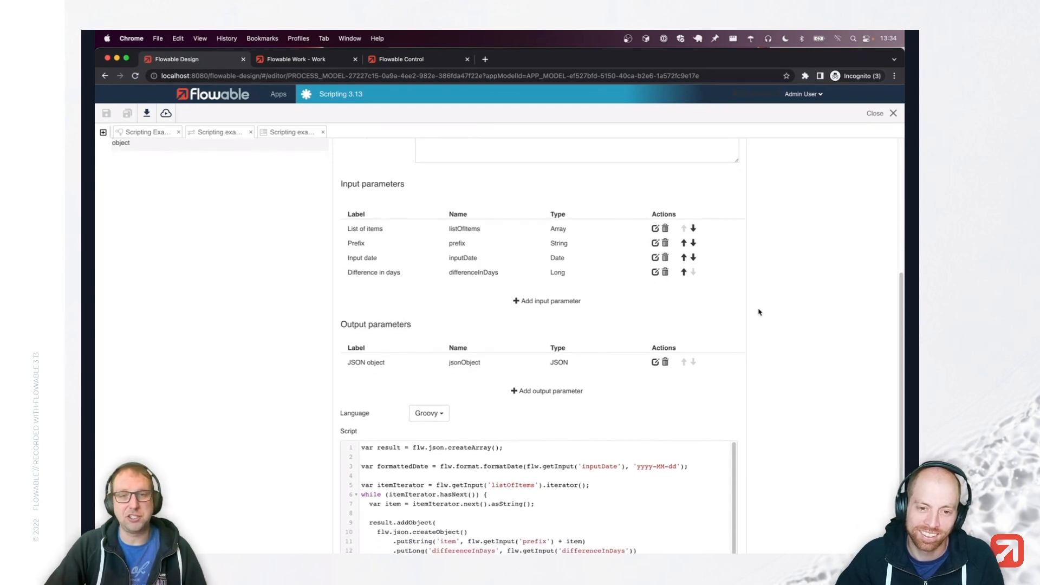
pyautogui.scroll(-5, 759, 312)
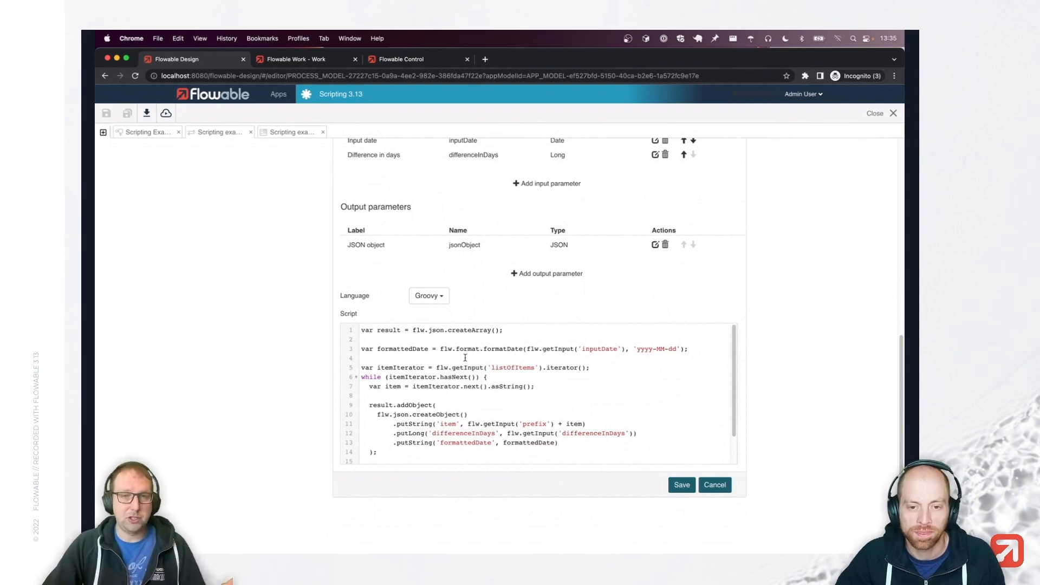
pyautogui.doubleClick(432, 330)
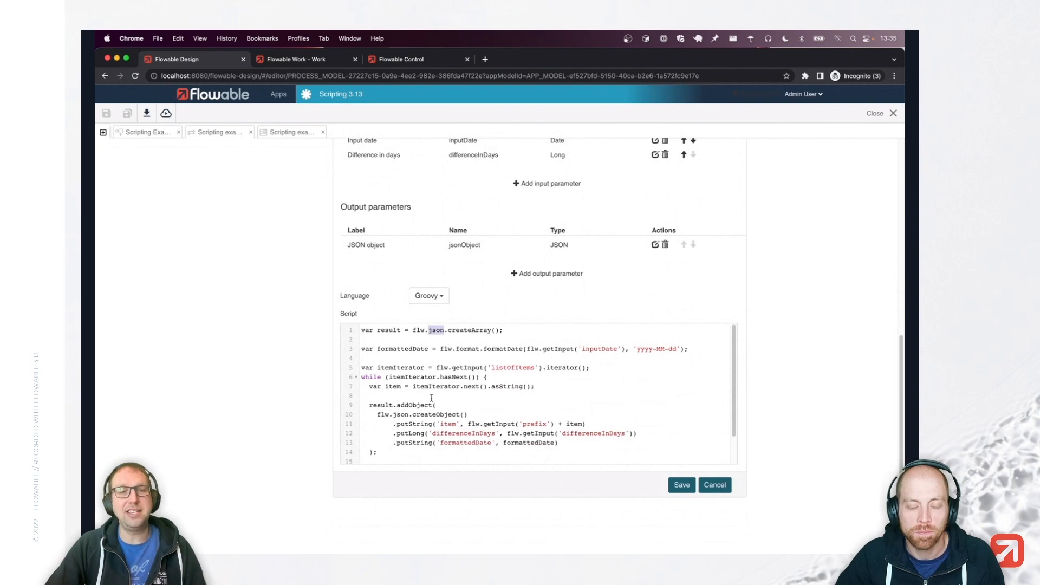
pyautogui.doubleClick(385, 330)
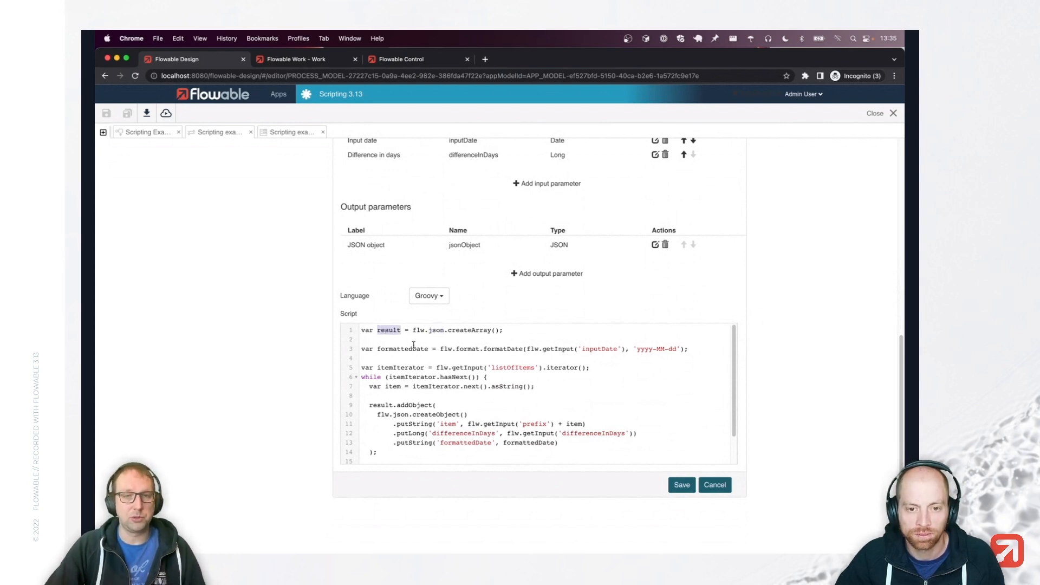
pyautogui.doubleClick(454, 330)
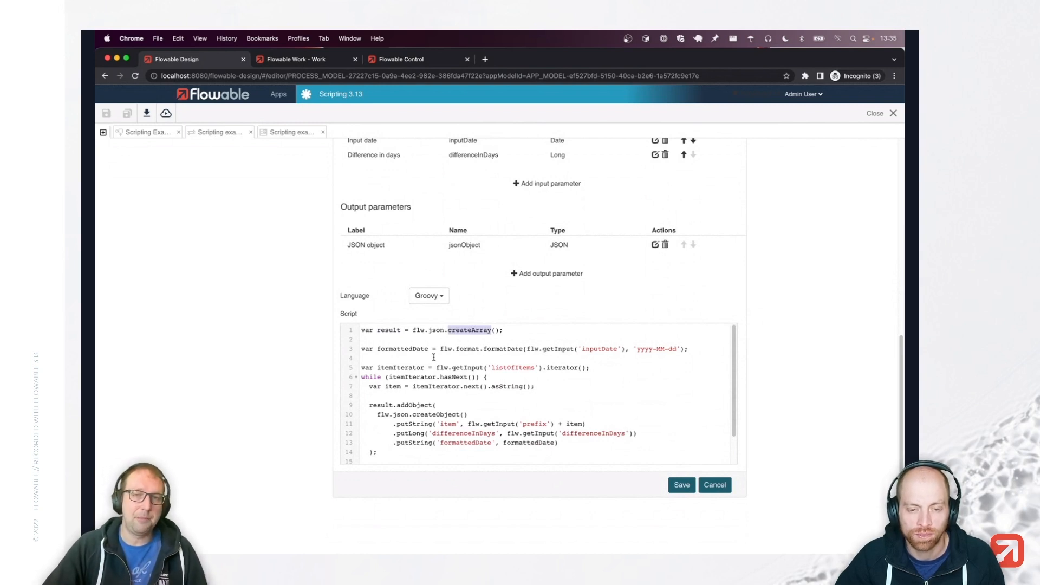
pyautogui.doubleClick(470, 349)
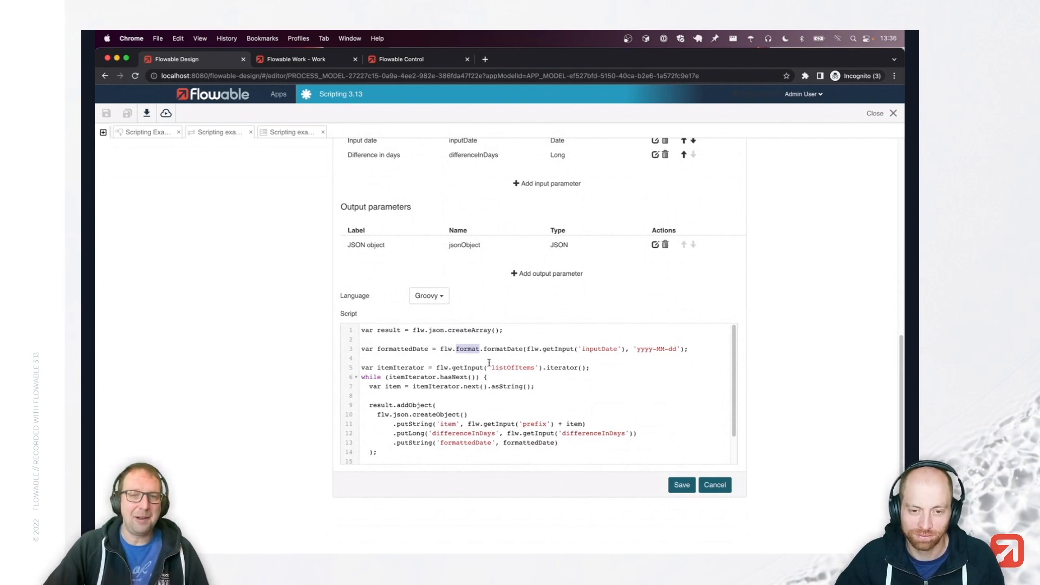
pyautogui.doubleClick(600, 350)
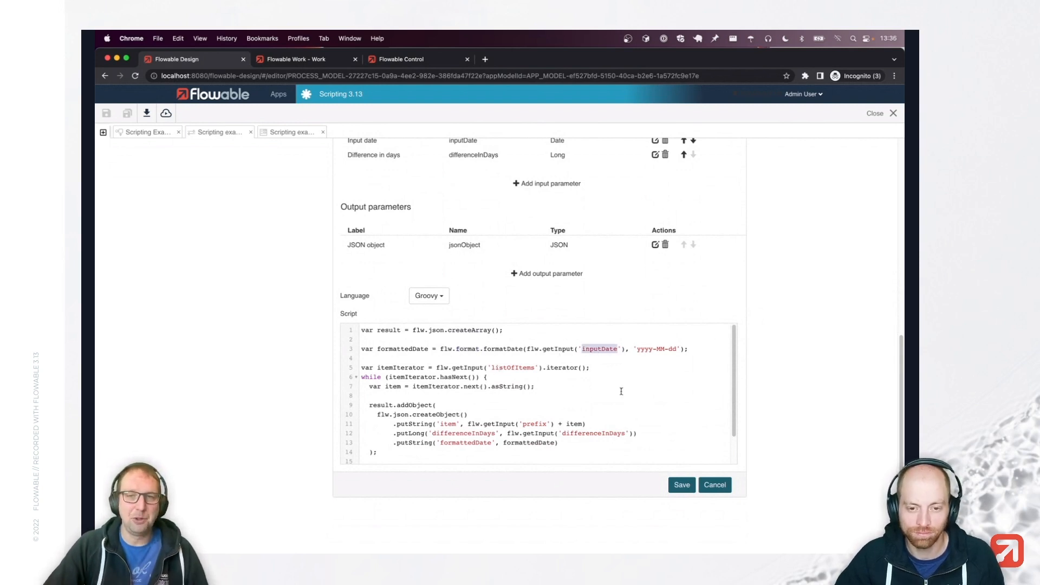
pyautogui.click(503, 348)
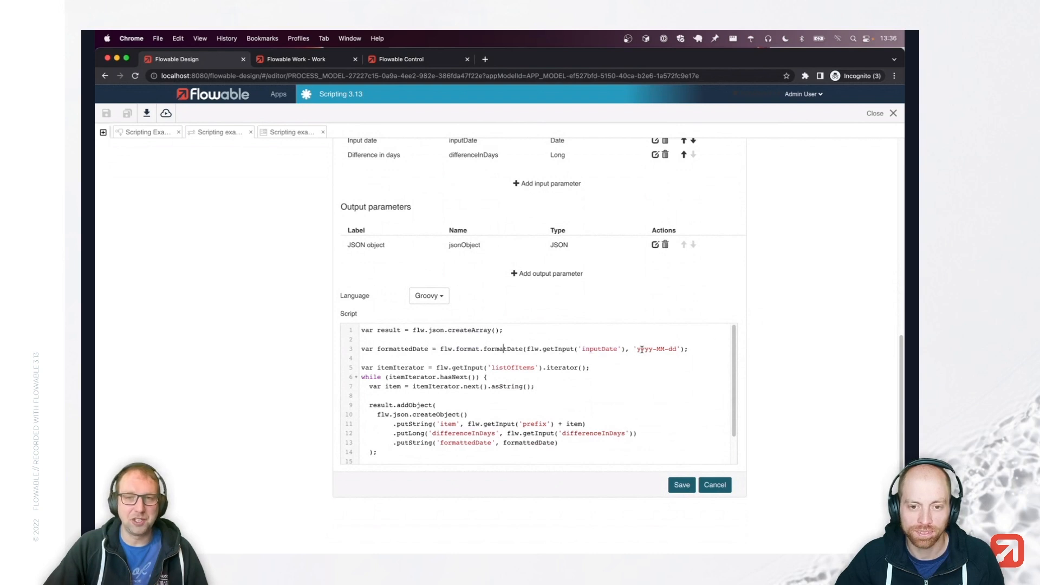
pyautogui.doubleClick(402, 349)
pyautogui.scroll(-1, 455, 373)
pyautogui.moveTo(433, 362); pyautogui.dragTo(539, 362)
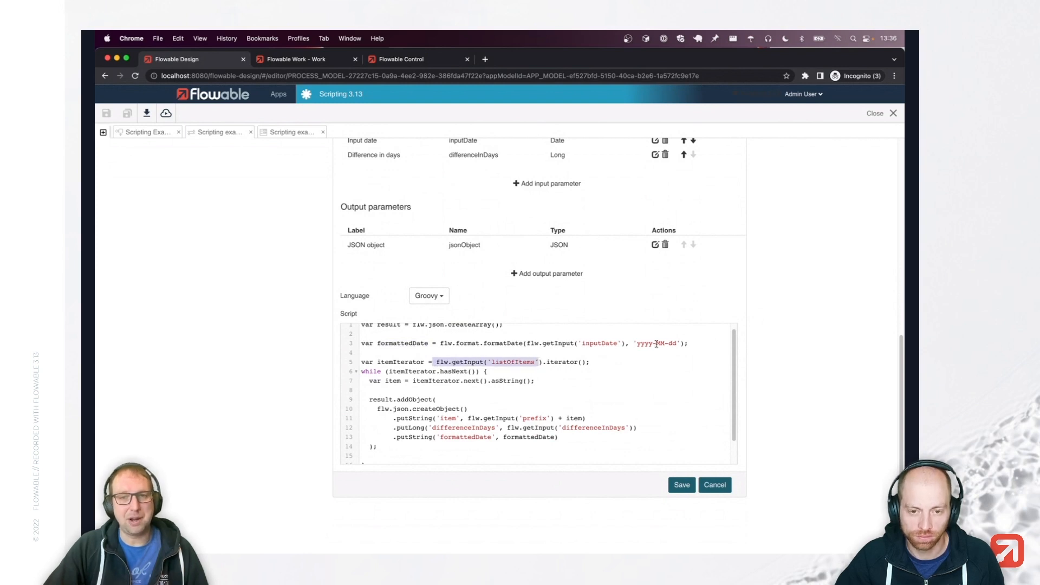
pyautogui.doubleClick(562, 362)
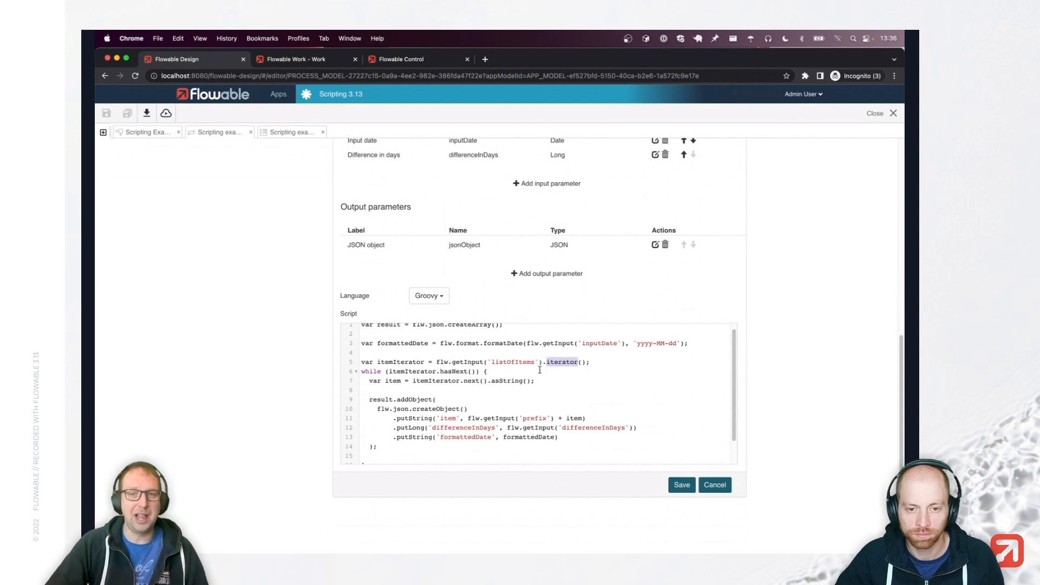
pyautogui.doubleClick(394, 363)
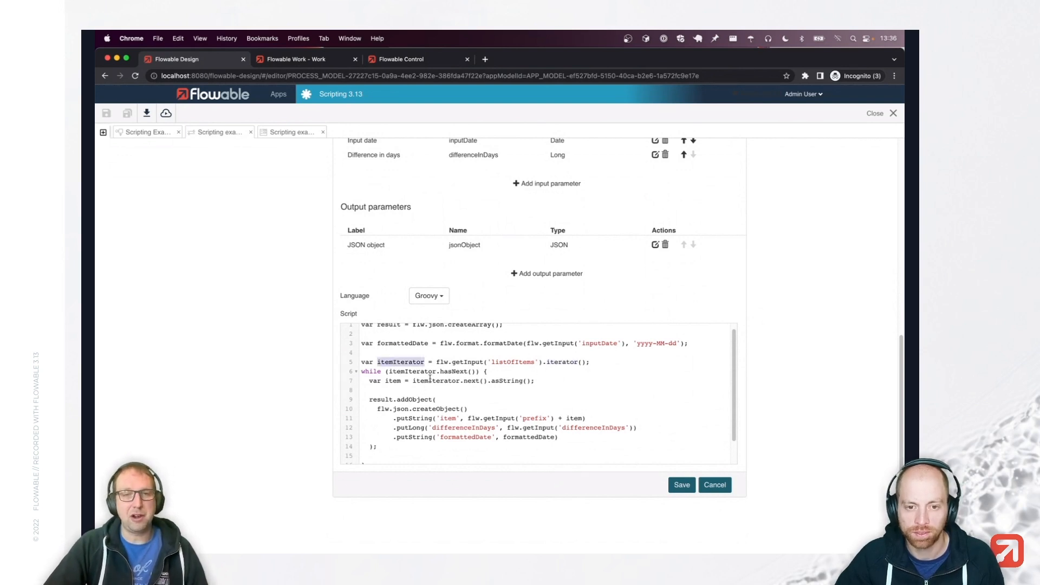
pyautogui.click(442, 375)
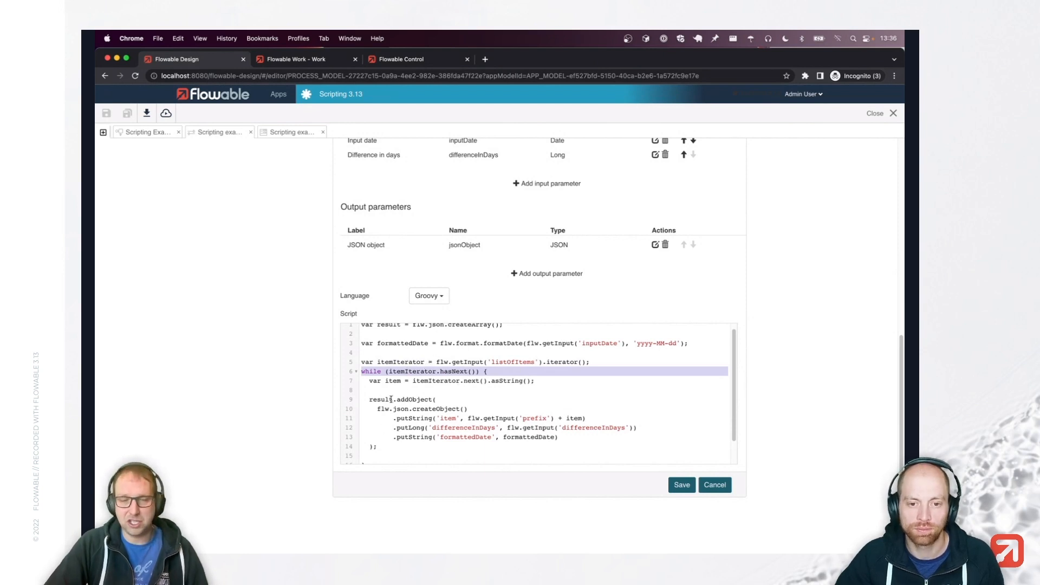
pyautogui.scroll(-1, 458, 446)
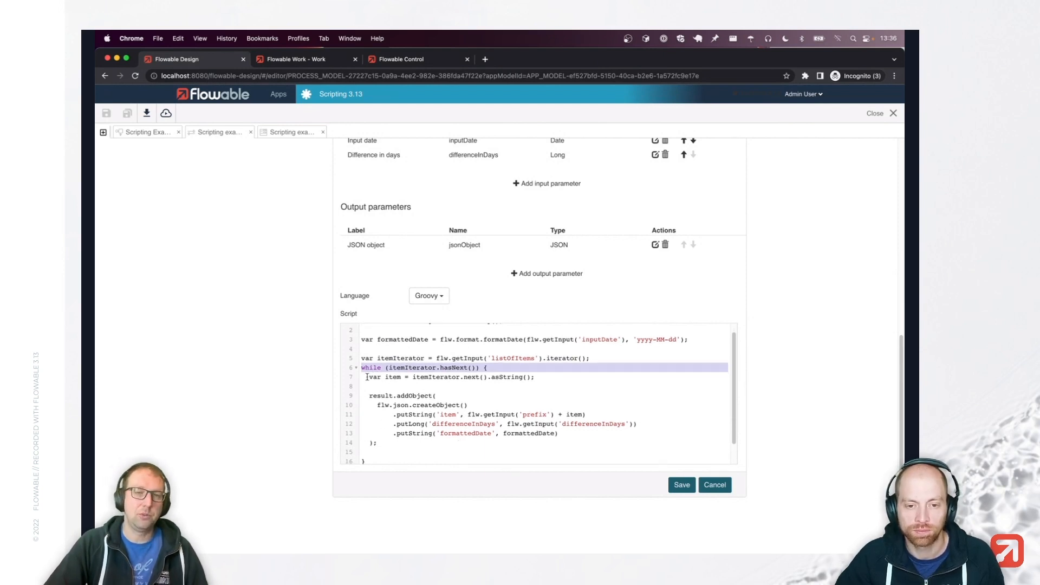
pyautogui.click(398, 377)
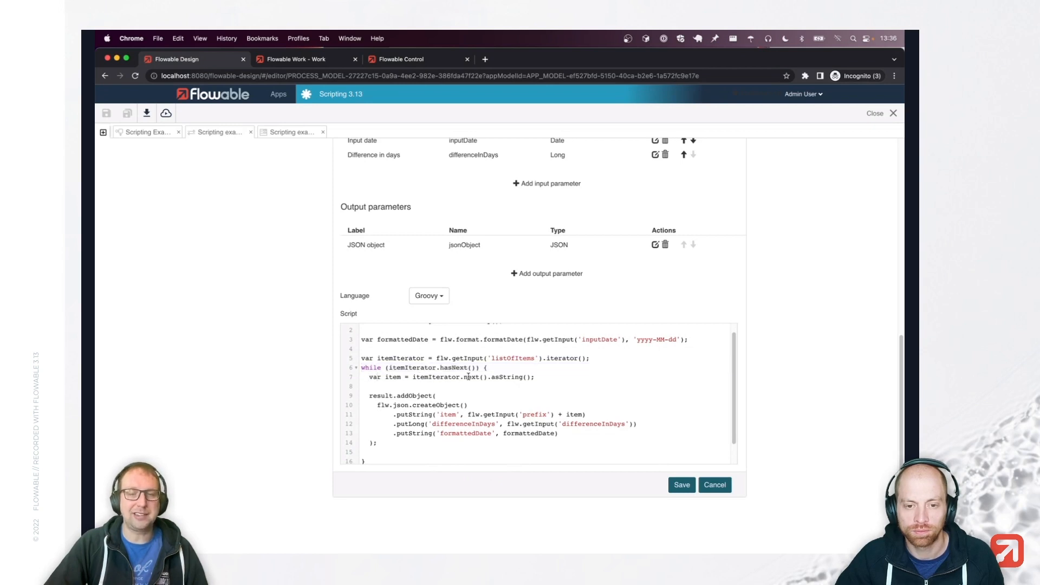
pyautogui.doubleClick(428, 377)
pyautogui.scroll(-1, 455, 401)
pyautogui.scroll(-1, 455, 402)
pyautogui.doubleClick(384, 388)
pyautogui.doubleClick(414, 388)
pyautogui.scroll(2, 444, 334)
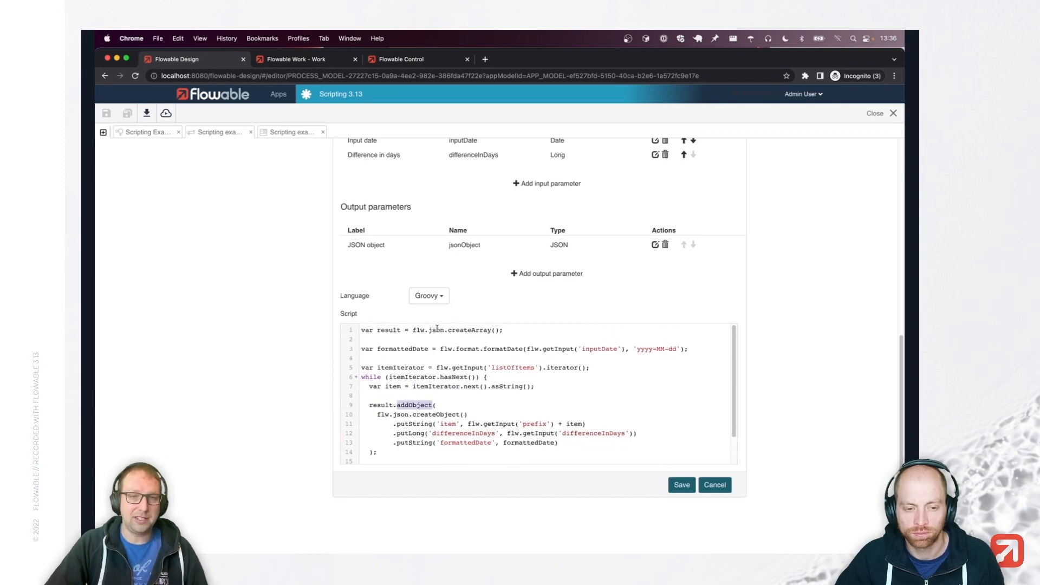
pyautogui.scroll(-1, 493, 393)
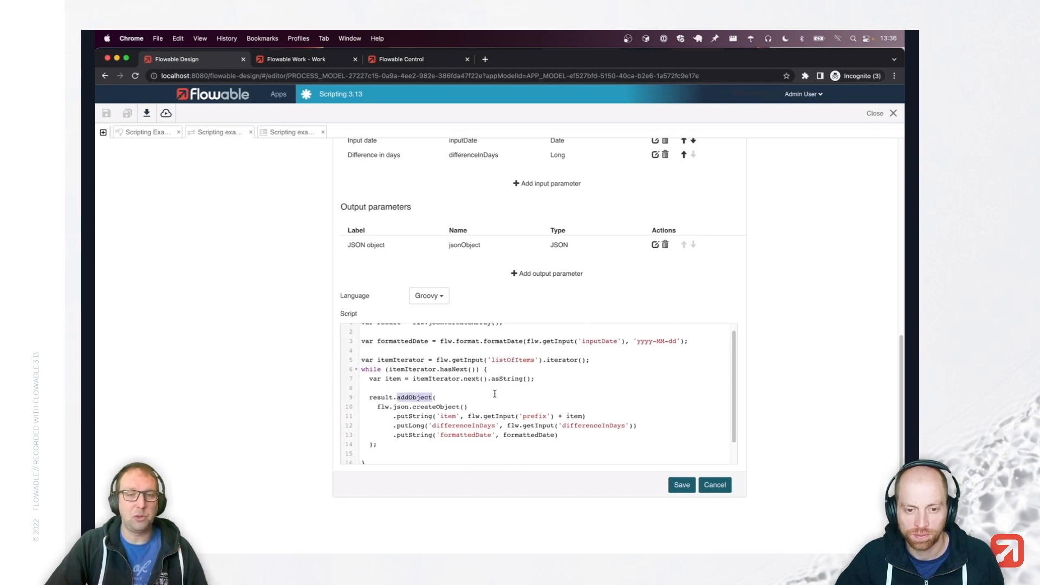
pyautogui.scroll(-1, 458, 401)
pyautogui.doubleClick(401, 398)
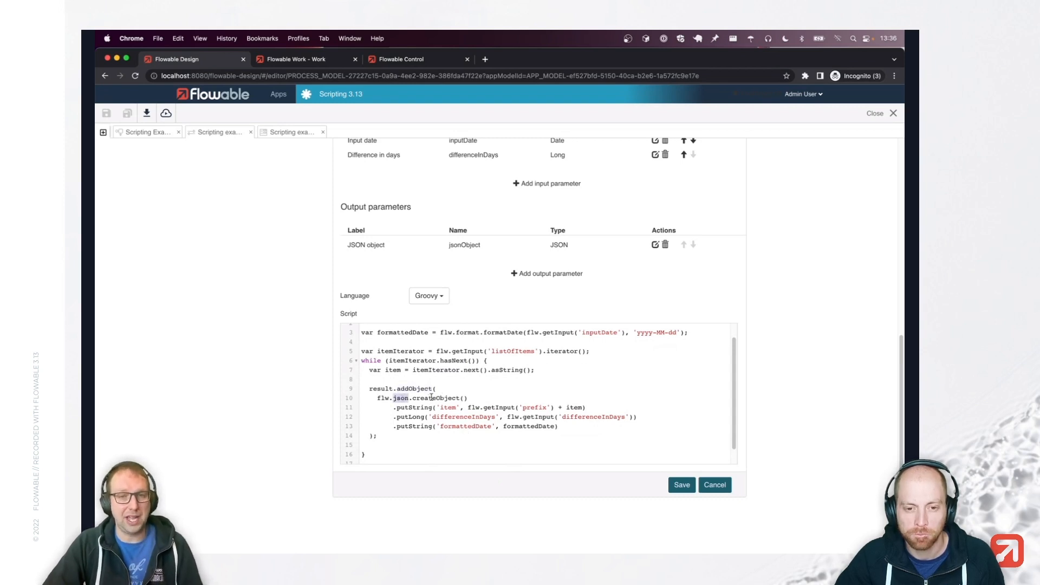
pyautogui.scroll(-1, 472, 412)
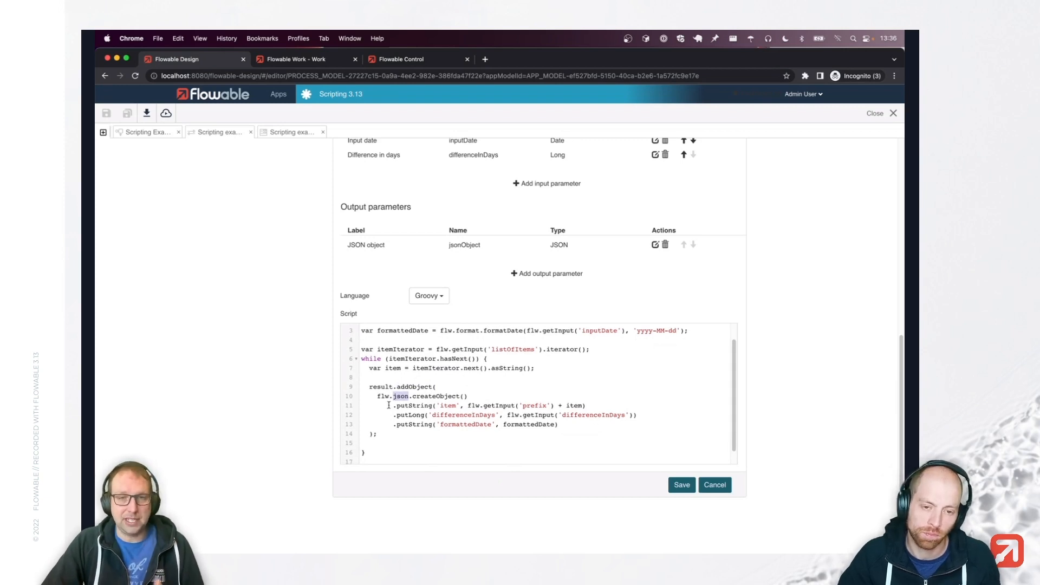
pyautogui.click(464, 405)
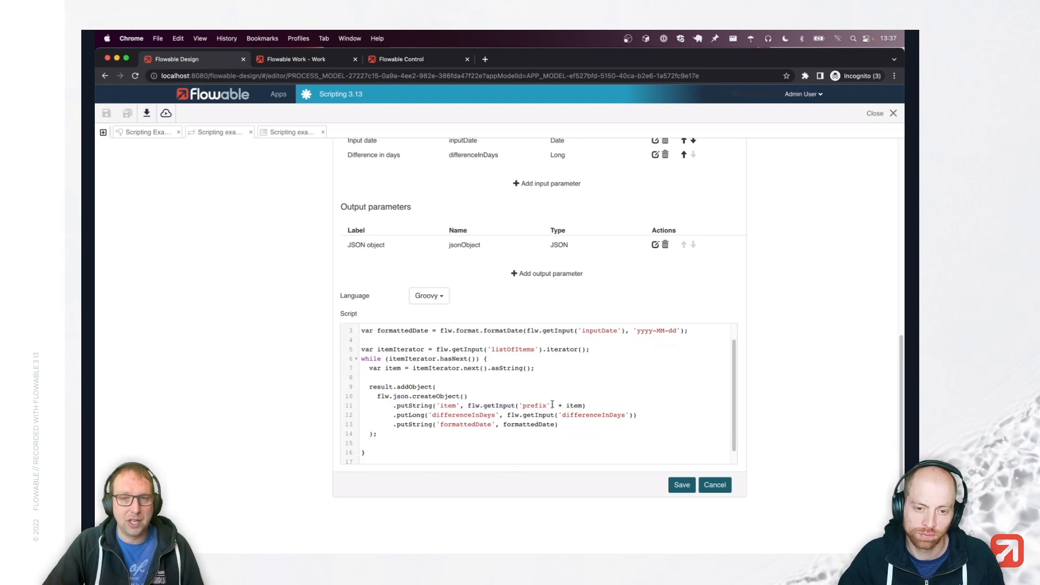
pyautogui.doubleClick(575, 405)
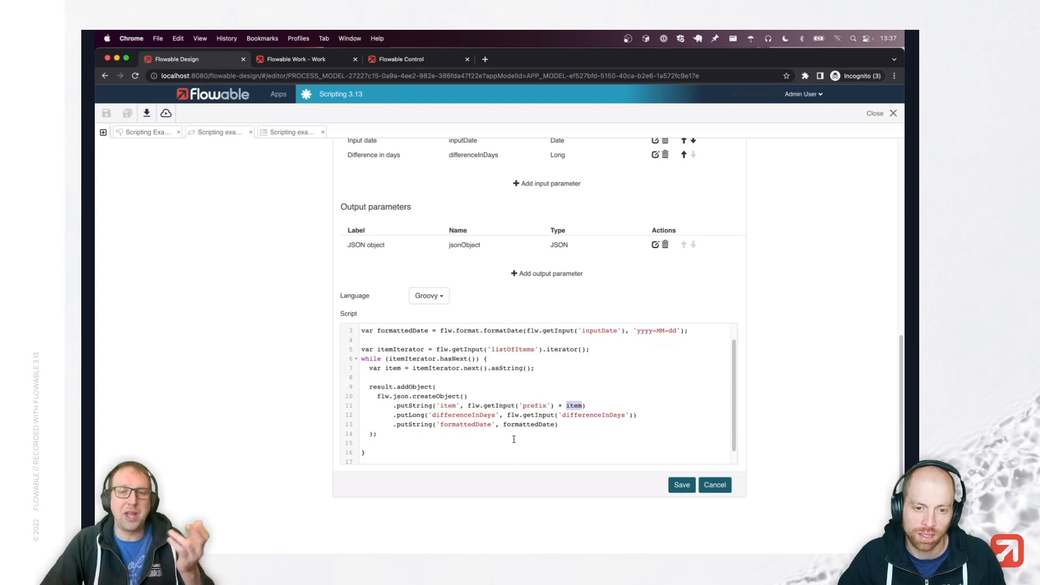
pyautogui.scroll(-1, 532, 435)
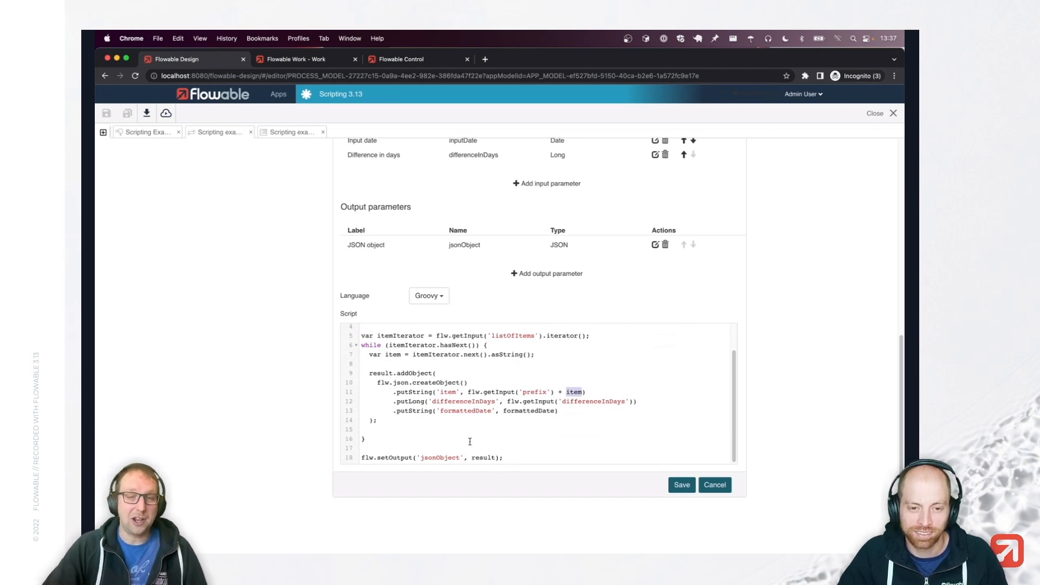
pyautogui.doubleClick(367, 457)
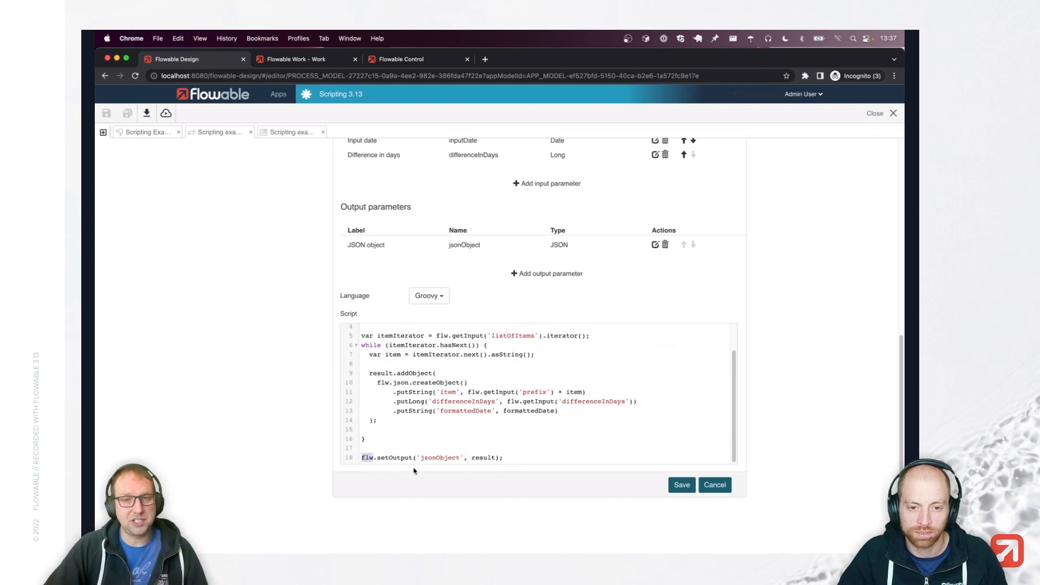
pyautogui.moveTo(514, 459); pyautogui.dragTo(365, 457)
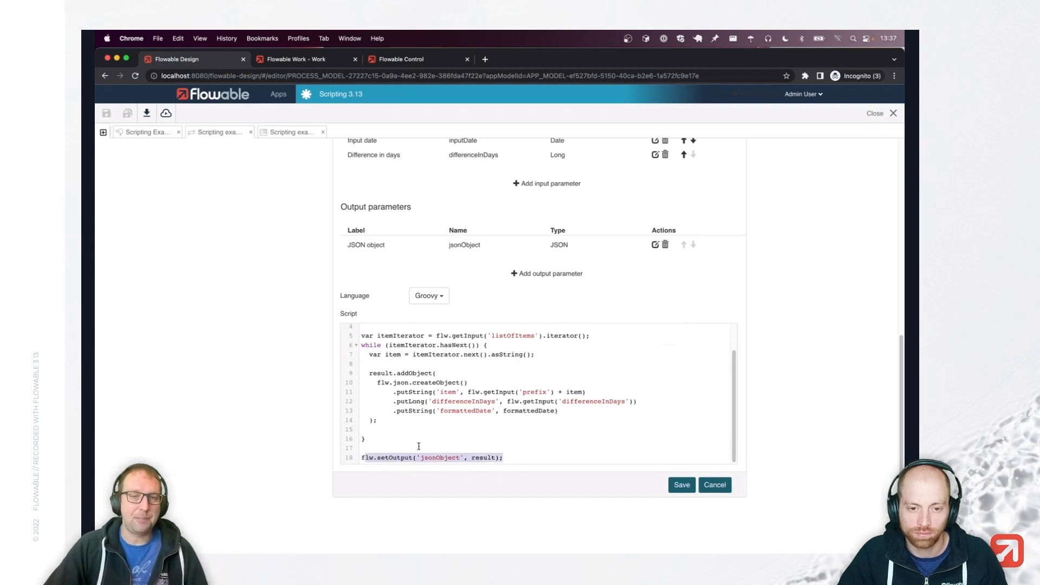
pyautogui.click(437, 449)
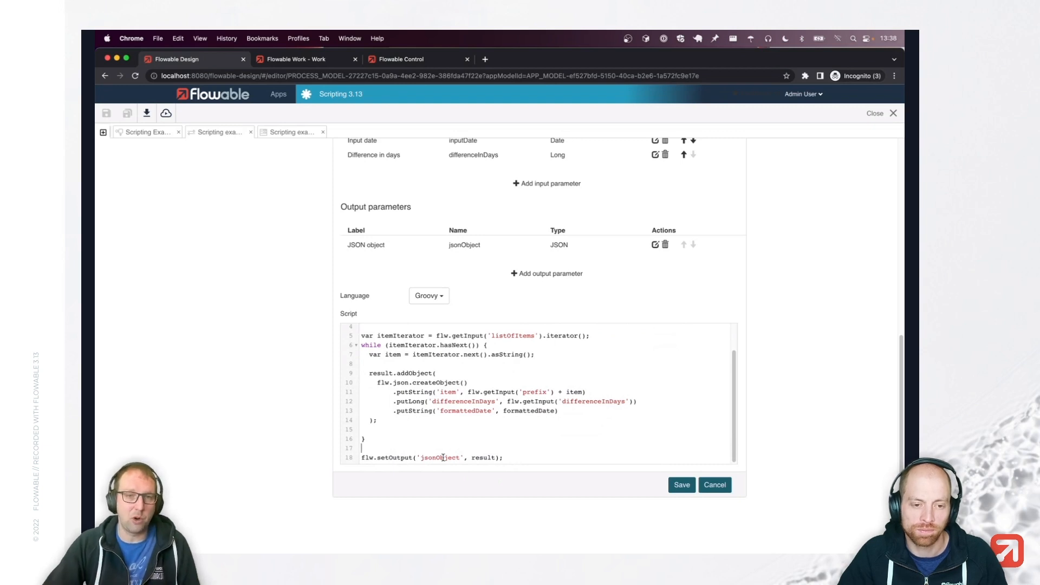
pyautogui.doubleClick(383, 458)
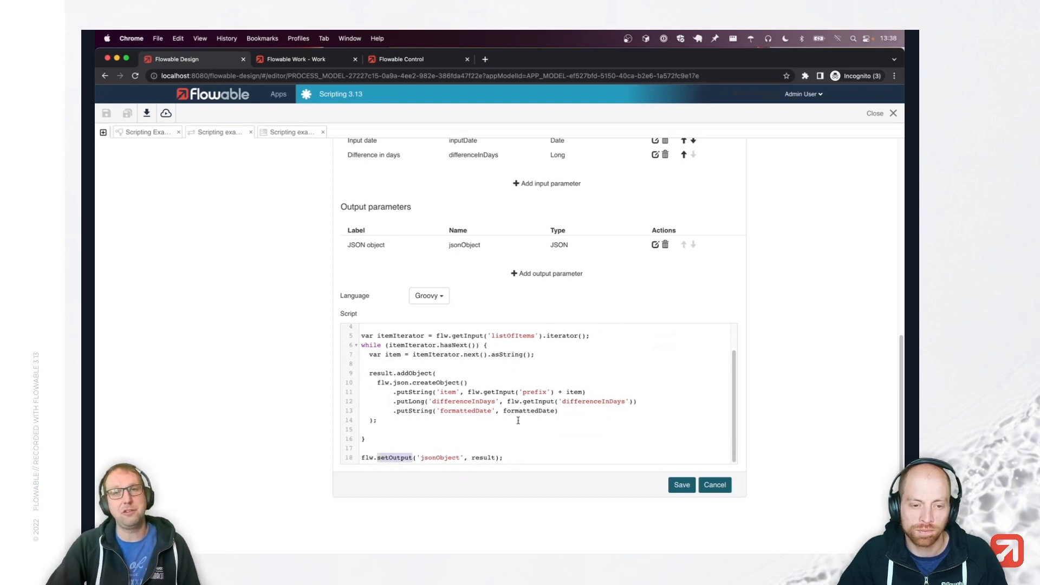
pyautogui.click(487, 437)
pyautogui.tripleClick(407, 452)
pyautogui.doubleClick(404, 454)
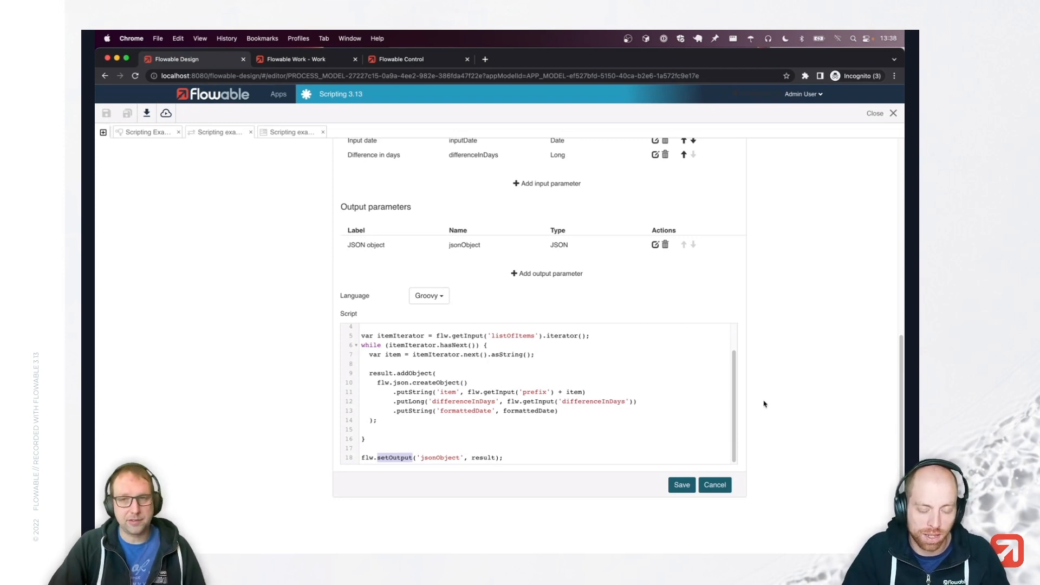
pyautogui.scroll(10, 764, 406)
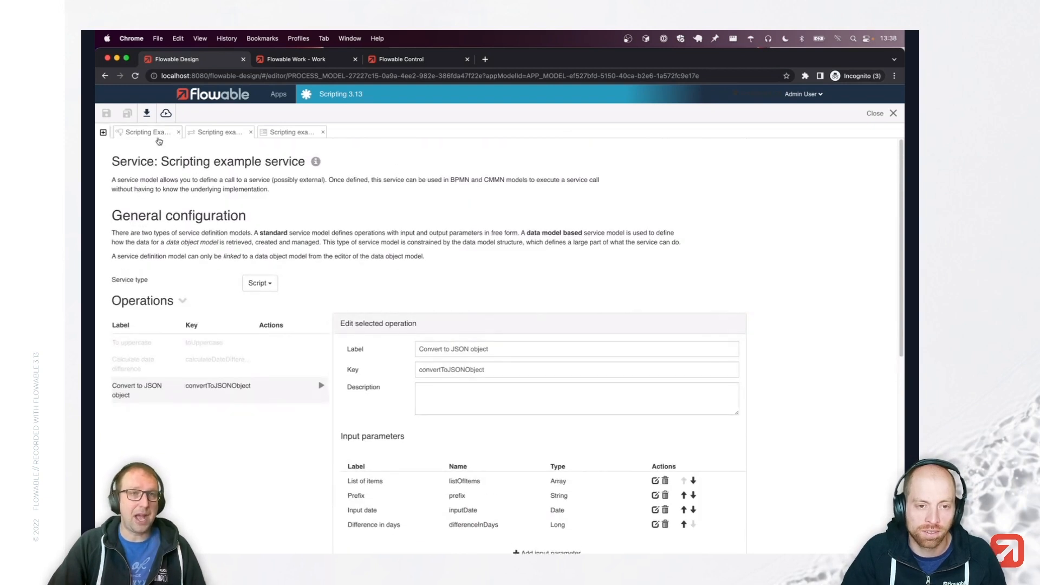
# Switch to the Scripting Example process diagram editor tab.
pyautogui.click(151, 133)
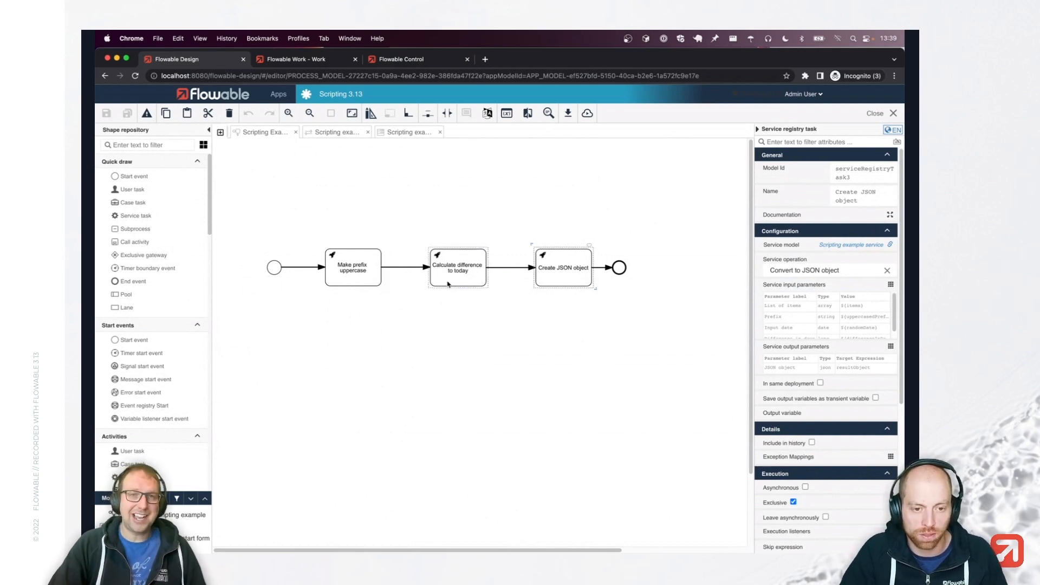
# Switch to the Scripting example service model editor tab.
pyautogui.click(333, 132)
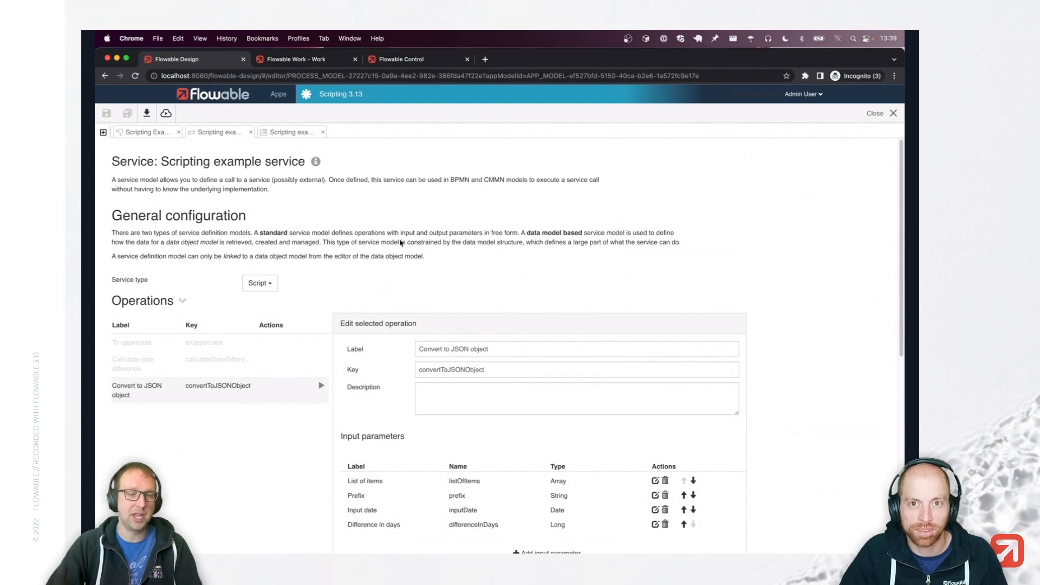
pyautogui.scroll(-3, 401, 242)
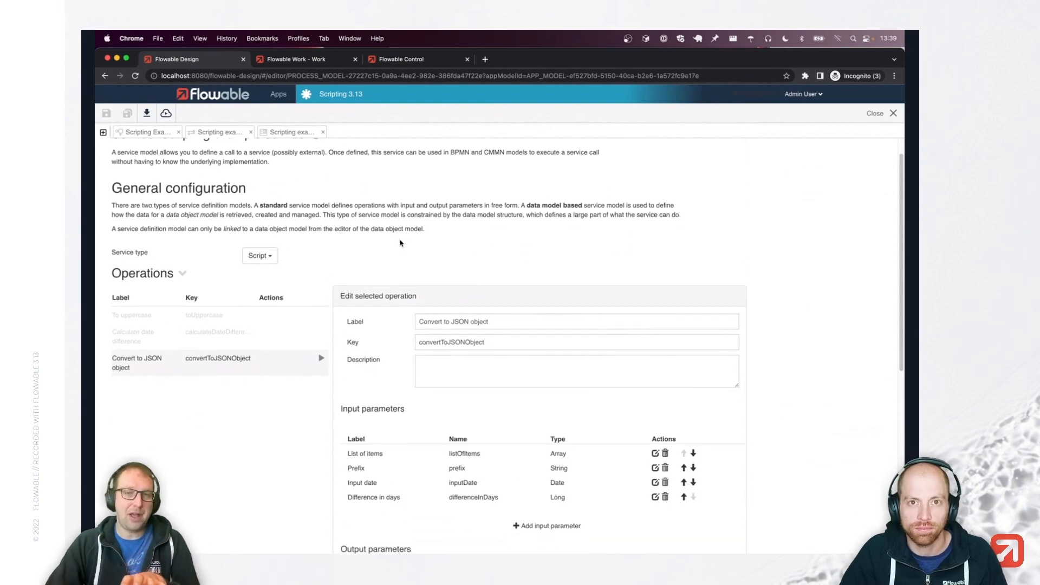
pyautogui.scroll(-5, 441, 414)
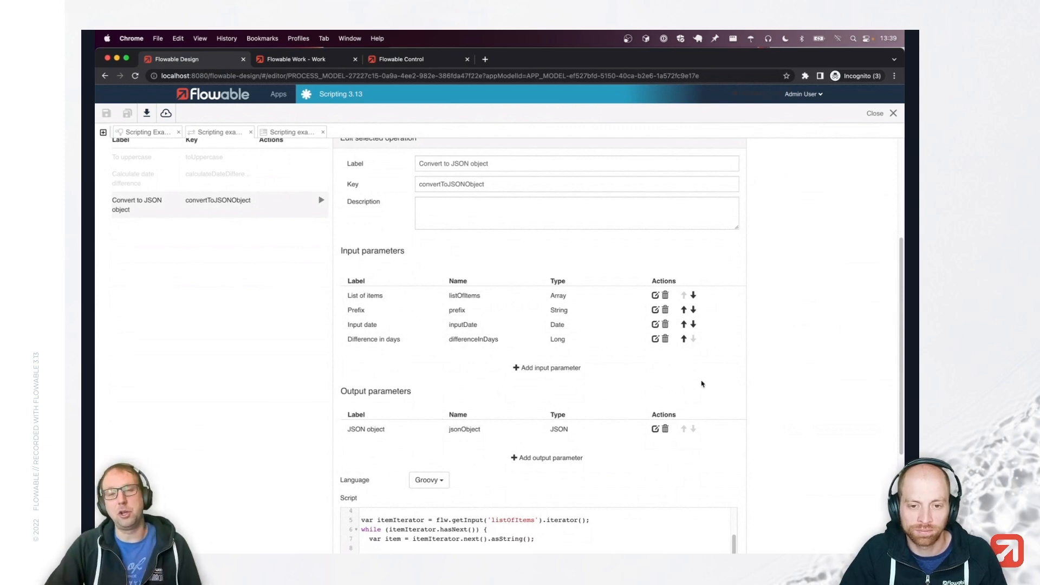
pyautogui.scroll(-5, 701, 384)
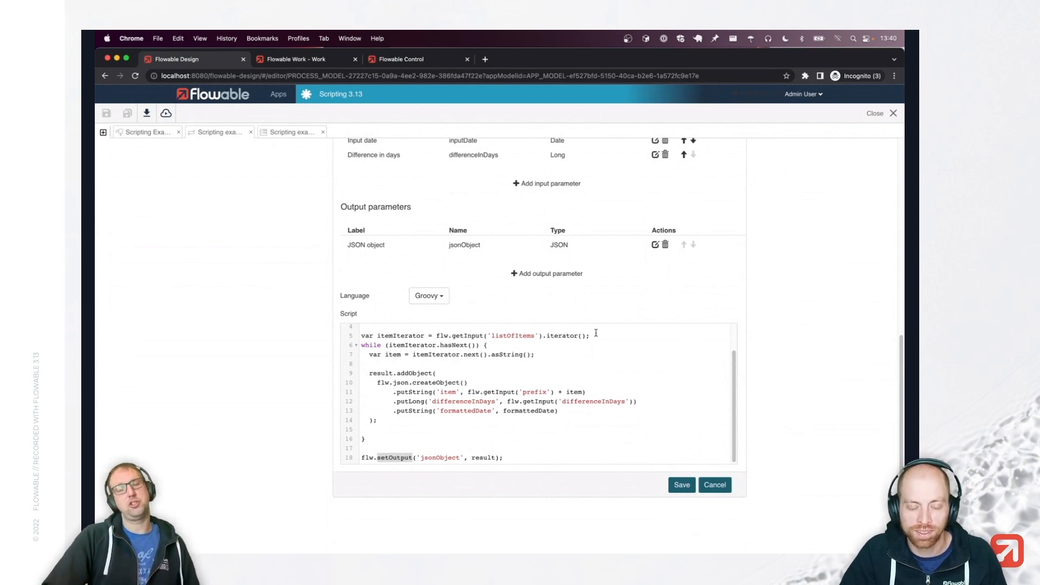
# Cancel the operation editor, publish the Scripting 3.13 app, and go to Flowable Work.
pyautogui.click(714, 485)
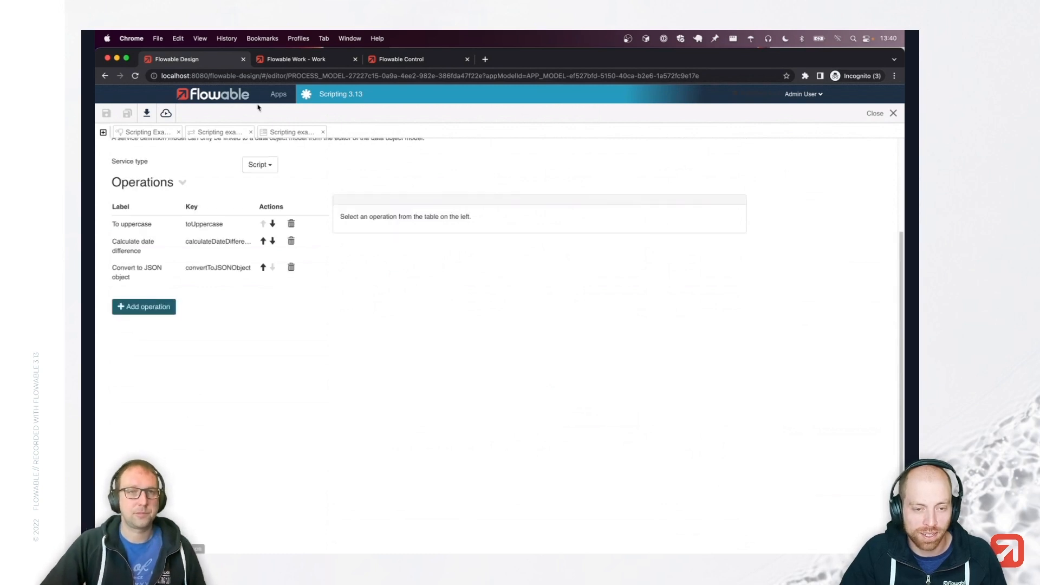
pyautogui.click(146, 133)
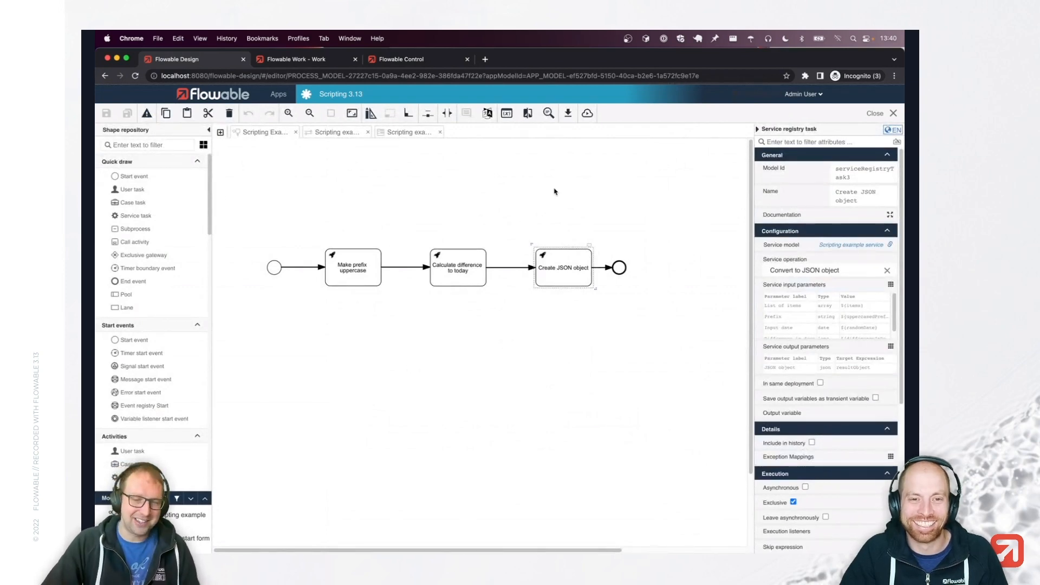
pyautogui.click(587, 113)
pyautogui.click(613, 184)
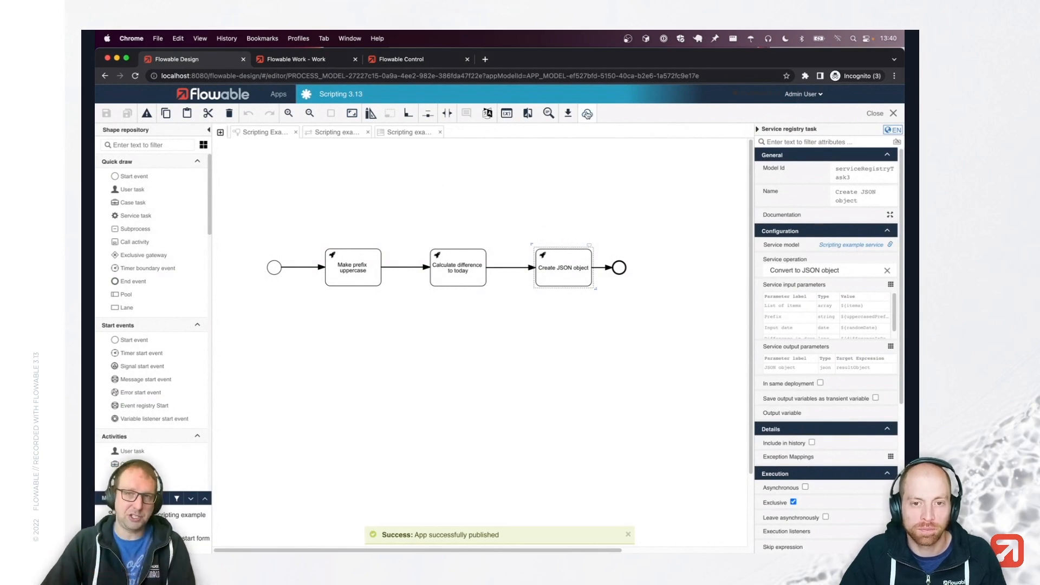
pyautogui.click(303, 64)
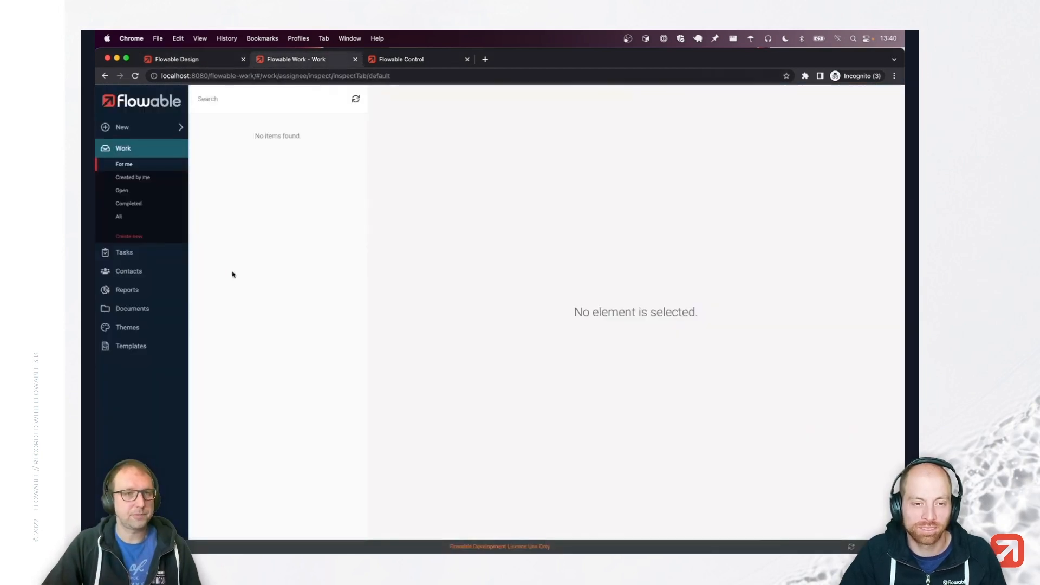
# Run Scripting Example in test mode with prefix test, date 24 December 2022, items one and two.
pyautogui.click(132, 239)
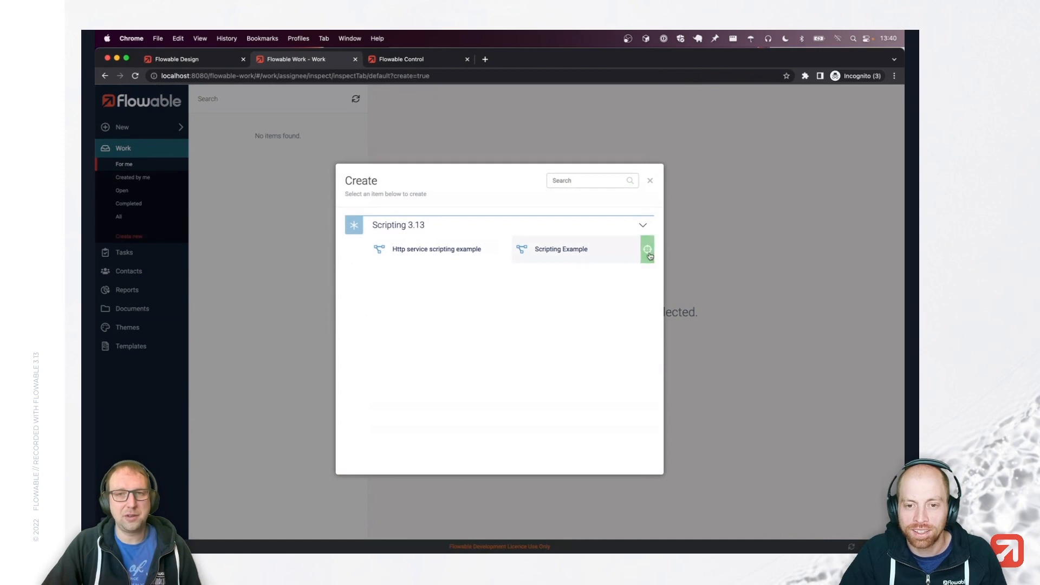
pyautogui.moveTo(647, 249)
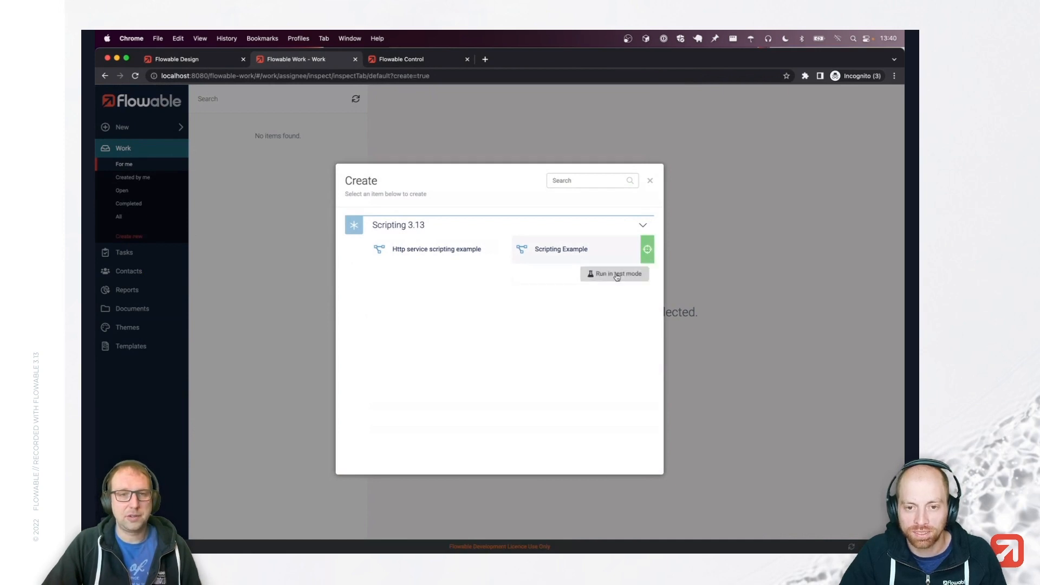
pyautogui.click(617, 275)
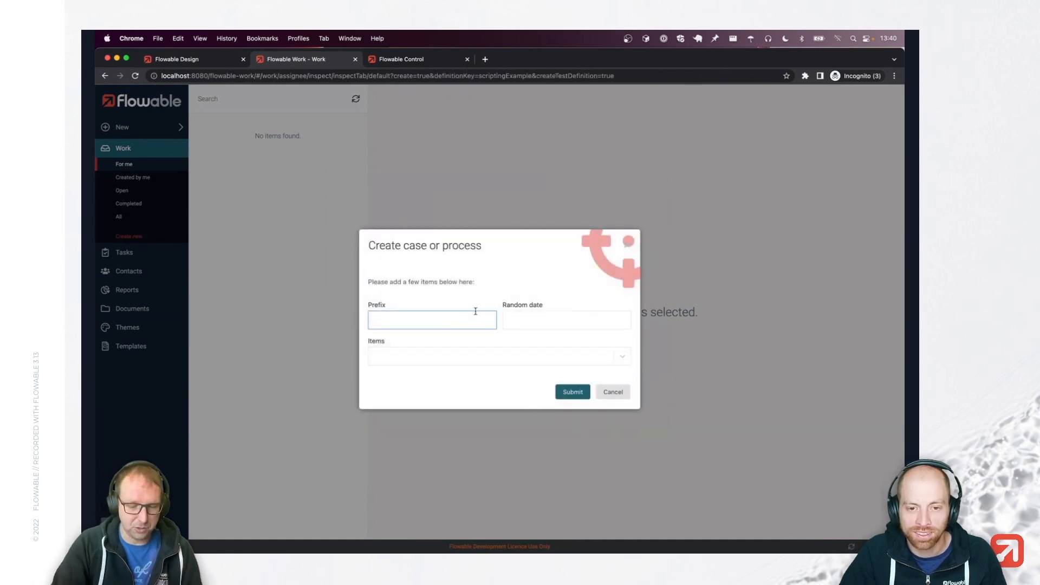
pyautogui.press('Tab')
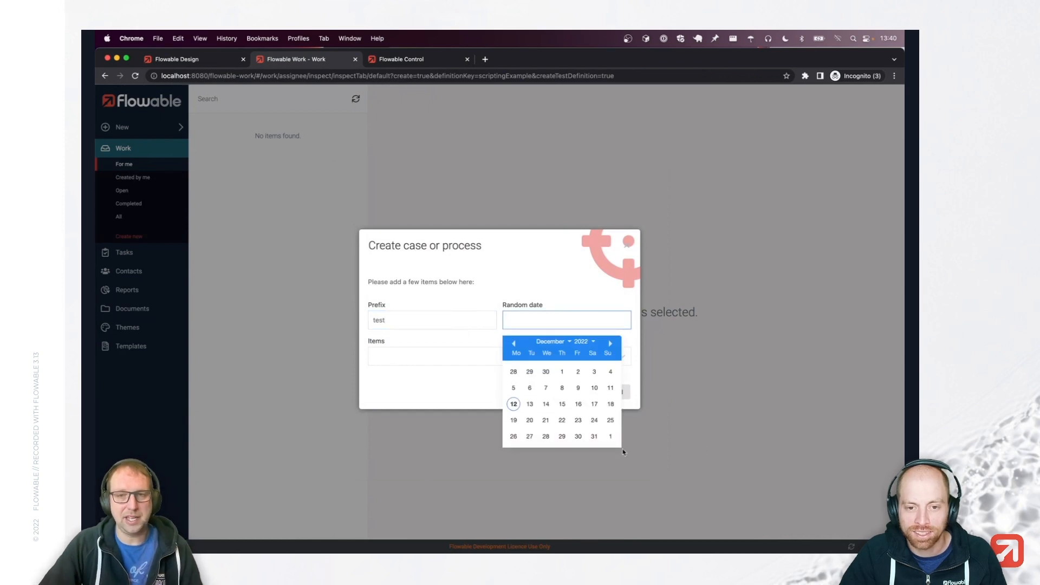
pyautogui.click(594, 420)
pyautogui.click(479, 353)
pyautogui.write('one')
pyautogui.press('Return')
pyautogui.write('two')
pyautogui.press('Return')
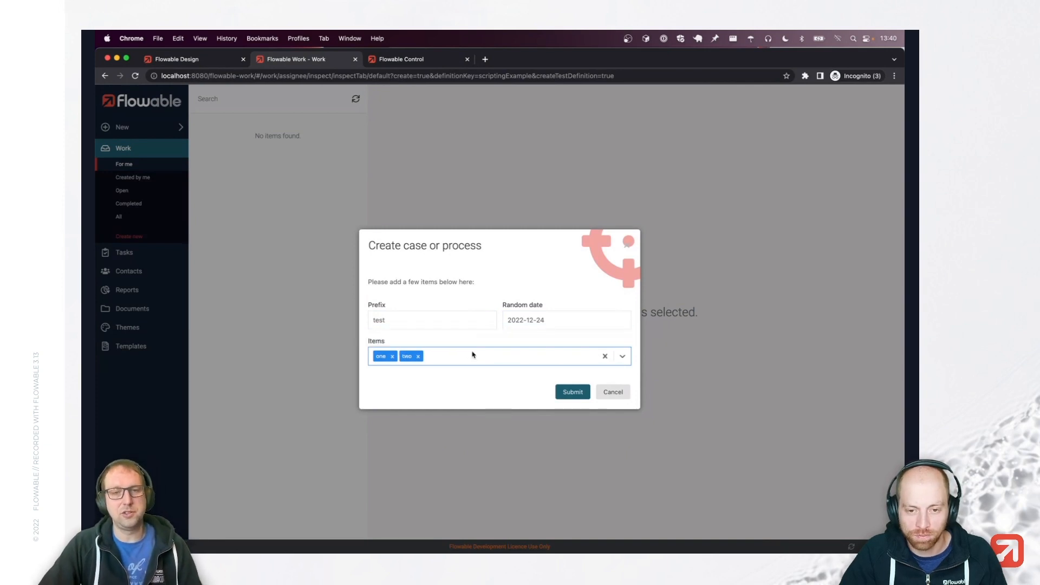
pyautogui.click(564, 395)
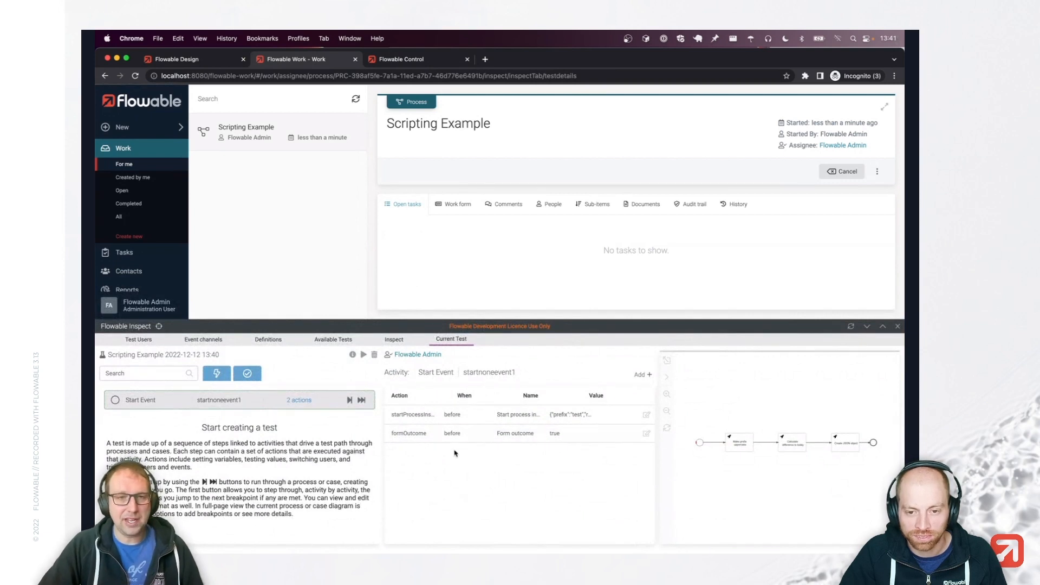
# Step the test run over Make prefix uppercase and confirm the uppercasedPrefix variable reads TEST.
pyautogui.scroll(3, 690, 440)
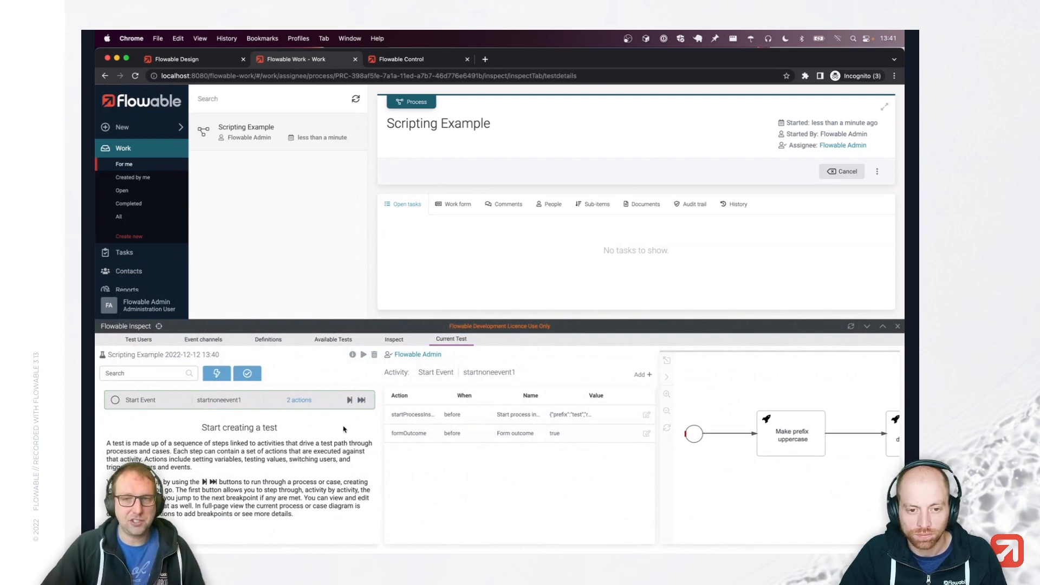
pyautogui.click(350, 399)
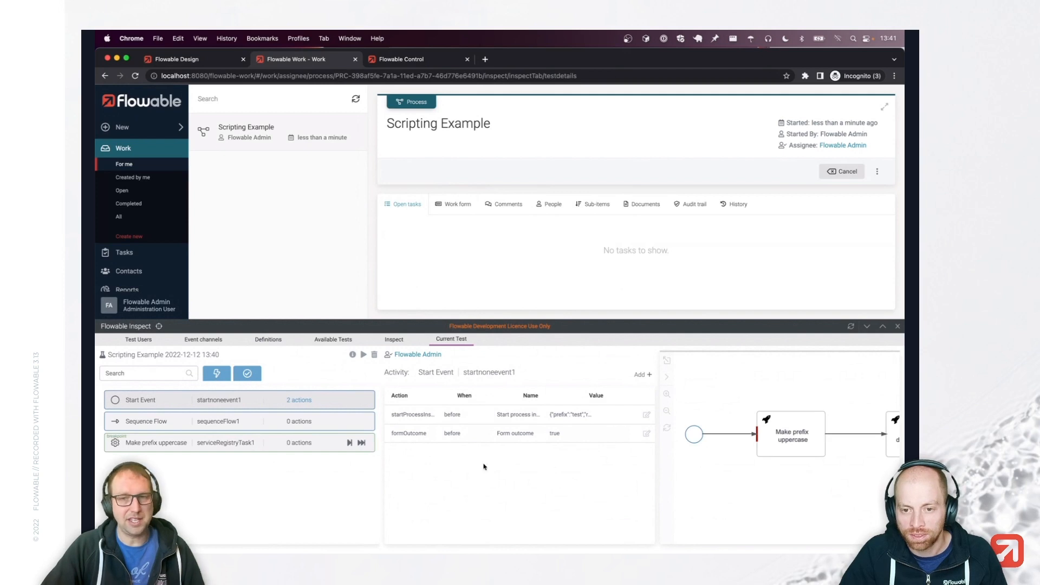
pyautogui.moveTo(834, 454); pyautogui.dragTo(793, 454)
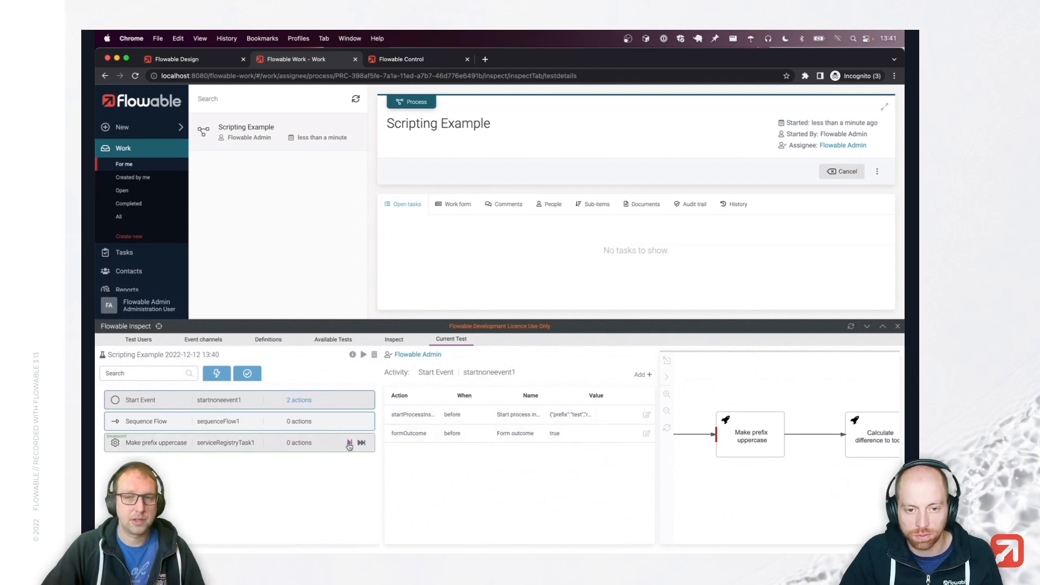
pyautogui.click(394, 340)
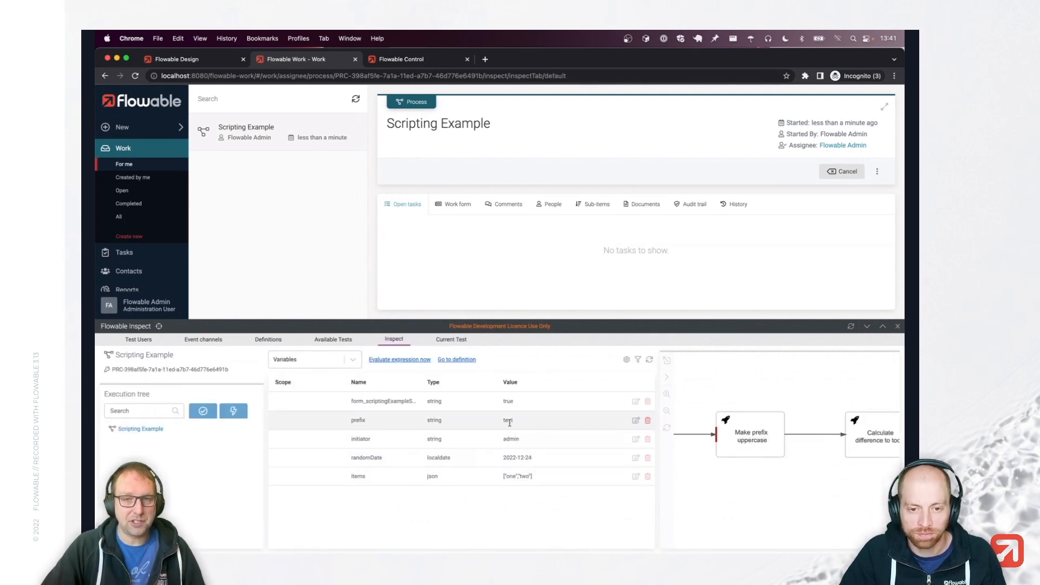
pyautogui.click(446, 341)
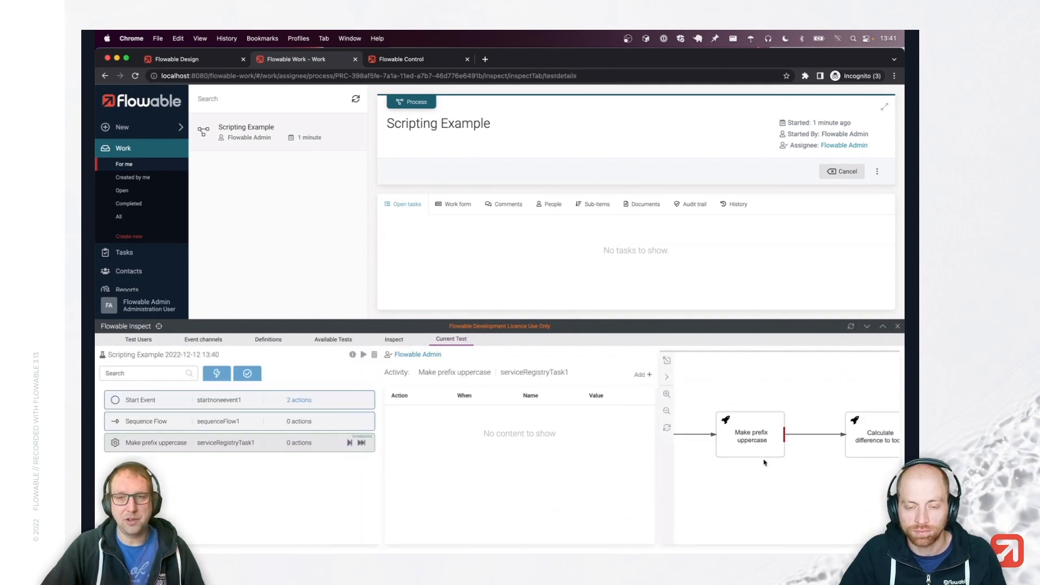
pyautogui.click(395, 342)
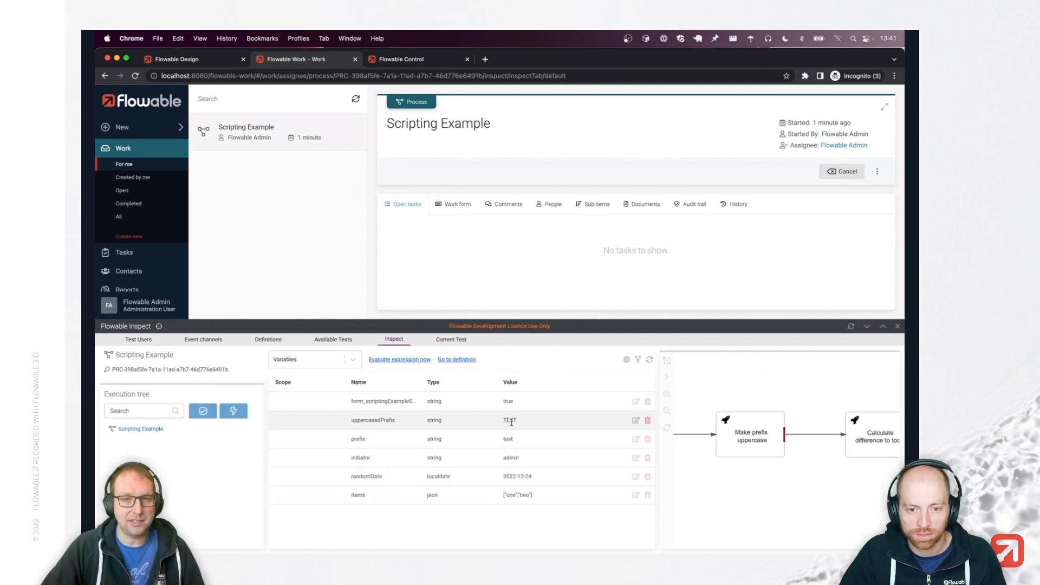
pyautogui.click(453, 340)
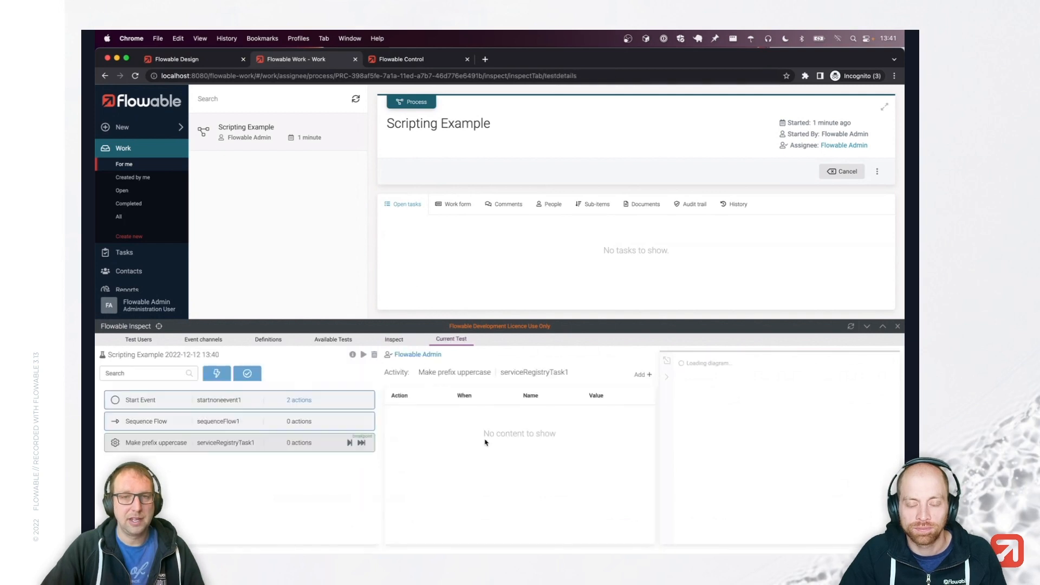
# Step through Make prefix uppercase and Calculate difference to today, confirming differenceInDays is 11.
pyautogui.click(350, 443)
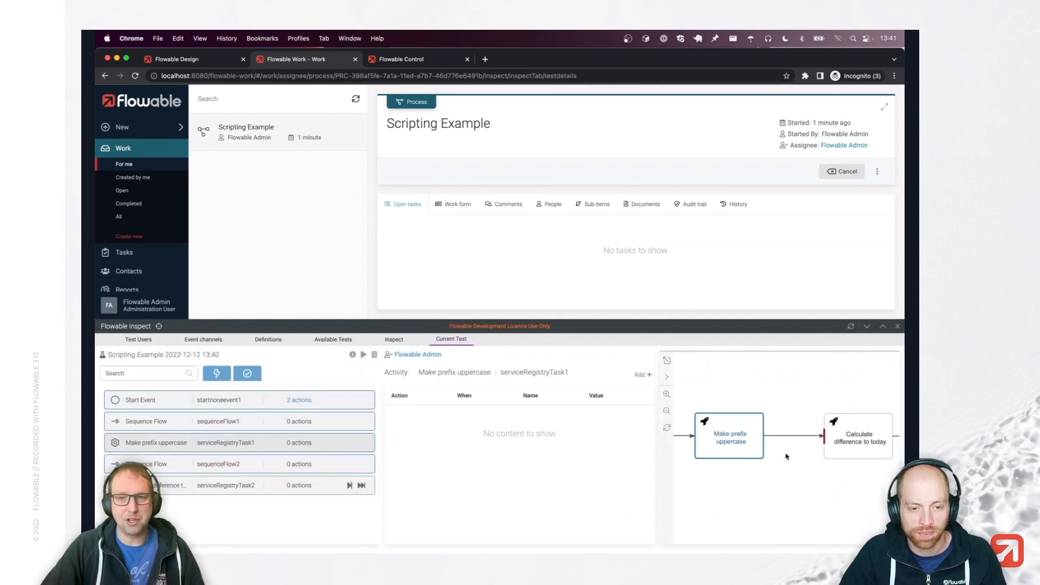
pyautogui.click(349, 487)
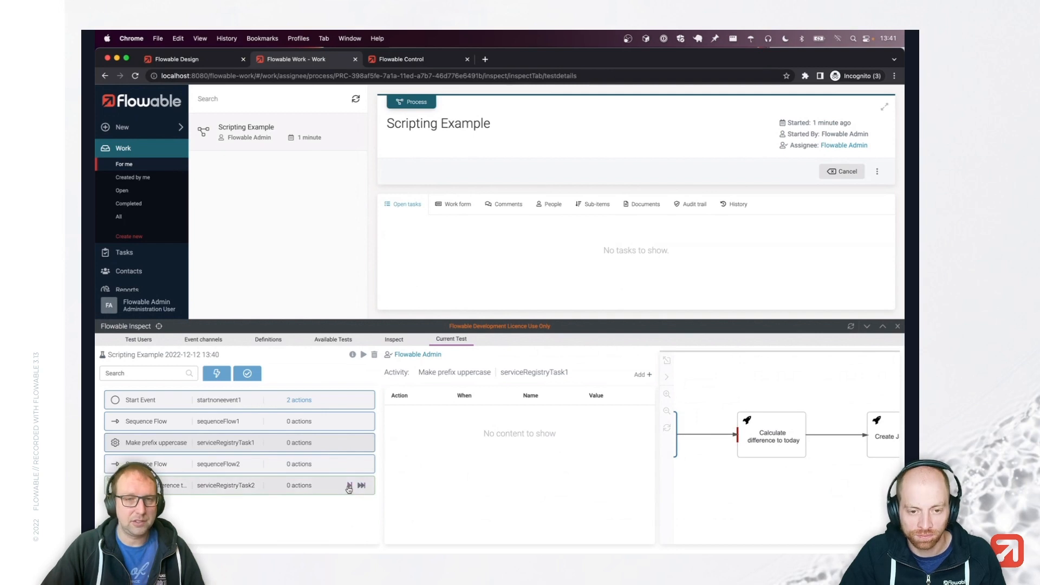
pyautogui.click(388, 342)
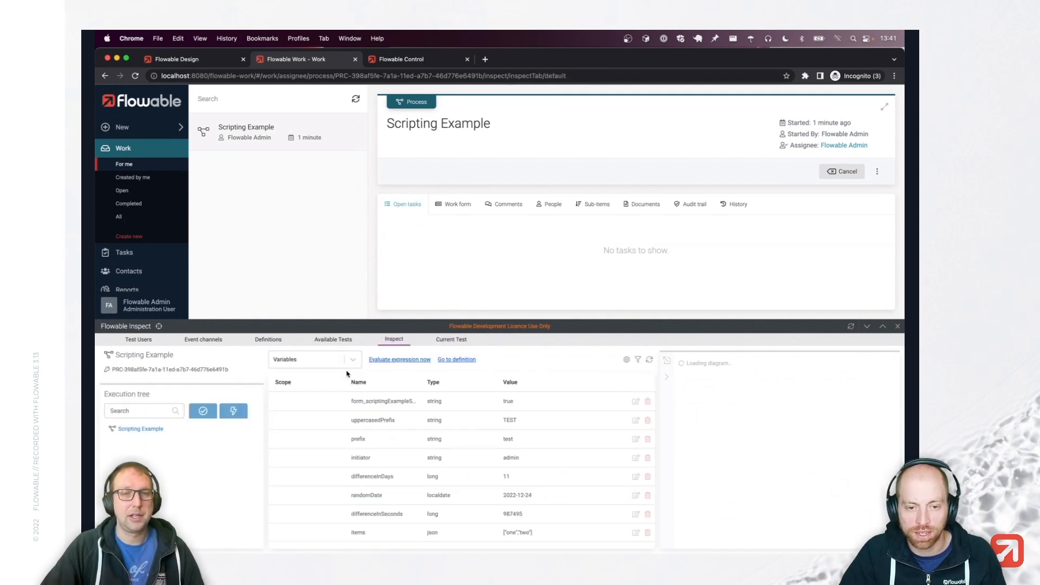
pyautogui.moveTo(353, 476); pyautogui.dragTo(534, 481)
pyautogui.click(369, 477)
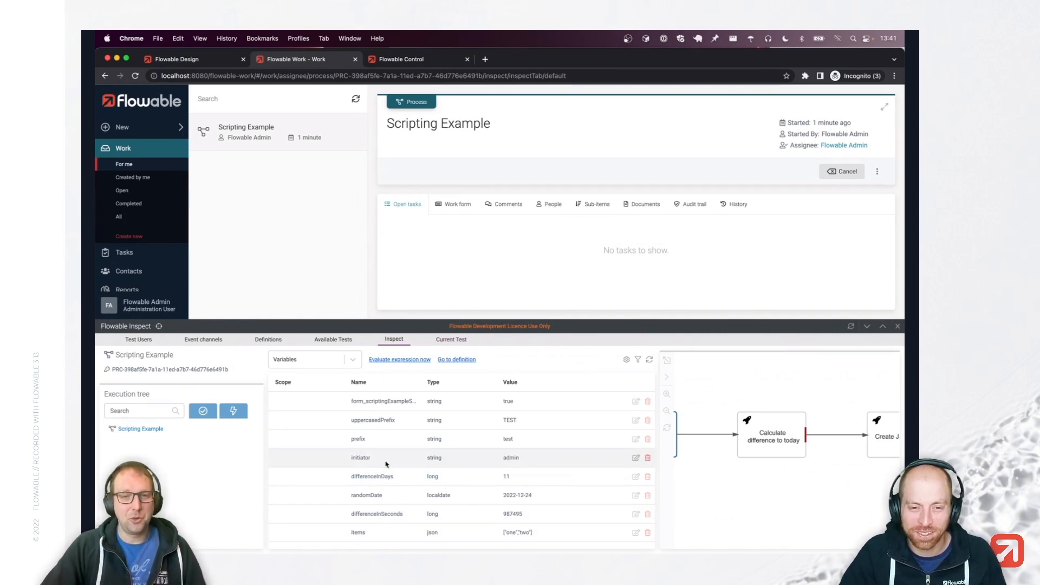
pyautogui.click(451, 339)
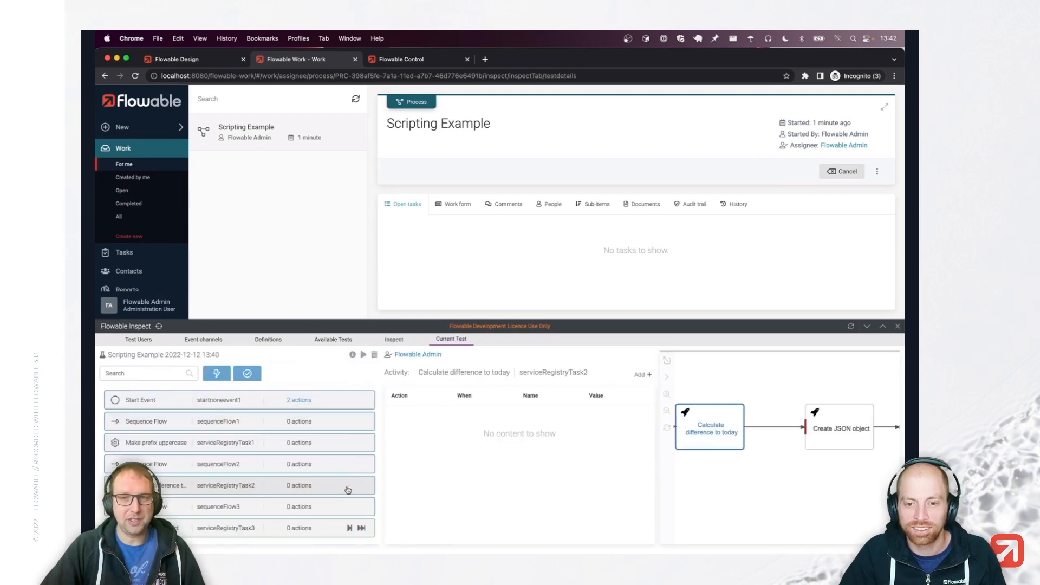
# Step on through Create JSON object and review the new resultObject variable.
pyautogui.moveTo(805, 440); pyautogui.dragTo(762, 443)
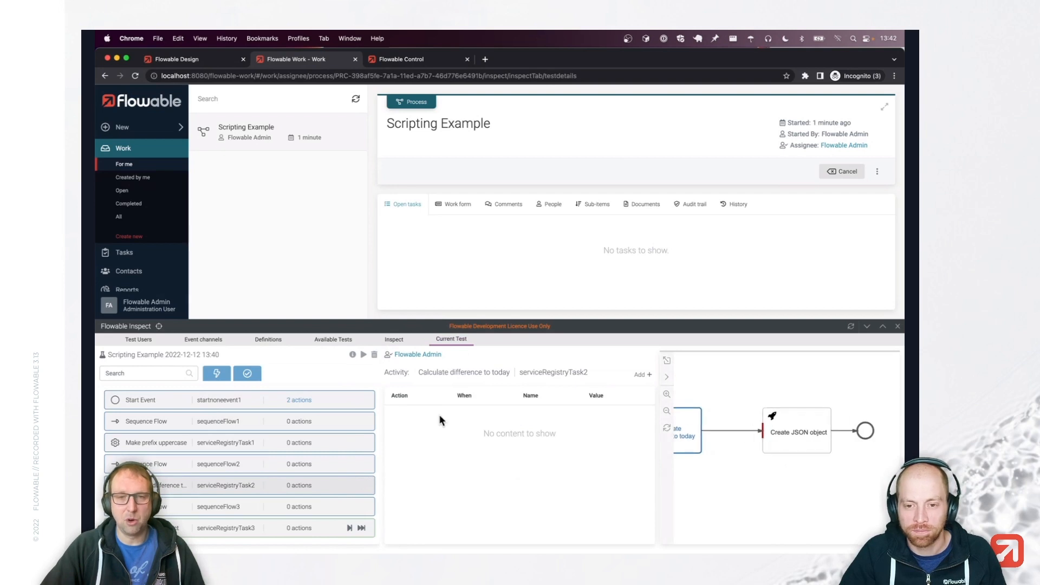
pyautogui.click(349, 527)
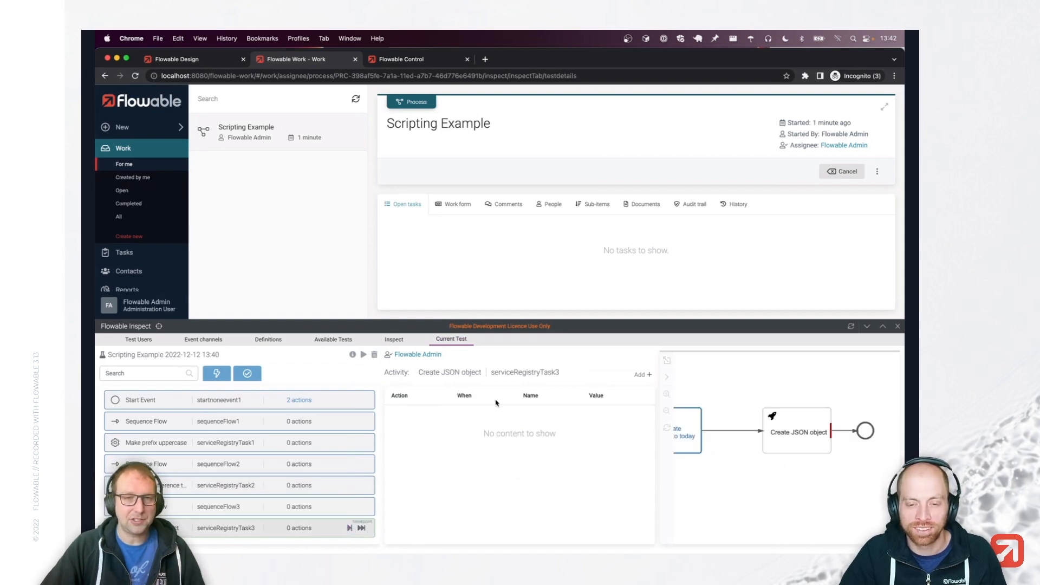
pyautogui.click(394, 339)
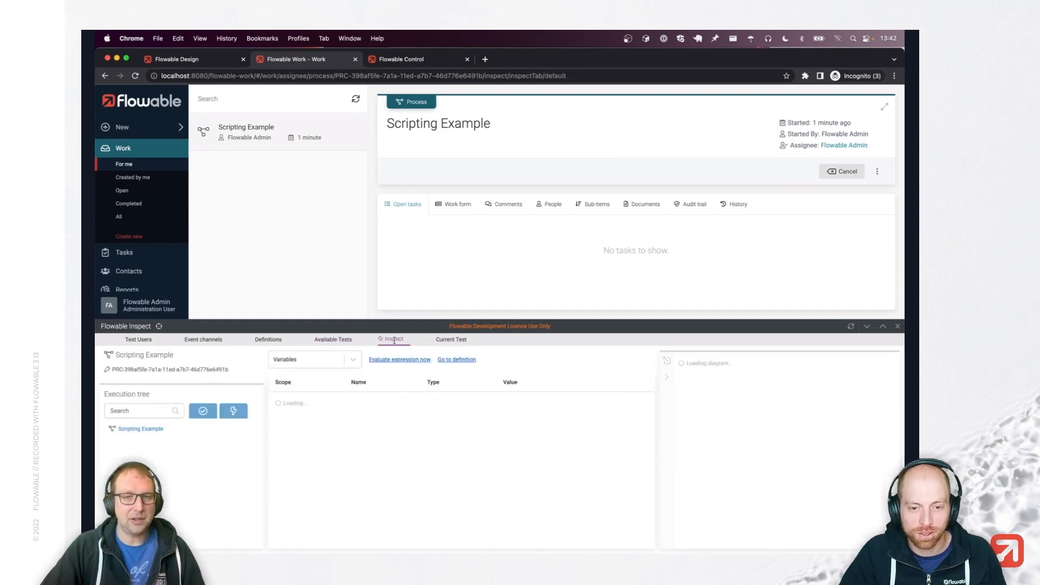
pyautogui.scroll(-1, 395, 470)
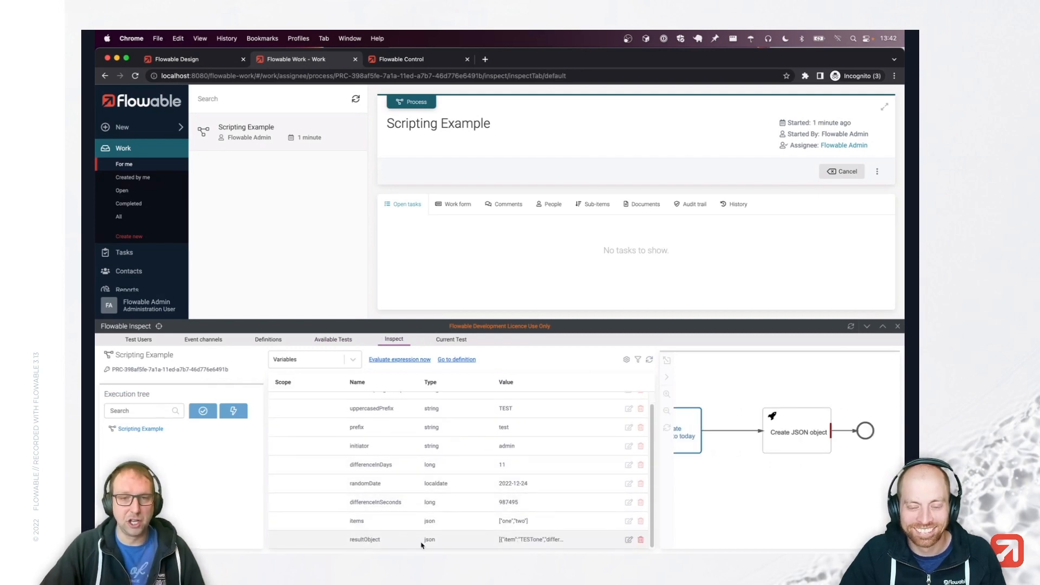
# Back in the process model, review the Create JSON object task's service input parameters without changes.
pyautogui.click(194, 60)
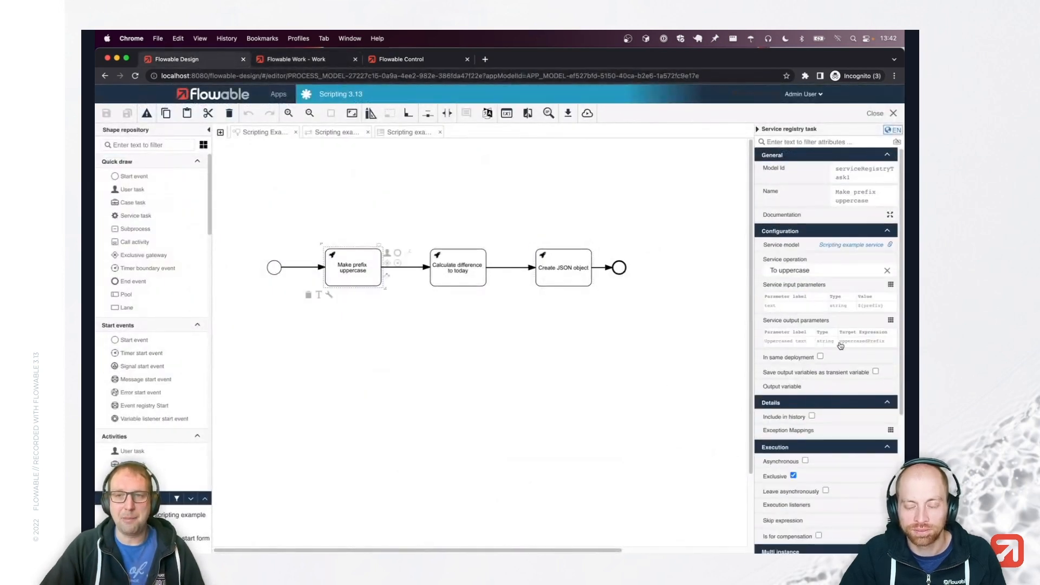
pyautogui.click(571, 265)
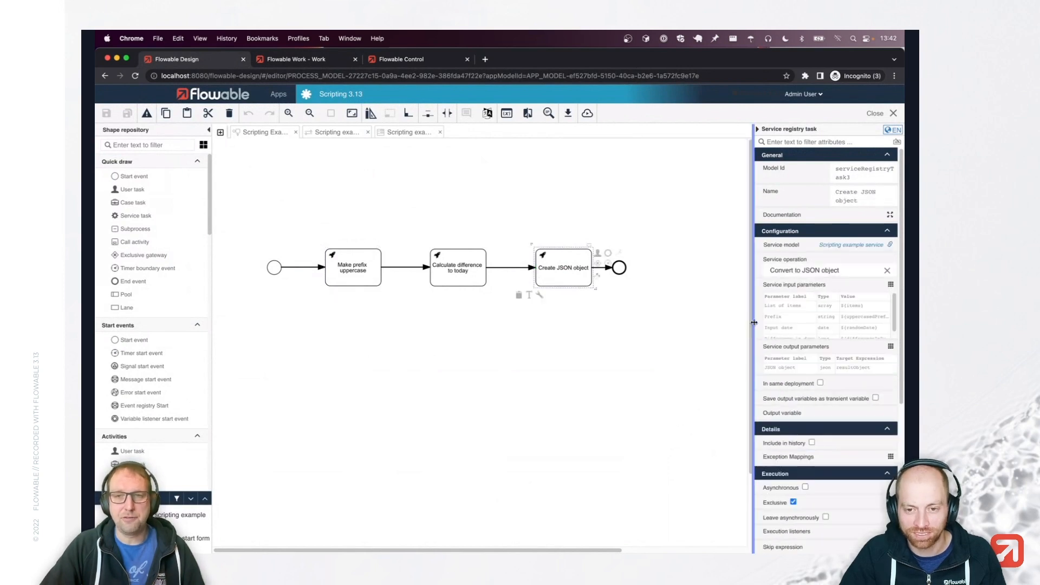
pyautogui.click(852, 325)
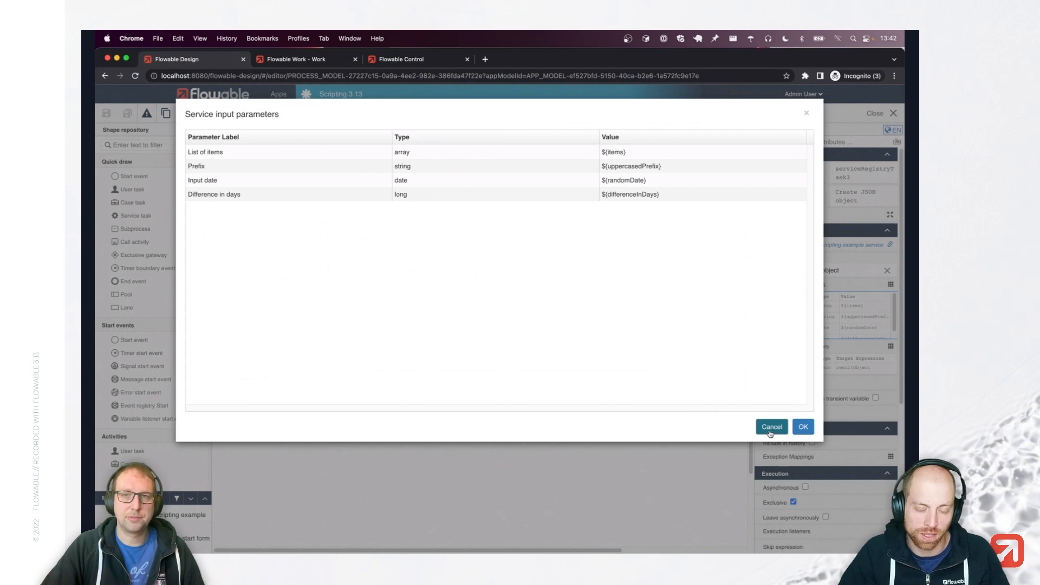
pyautogui.click(771, 428)
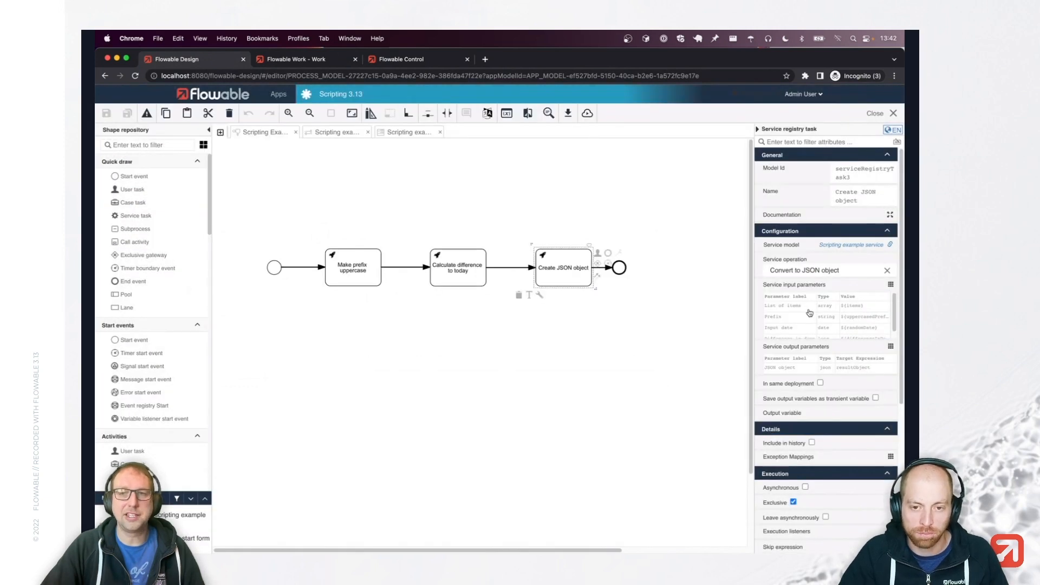
pyautogui.click(804, 312)
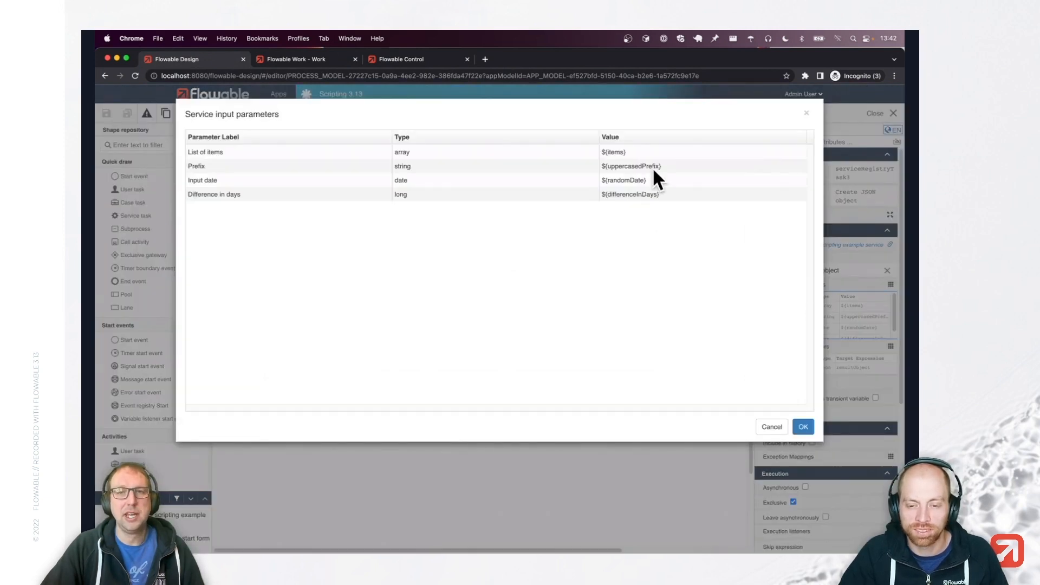
pyautogui.click(770, 425)
# Review the Make prefix uppercase task's service output parameters without changes.
pyautogui.click(361, 275)
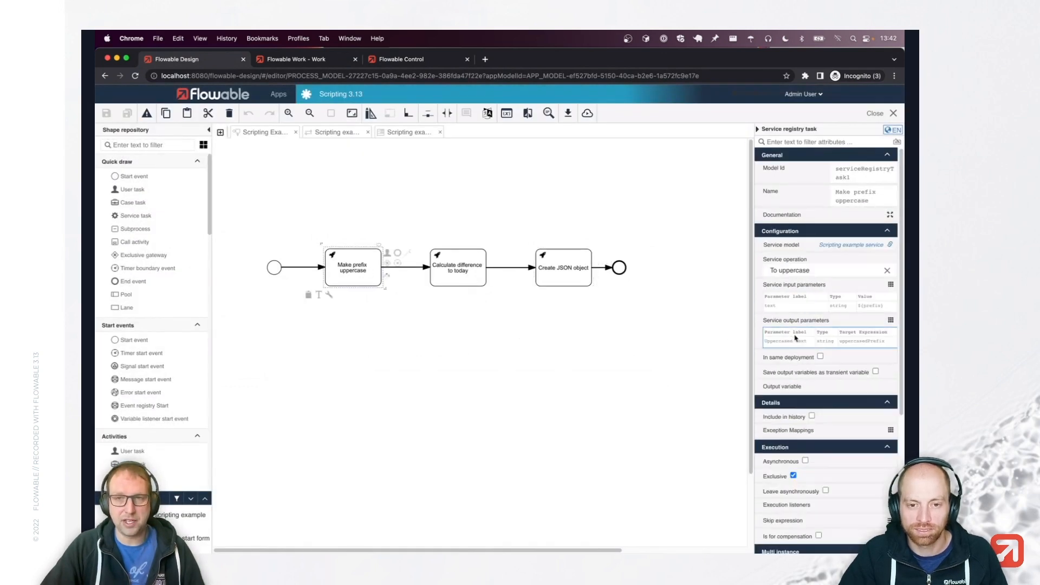
pyautogui.click(796, 342)
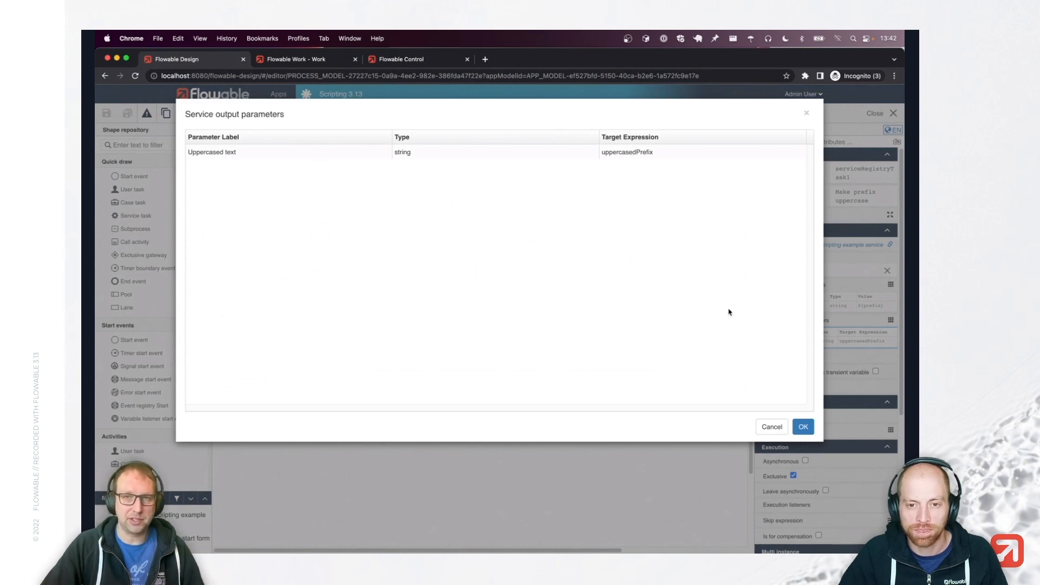
pyautogui.click(771, 427)
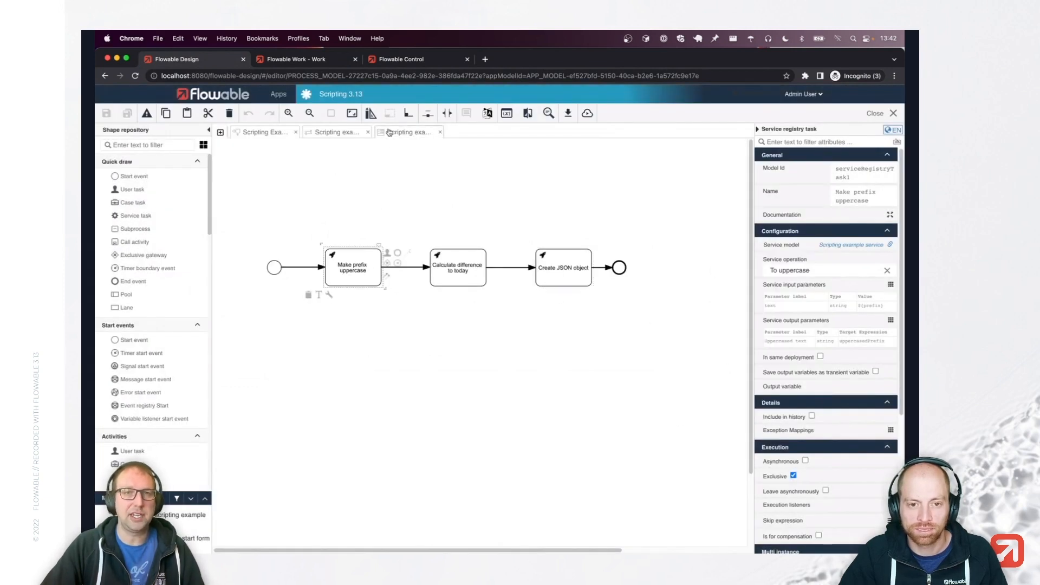
pyautogui.click(311, 60)
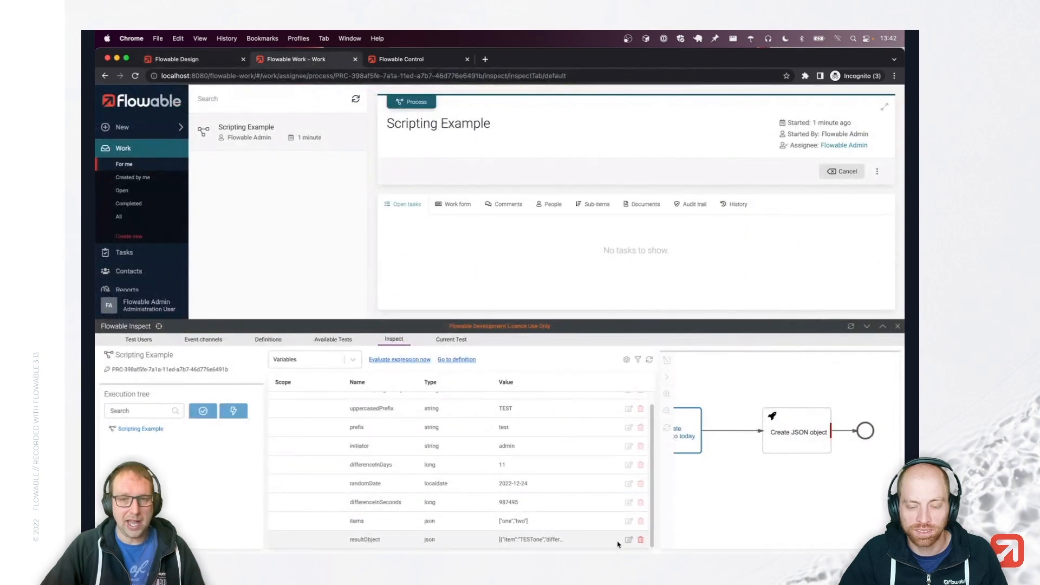
pyautogui.click(629, 541)
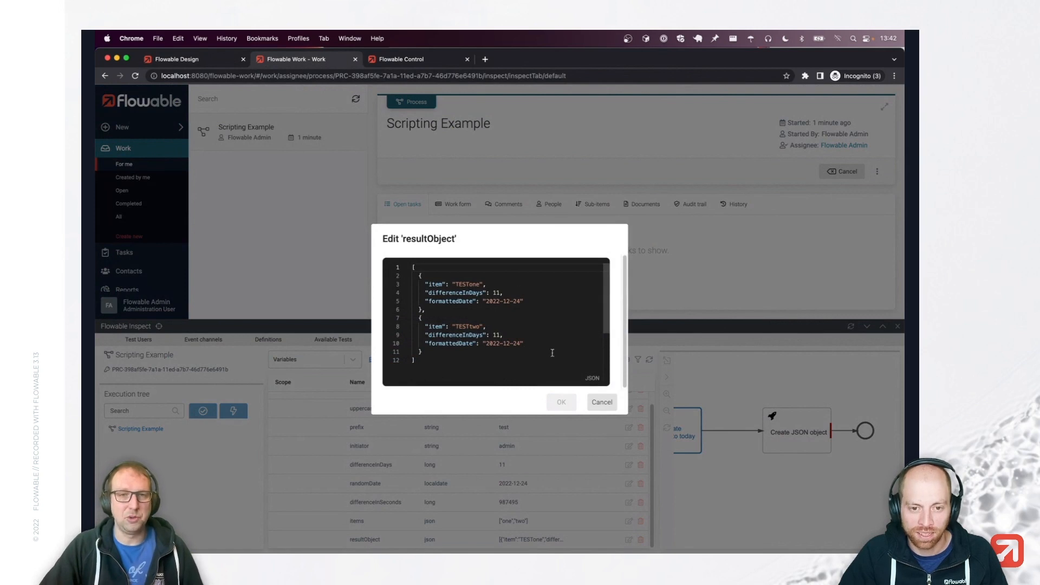
pyautogui.moveTo(455, 284); pyautogui.dragTo(468, 285)
pyautogui.click(477, 284)
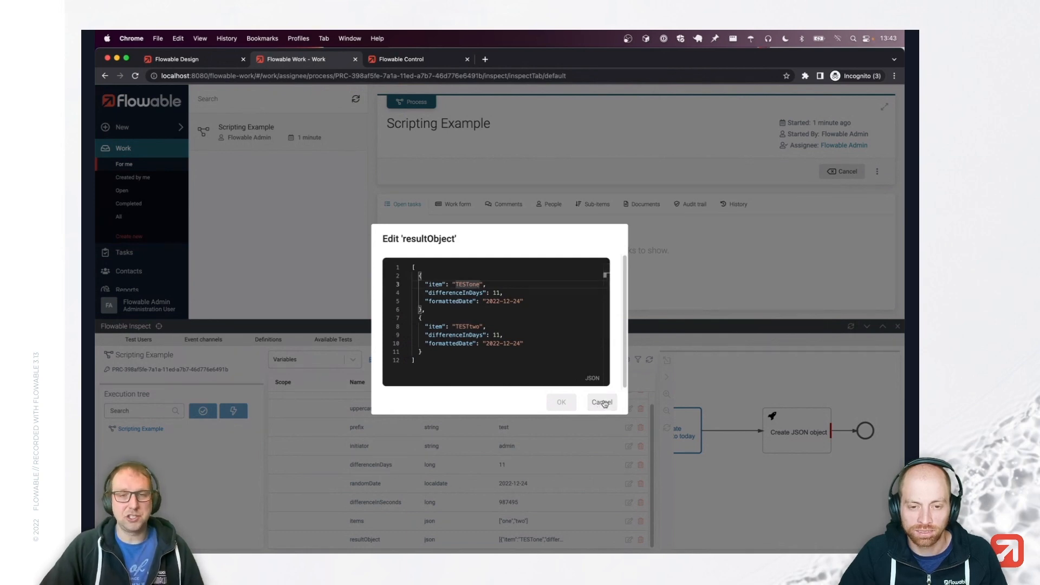
pyautogui.click(602, 402)
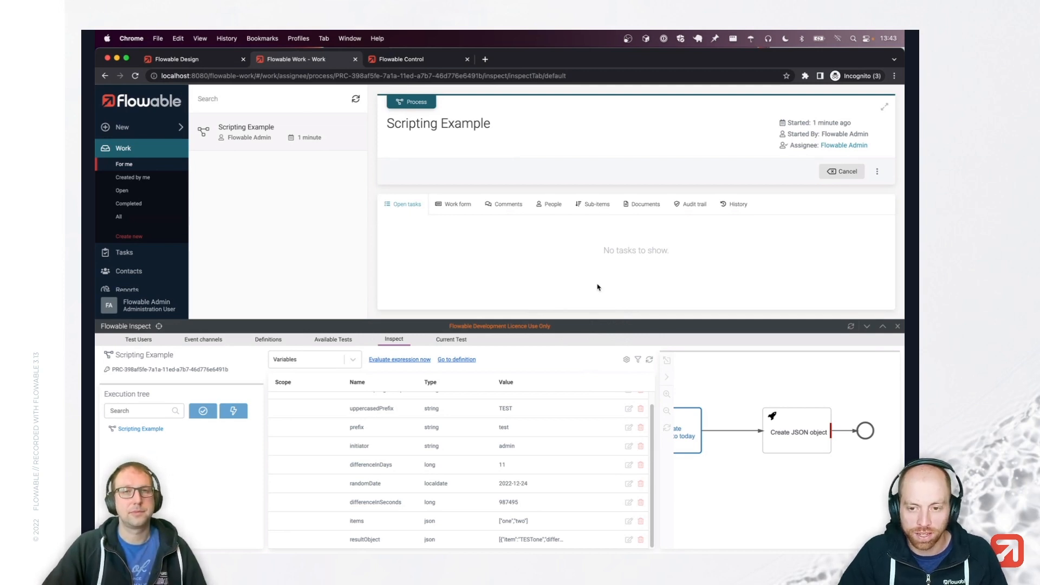
# Collapse the Inspect panel, return to Flowable Design and open the Scripting 3.13 app from Apps.
pyautogui.click(868, 327)
pyautogui.click(193, 62)
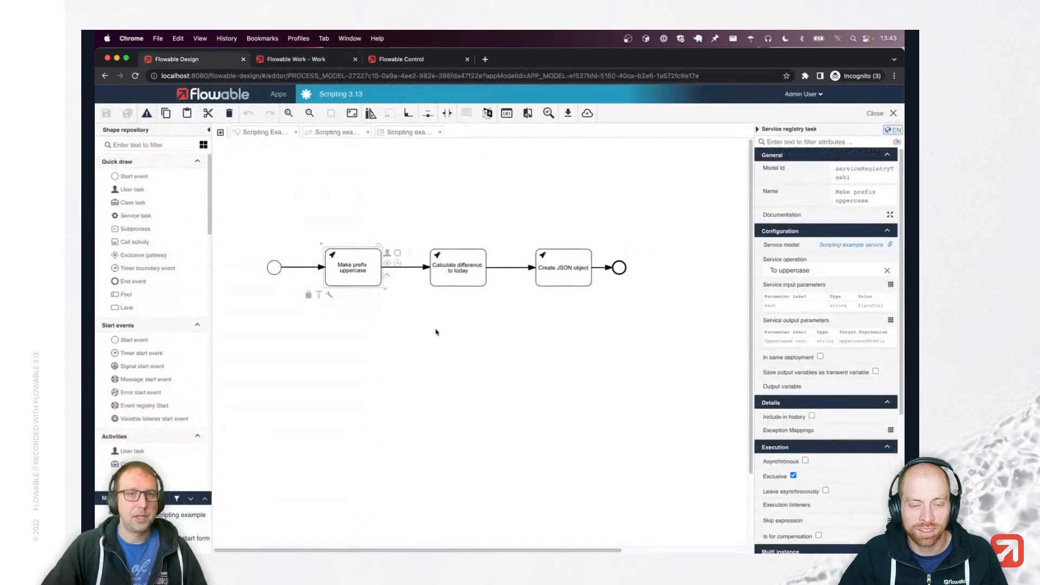
pyautogui.click(382, 184)
pyautogui.click(278, 94)
pyautogui.click(355, 190)
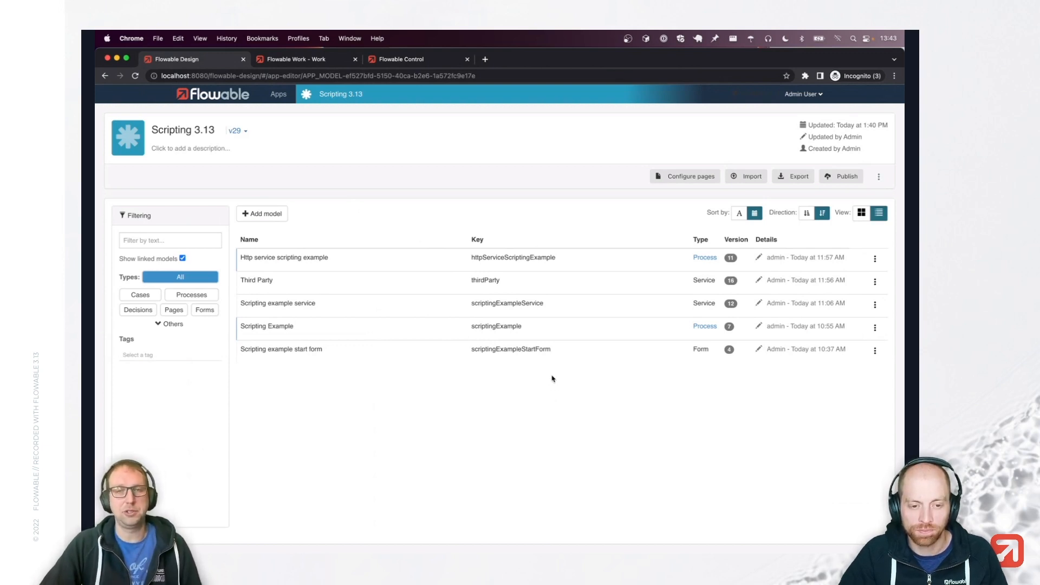
# Open the Http service scripting example process and show Mockoon's third-party-api mock response.
pyautogui.click(516, 263)
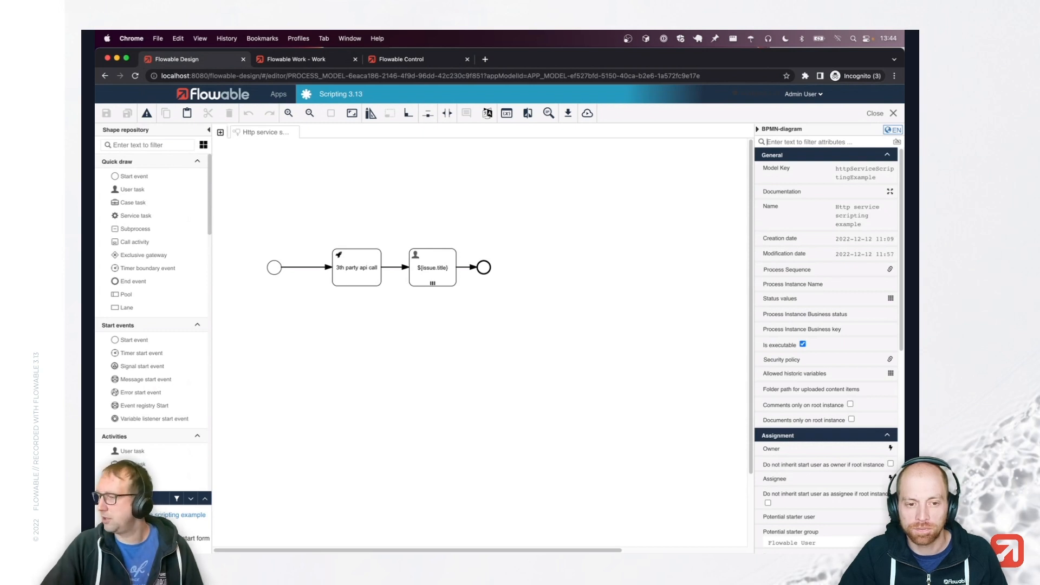
pyautogui.press('super+Tab')
pyautogui.moveTo(525, 97)
pyautogui.mouseDown()
pyautogui.moveTo(548, 98)
pyautogui.moveTo(541, 92)
pyautogui.mouseUp()
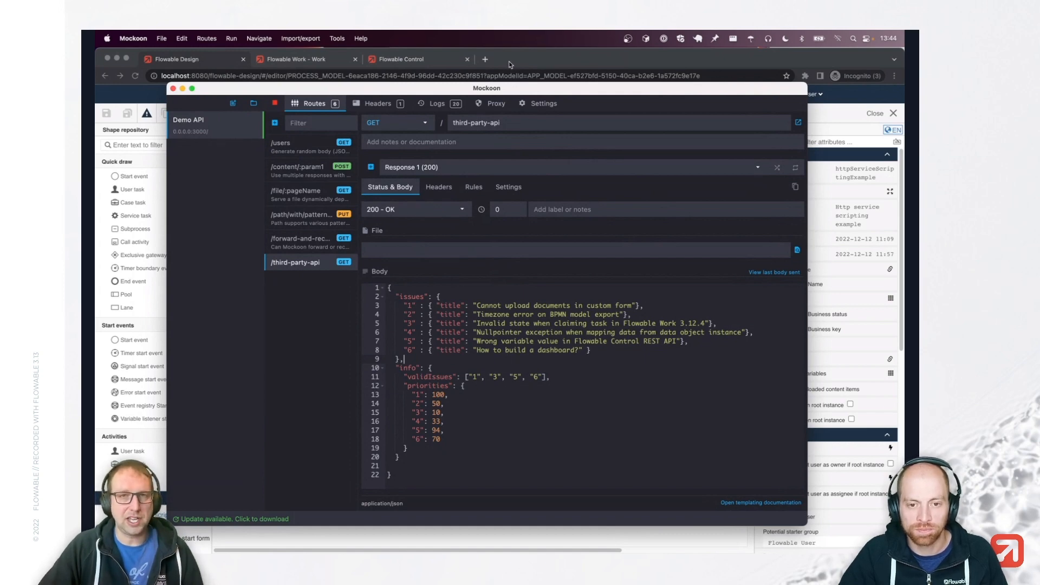
# Load localhost:3000/third-party-api in a new incognito tab and zoom the JSON to 200%.
pyautogui.click(511, 64)
pyautogui.press('super+t')
pyautogui.write('localhost')
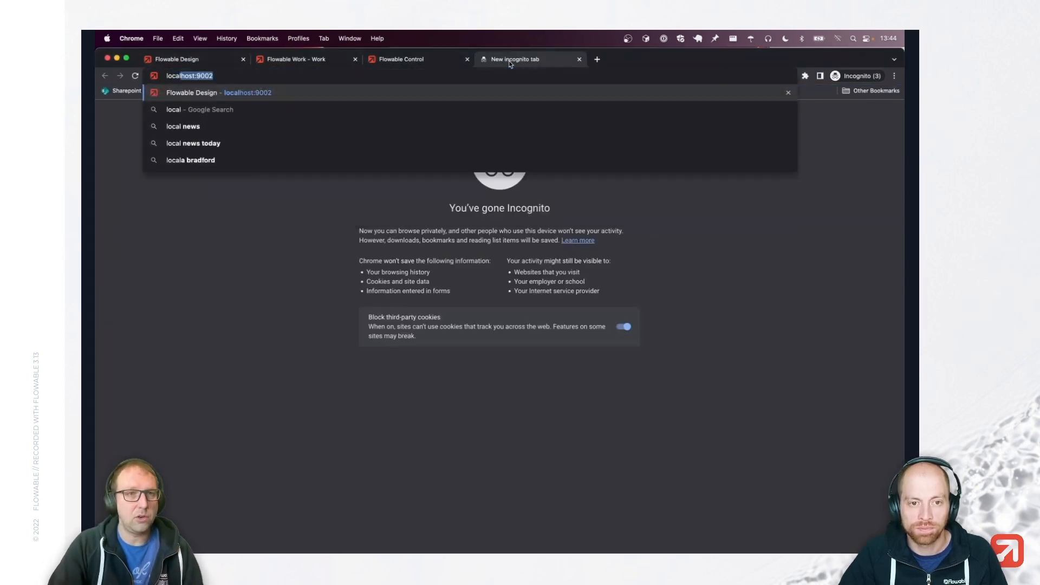
pyautogui.write(':3000')
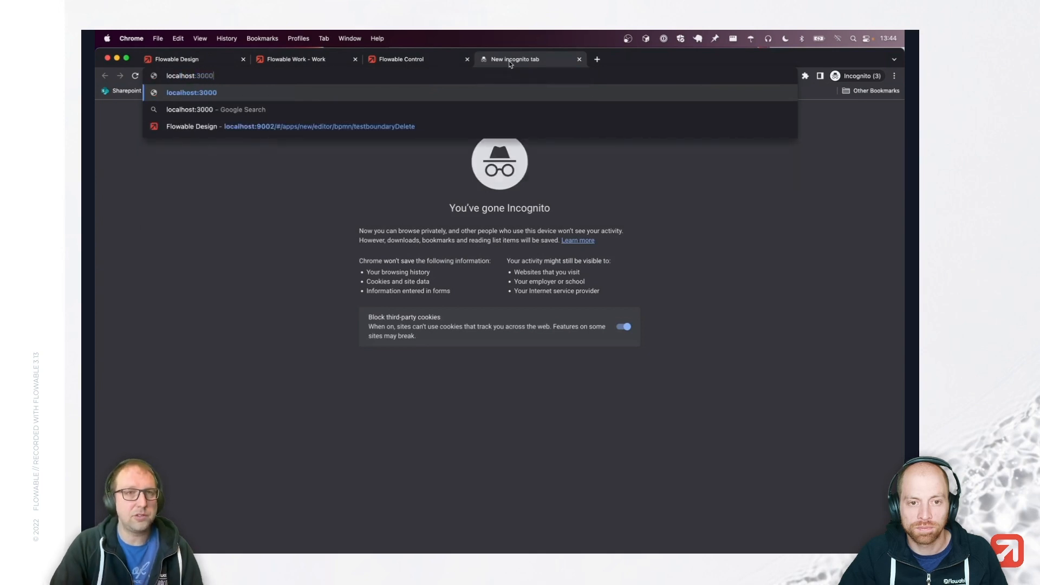
pyautogui.press('Return')
pyautogui.click(225, 76)
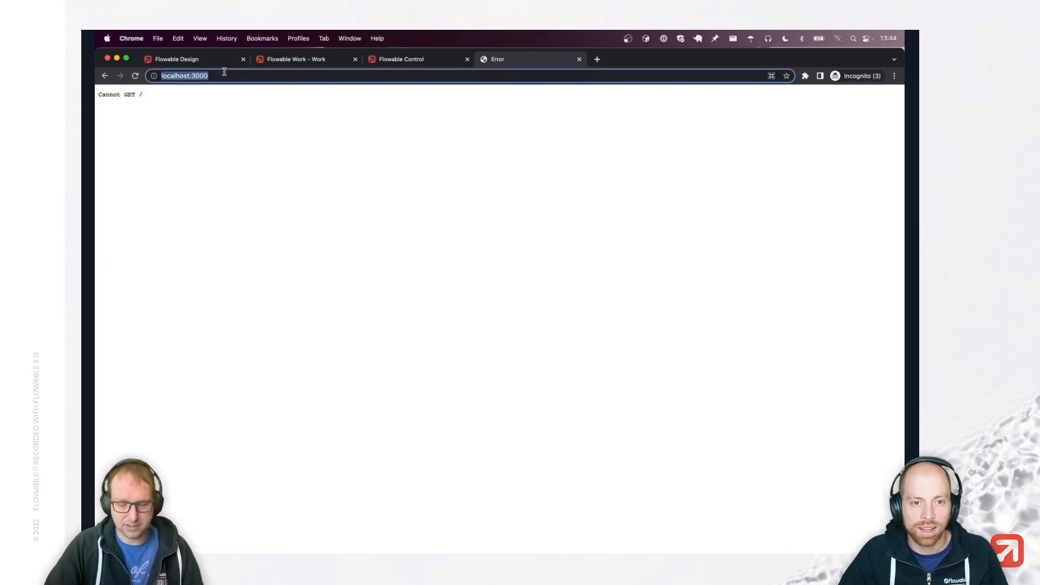
pyautogui.click(225, 76)
pyautogui.write('/third-party')
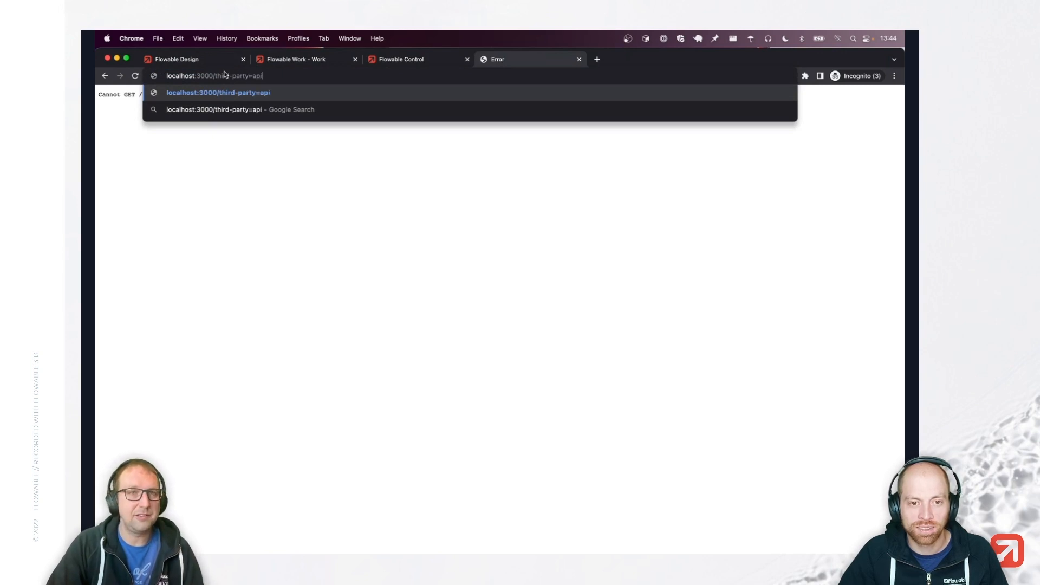
pyautogui.write('-api')
pyautogui.press('Return')
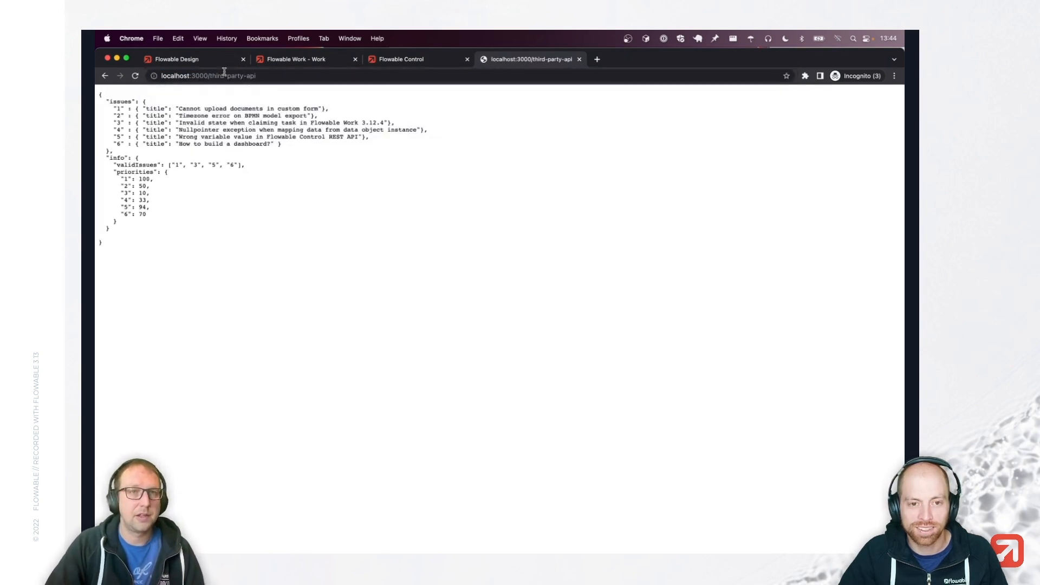
pyautogui.press('super+plus')
pyautogui.press('super+plus')
pyautogui.press('super+plus')
pyautogui.press('super+plus')
pyautogui.press('super+plus')
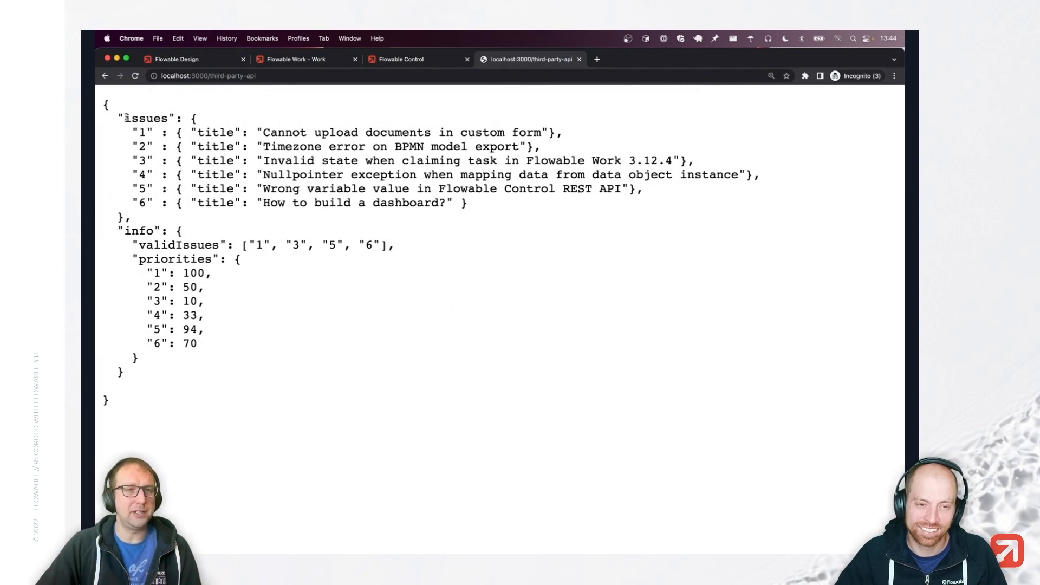
# Highlight the response's issues, info block, validIssues list and priorities block in turn.
pyautogui.moveTo(116, 116); pyautogui.dragTo(166, 132)
pyautogui.click(135, 130)
pyautogui.click(143, 144)
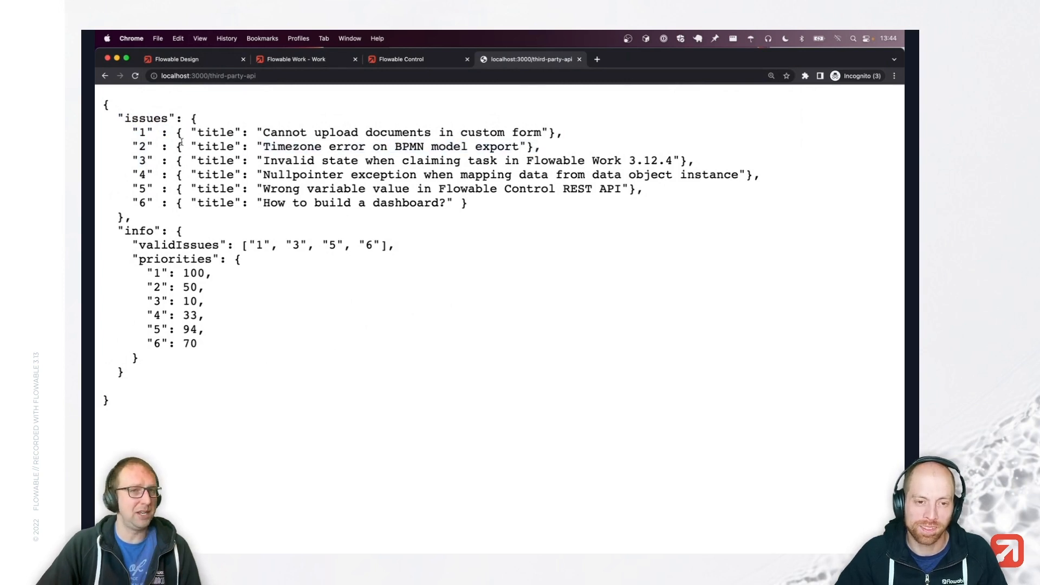
pyautogui.moveTo(176, 133); pyautogui.dragTo(472, 139)
pyautogui.click(457, 164)
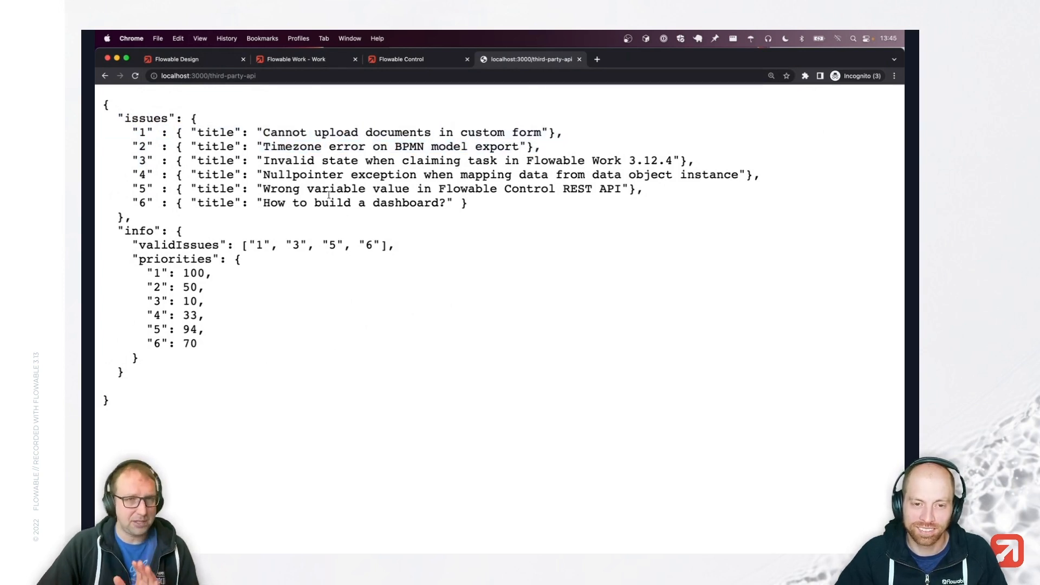
pyautogui.moveTo(115, 230); pyautogui.dragTo(214, 236)
pyautogui.click(213, 236)
pyautogui.moveTo(133, 245); pyautogui.dragTo(398, 248)
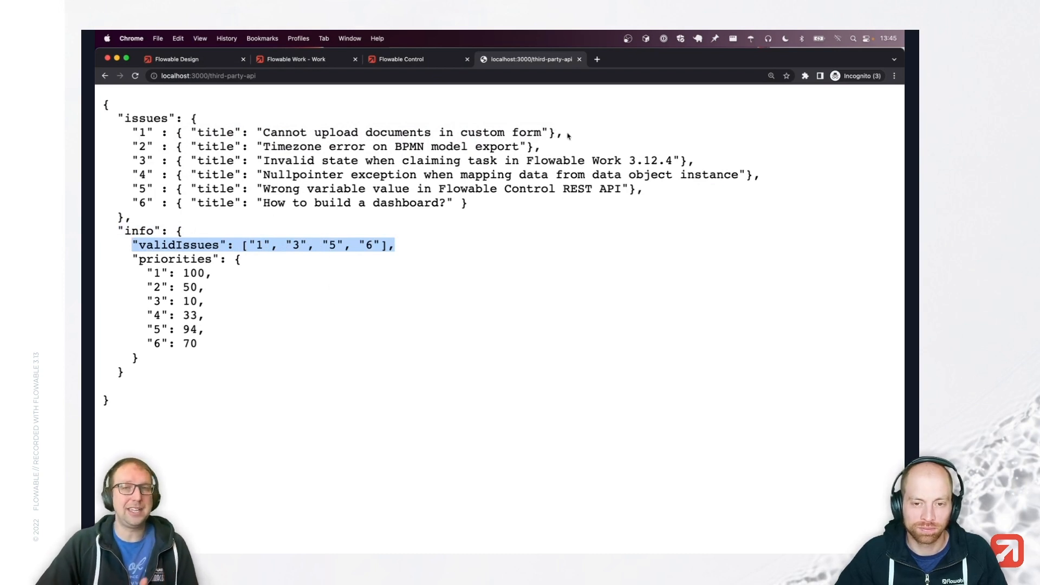
pyautogui.moveTo(138, 260); pyautogui.dragTo(260, 360)
pyautogui.click(259, 370)
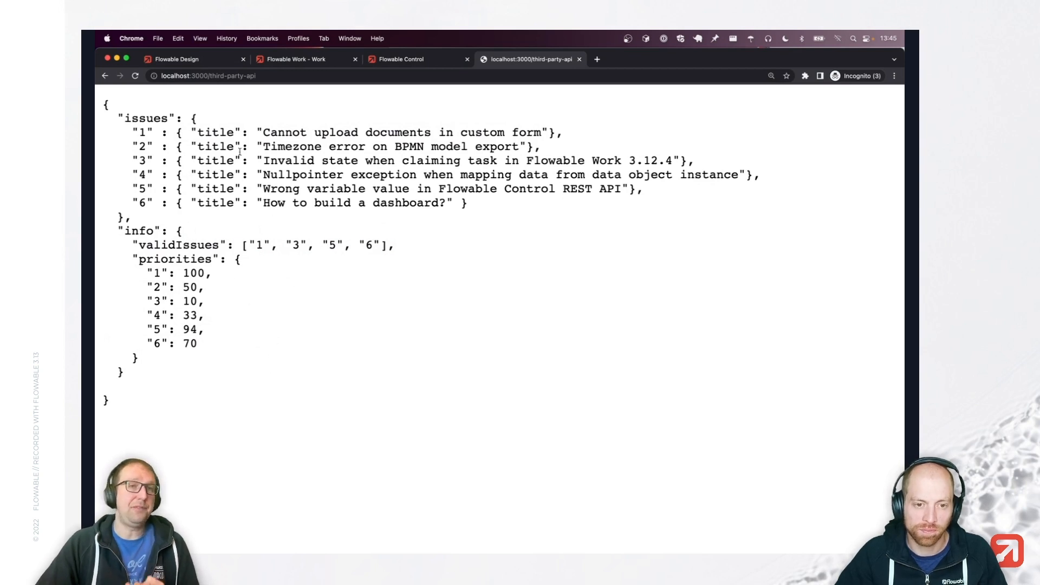
# Compare the JSON with the process model and inspect the ${issue.title} user task's properties.
pyautogui.click(192, 62)
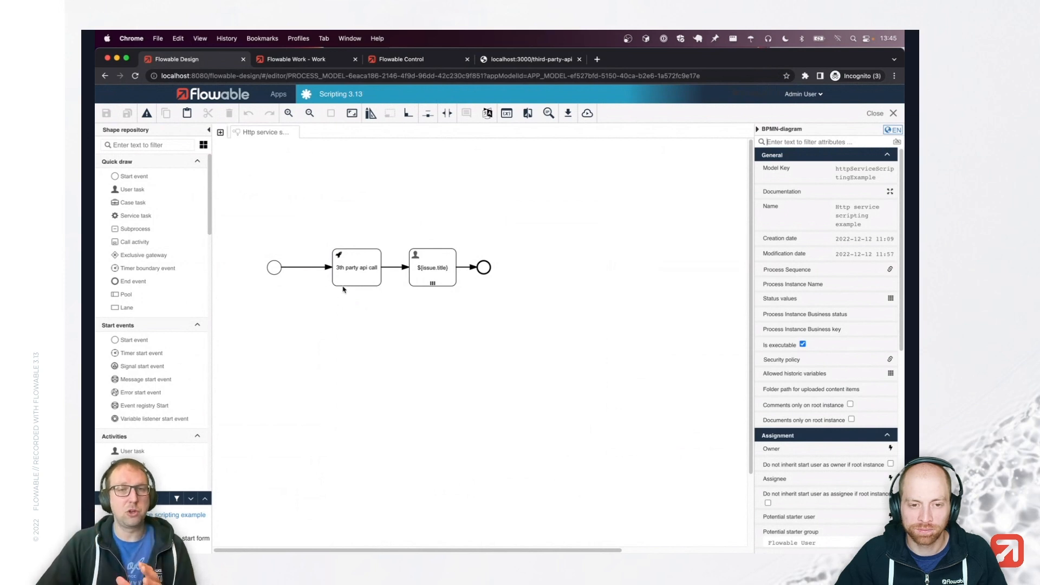
pyautogui.click(523, 61)
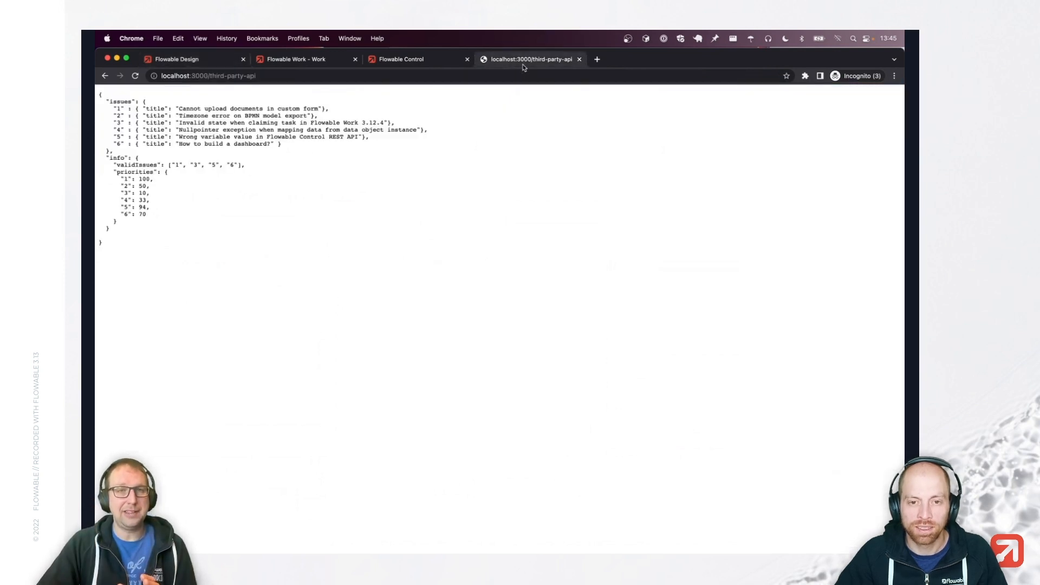
pyautogui.click(196, 60)
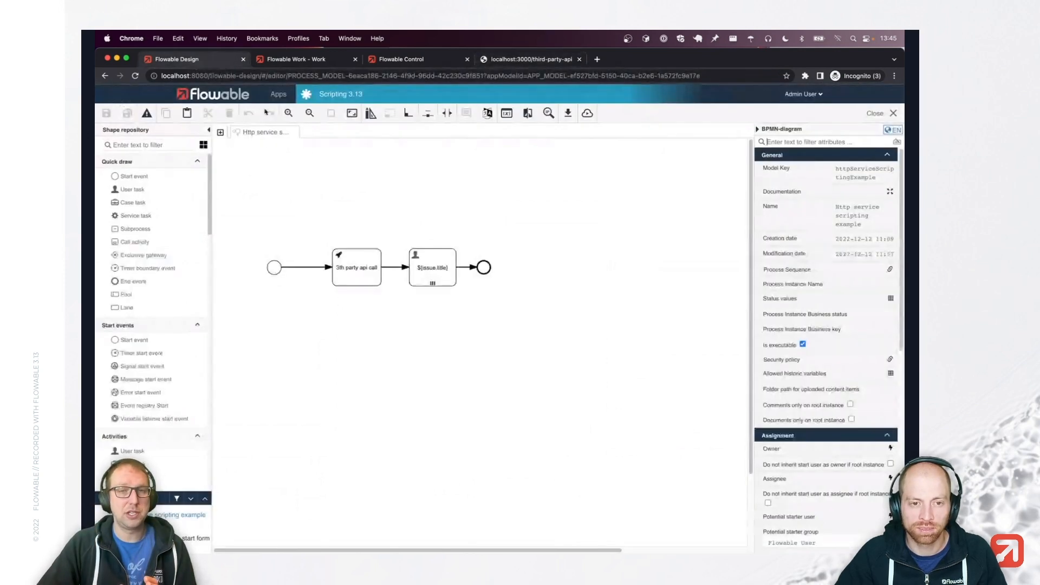
pyautogui.click(436, 270)
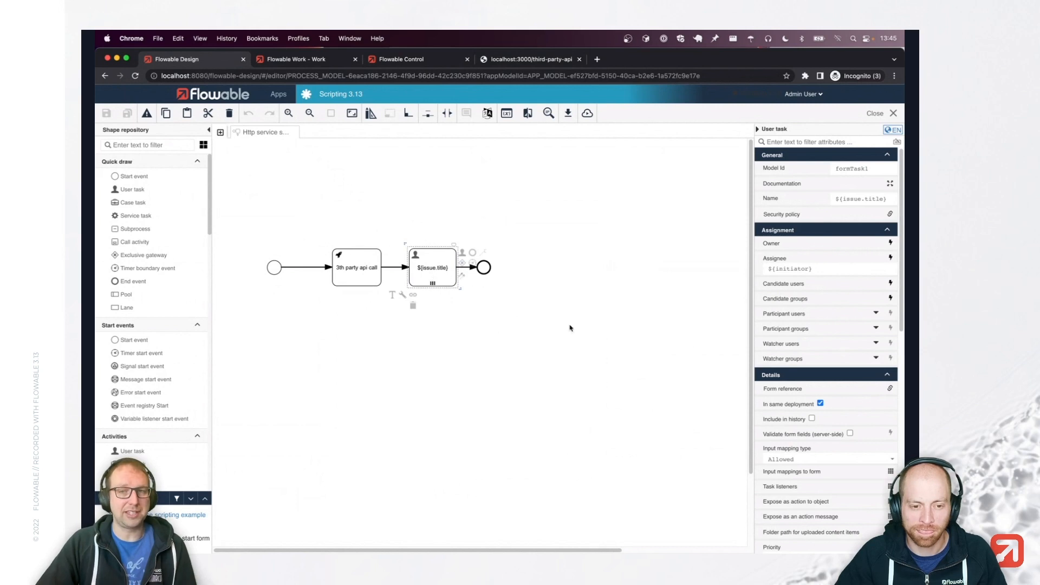
pyautogui.scroll(-1, 780, 300)
pyautogui.scroll(-3, 779, 301)
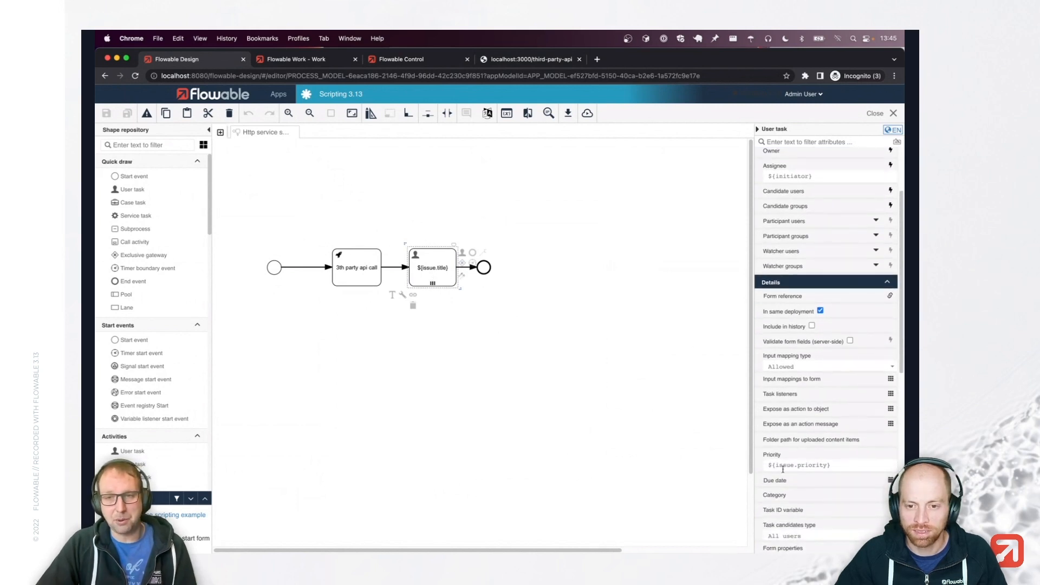
# Open the Third Party service model from the 3th party api call task's settings.
pyautogui.click(356, 267)
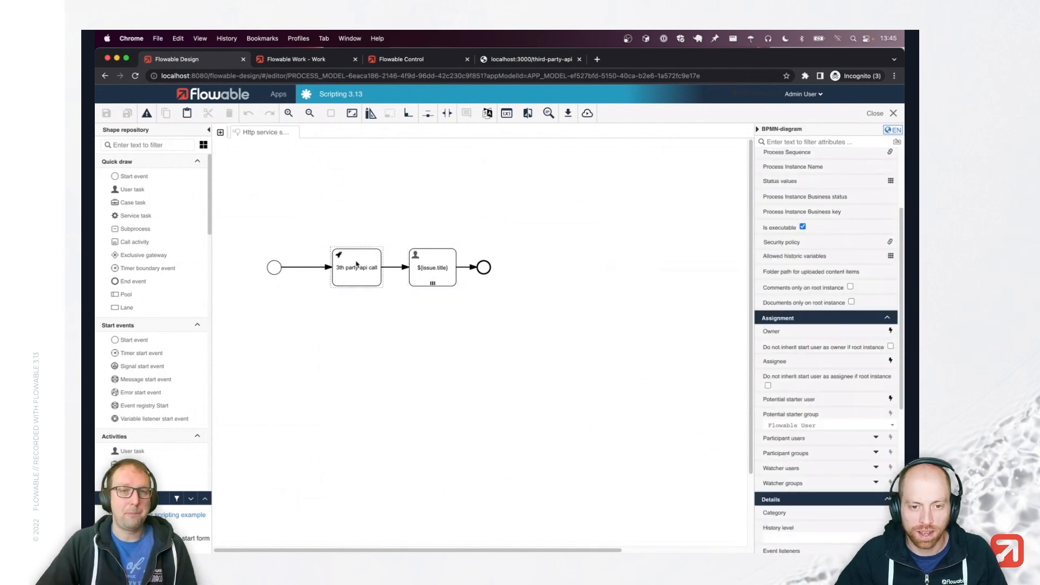
pyautogui.scroll(8, 819, 262)
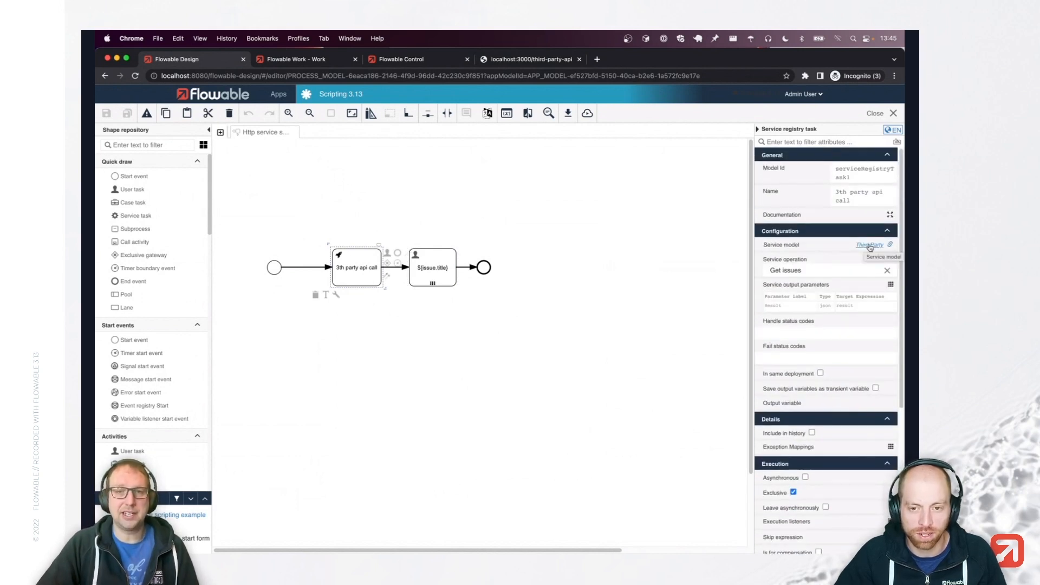
pyautogui.click(869, 245)
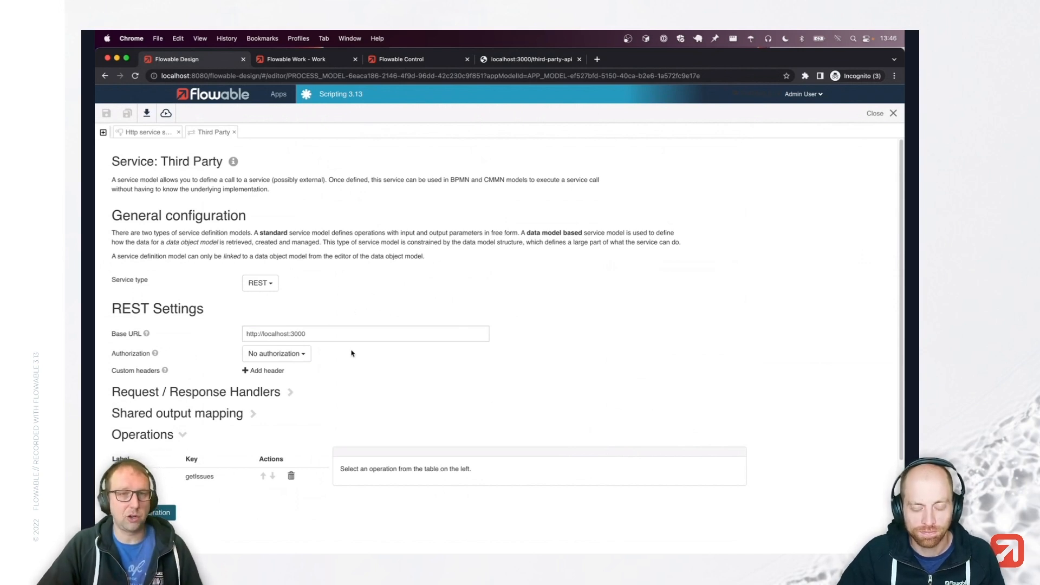
# Open the getIssues operation and expand its Request / Response Handlers to show the Groovy script.
pyautogui.click(200, 476)
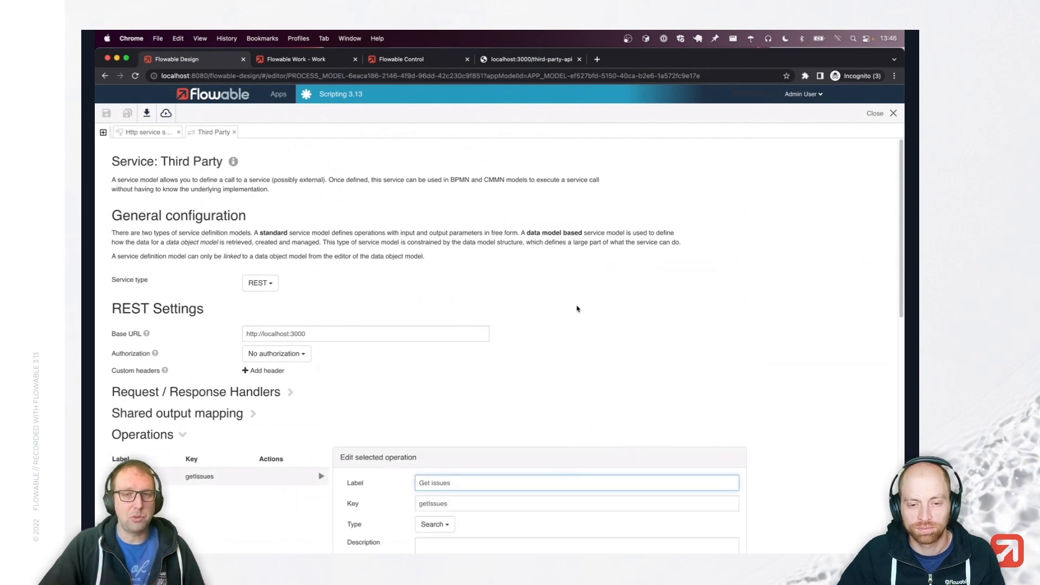
pyautogui.scroll(-5, 577, 308)
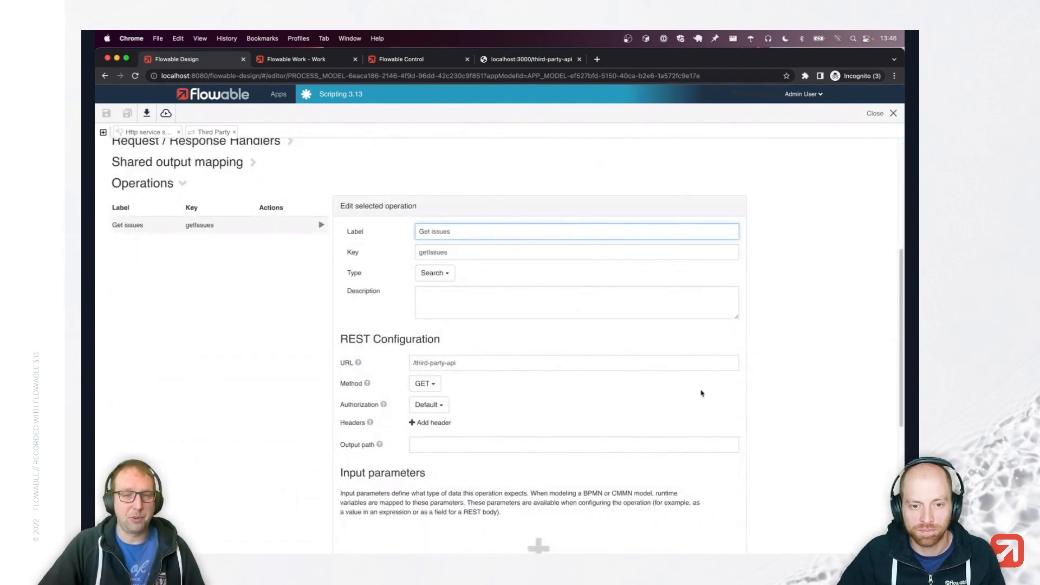
pyautogui.scroll(-6, 740, 344)
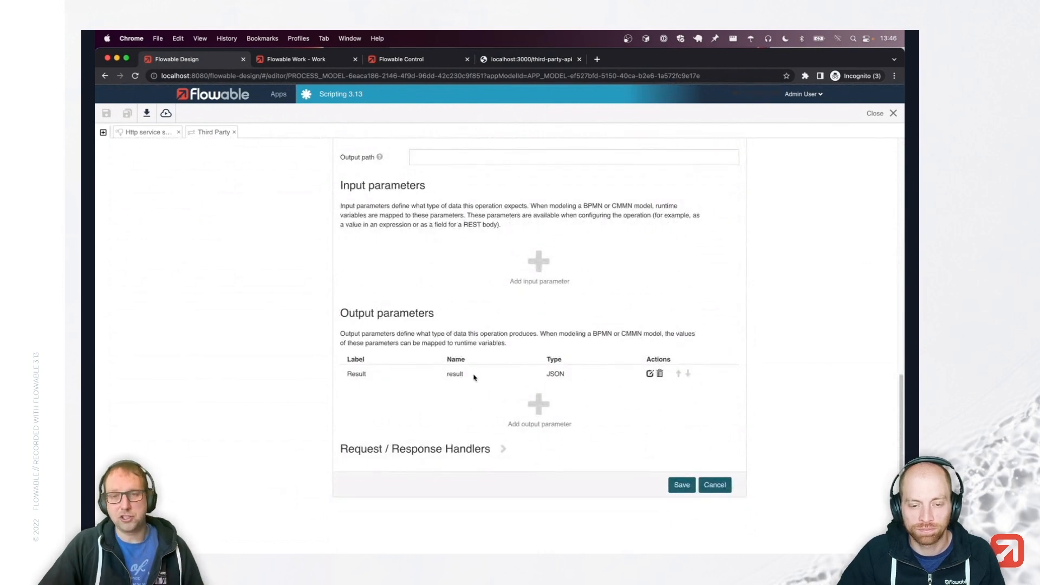
pyautogui.click(447, 449)
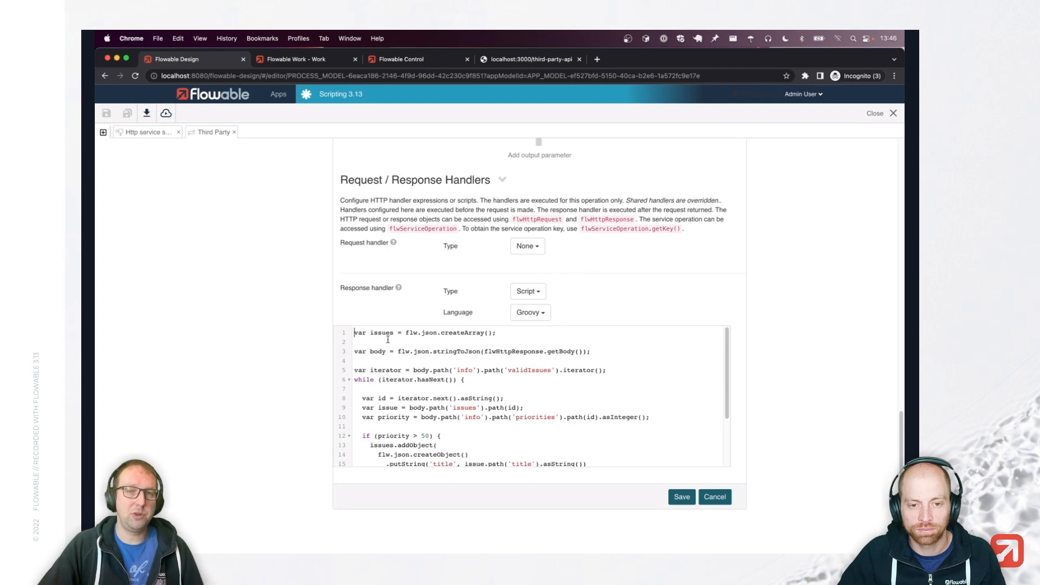
# Highlight the issues array declaration and the body = flwHttpResponse line in the script.
pyautogui.moveTo(370, 333)
pyautogui.mouseDown()
pyautogui.moveTo(509, 334)
pyautogui.moveTo(372, 327)
pyautogui.mouseUp()
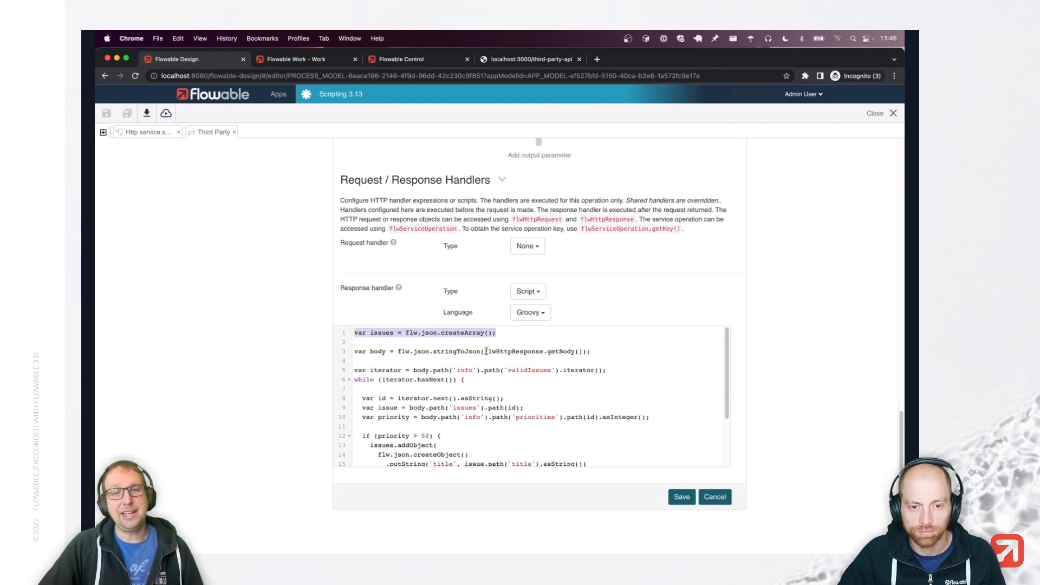
pyautogui.moveTo(484, 352); pyautogui.dragTo(581, 351)
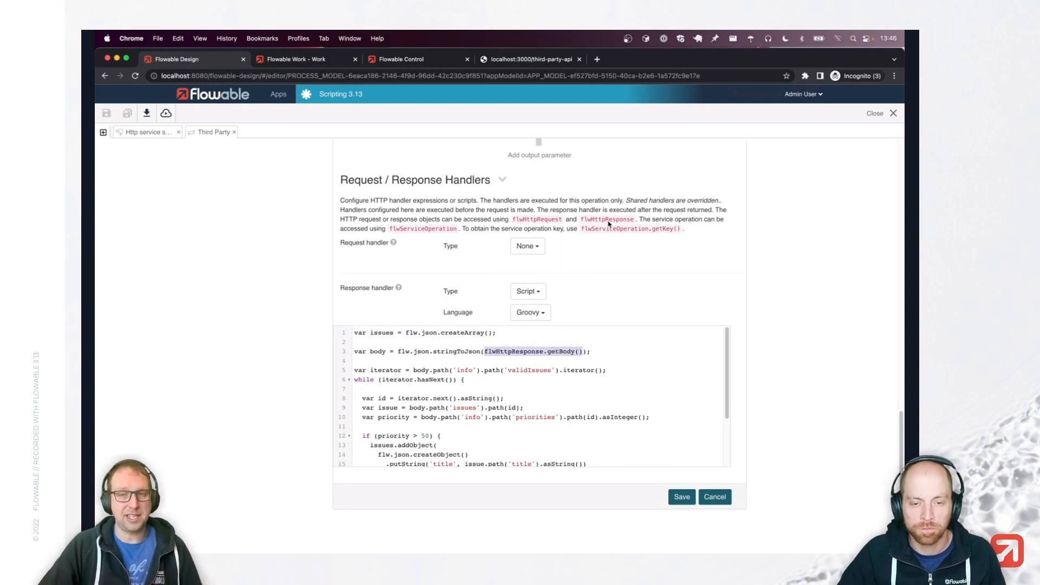
pyautogui.click(379, 352)
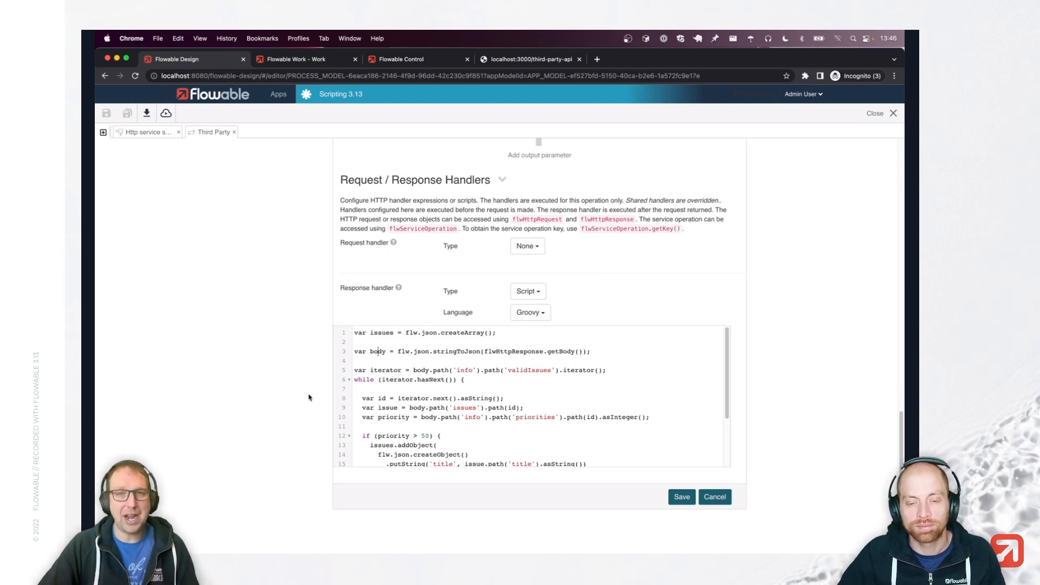
pyautogui.doubleClick(519, 352)
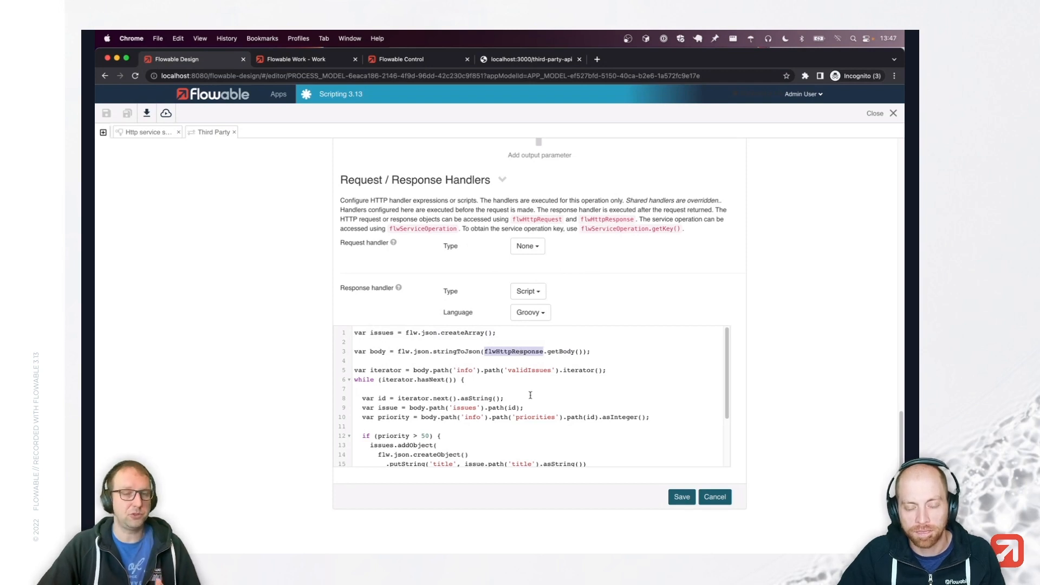
pyautogui.doubleClick(377, 351)
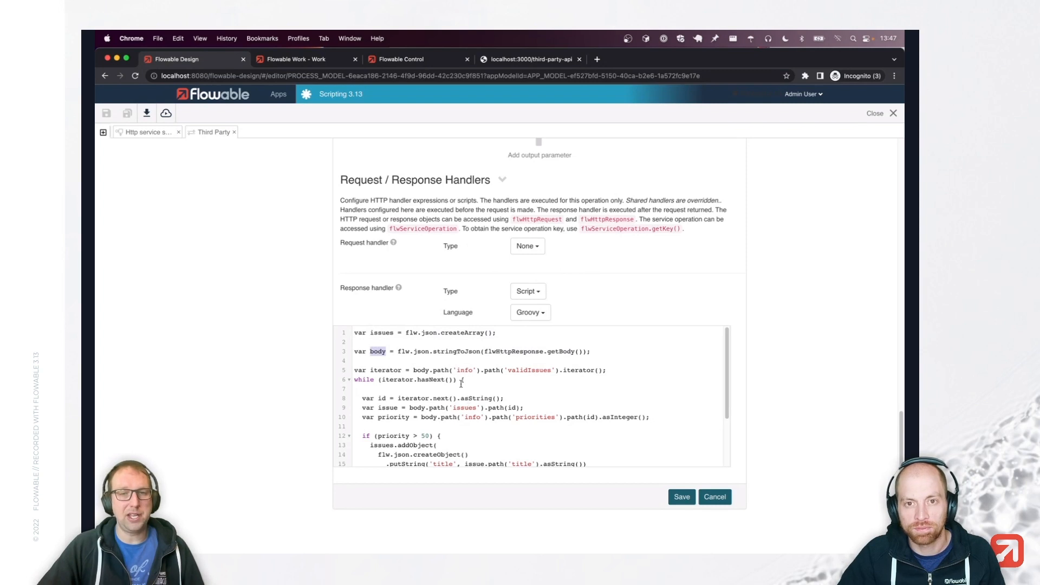
pyautogui.click(379, 370)
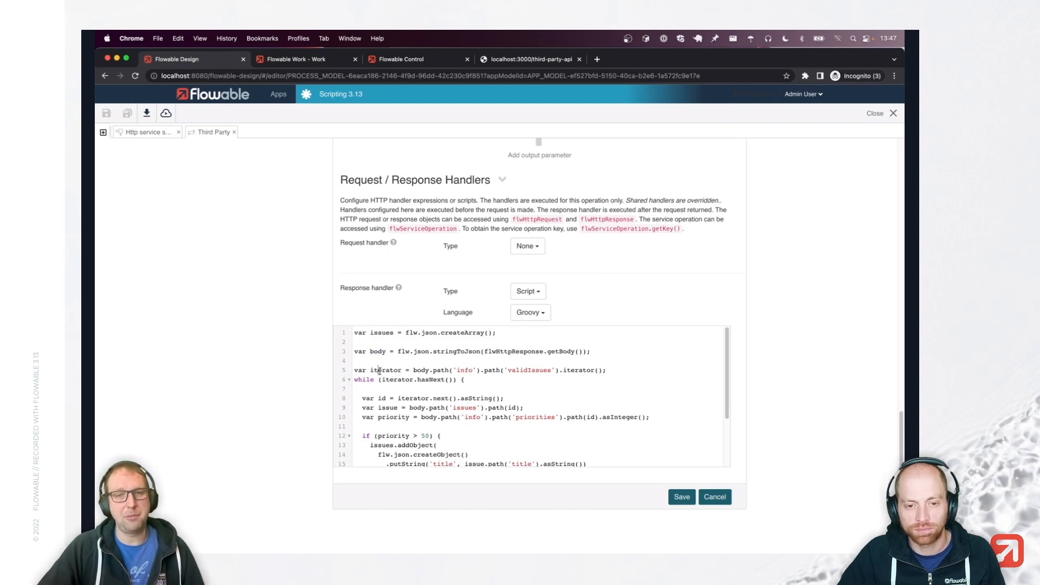
# Highlight line 5's body.path('info') iterator, then show the third-party API's raw JSON.
pyautogui.doubleClick(577, 370)
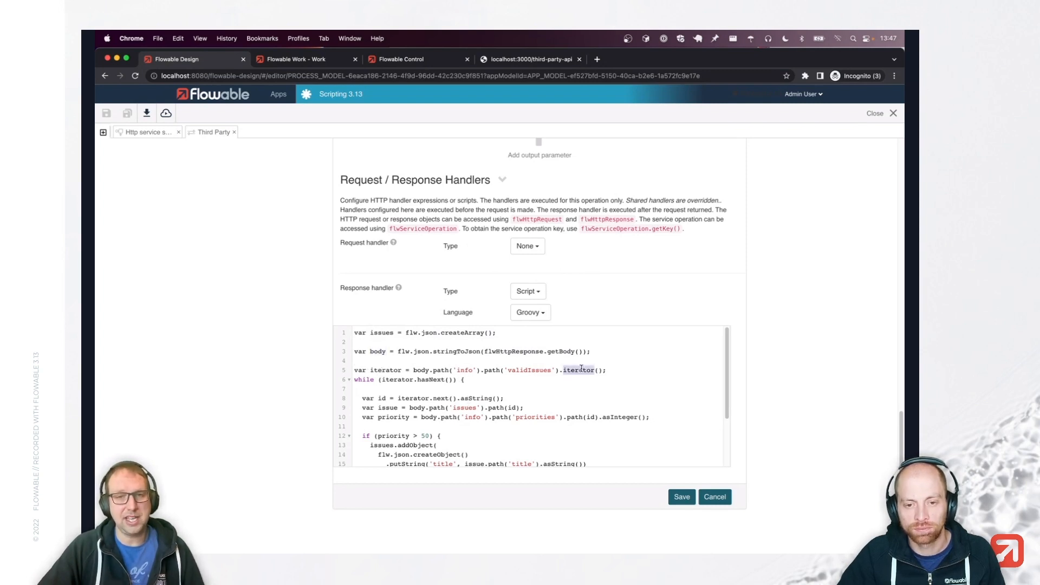
pyautogui.moveTo(430, 369); pyautogui.dragTo(484, 370)
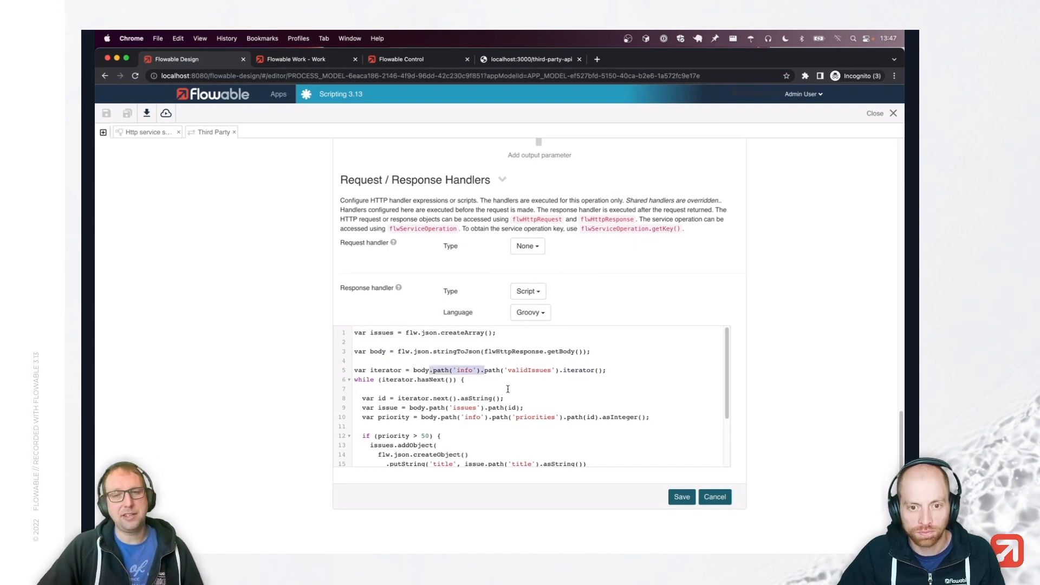
pyautogui.click(498, 371)
pyautogui.doubleClick(421, 370)
pyautogui.click(511, 60)
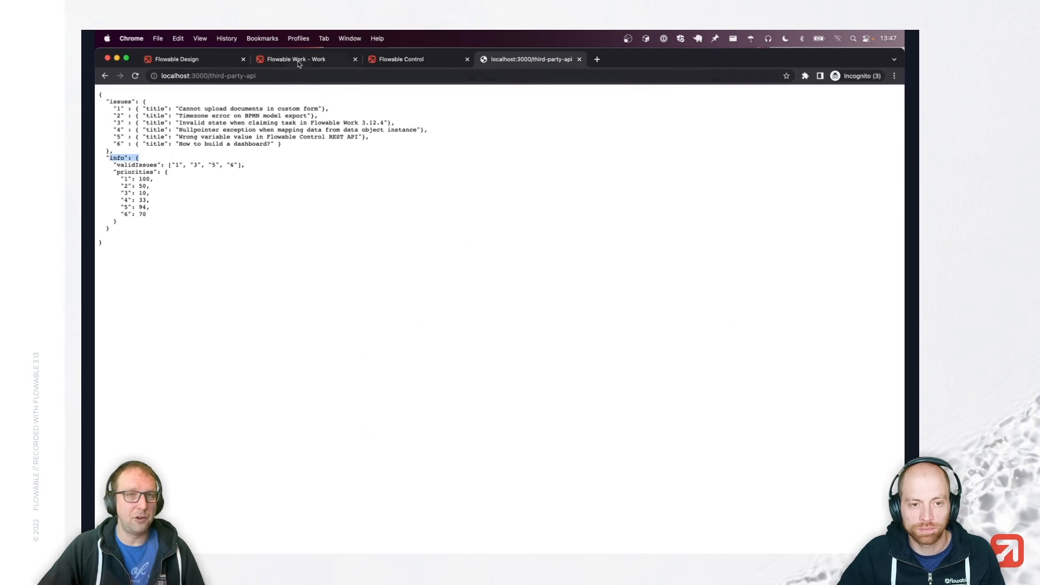
pyautogui.click(195, 60)
pyautogui.moveTo(498, 370); pyautogui.dragTo(555, 369)
pyautogui.click(515, 61)
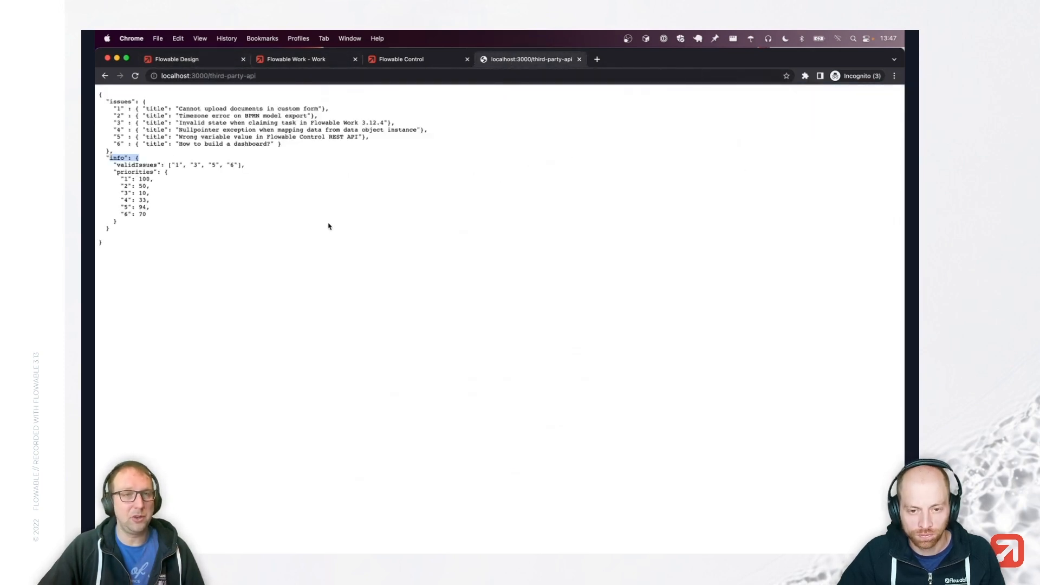
pyautogui.tripleClick(142, 164)
pyautogui.click(179, 171)
pyautogui.moveTo(169, 165); pyautogui.dragTo(248, 165)
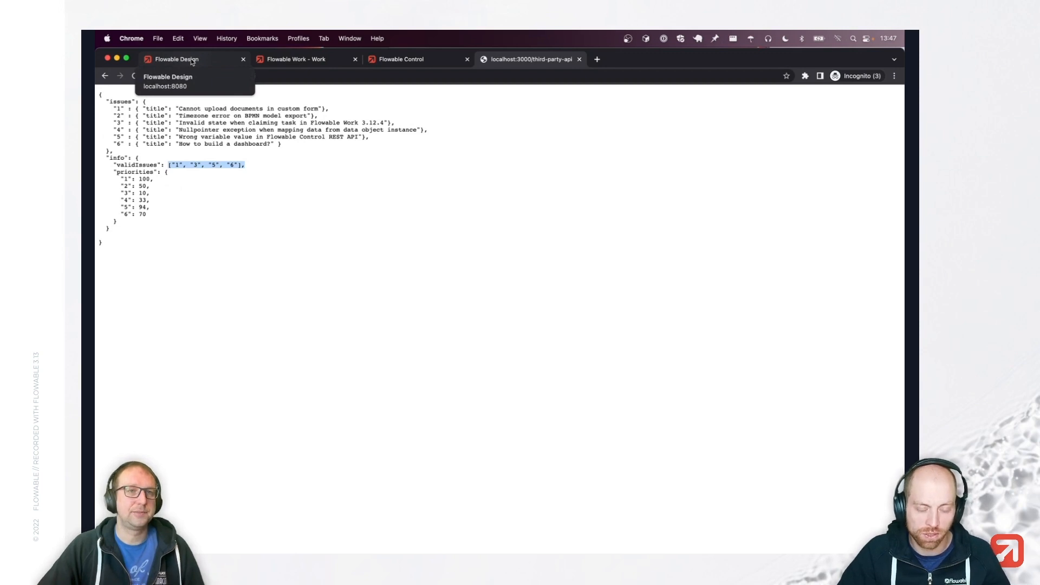
# Explain the loop's id variable and body.path('issues') lookup against the JSON response.
pyautogui.click(192, 61)
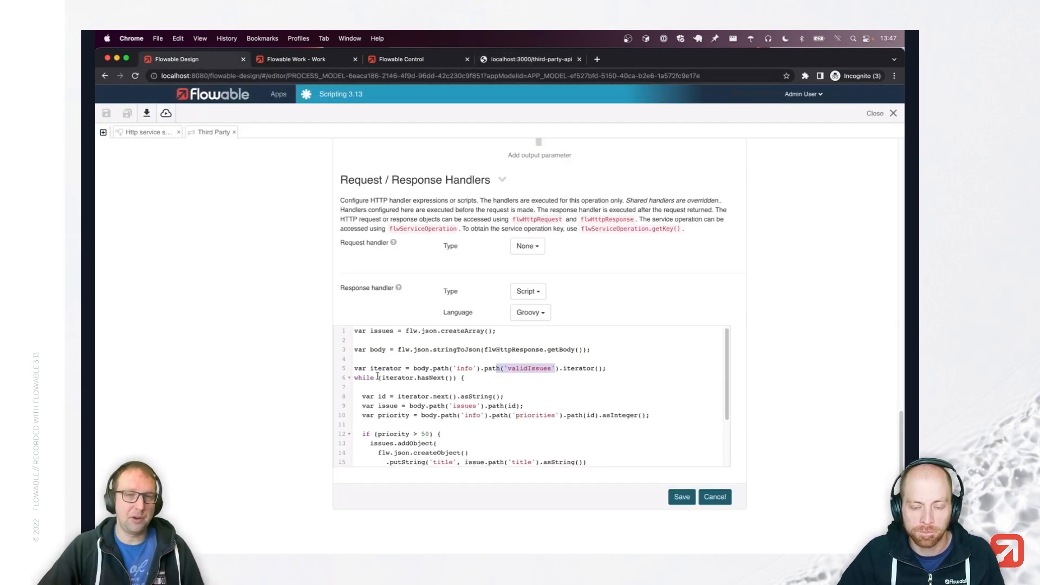
pyautogui.scroll(-1, 433, 386)
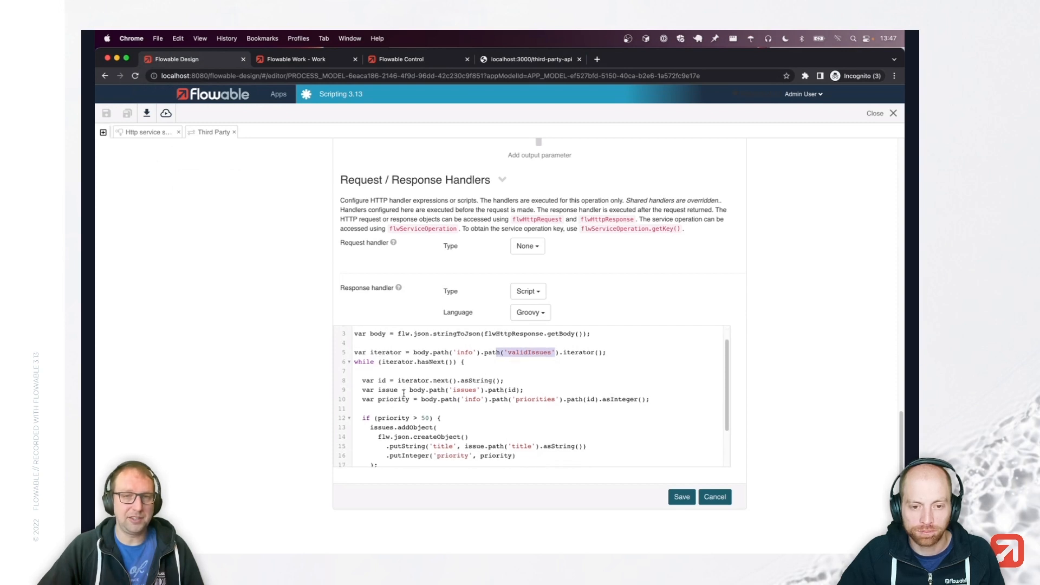
pyautogui.doubleClick(385, 381)
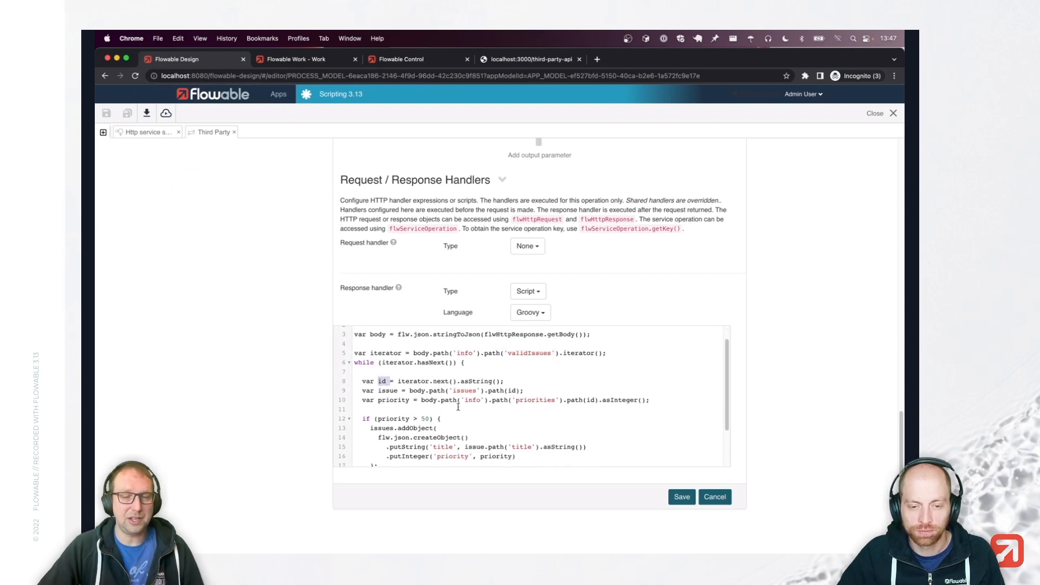
pyautogui.click(509, 62)
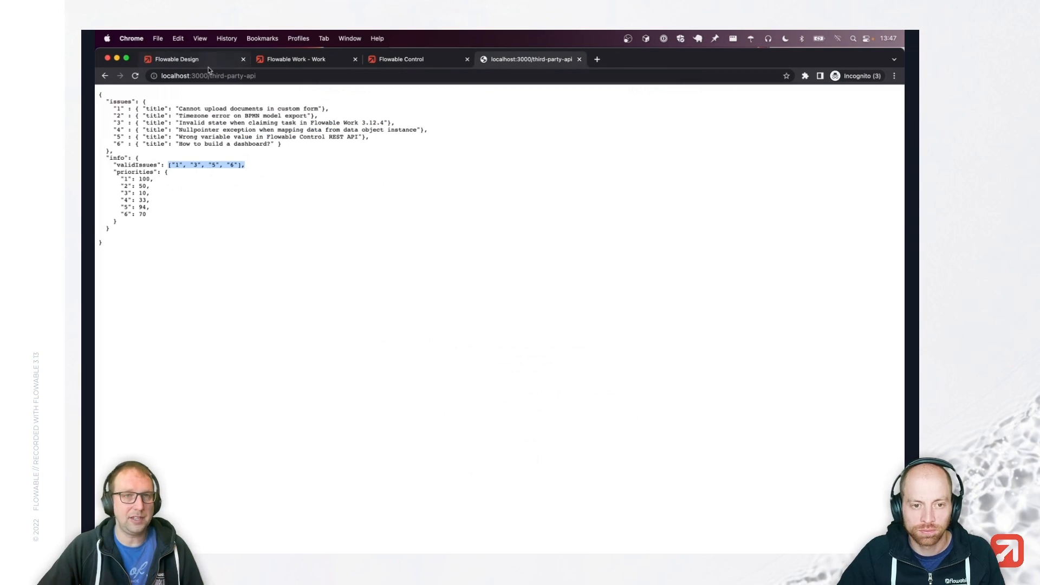
pyautogui.click(216, 59)
pyautogui.scroll(-1, 379, 395)
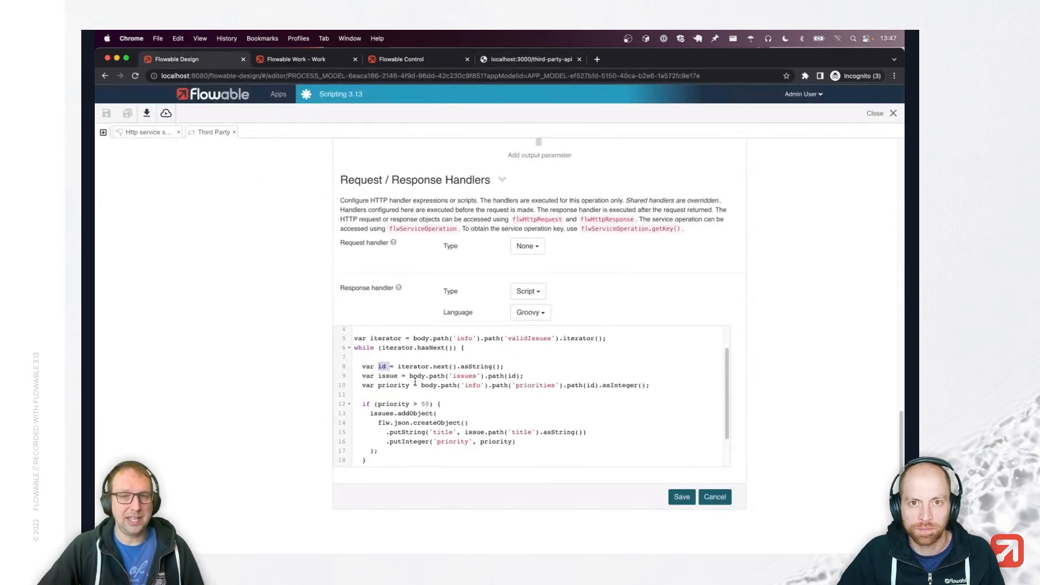
pyautogui.moveTo(410, 376); pyautogui.dragTo(485, 375)
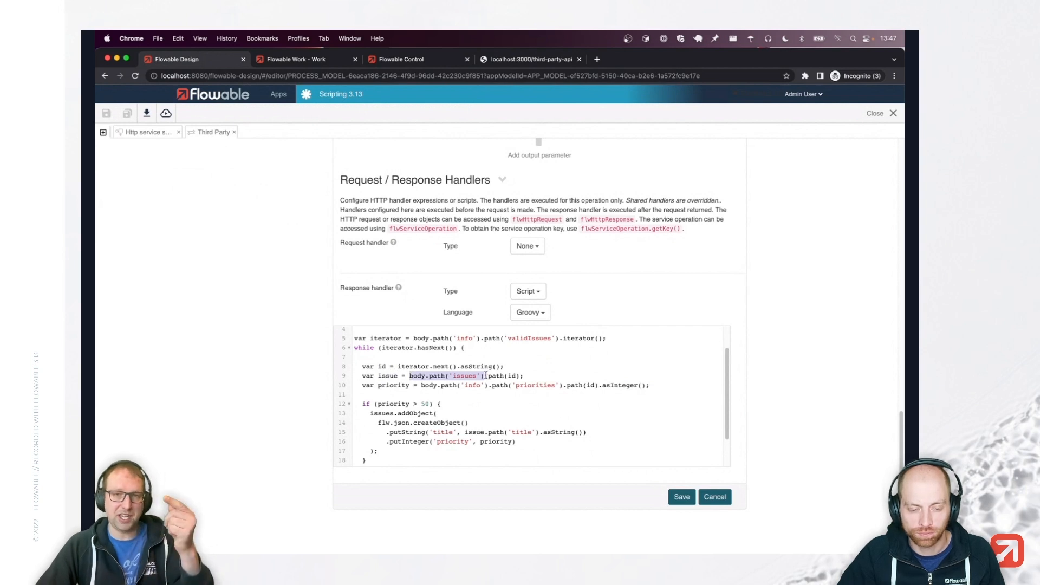
pyautogui.click(517, 375)
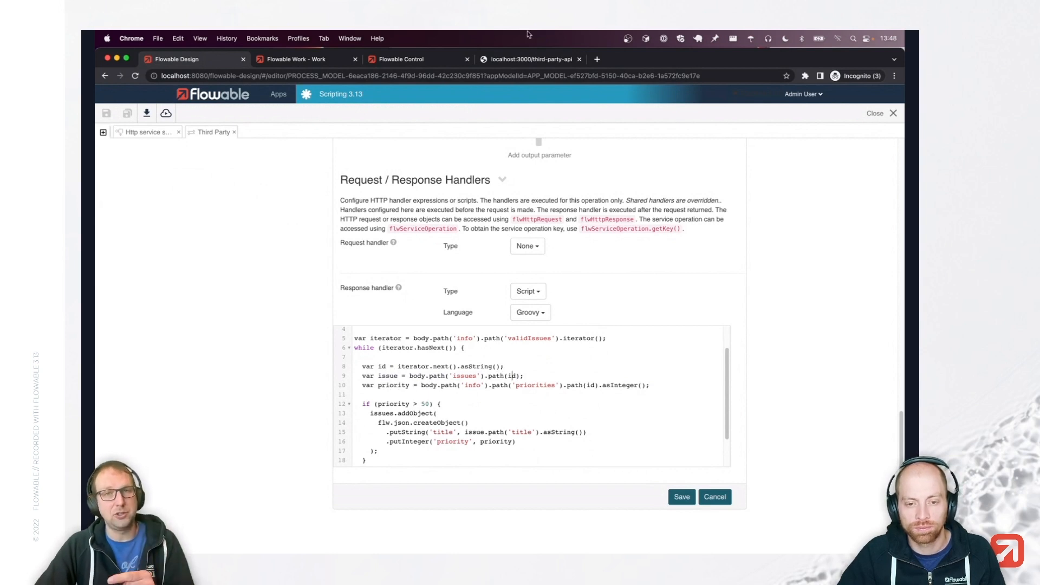
# Relate the JSON priorities block to the priority > 50 filter and issues.addObject call.
pyautogui.click(525, 59)
pyautogui.click(161, 219)
pyautogui.moveTo(116, 171); pyautogui.dragTo(151, 225)
pyautogui.click(325, 241)
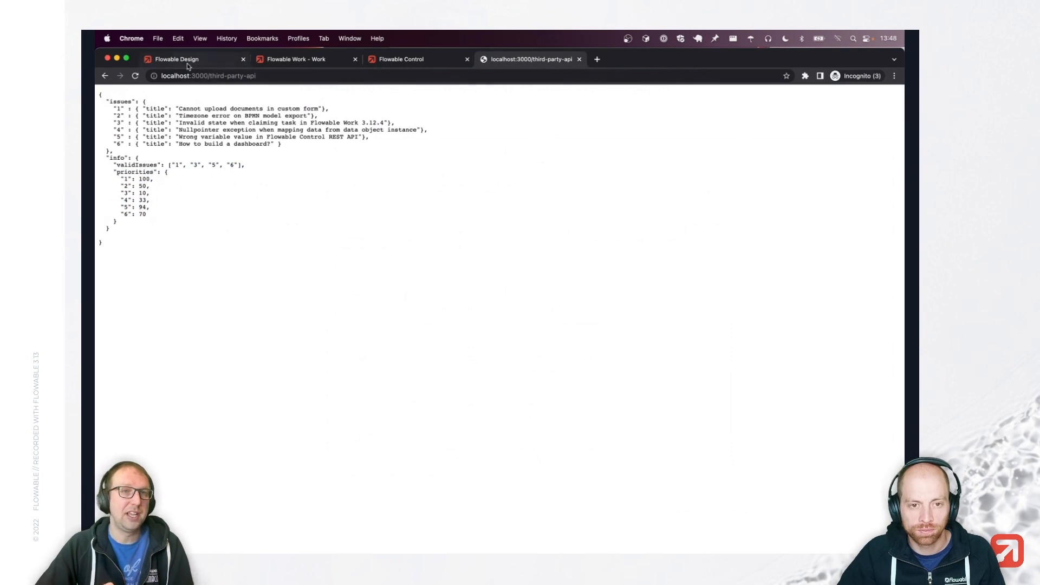
pyautogui.click(175, 61)
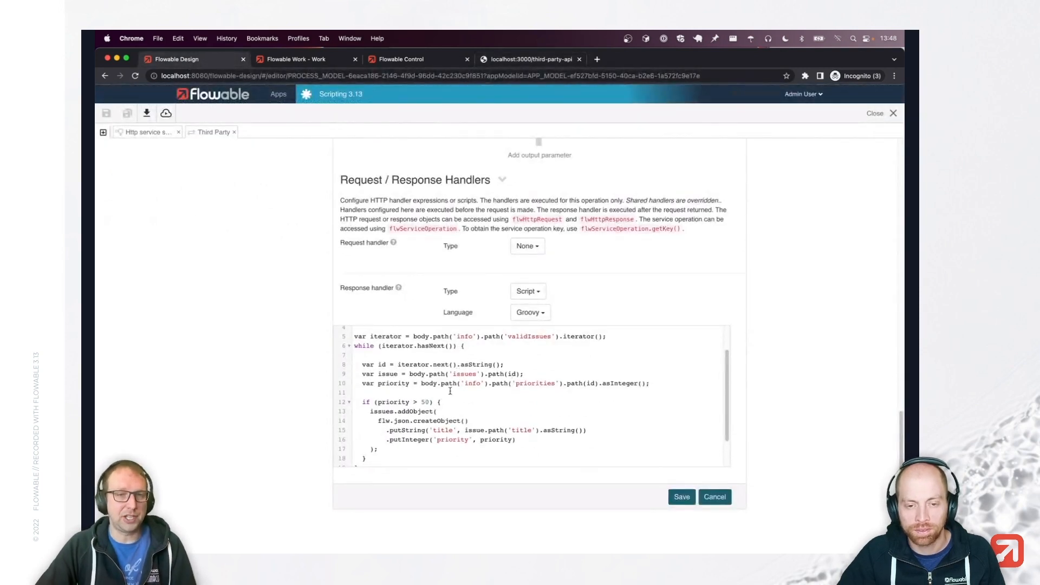
pyautogui.moveTo(359, 402); pyautogui.dragTo(449, 404)
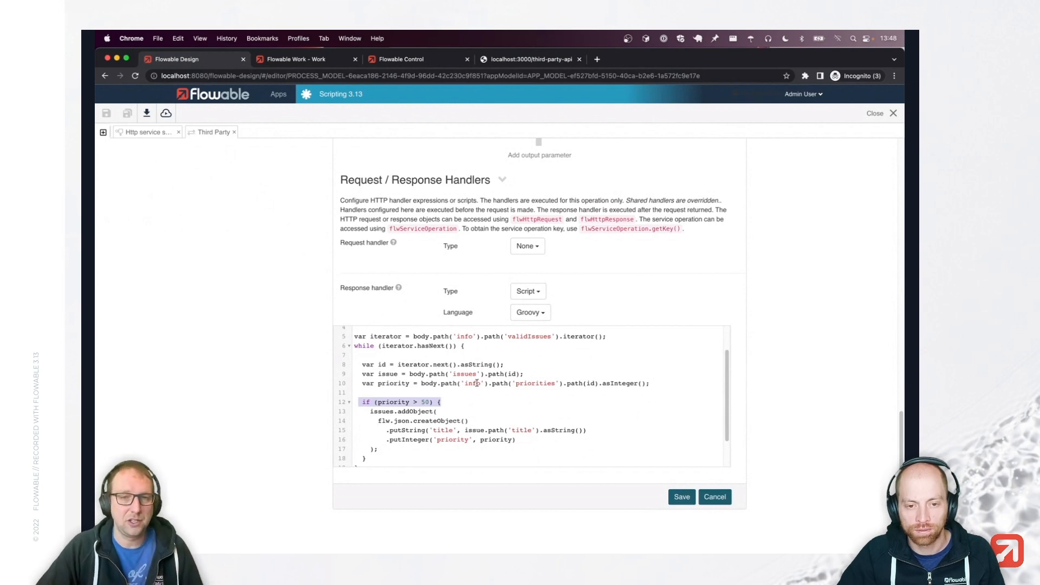
pyautogui.scroll(-1, 534, 407)
pyautogui.moveTo(367, 408); pyautogui.dragTo(451, 407)
pyautogui.scroll(-5, 451, 408)
pyautogui.scroll(1, 452, 407)
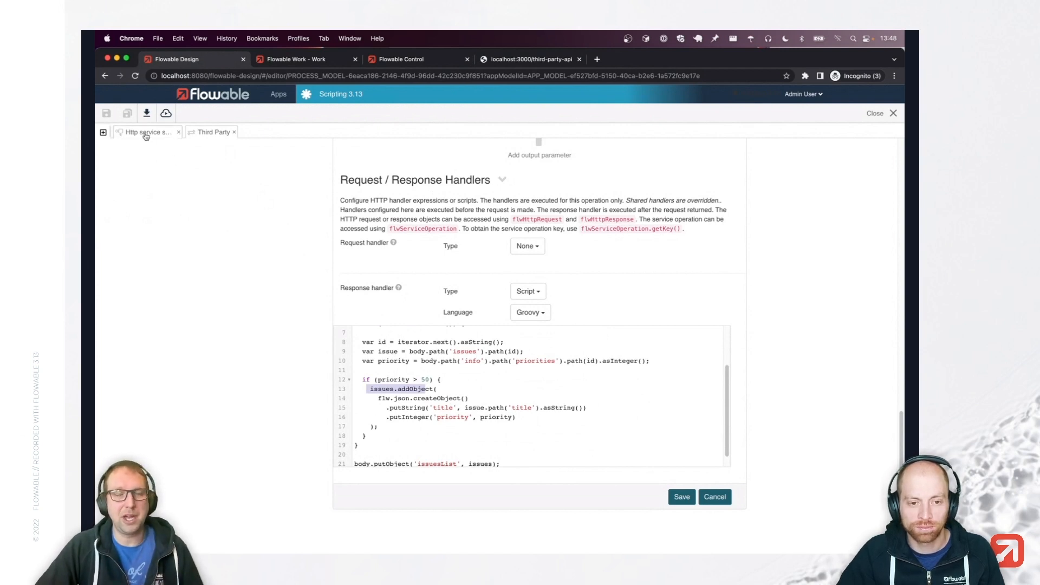
# Reopen the Http service scripting example diagram and show its process properties.
pyautogui.click(145, 134)
pyautogui.click(466, 191)
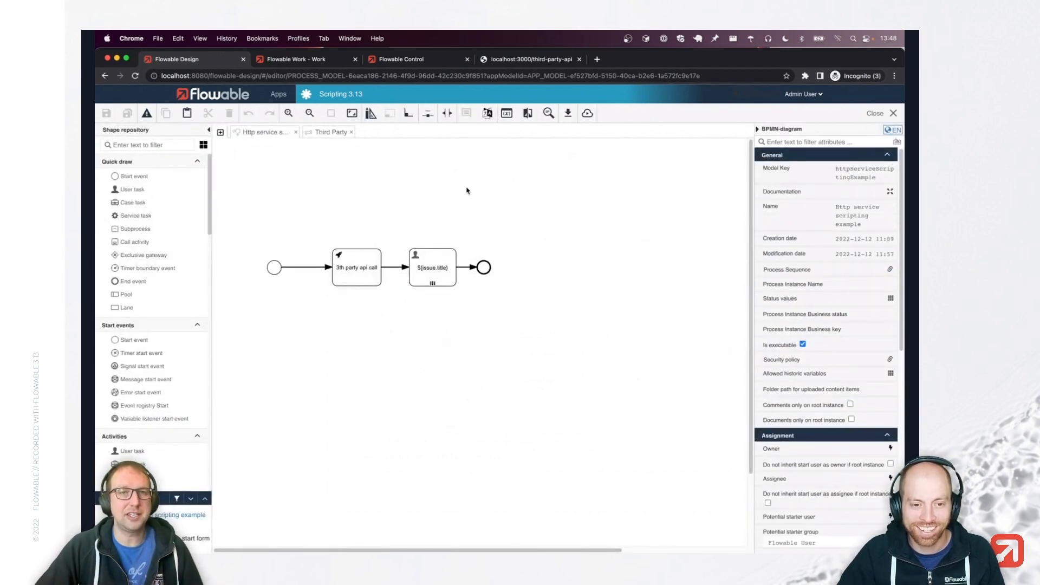
pyautogui.click(319, 59)
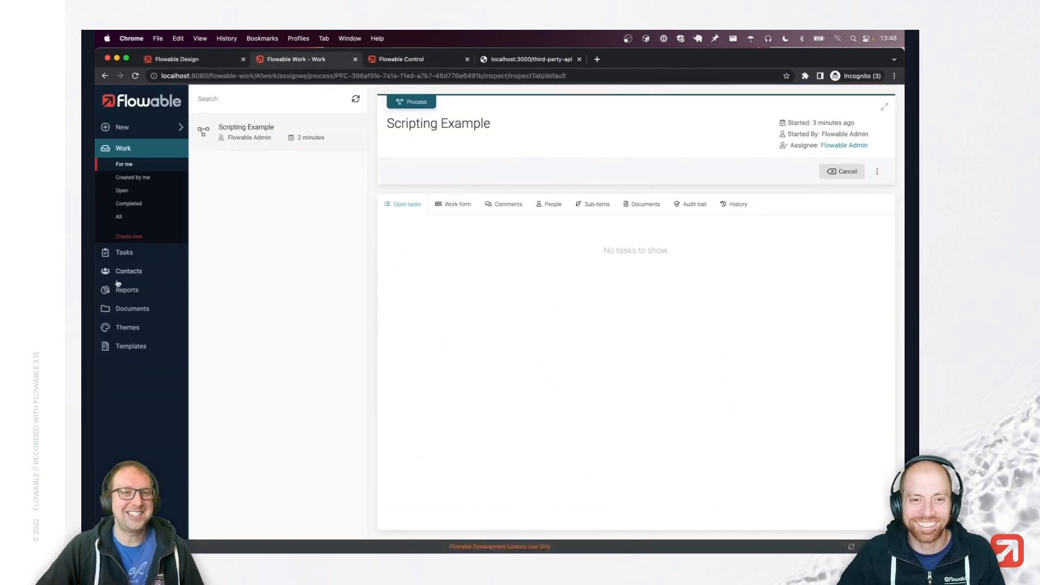
# Start an Http service scripting example instance and view its three open tasks, then return to Design.
pyautogui.click(138, 238)
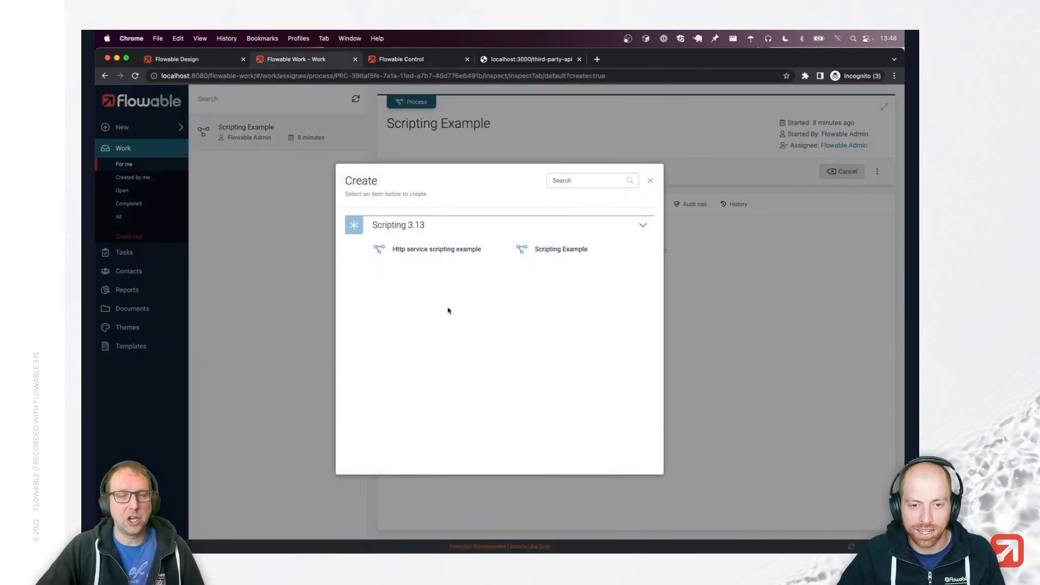
pyautogui.click(442, 253)
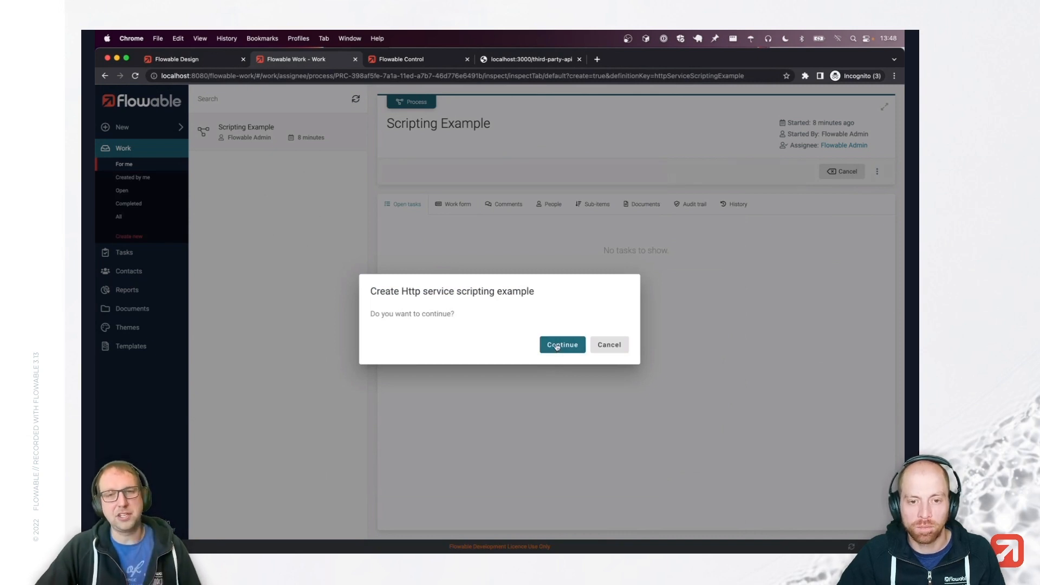
pyautogui.click(556, 346)
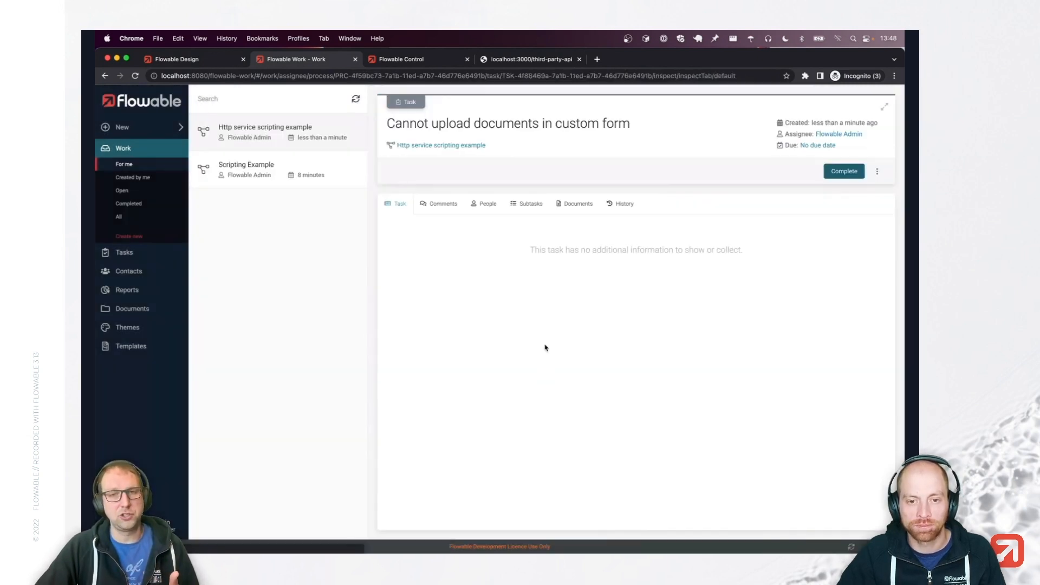
pyautogui.click(448, 153)
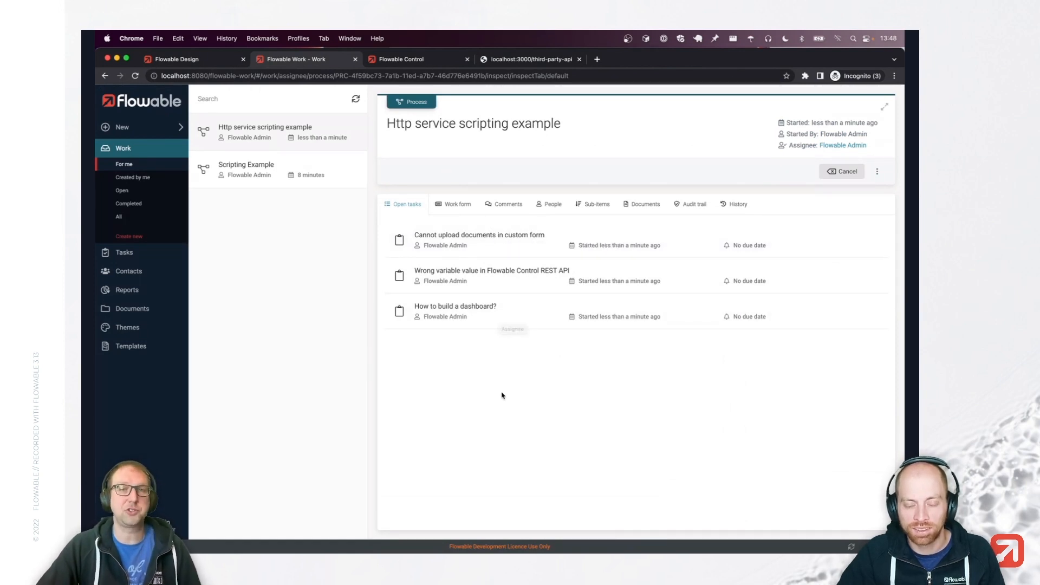
pyautogui.click(195, 60)
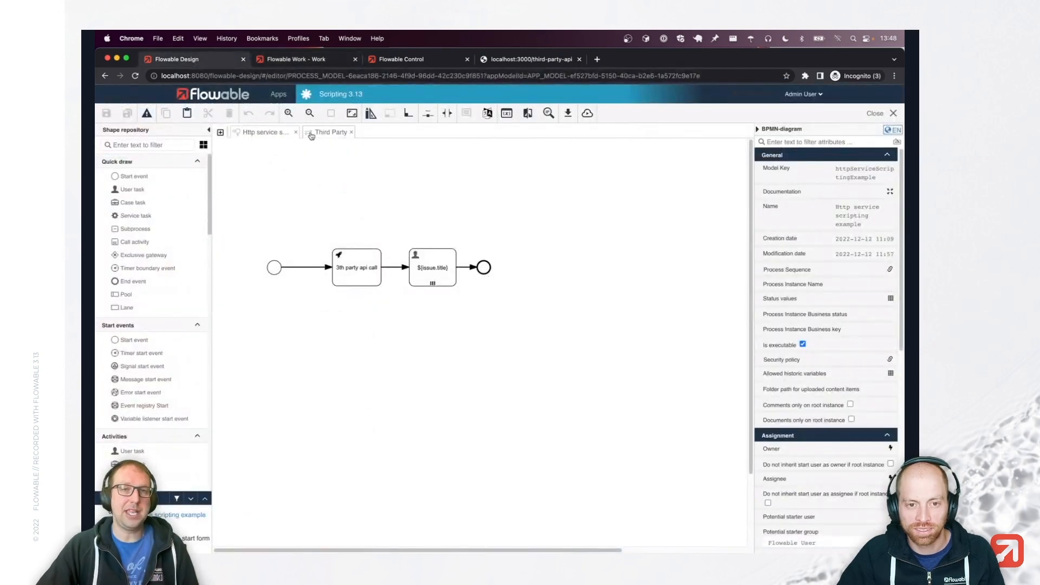
pyautogui.click(311, 136)
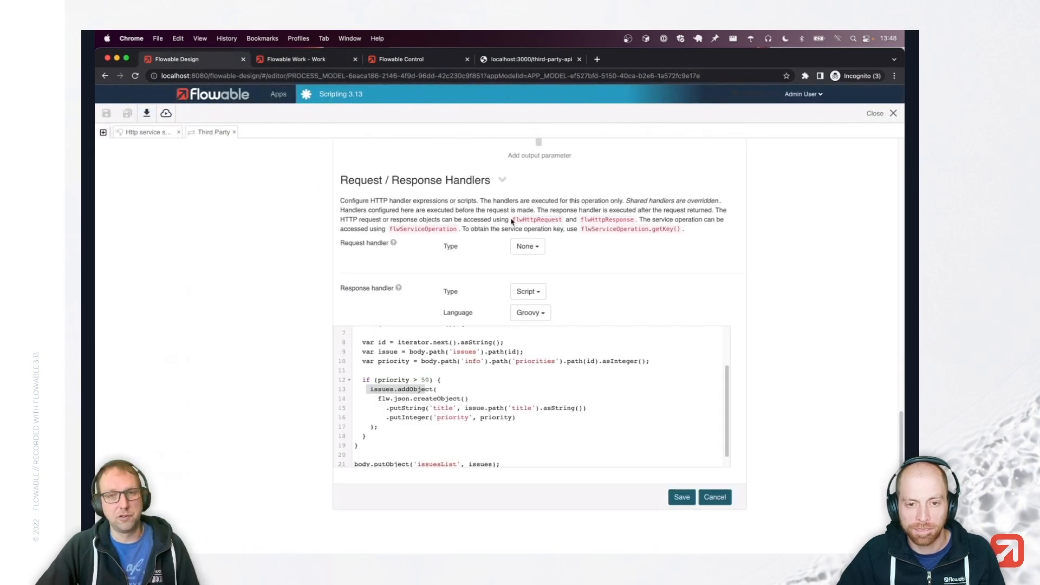
pyautogui.scroll(3, 511, 221)
pyautogui.scroll(10, 511, 221)
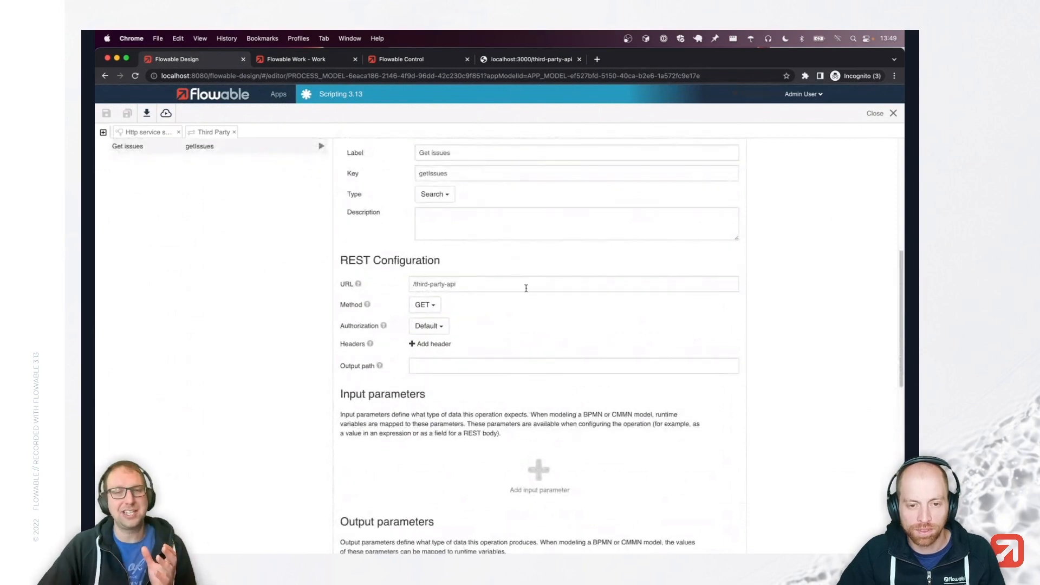
pyautogui.scroll(-10, 528, 284)
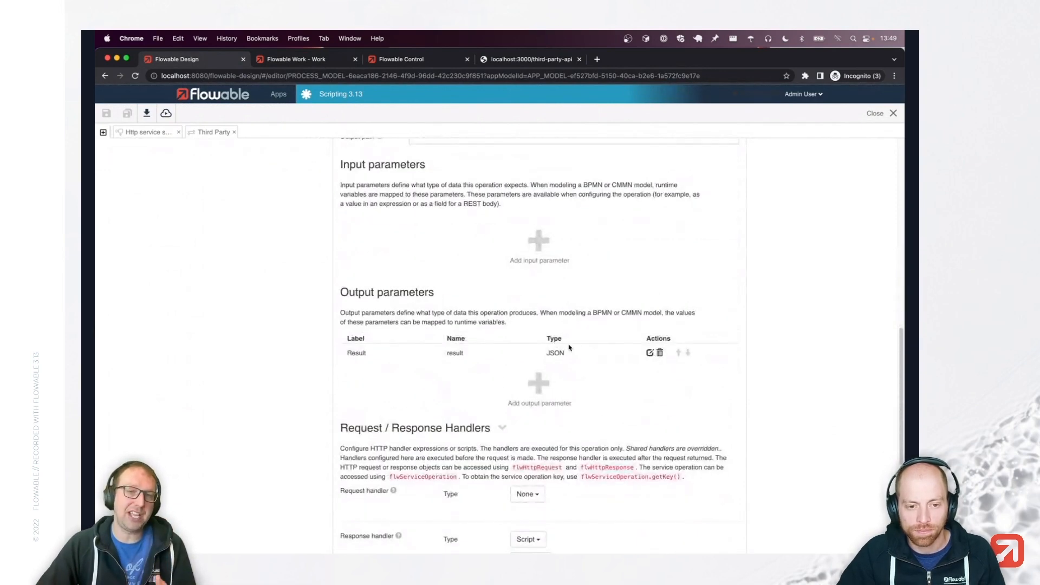
pyautogui.scroll(-1, 577, 345)
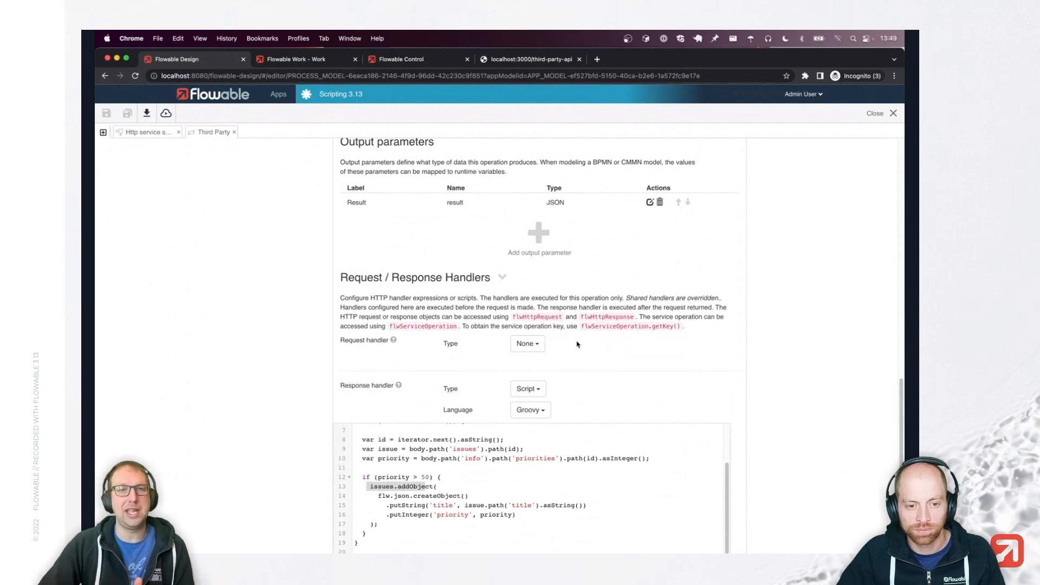
pyautogui.click(145, 132)
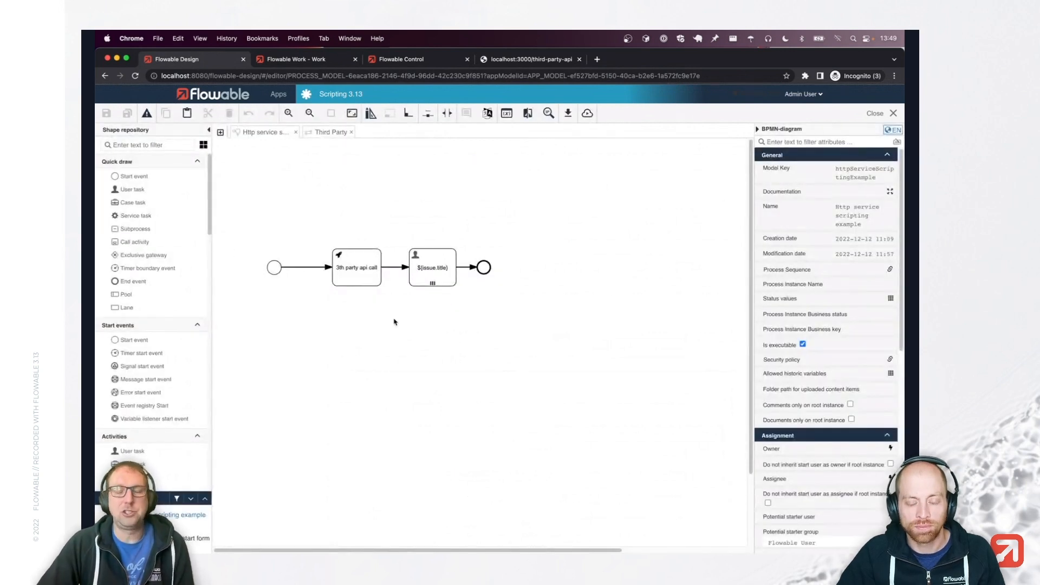
pyautogui.click(362, 287)
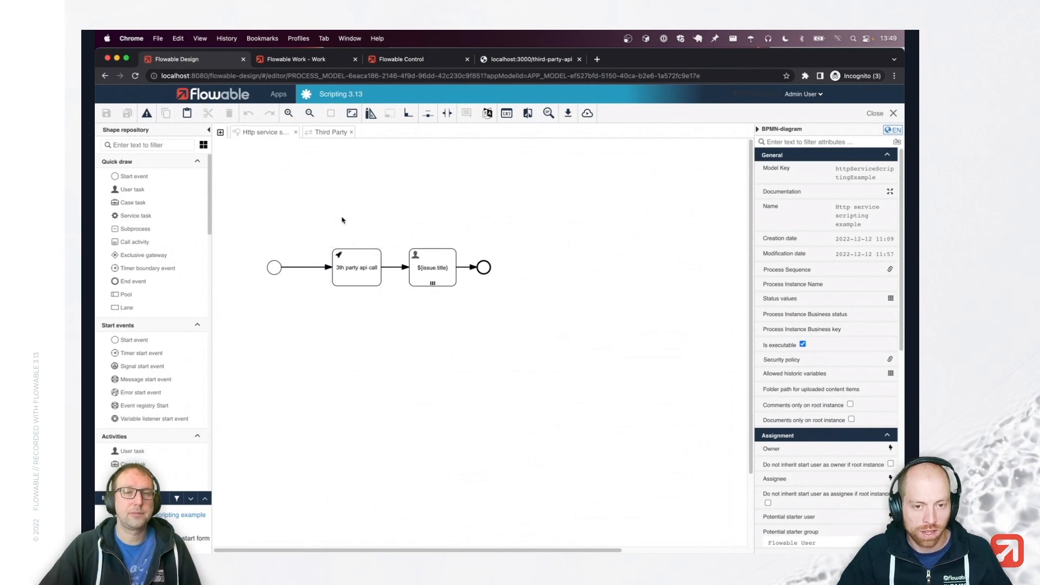
pyautogui.click(328, 135)
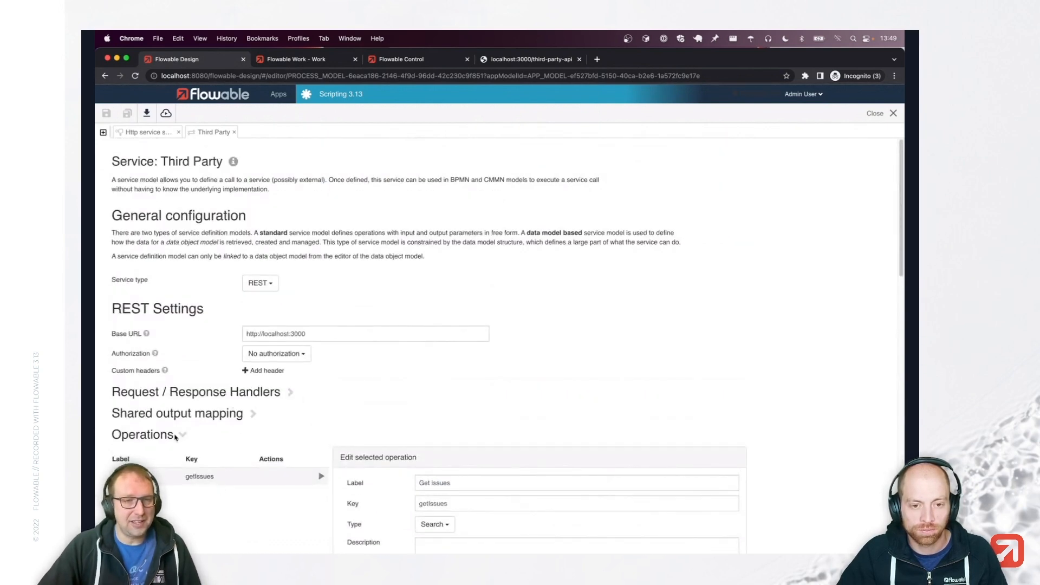
# Set the Get issues operation's request handler type to Script.
pyautogui.scroll(-7, 319, 436)
pyautogui.scroll(-6, 435, 431)
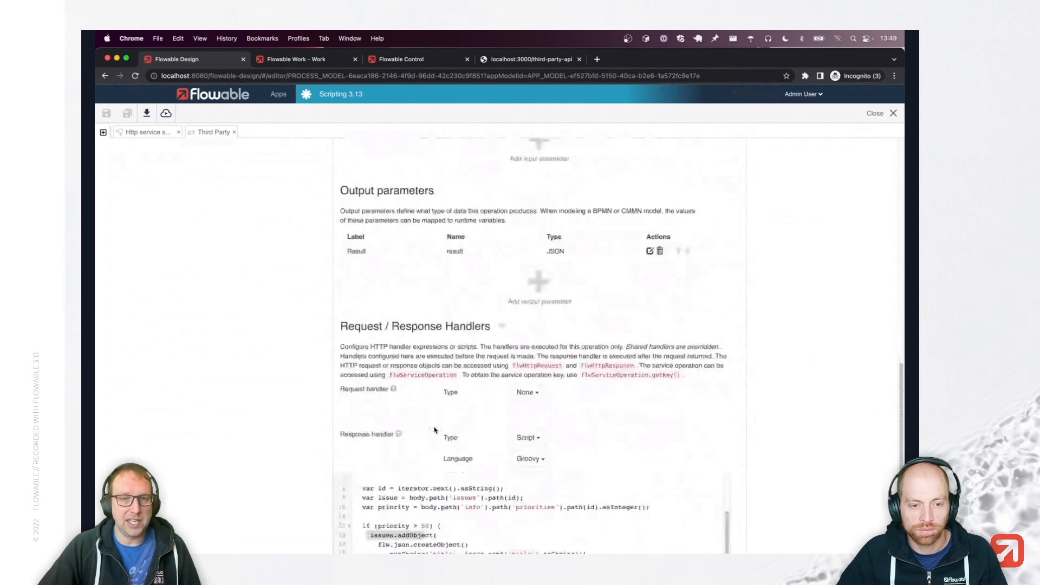
pyautogui.click(527, 350)
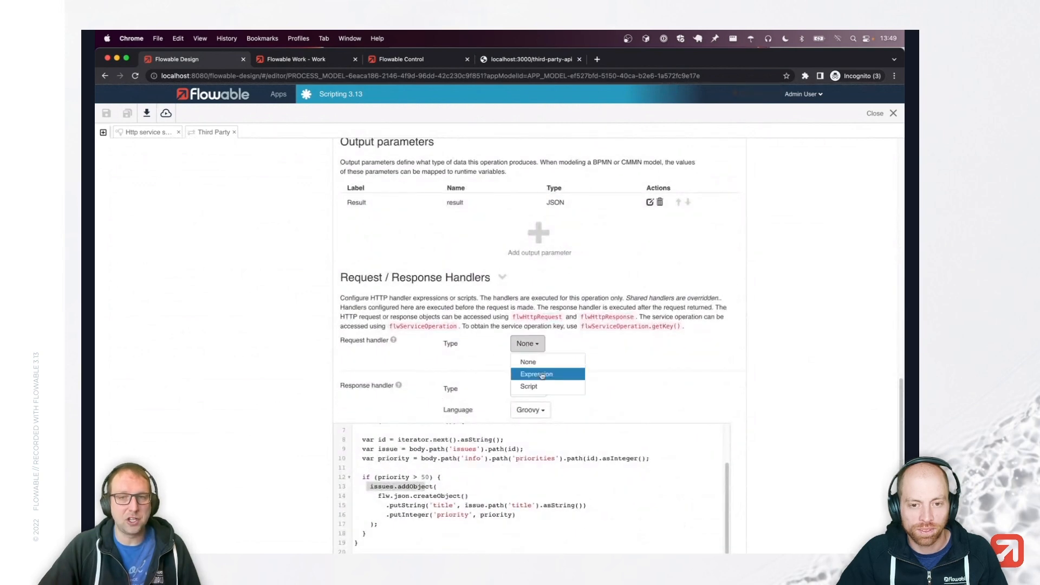
pyautogui.click(523, 387)
pyautogui.click(499, 434)
pyautogui.write('ff')
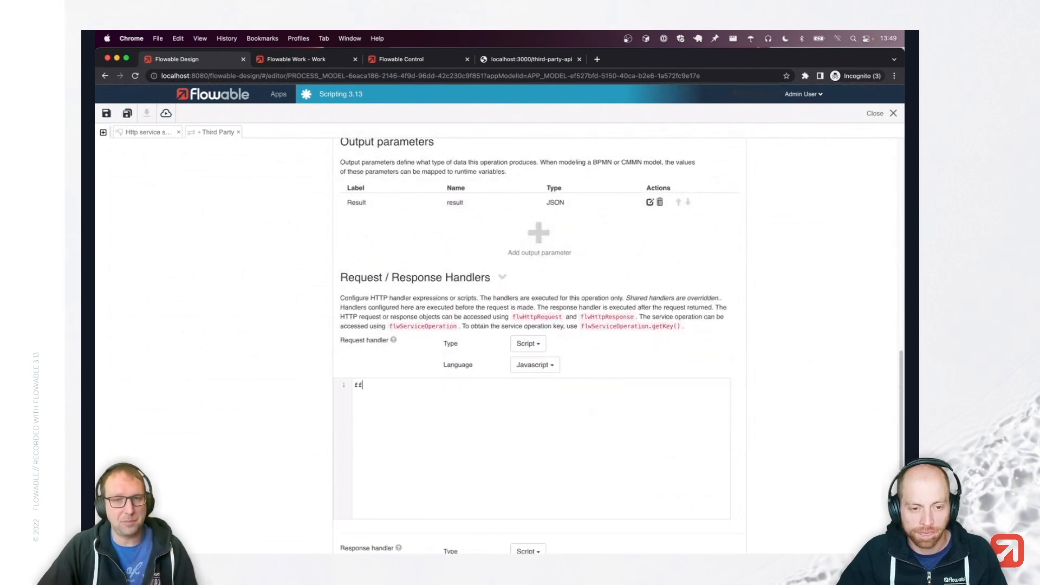
pyautogui.scroll(20, 499, 430)
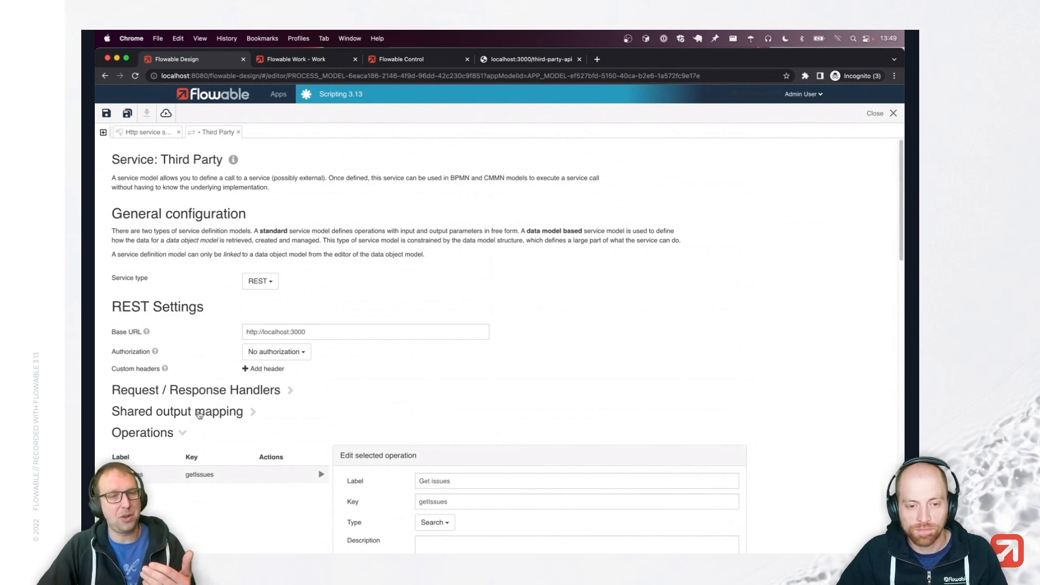
# Under the service's Request / Response Handlers, set the shared request handler type to Script.
pyautogui.click(220, 392)
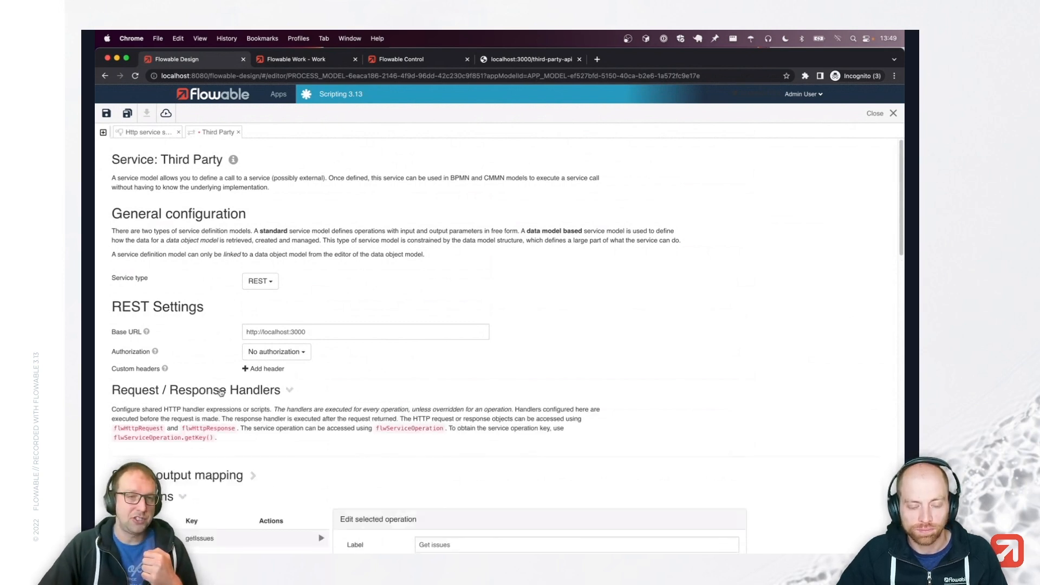
pyautogui.scroll(-2, 404, 416)
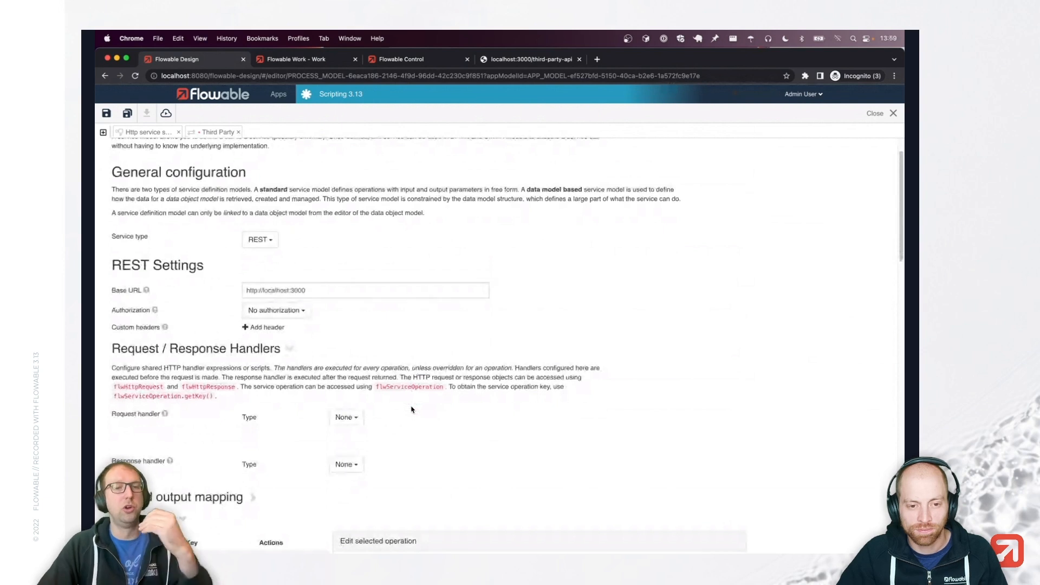
pyautogui.click(335, 420)
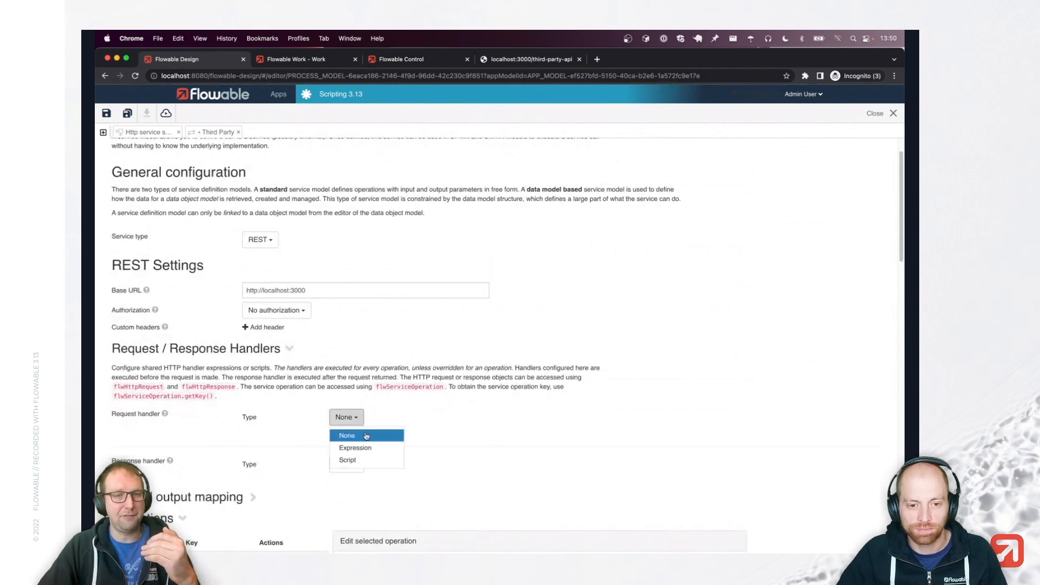
pyautogui.click(363, 458)
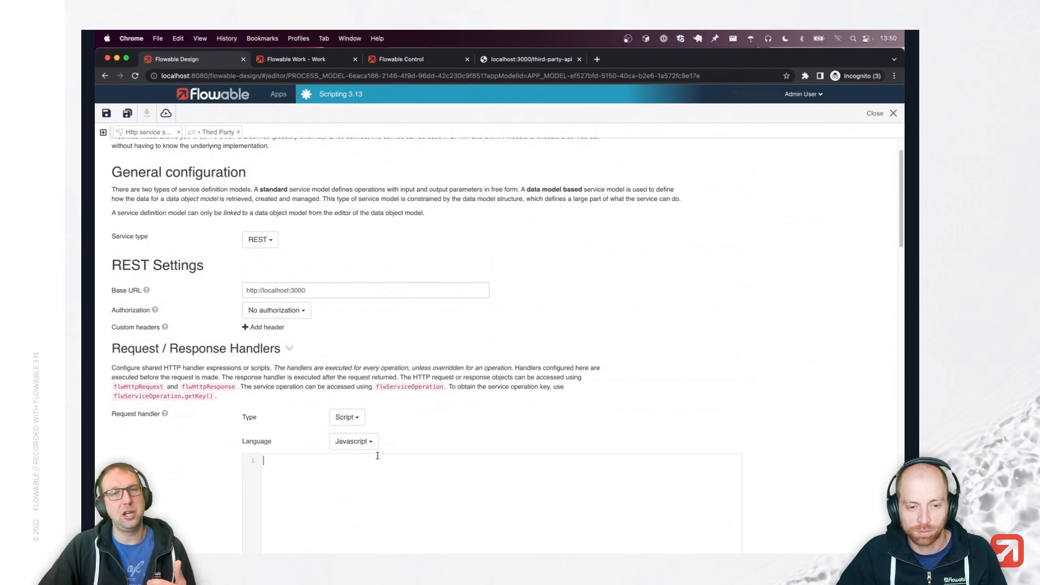
pyautogui.scroll(-1, 378, 455)
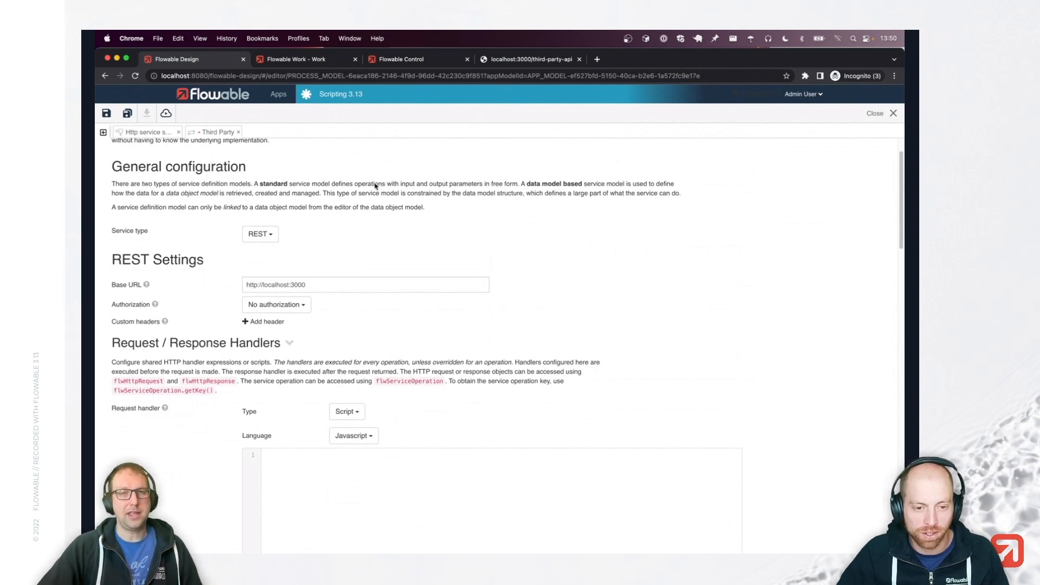
# Leave the service editor without saving and create the action model 'Example action' (key exampleAction).
pyautogui.click(279, 95)
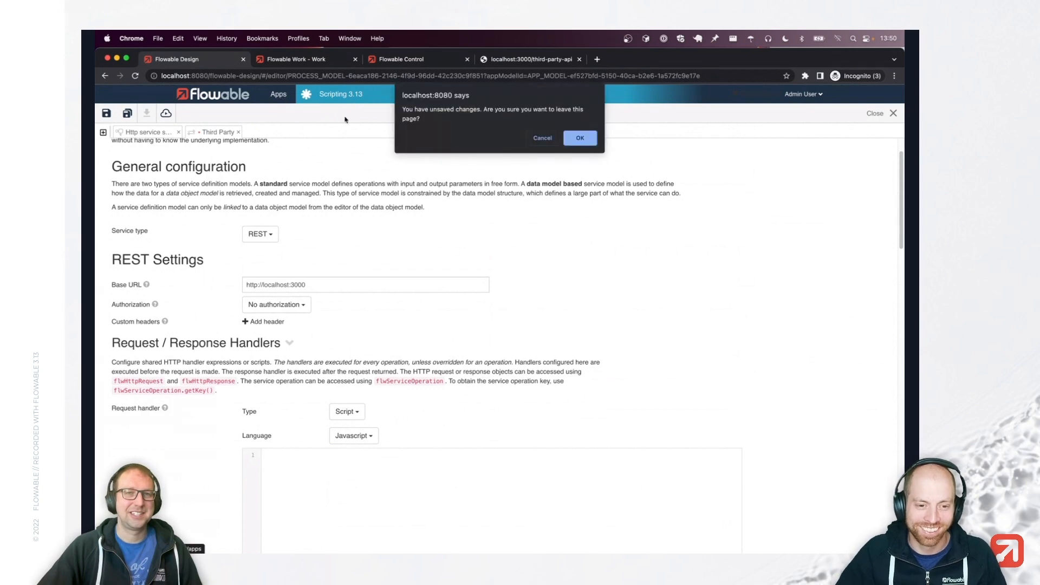
pyautogui.click(577, 136)
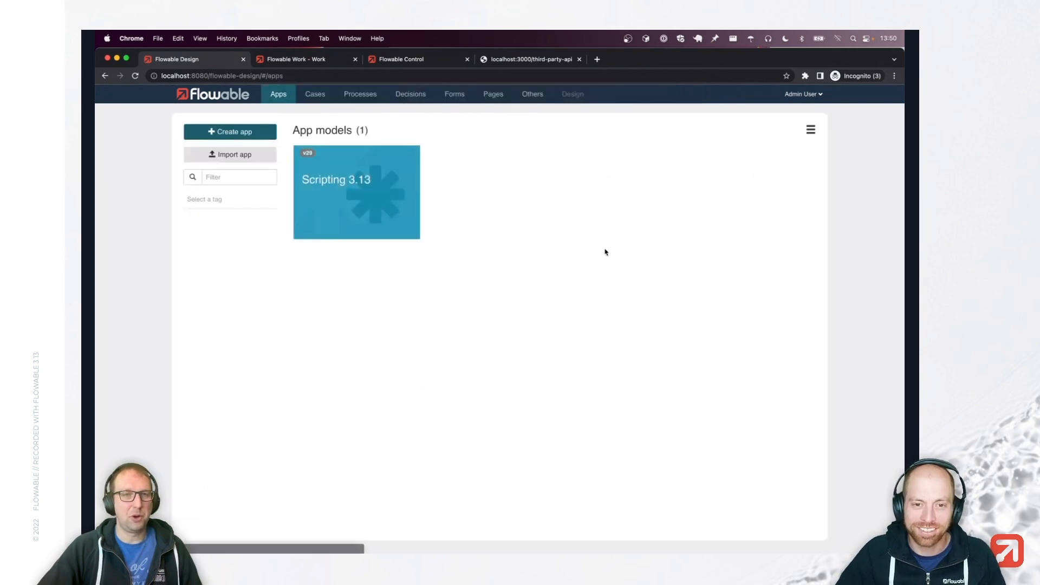
pyautogui.click(532, 96)
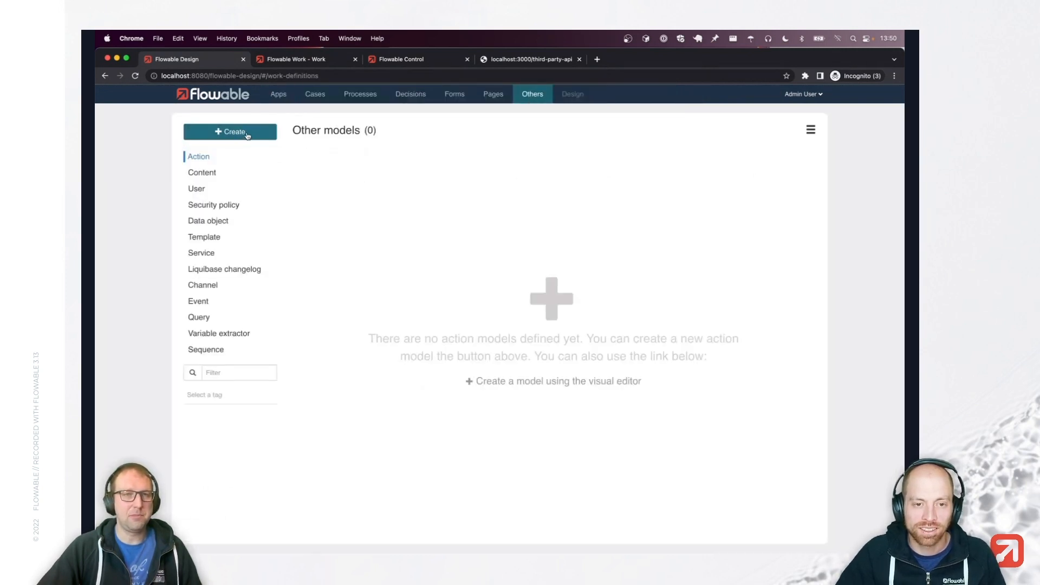
pyautogui.click(246, 134)
pyautogui.write('E')
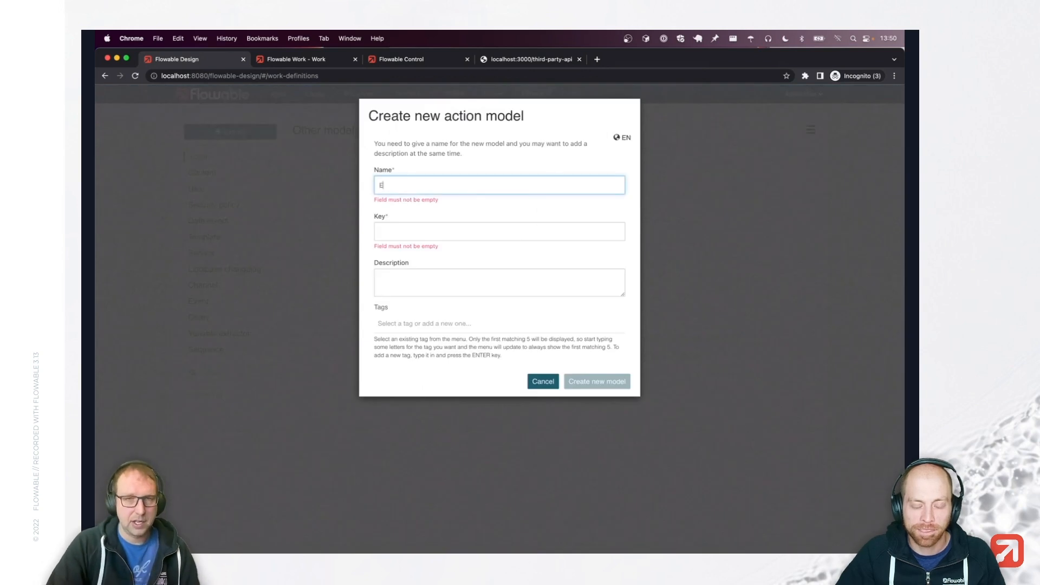
pyautogui.write('xample action')
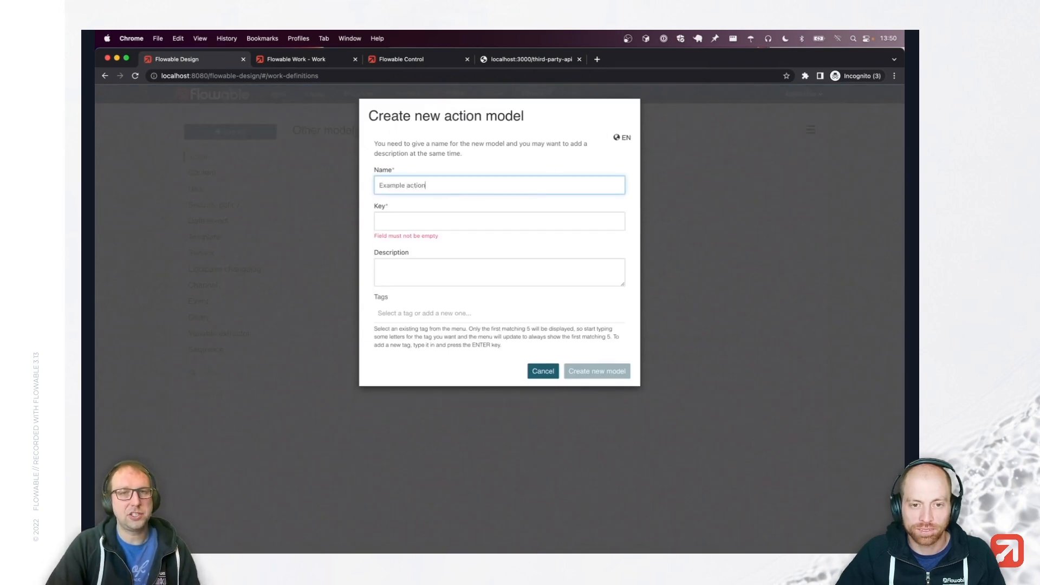
pyautogui.press('Tab')
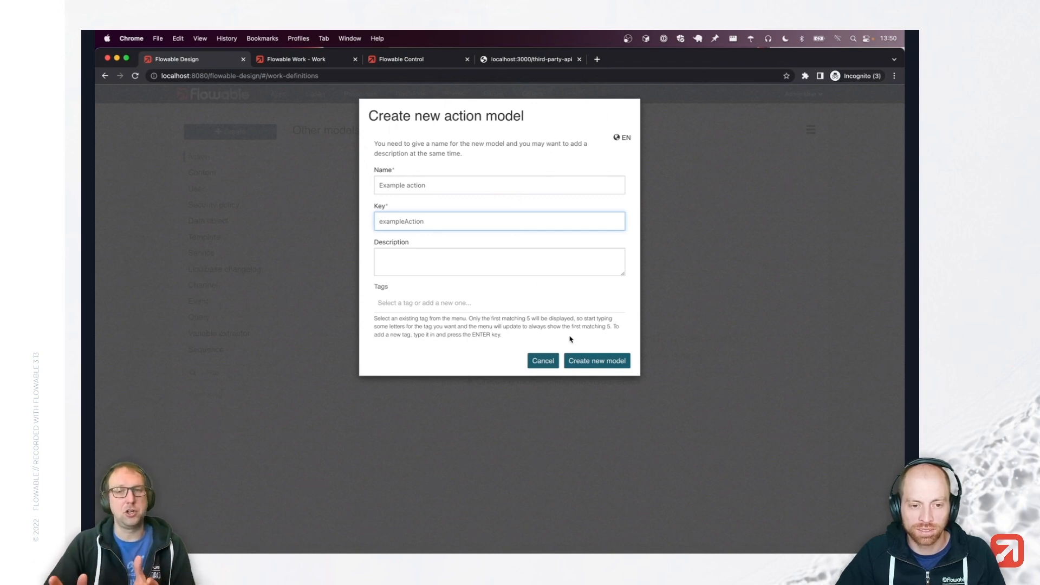
pyautogui.click(585, 362)
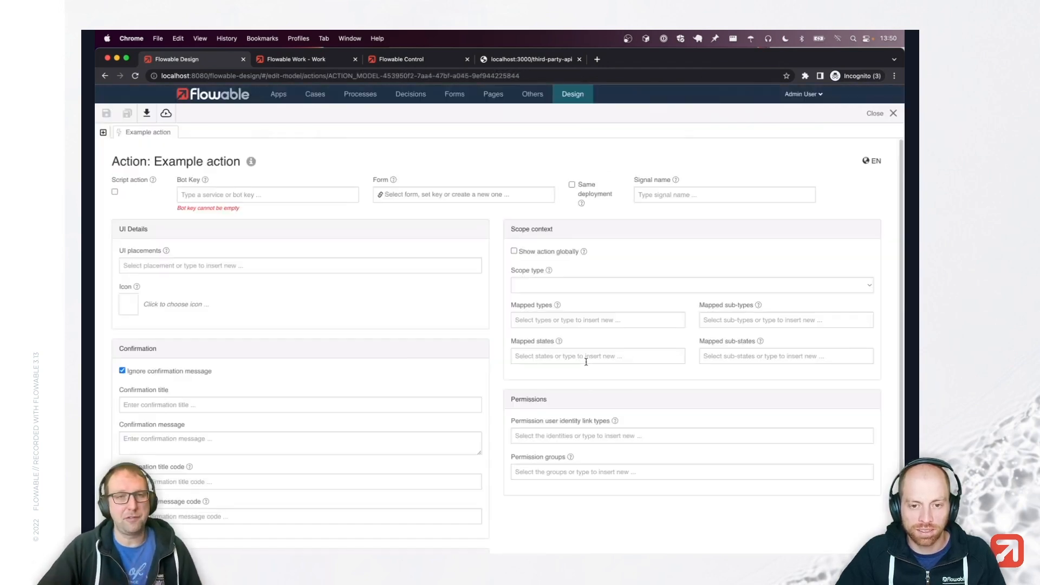
# Mark Example action as a Script action with Groovy as its script language.
pyautogui.click(114, 192)
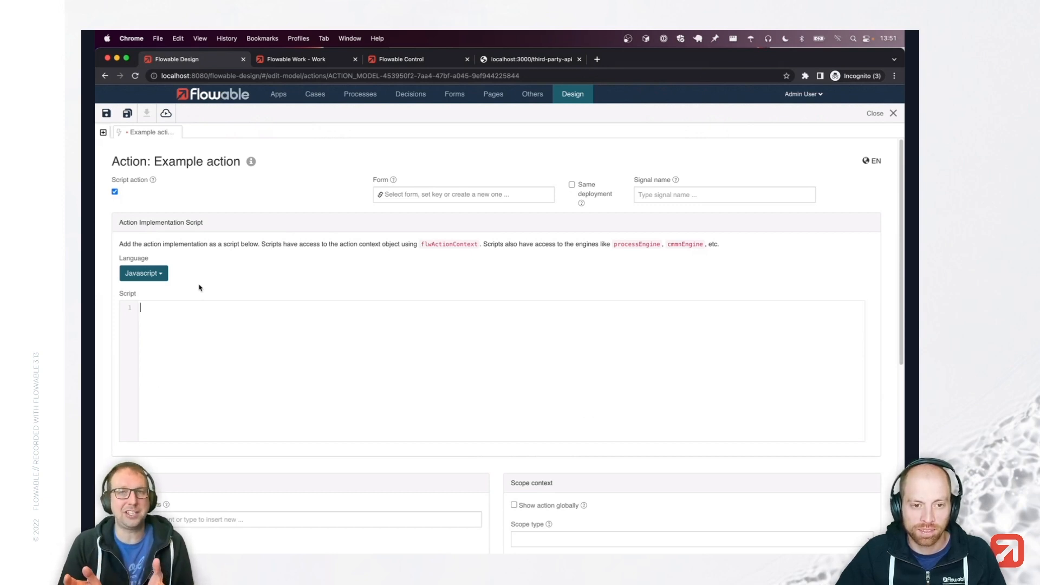
pyautogui.click(152, 274)
pyautogui.click(155, 291)
pyautogui.click(286, 379)
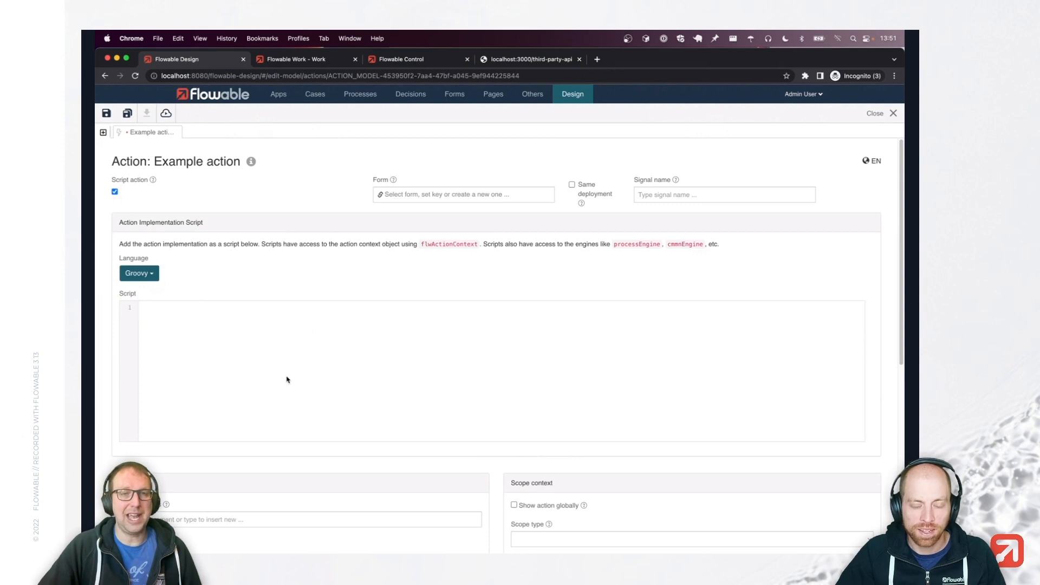
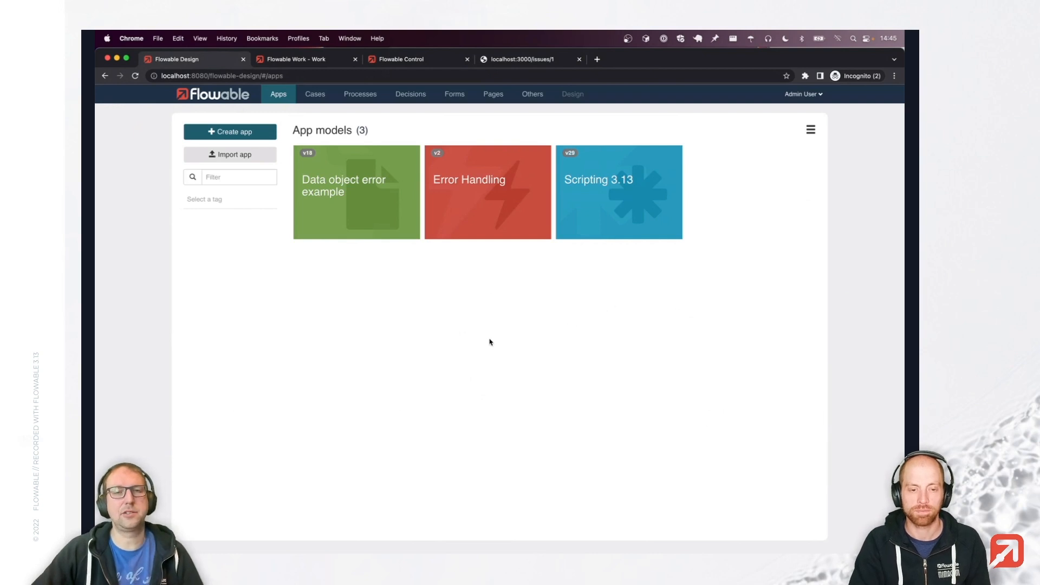
# Open the Error Process model inside the Error Handling app.
pyautogui.click(493, 219)
pyautogui.click(464, 260)
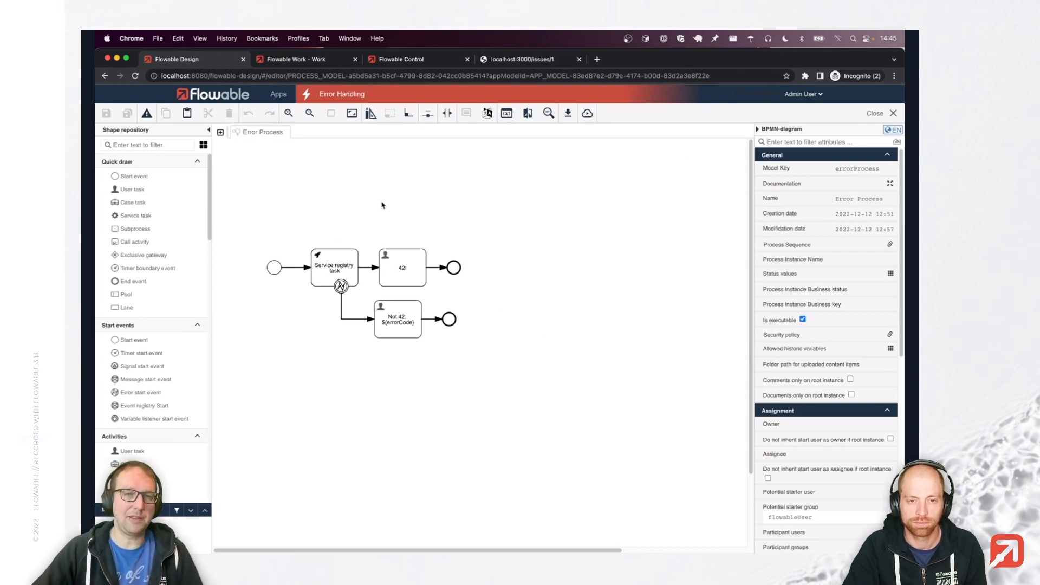
# From the Service registry task, open the Only 42 service model and its Accept only 42 operation.
pyautogui.click(343, 257)
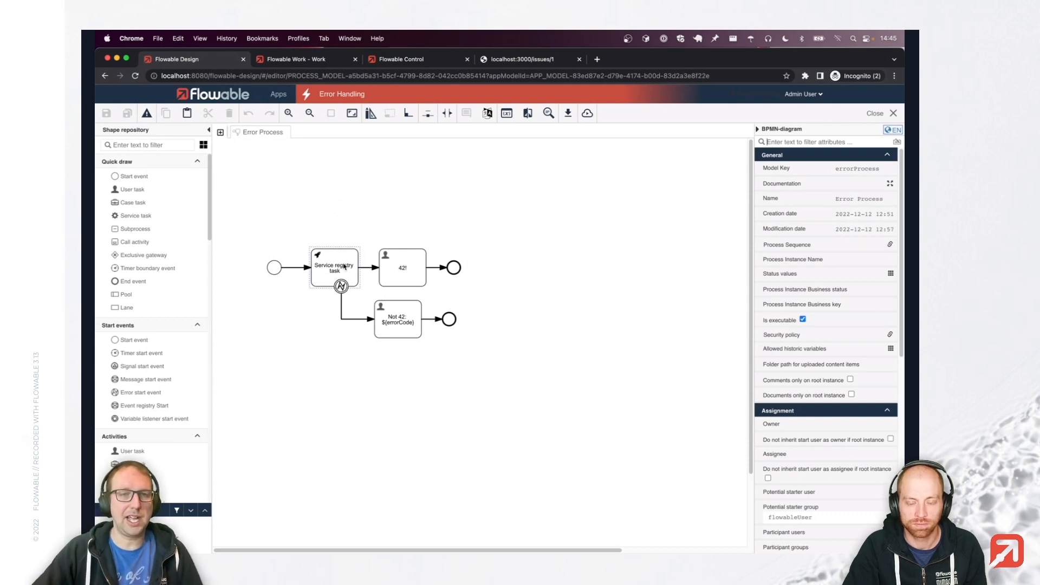
pyautogui.click(344, 265)
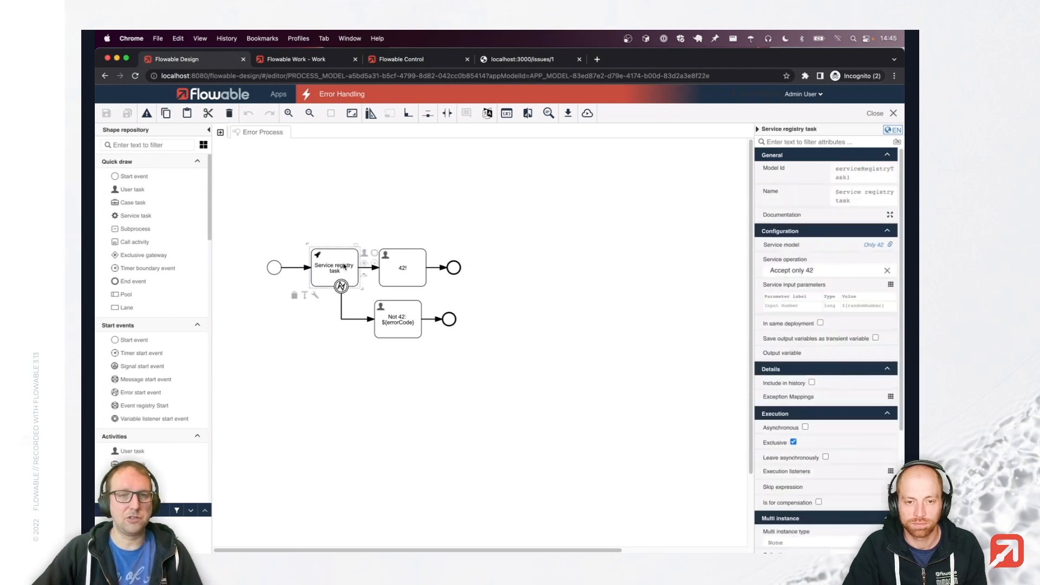
pyautogui.click(870, 246)
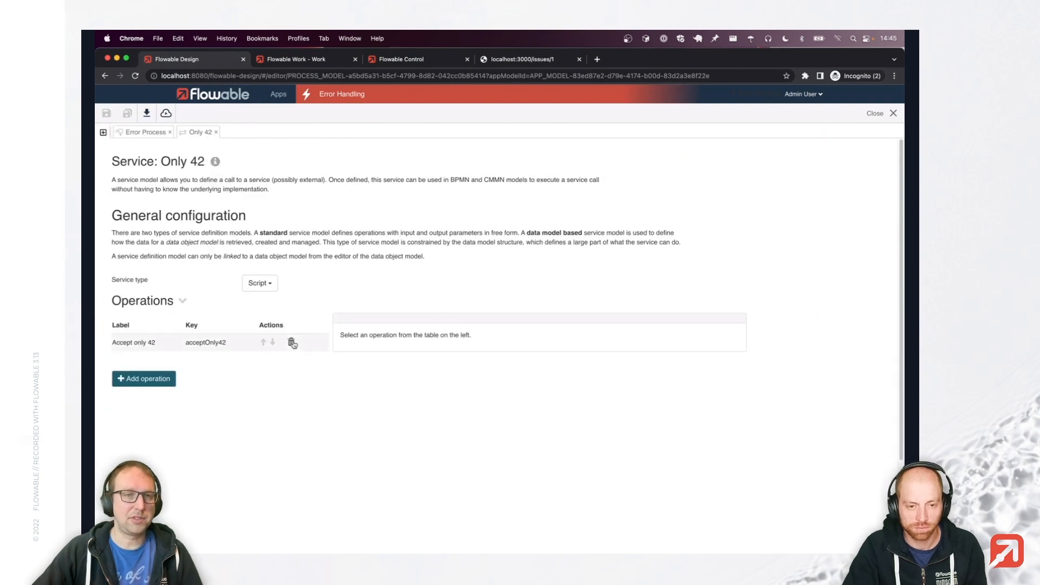
pyautogui.click(205, 349)
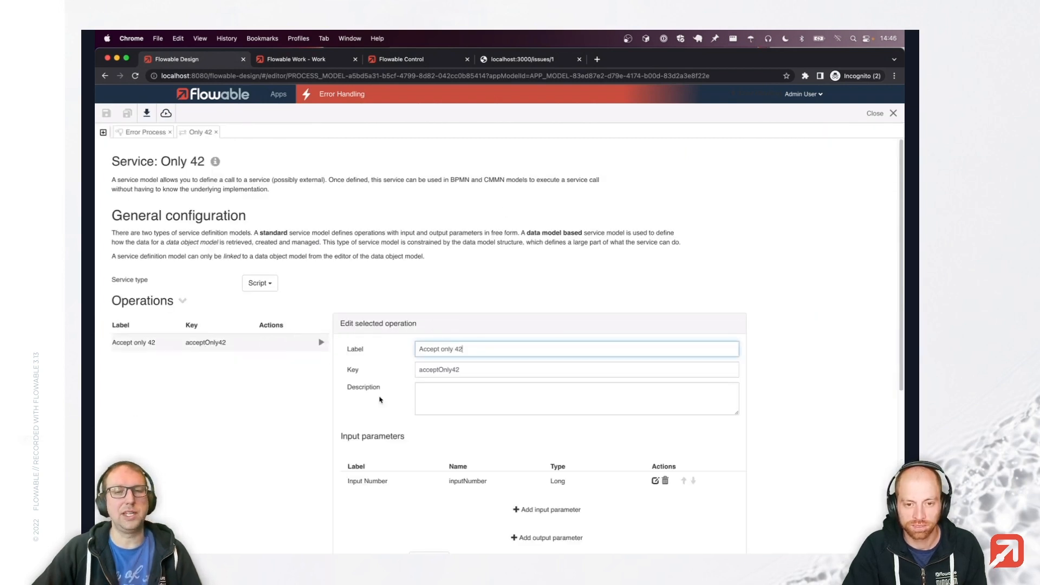
# Review the Groovy script, highlighting flw.getInput and the smallerThan42 and largerThan42 error codes.
pyautogui.scroll(-2, 631, 313)
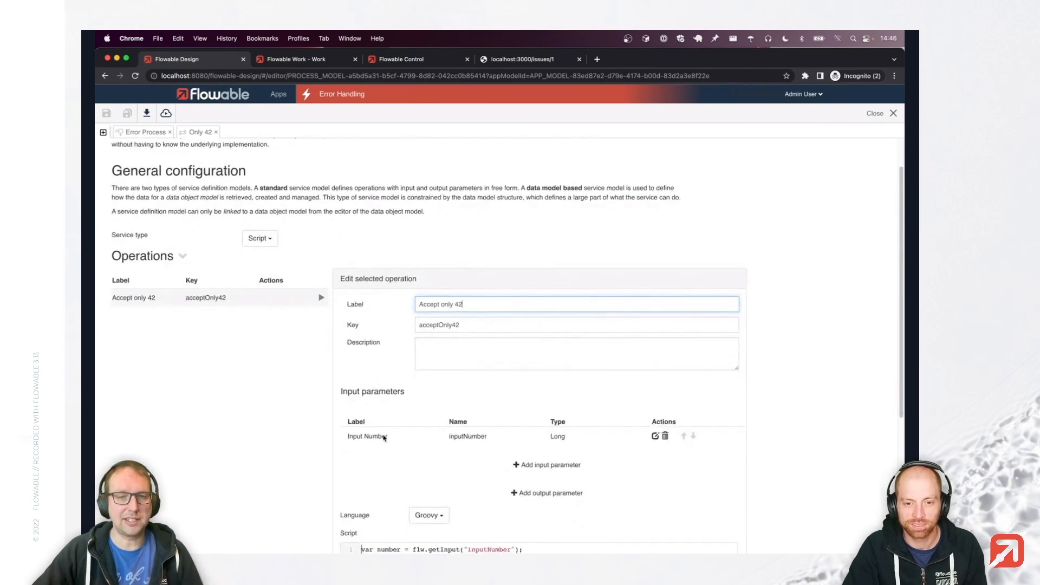
pyautogui.scroll(-4, 792, 360)
pyautogui.scroll(-4, 793, 362)
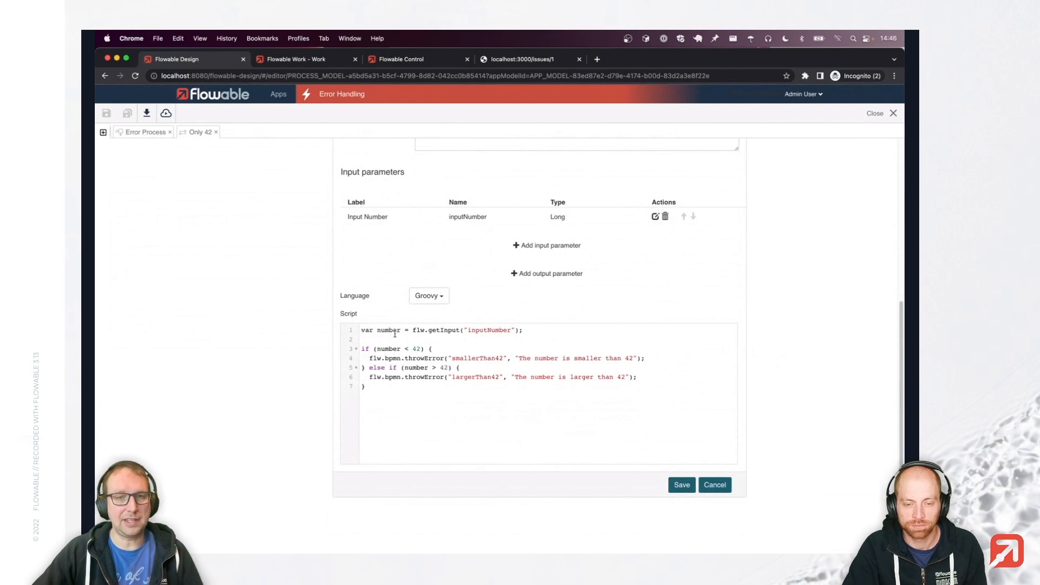
pyautogui.moveTo(413, 331); pyautogui.dragTo(468, 331)
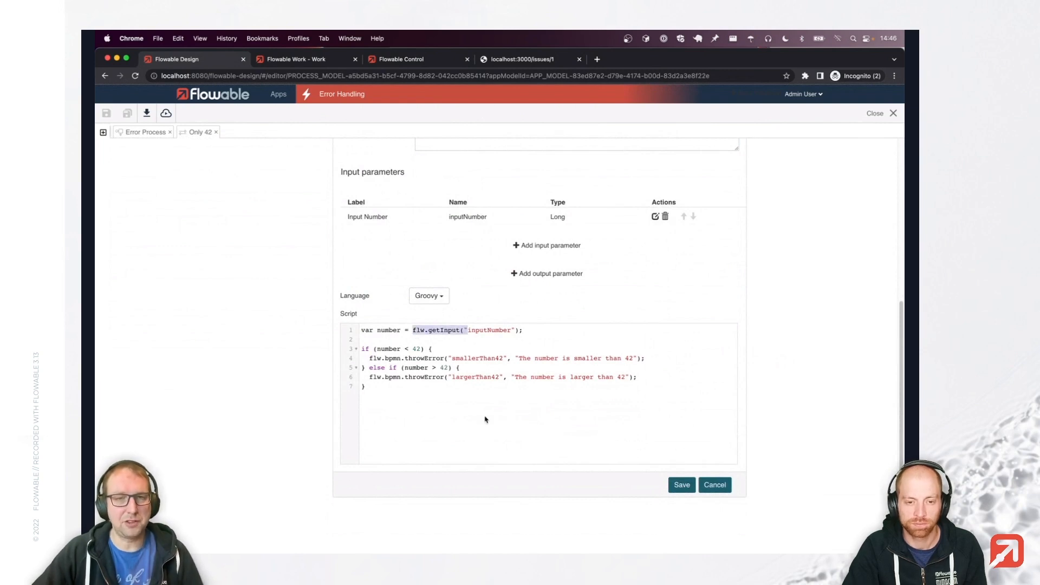
pyautogui.click(443, 408)
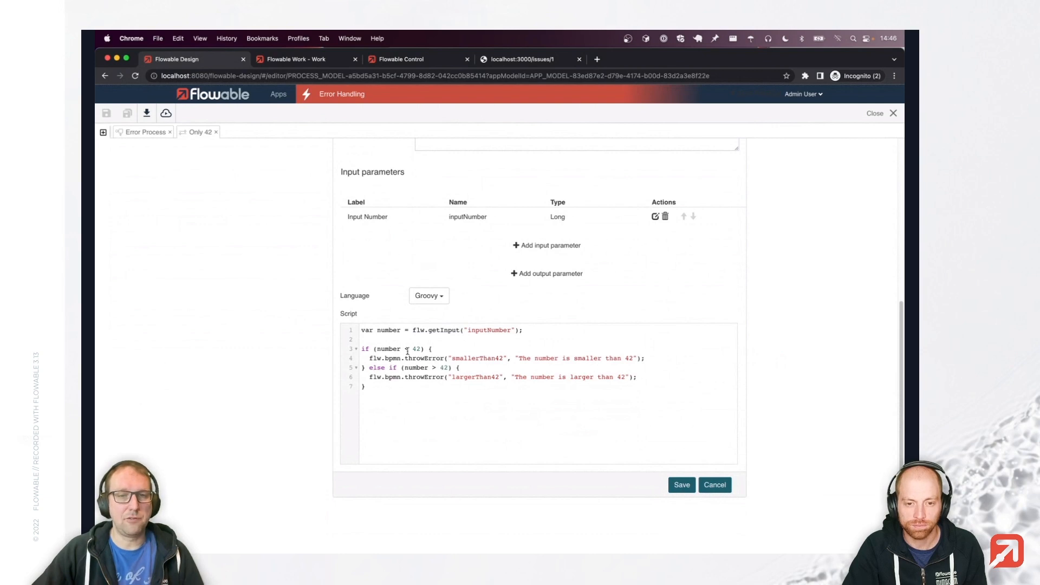
pyautogui.moveTo(369, 358); pyautogui.dragTo(459, 358)
pyautogui.doubleClick(472, 358)
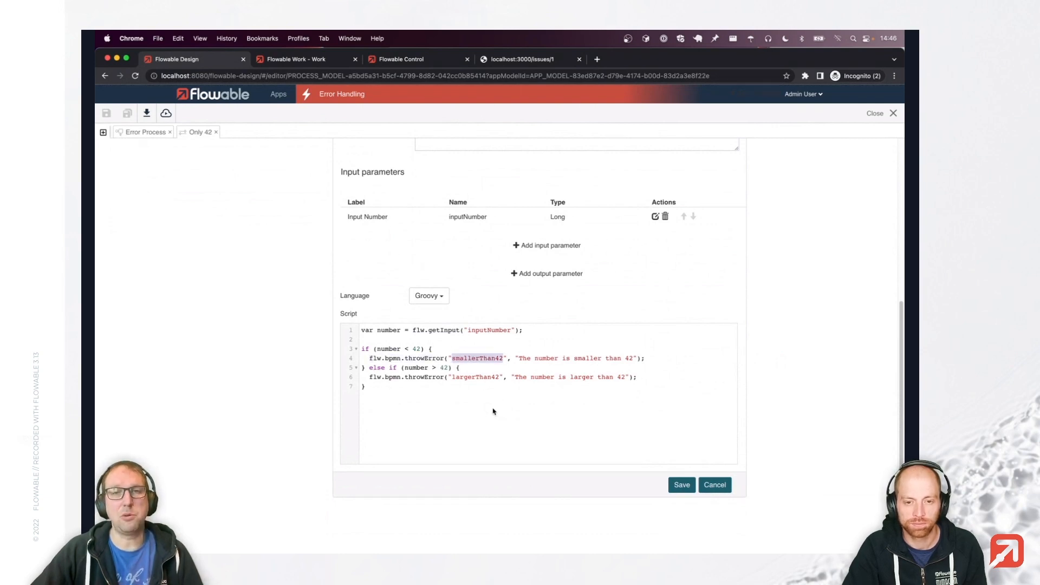
pyautogui.doubleClick(477, 379)
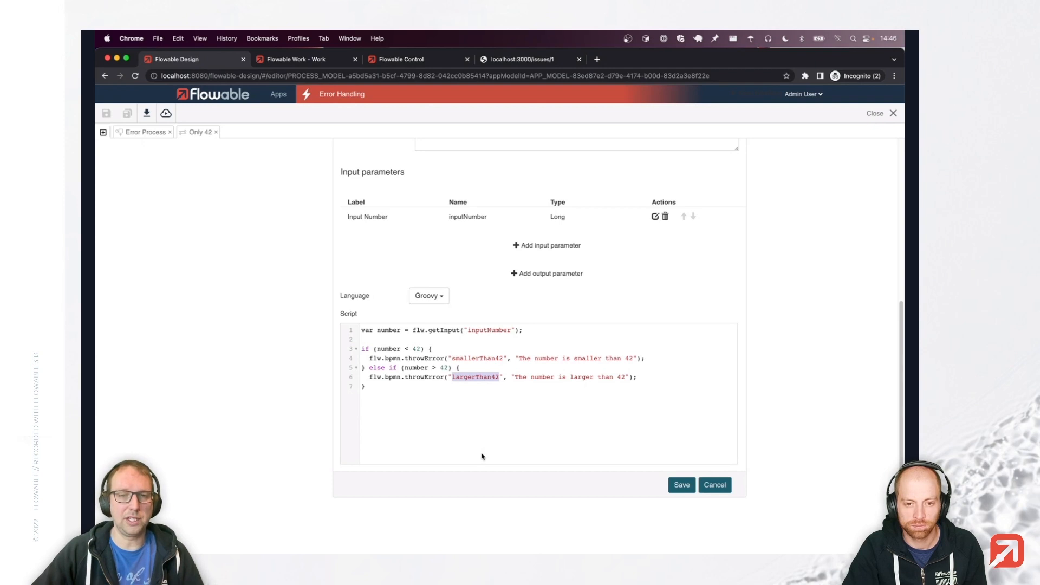
pyautogui.click(478, 443)
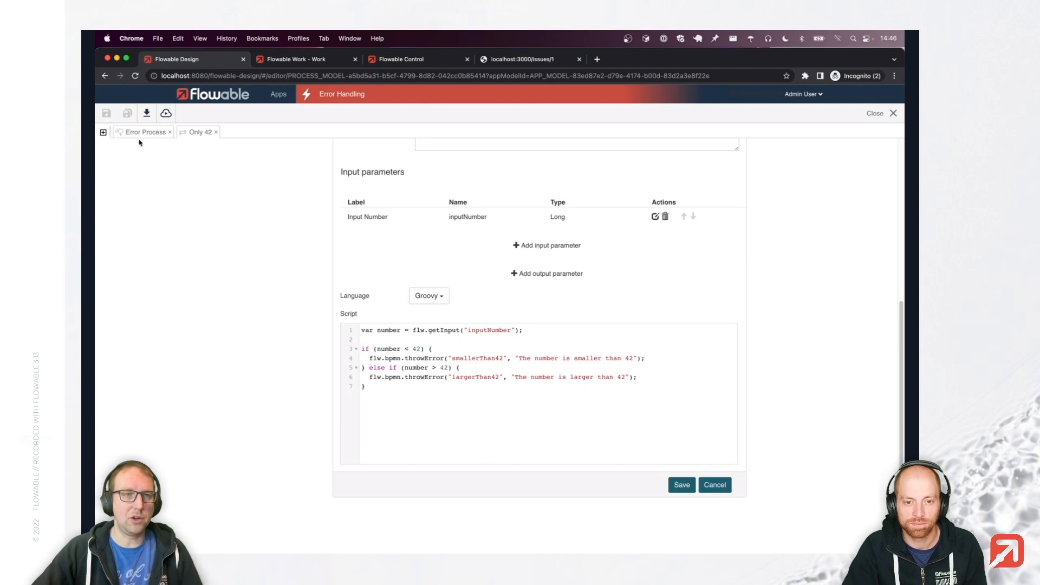
# Back on the Error Process diagram, inspect the error boundary event and the Not 42 user task.
pyautogui.click(142, 133)
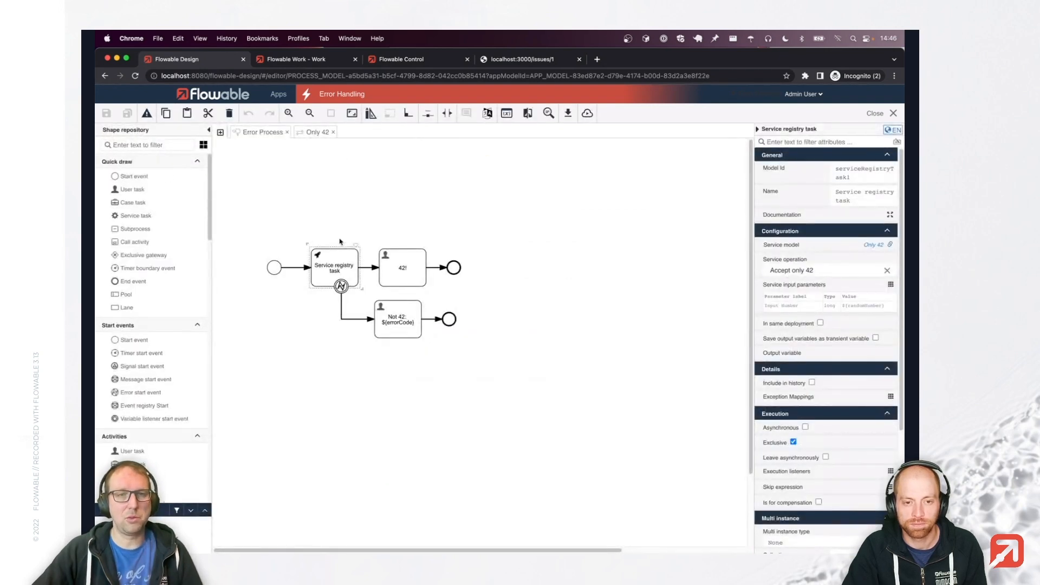
pyautogui.click(340, 286)
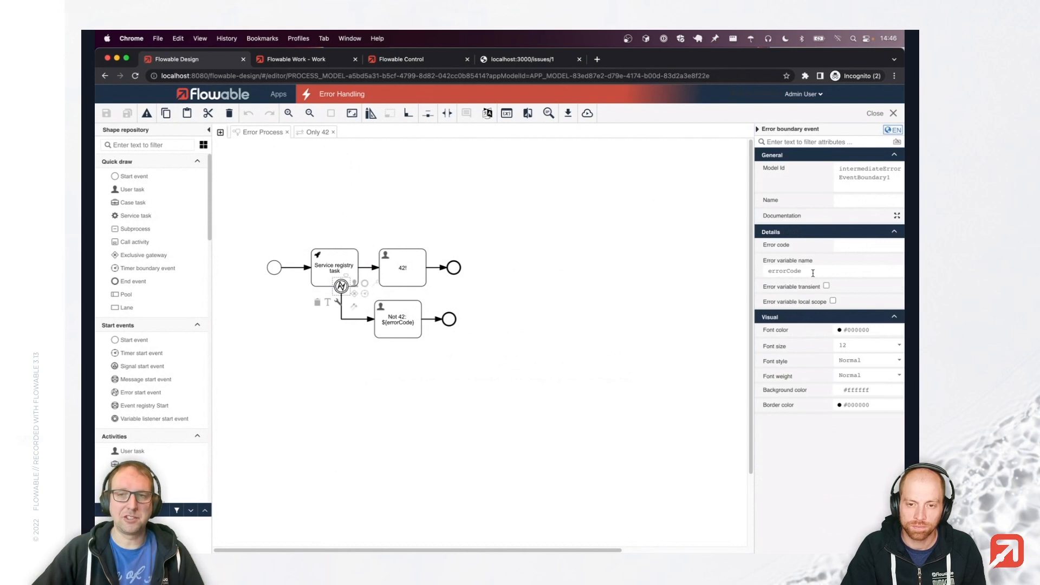
pyautogui.click(402, 333)
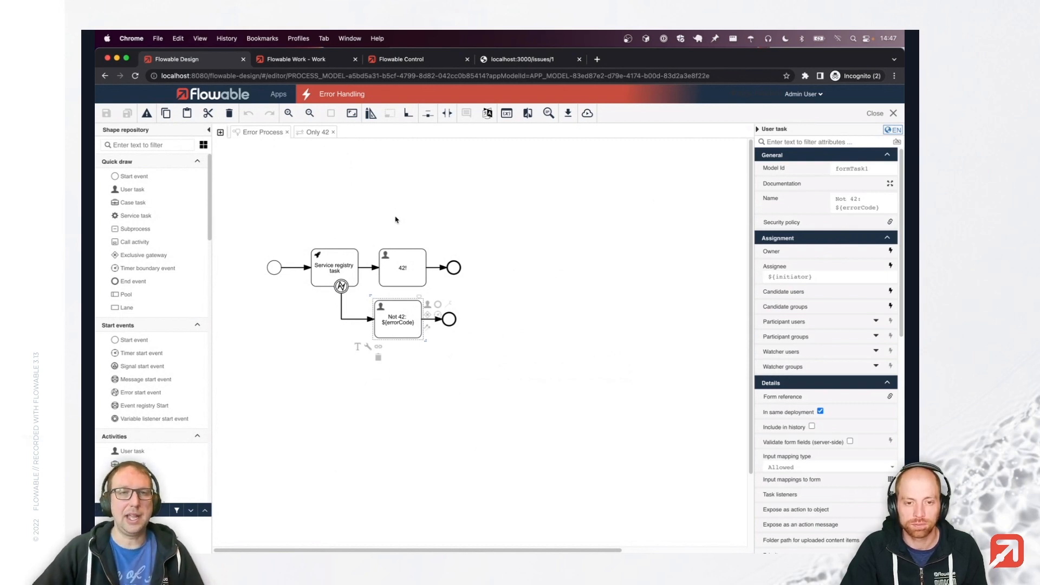
# Publish the Error Handling app and switch to Flowable Work.
pyautogui.click(588, 115)
pyautogui.click(614, 188)
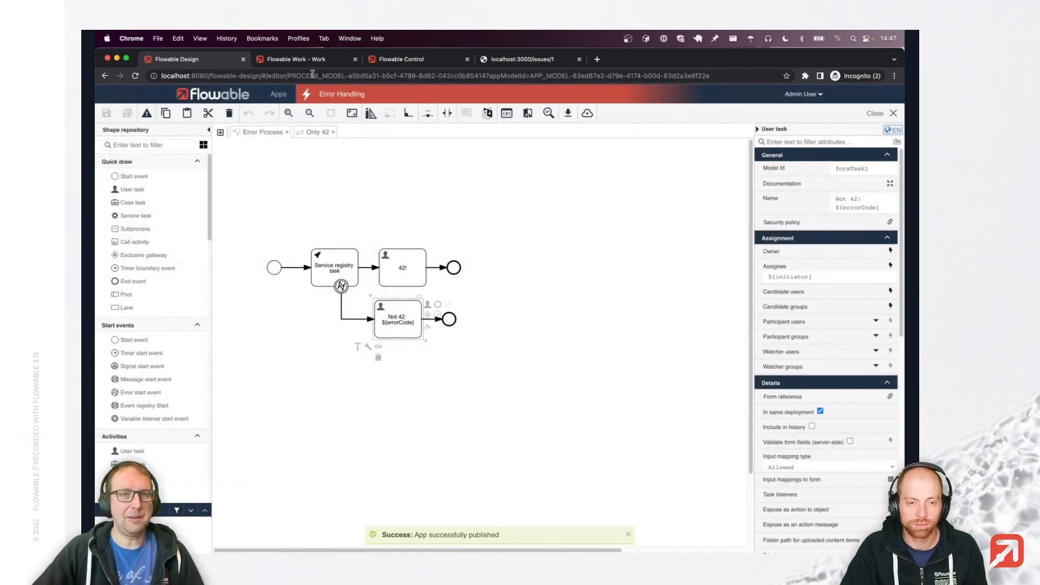
pyautogui.click(319, 60)
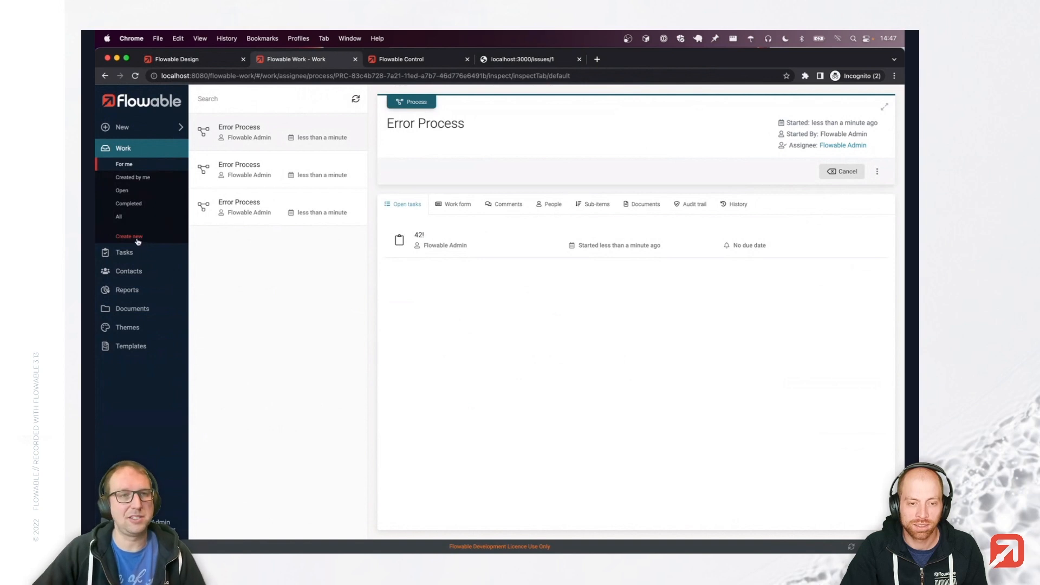
# Start a new Error Process with the random number 43.
pyautogui.click(136, 238)
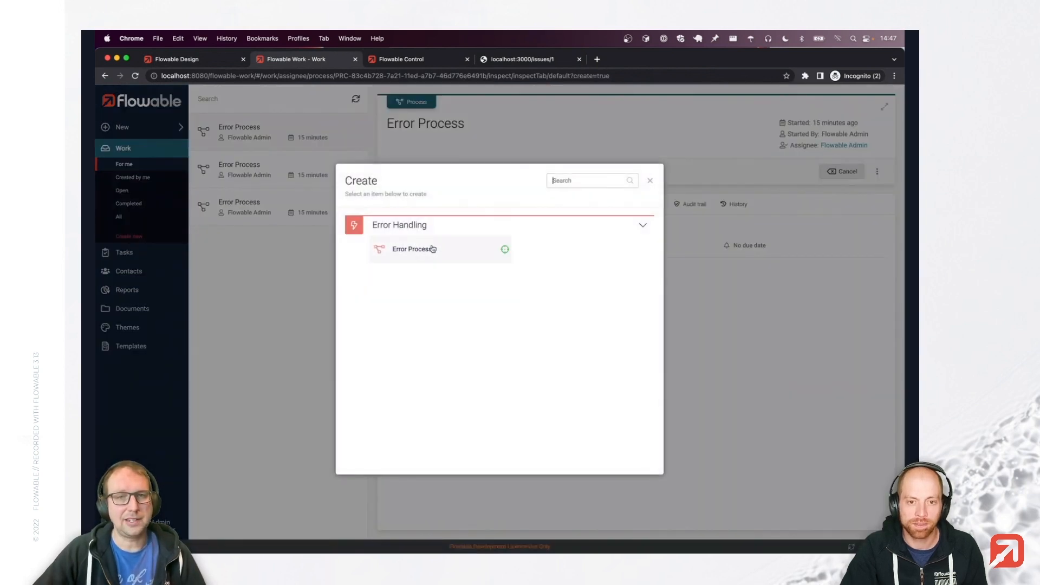
pyautogui.click(432, 247)
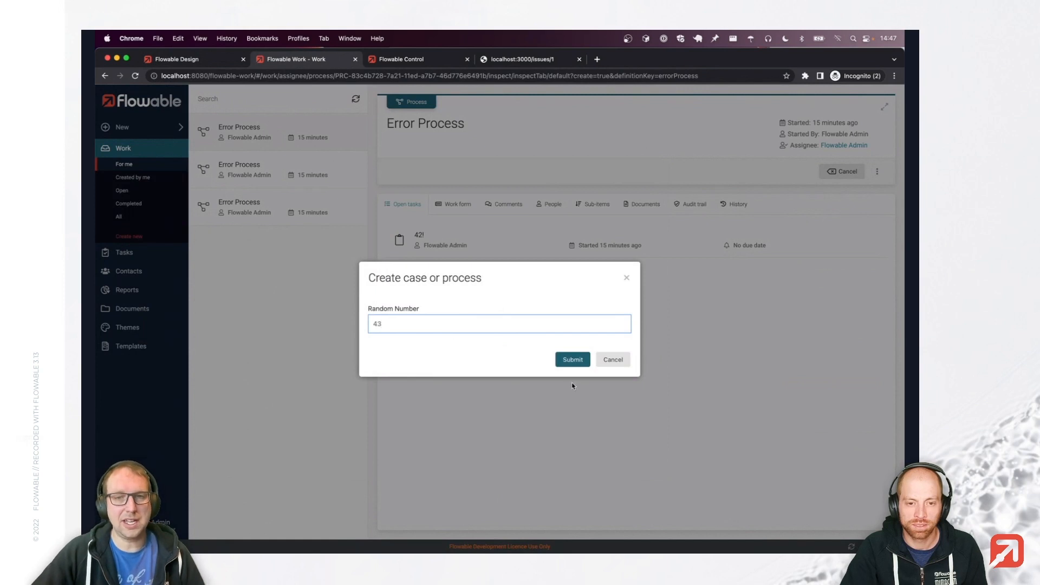
pyautogui.click(567, 362)
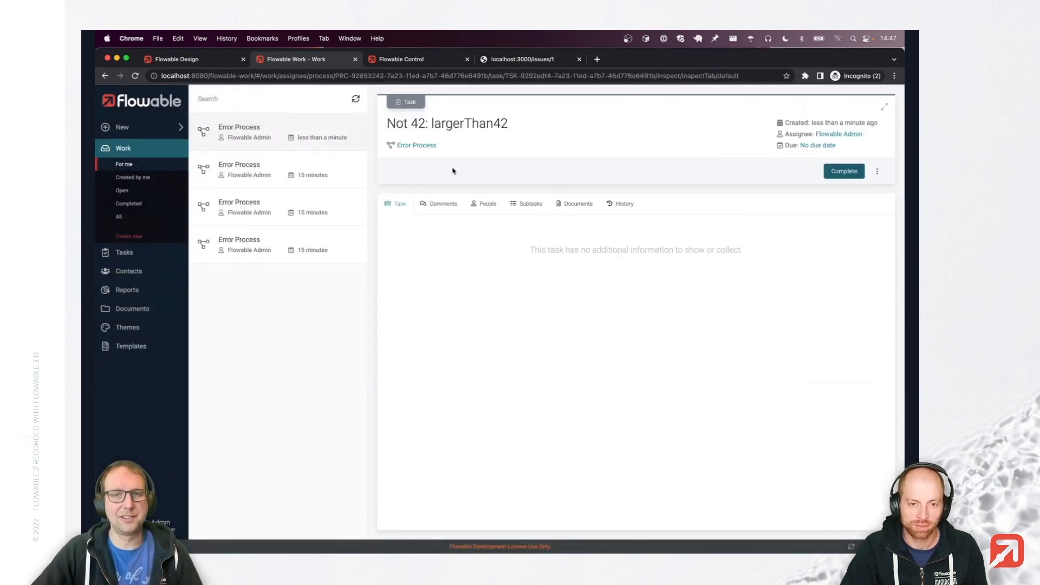
# Review the instance's history and its open Not 42: largerThan42 task, then return to Flowable Design.
pyautogui.click(421, 146)
pyautogui.click(736, 204)
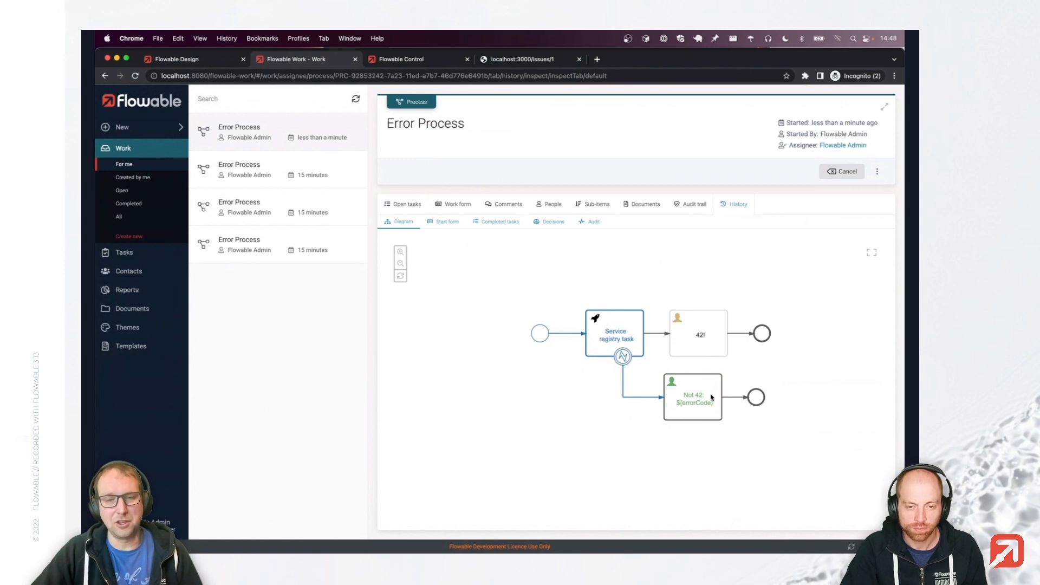
pyautogui.click(404, 207)
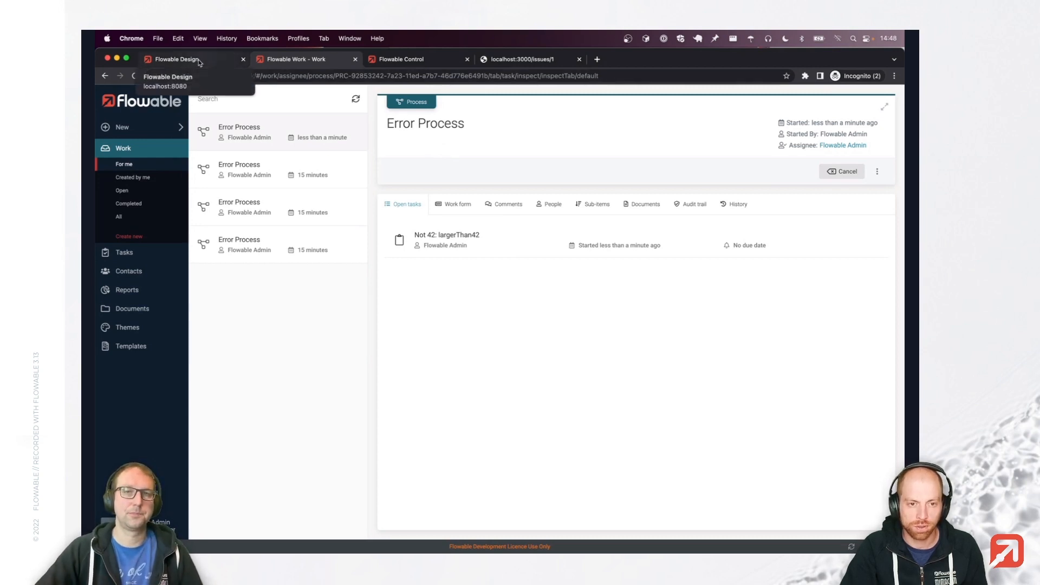
pyautogui.click(178, 59)
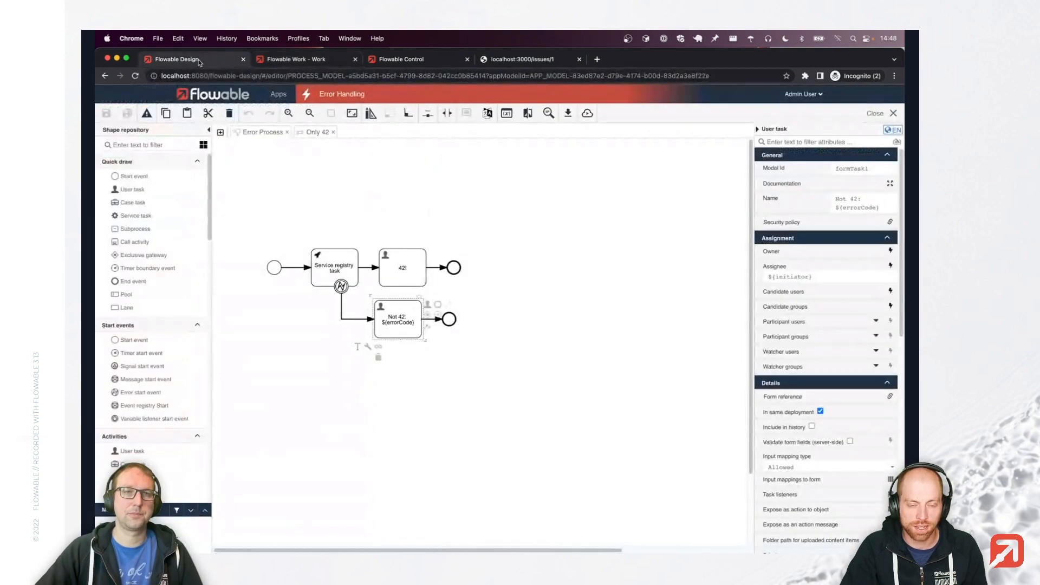
# Open the Issue data object from the Data object error example app.
pyautogui.click(530, 225)
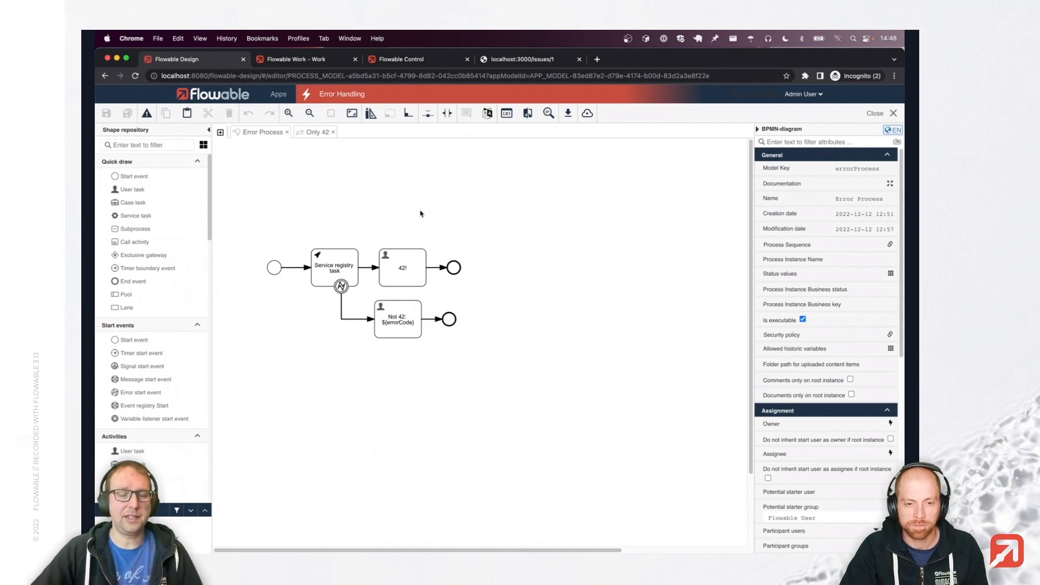
pyautogui.click(279, 94)
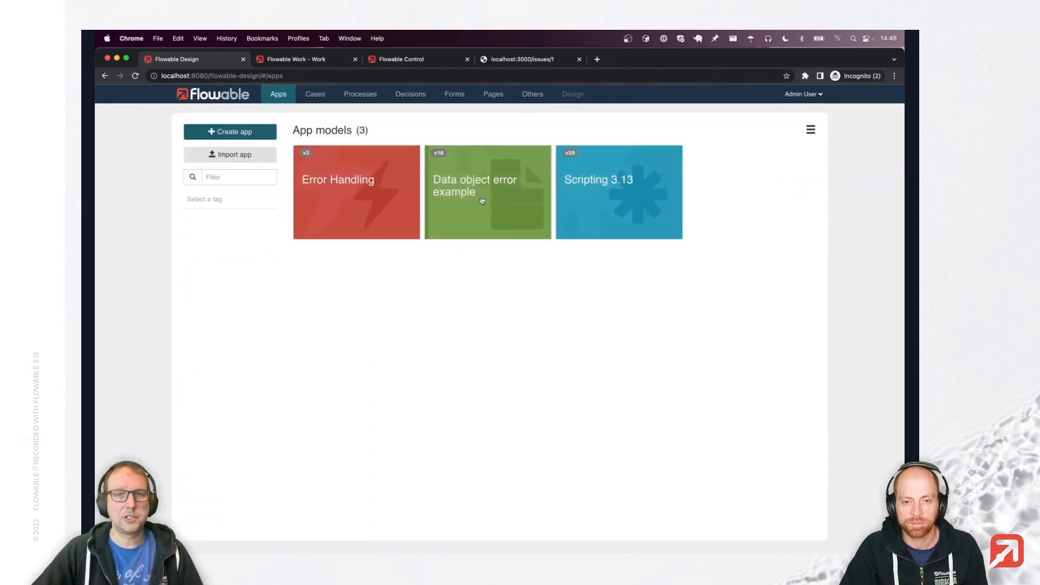
pyautogui.click(482, 201)
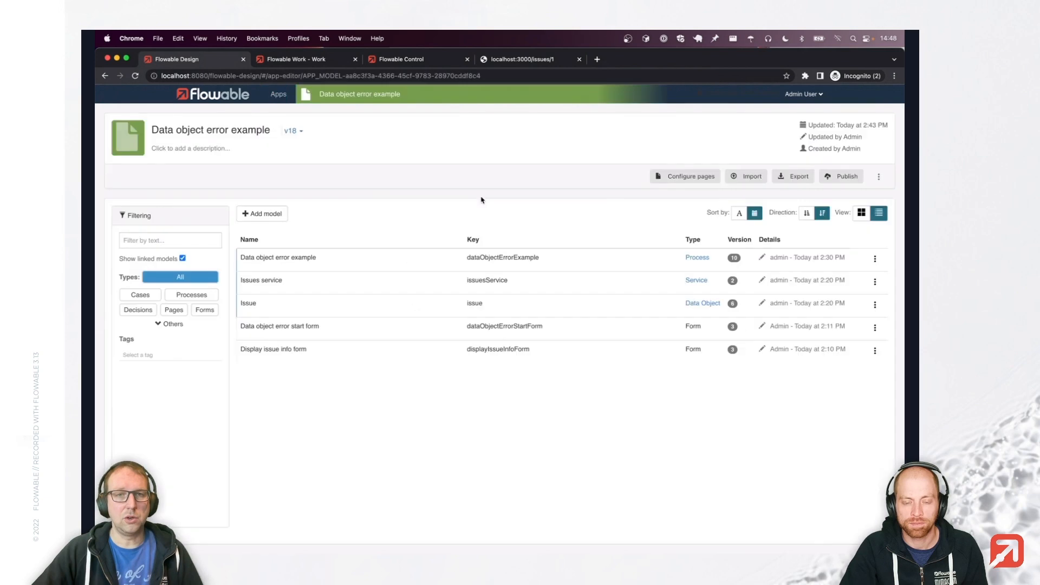
pyautogui.click(385, 307)
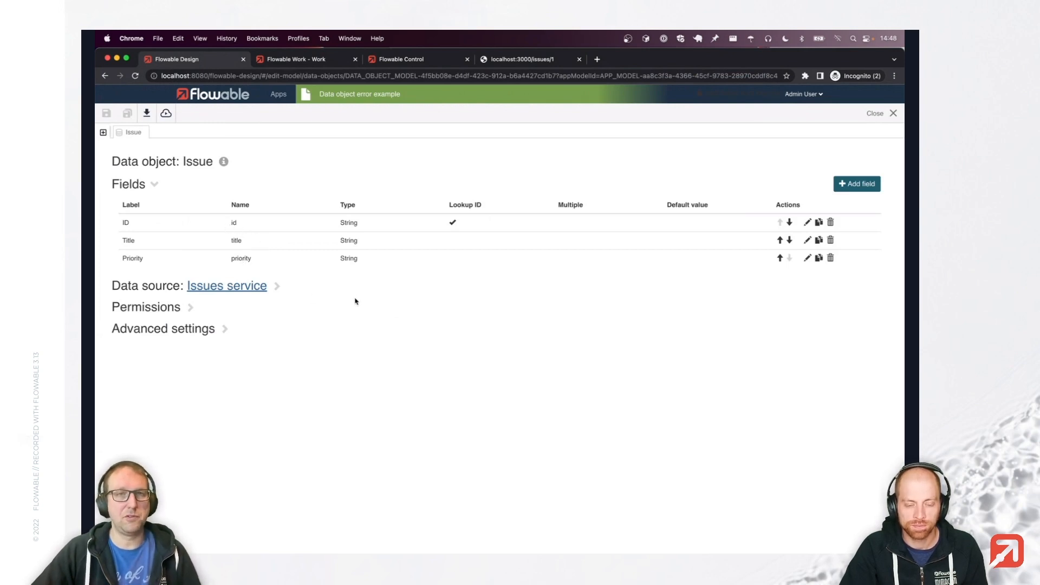
# Reload the localhost:3000/issues/1 JSON page, then return to the Issue data object.
pyautogui.click(529, 57)
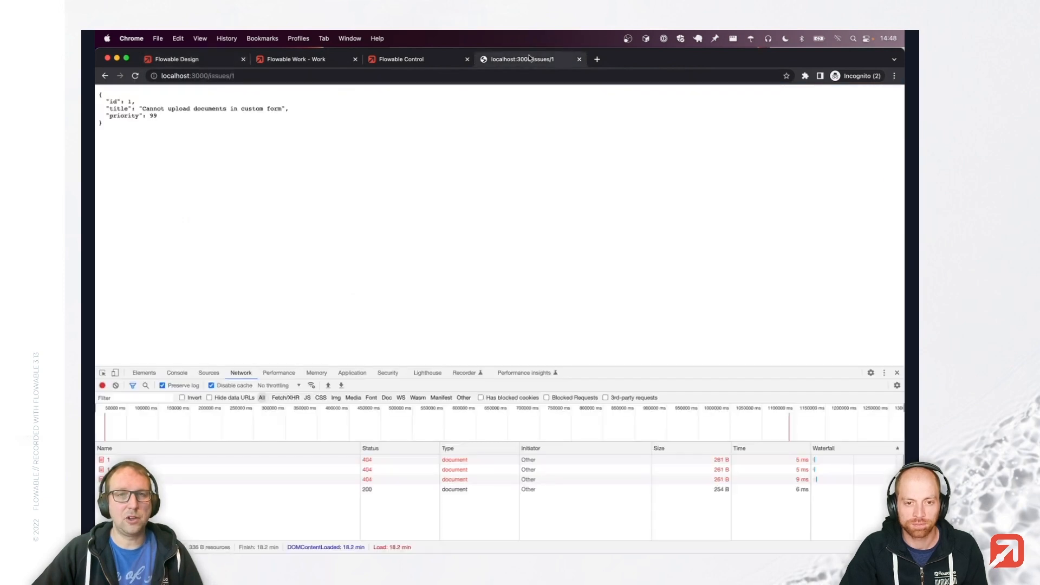
pyautogui.click(135, 76)
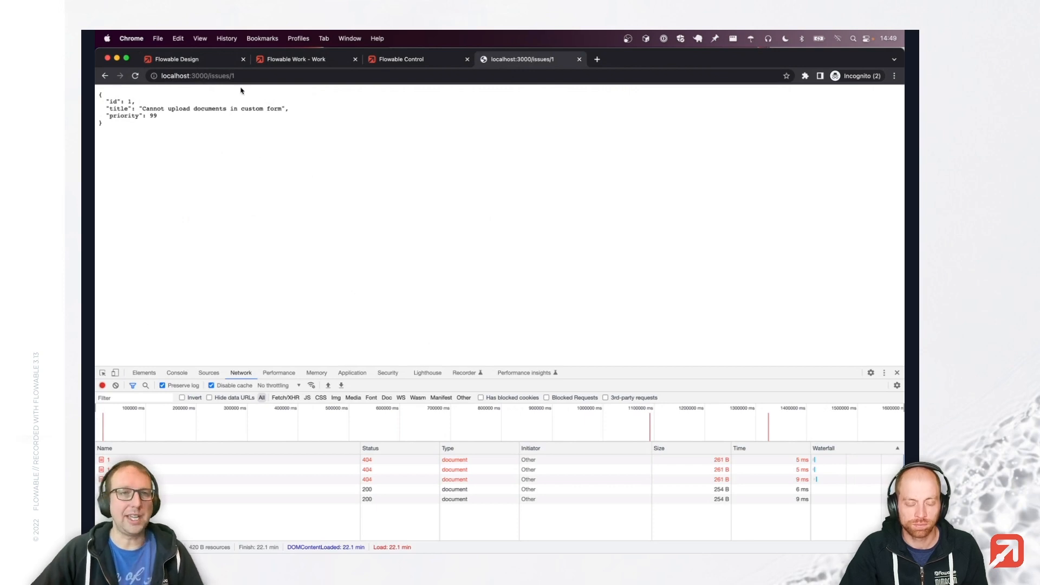
pyautogui.click(204, 64)
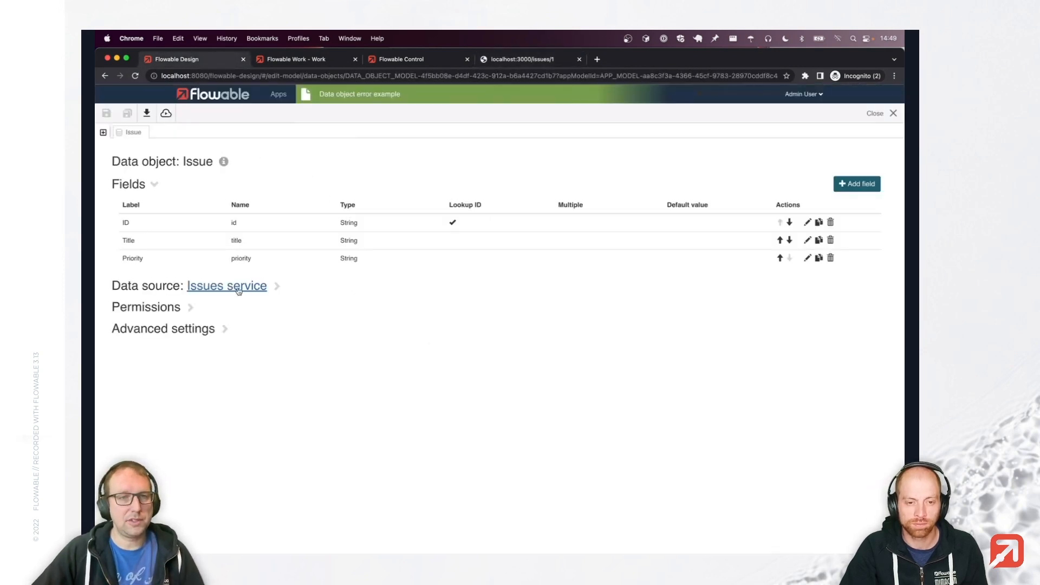
# Open the linked Issues service model and scroll through its definition.
pyautogui.click(236, 291)
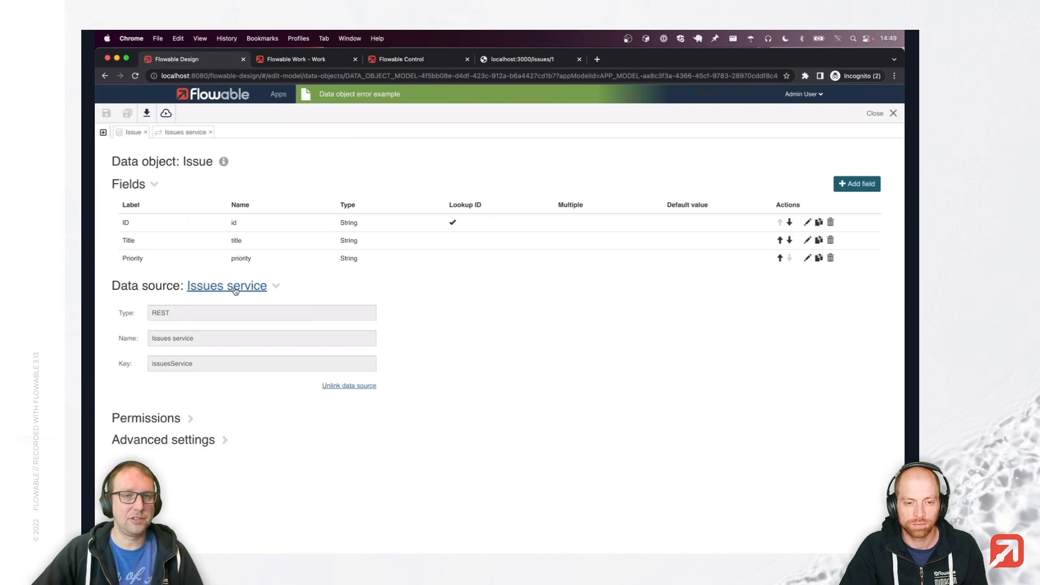
pyautogui.scroll(-2, 509, 308)
pyautogui.scroll(-3, 509, 308)
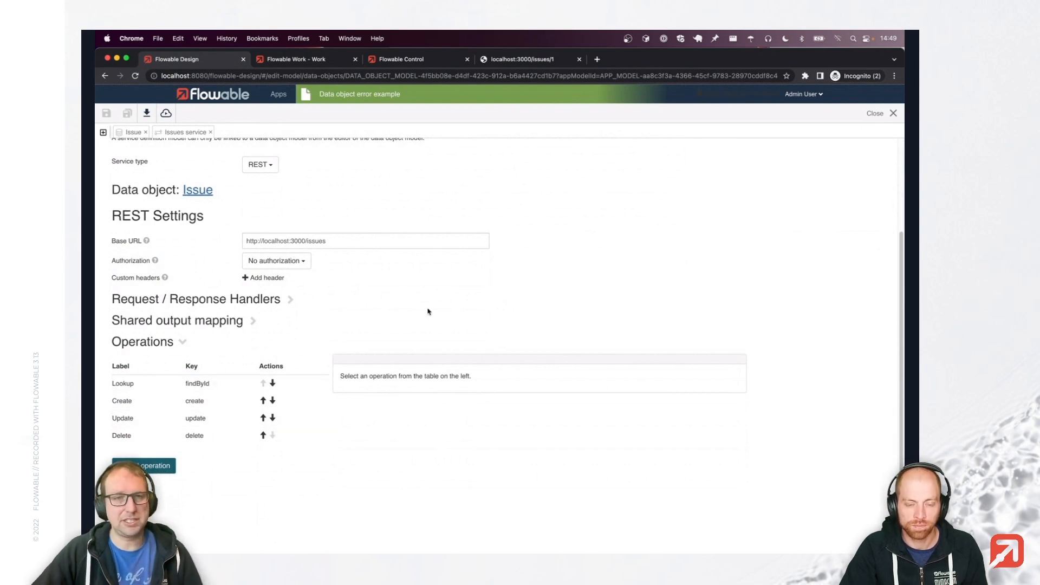
# Open the Data object error example process and select its start event.
pyautogui.click(103, 132)
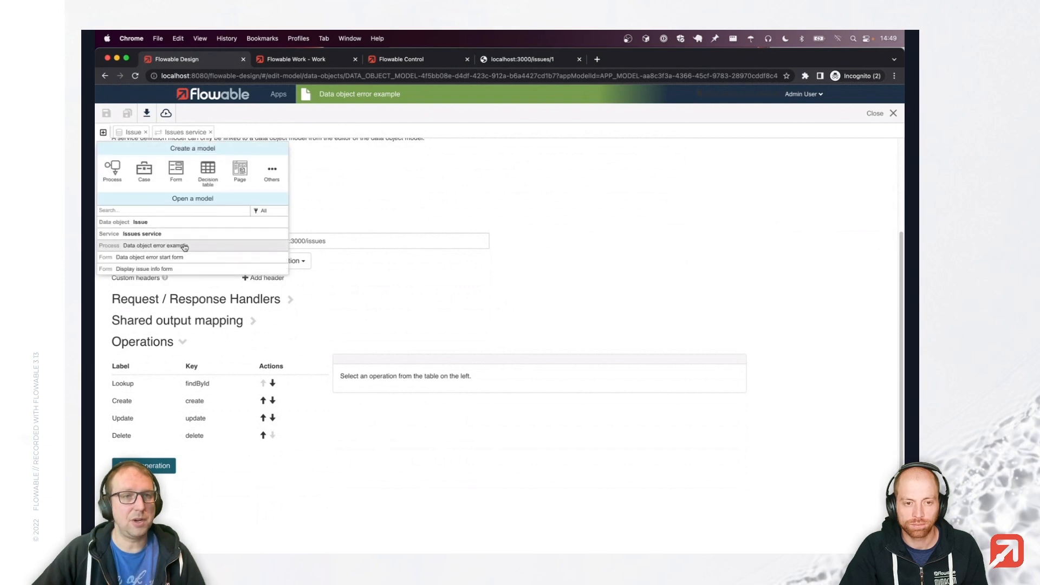
pyautogui.click(185, 248)
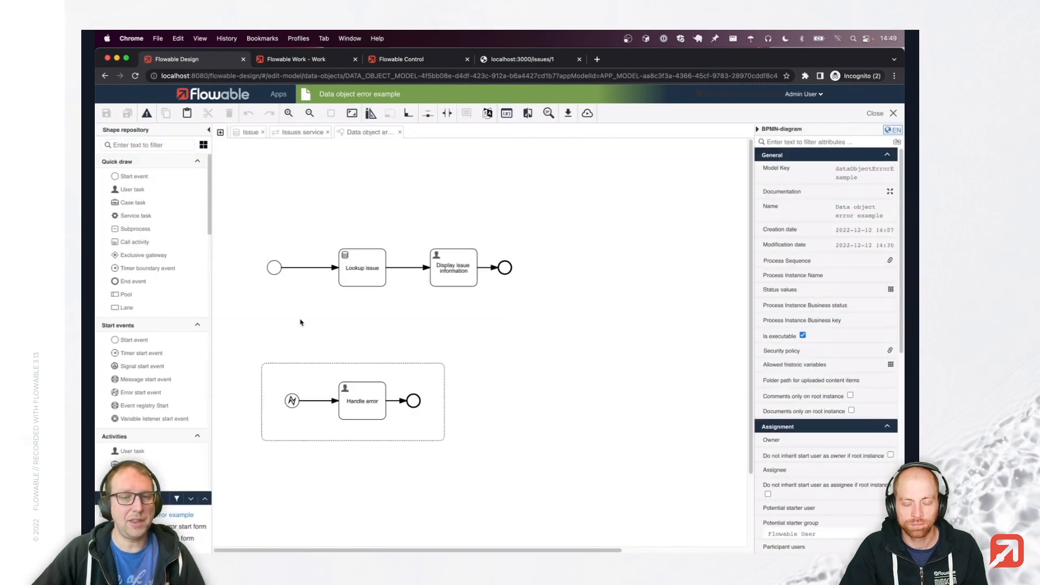
pyautogui.click(274, 271)
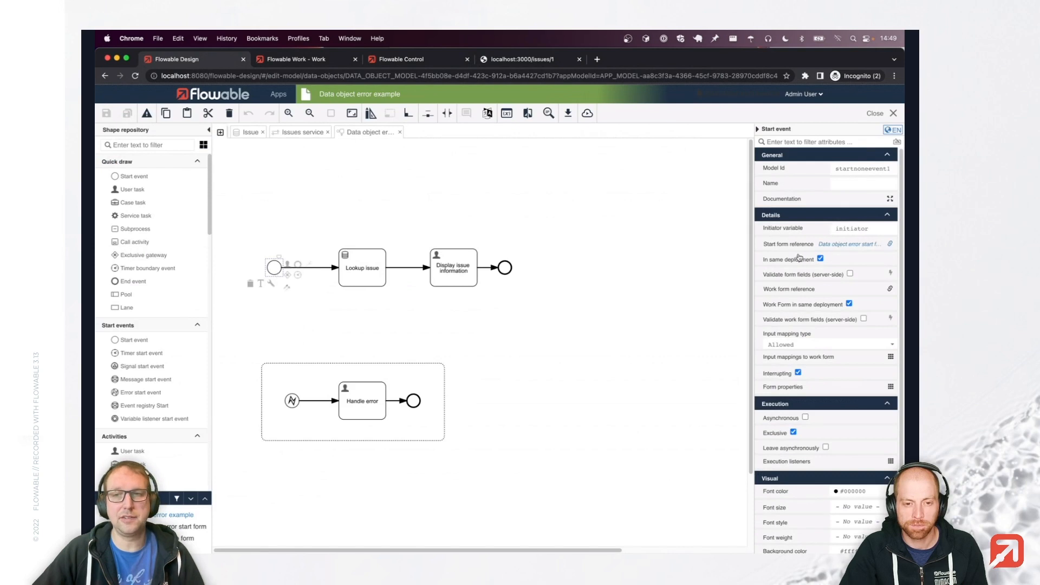
# Review the start form and the Lookup issue task's operation field mapping without changes.
pyautogui.click(843, 245)
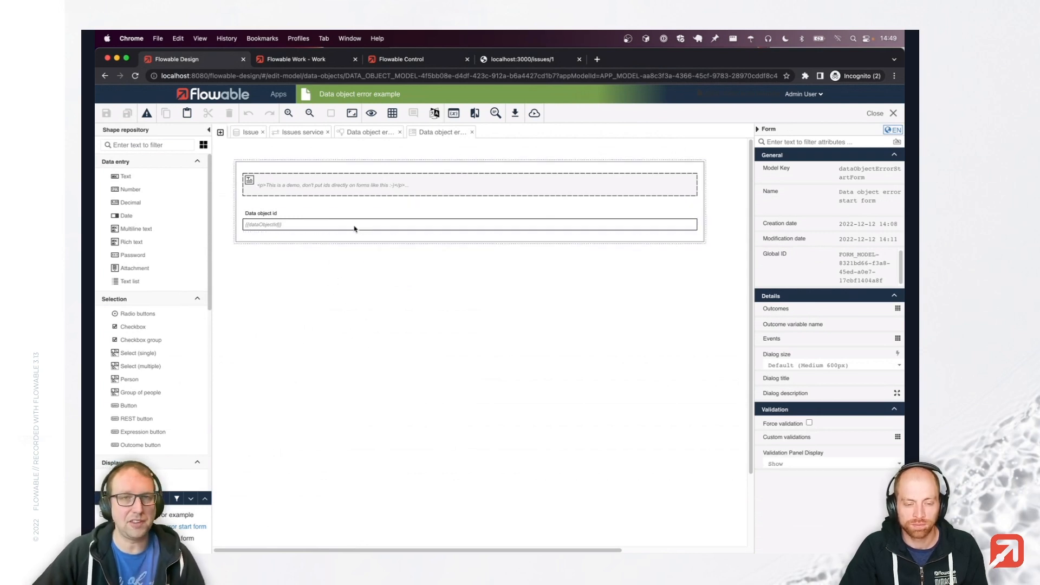
pyautogui.click(366, 133)
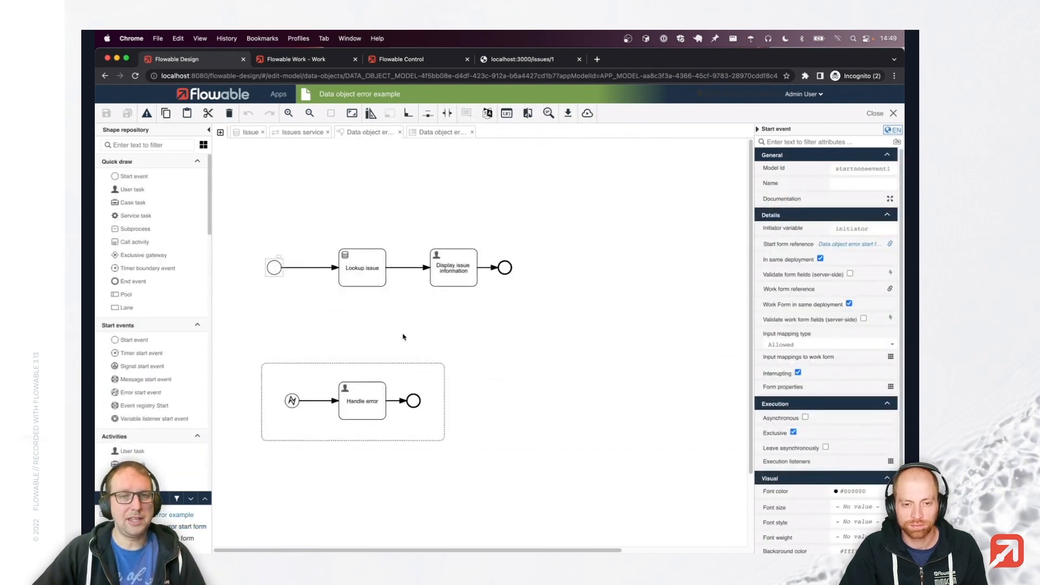
pyautogui.click(373, 269)
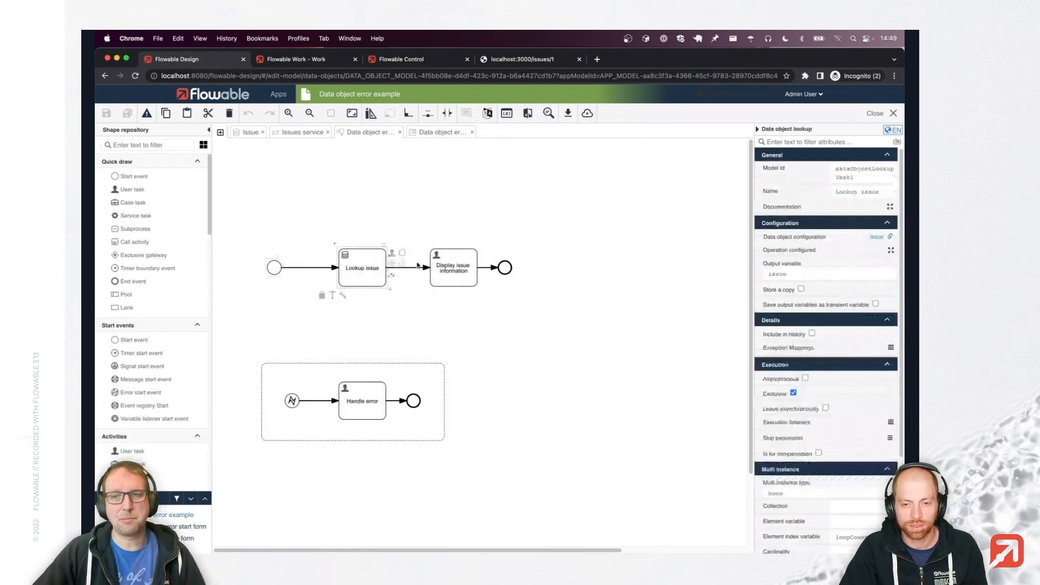
pyautogui.click(798, 254)
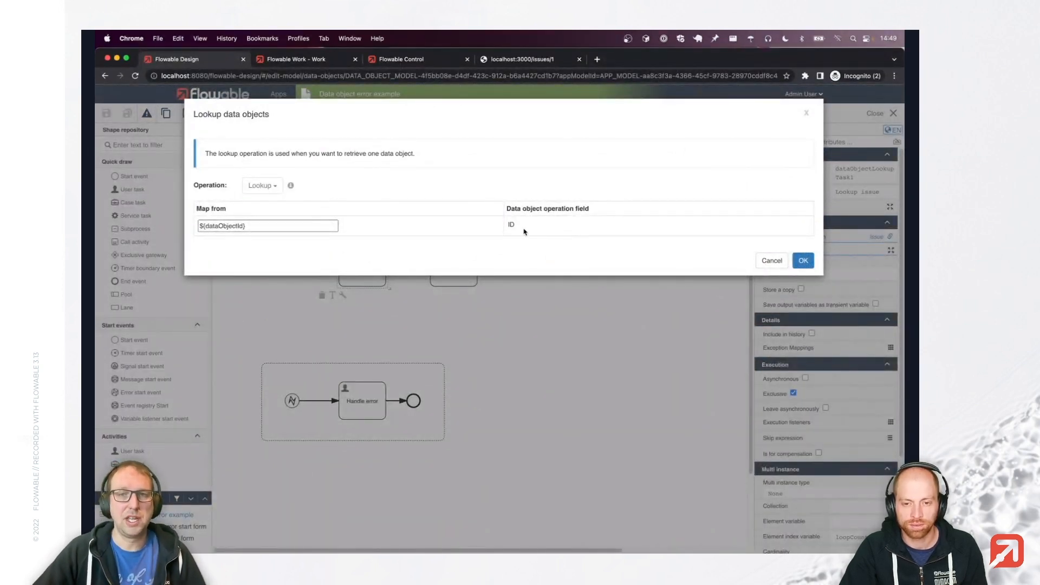
pyautogui.click(772, 260)
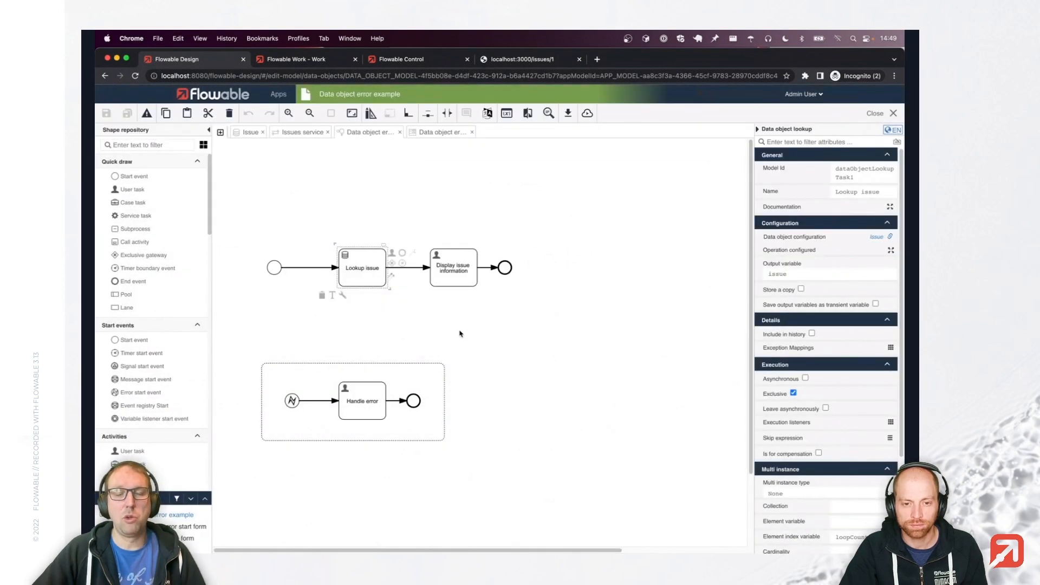
# Open the Display issue info form, then return to the process diagram.
pyautogui.click(457, 276)
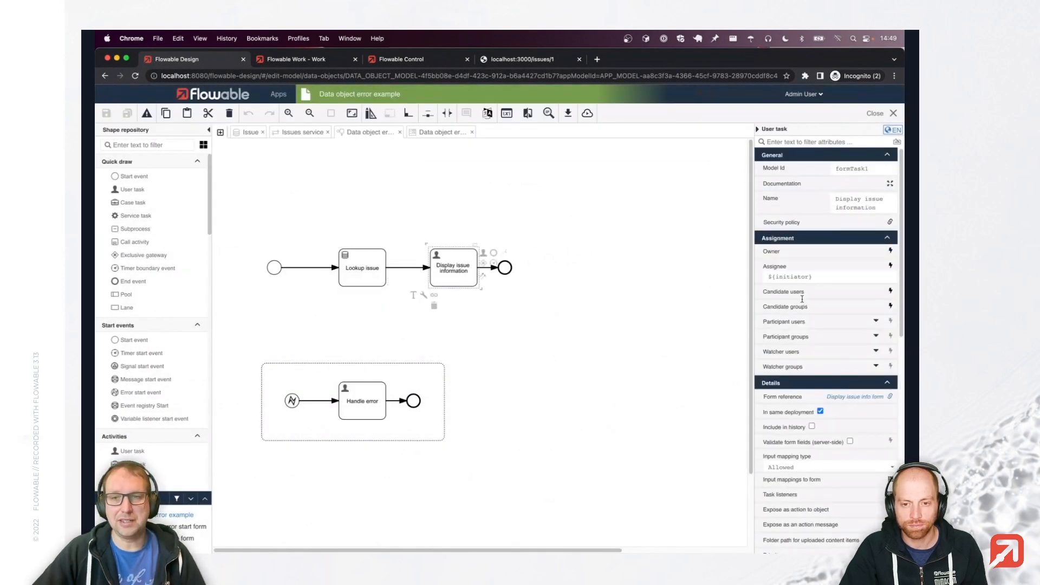
pyautogui.click(837, 397)
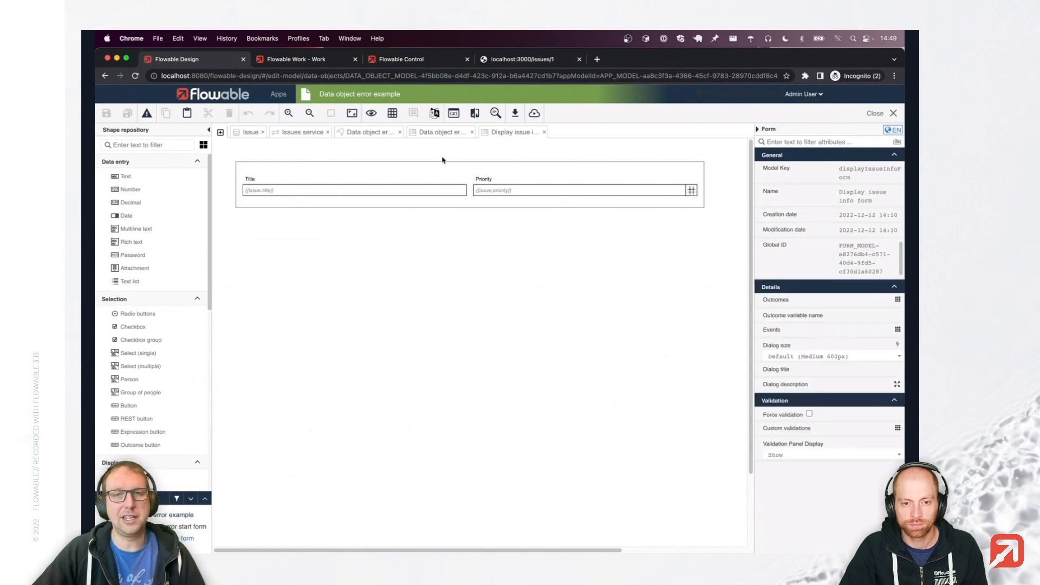
pyautogui.click(352, 134)
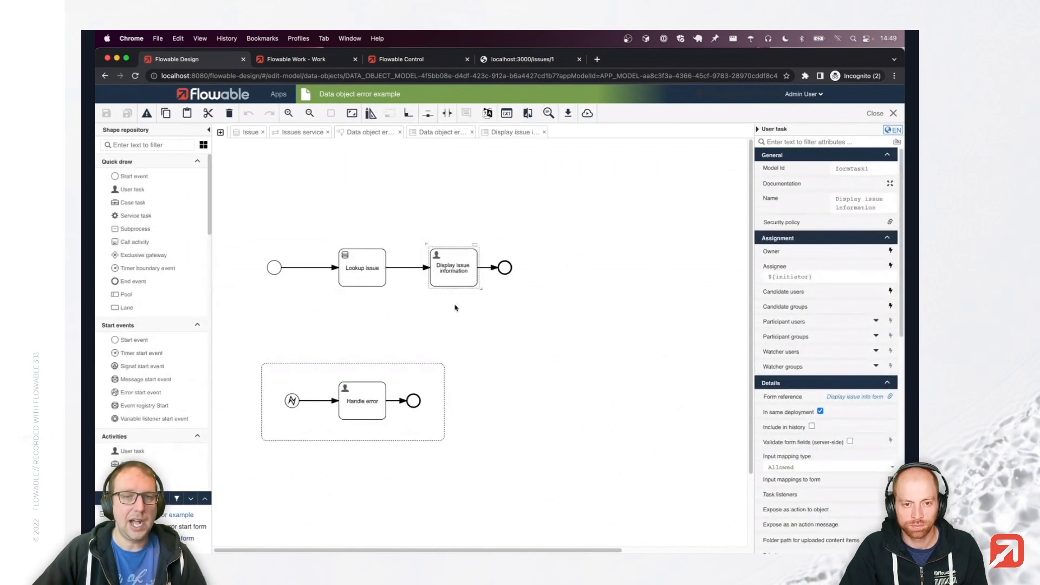
pyautogui.click(345, 316)
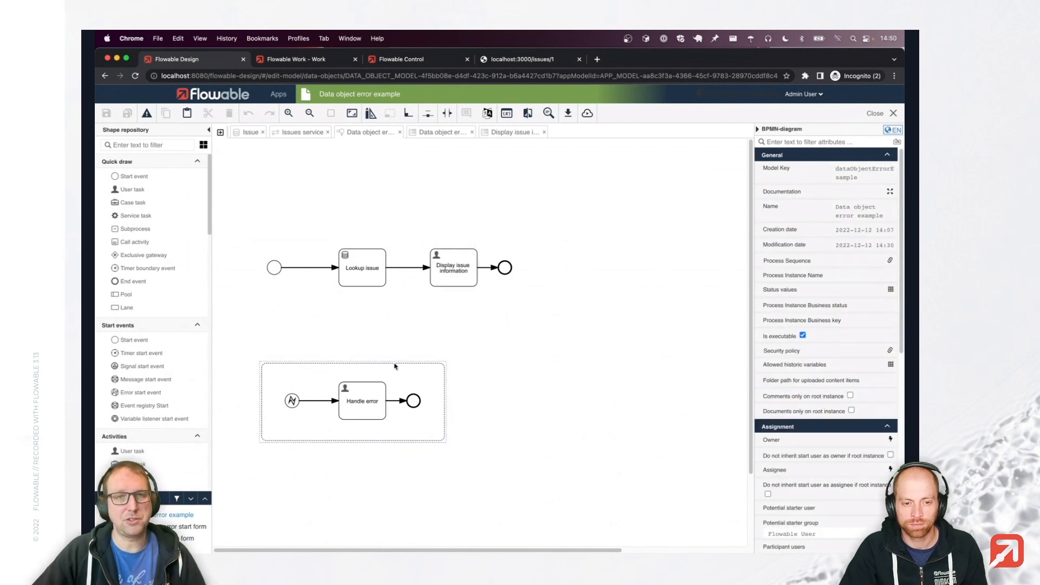
# Publish the app and start a Data object error example process for issue 1.
pyautogui.click(588, 113)
pyautogui.click(614, 181)
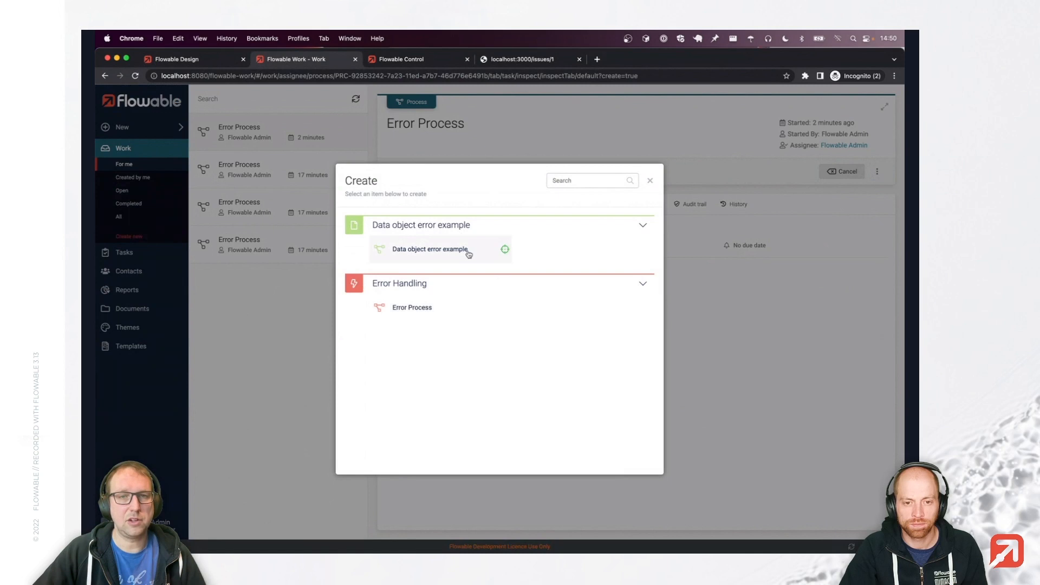
pyautogui.click(468, 254)
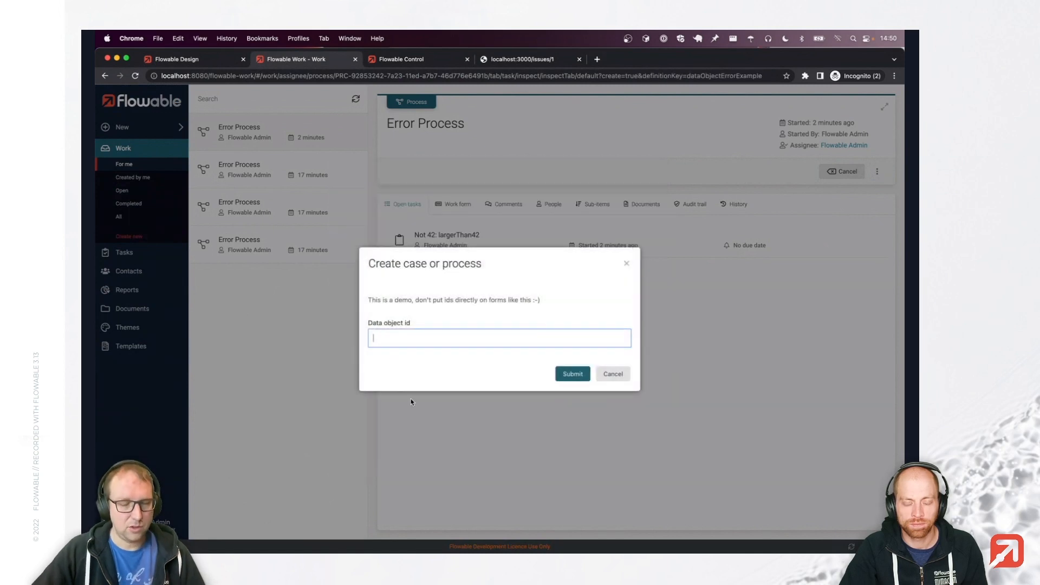
pyautogui.click(544, 58)
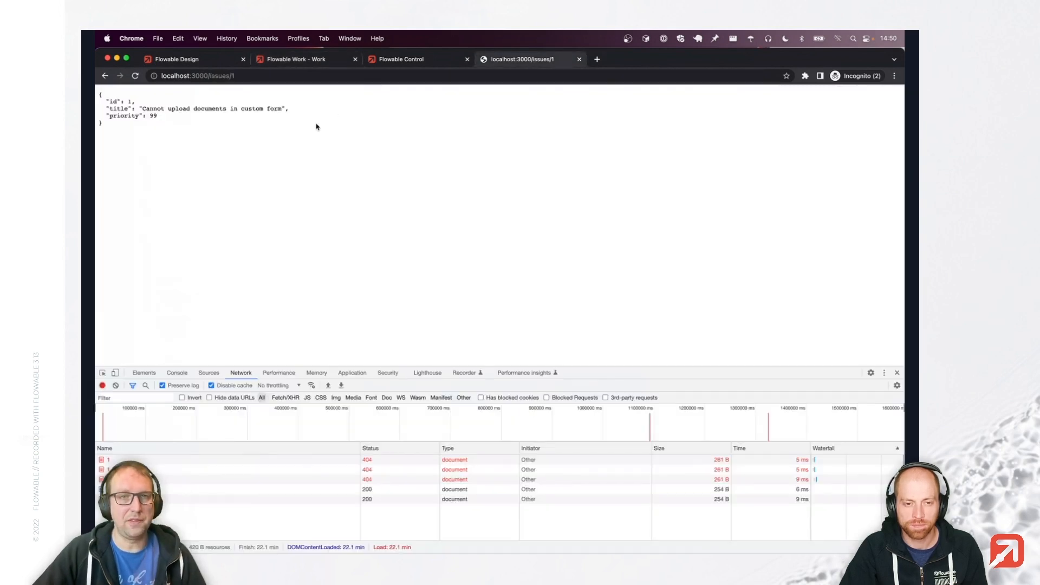
pyautogui.click(289, 59)
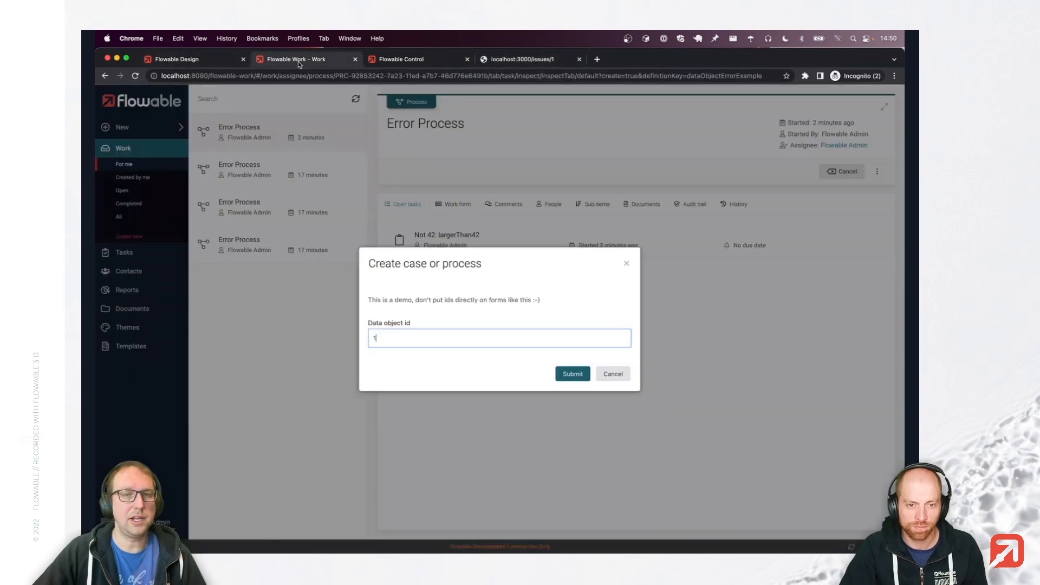
pyautogui.click(564, 373)
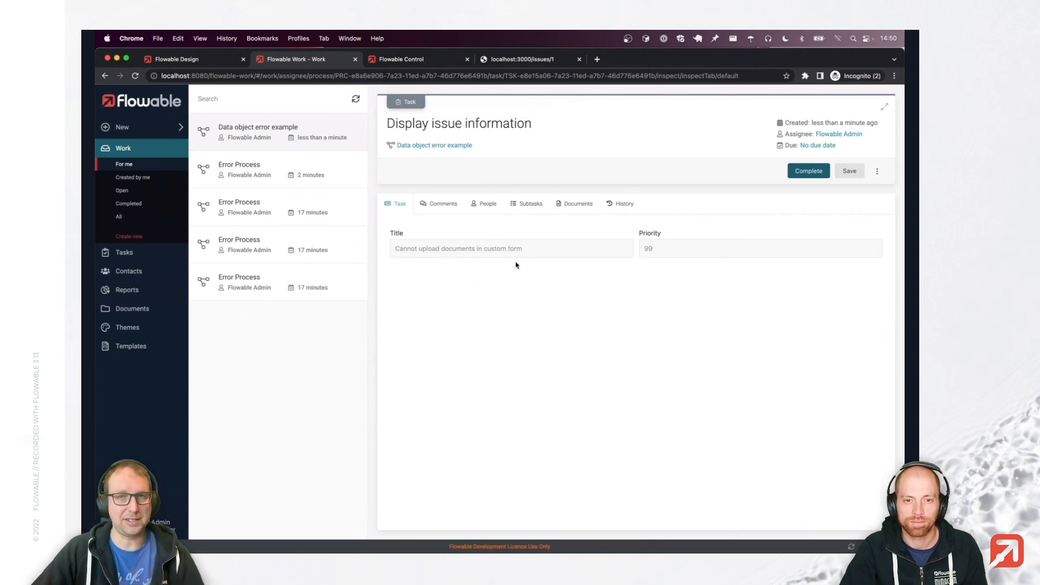
pyautogui.click(200, 60)
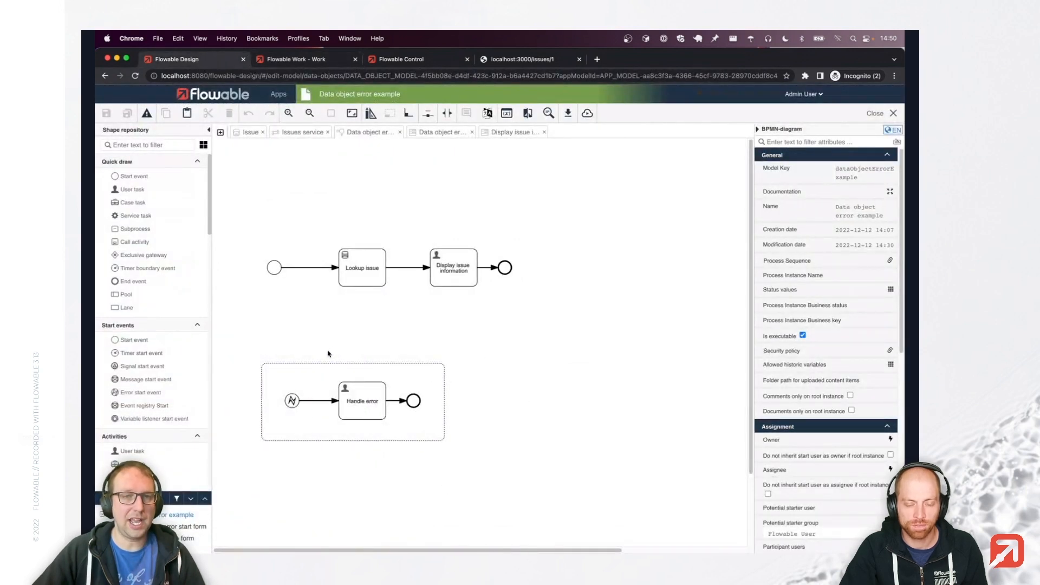
pyautogui.click(292, 400)
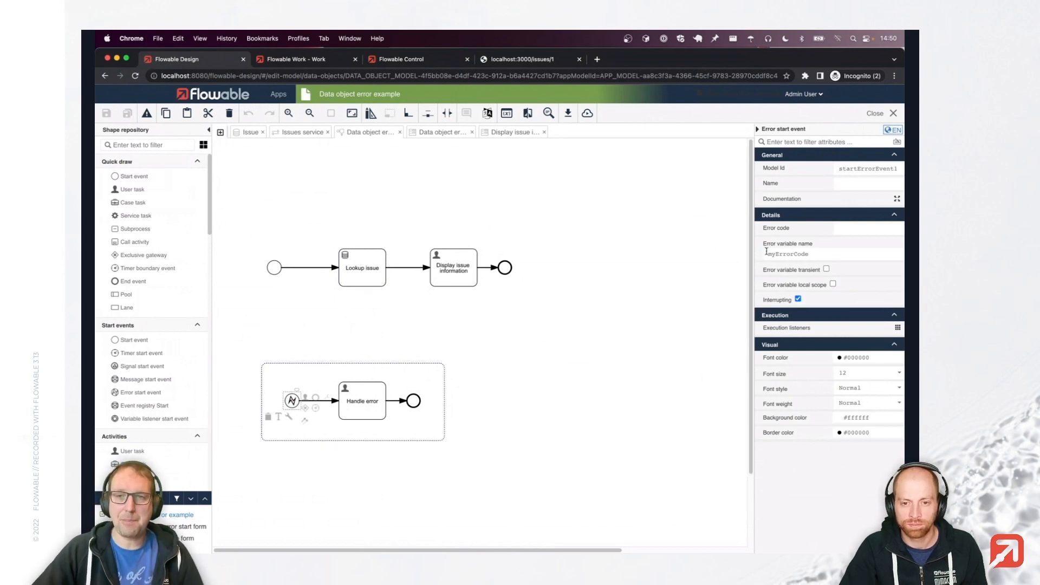
pyautogui.click(360, 409)
pyautogui.click(550, 450)
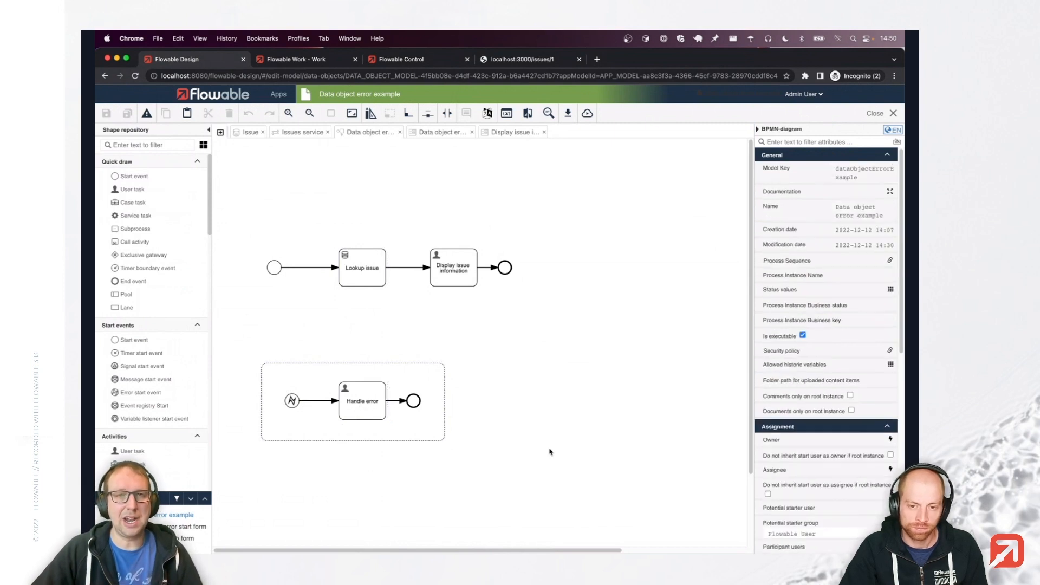
pyautogui.click(310, 61)
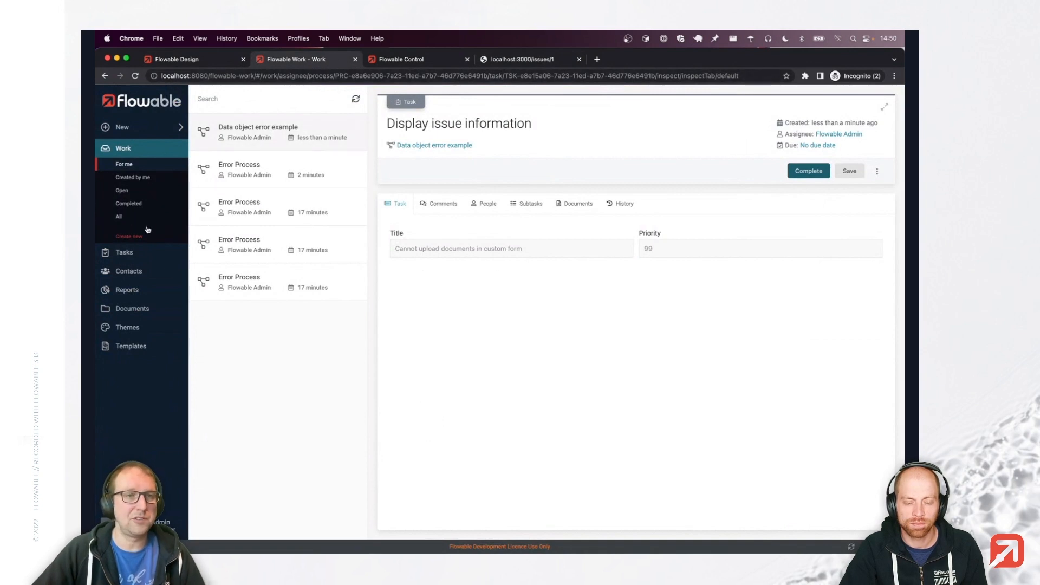
# Load issue 2 from the issue service, which returns HTTP ERROR 500.
pyautogui.click(526, 61)
pyautogui.press('super+l')
pyautogui.press('Right')
pyautogui.press('BackSpace')
pyautogui.write('2')
pyautogui.press('Return')
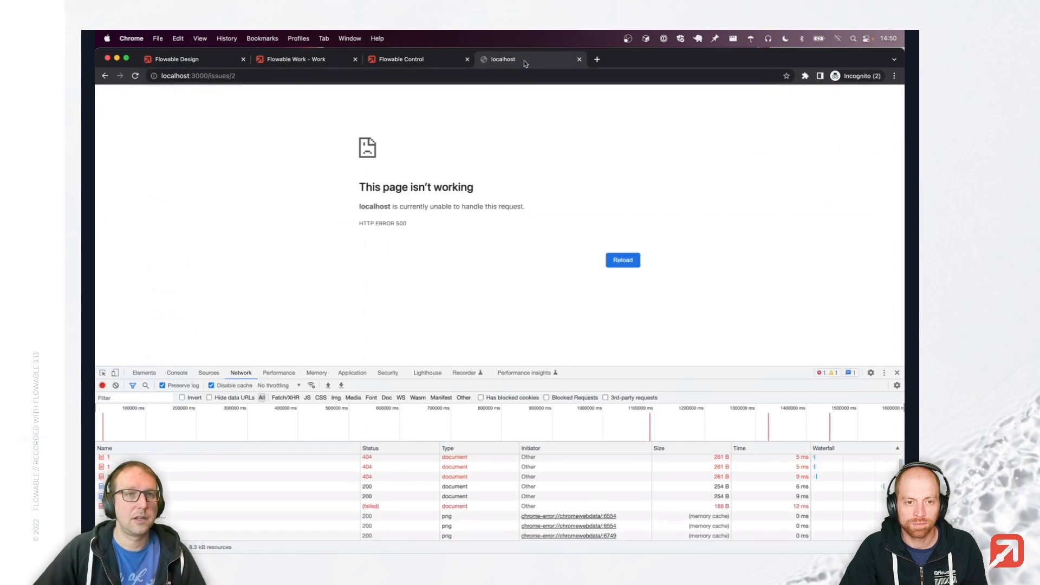
pyautogui.moveTo(354, 226); pyautogui.dragTo(424, 225)
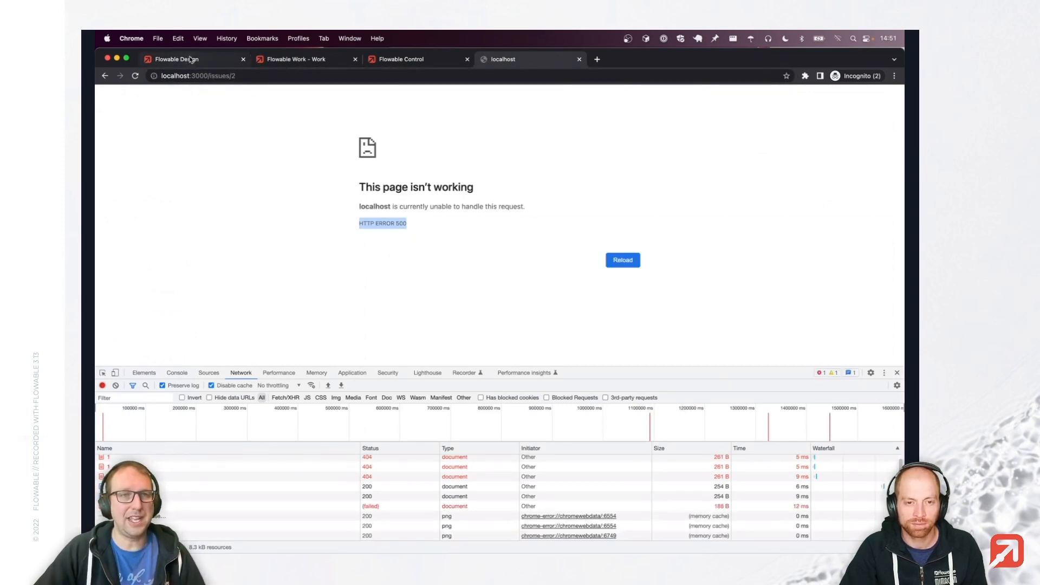
# Start a Data object error example process with id 2 and open it from the Handle error task.
pyautogui.click(295, 59)
pyautogui.click(149, 241)
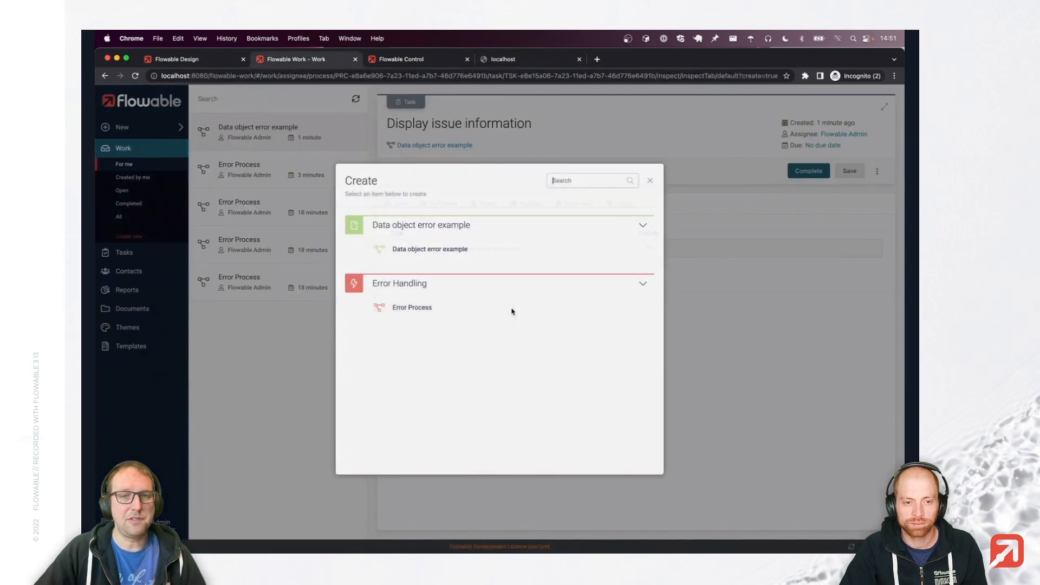
pyautogui.click(436, 252)
pyautogui.write('2')
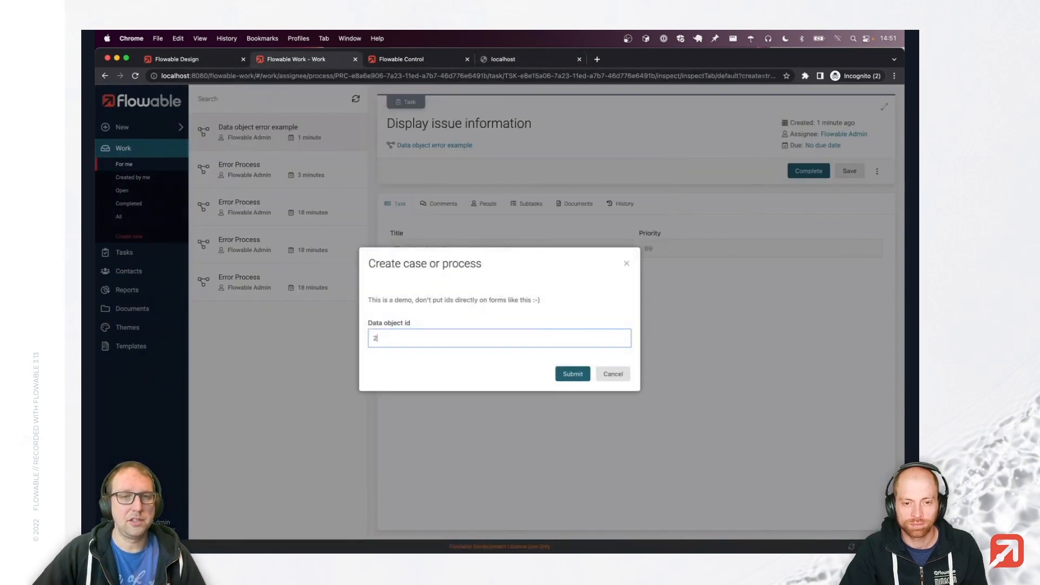
pyautogui.click(565, 372)
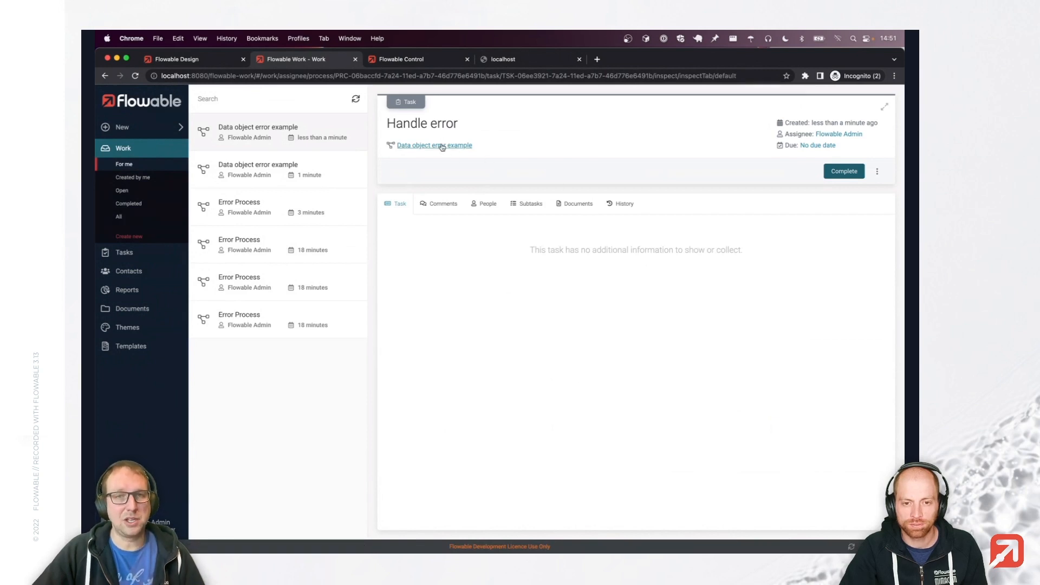
pyautogui.click(442, 147)
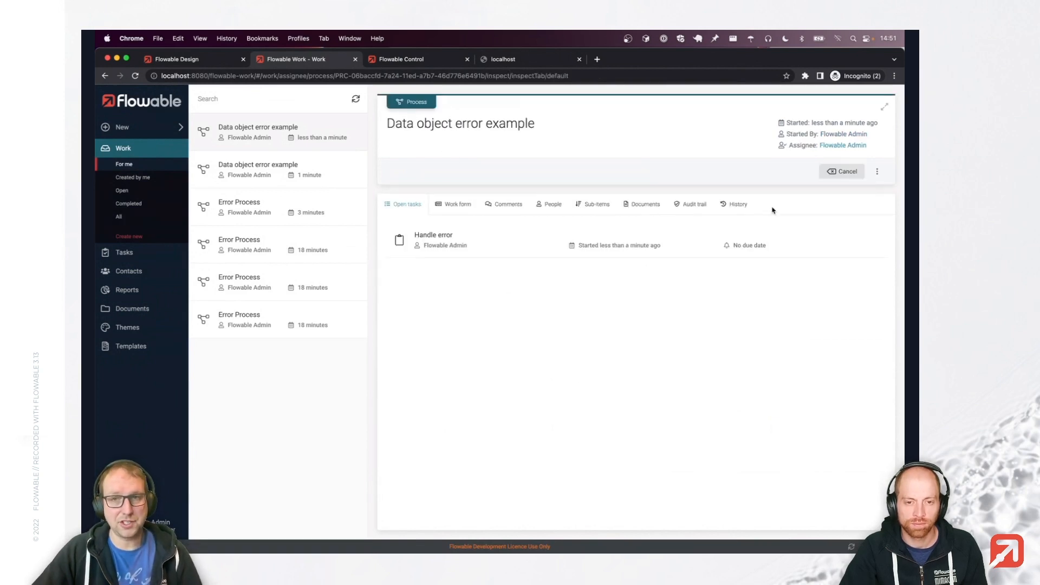
# Show the process instance's history diagram, briefly checking the model in the designer.
pyautogui.click(738, 205)
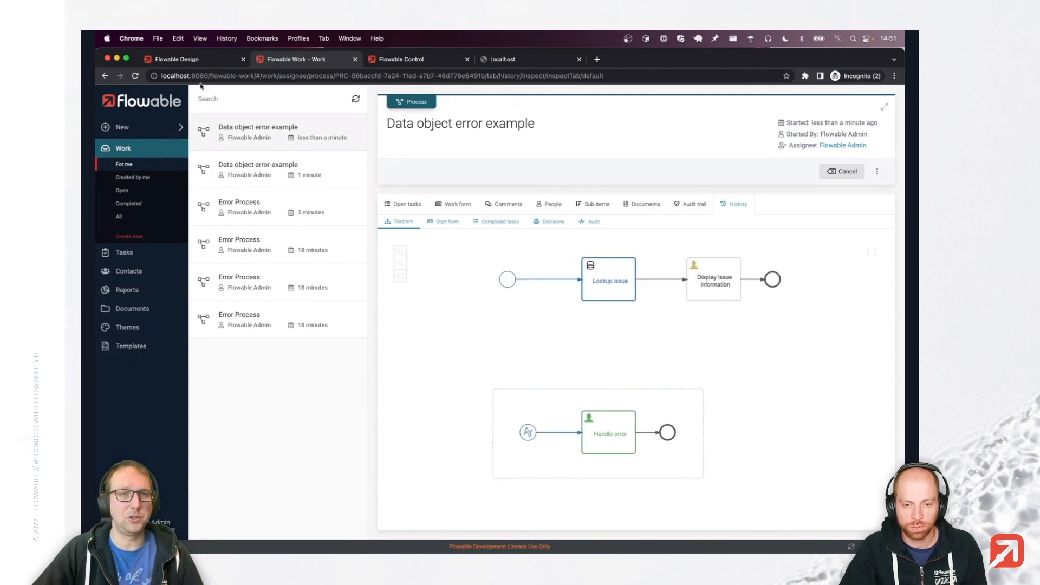
pyautogui.click(193, 60)
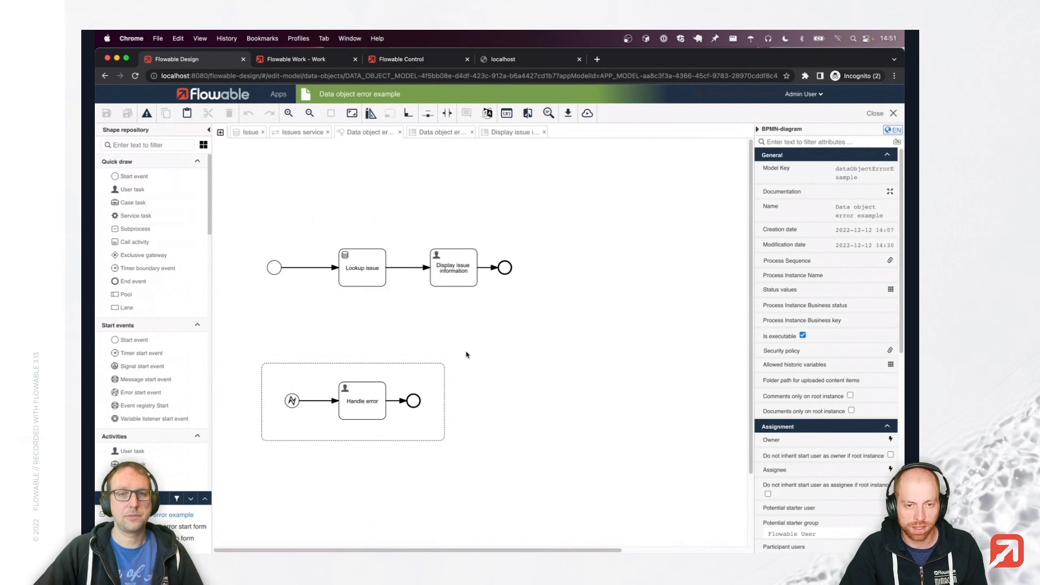
pyautogui.click(317, 62)
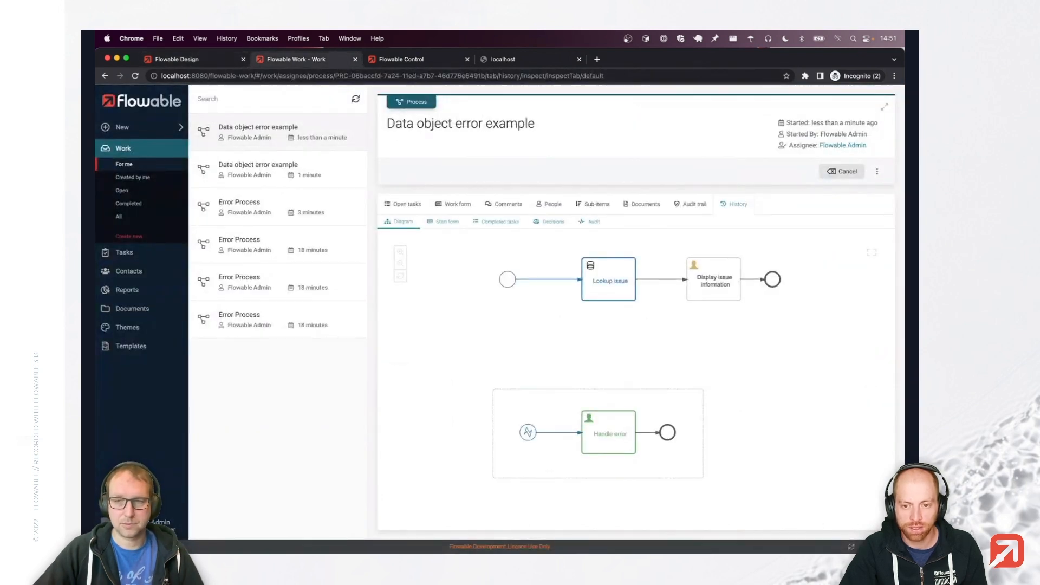
# In Flowable Inspect, review the variables and highlight the findById part of myErrorCode findById500.
pyautogui.click(757, 548)
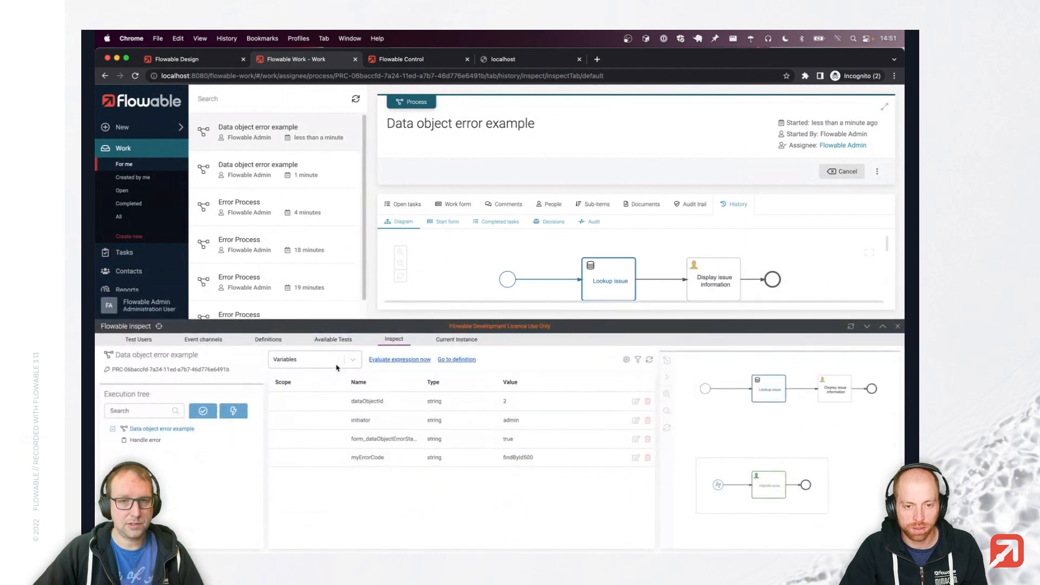
pyautogui.doubleClick(514, 457)
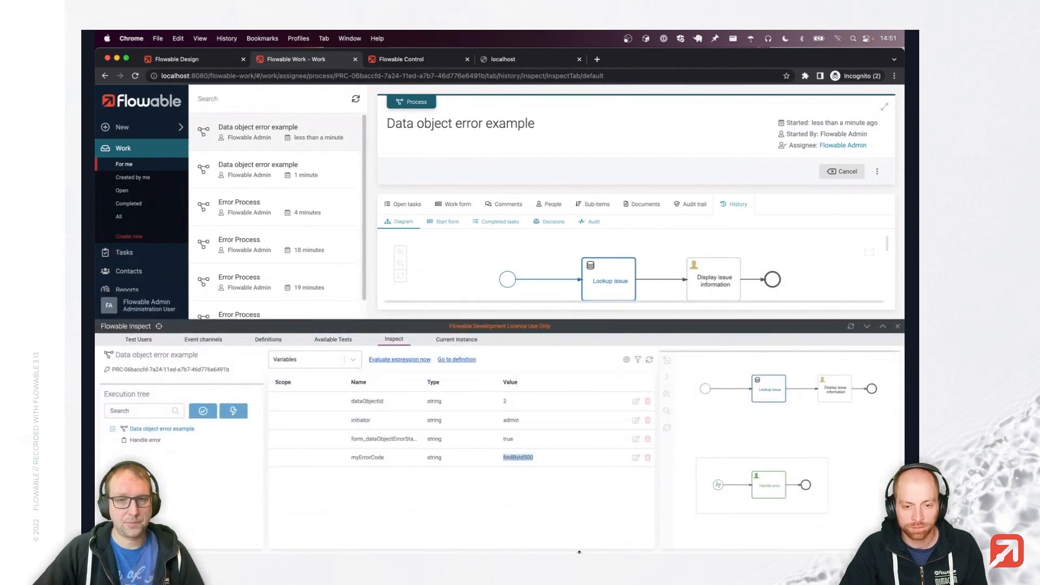
pyautogui.click(546, 499)
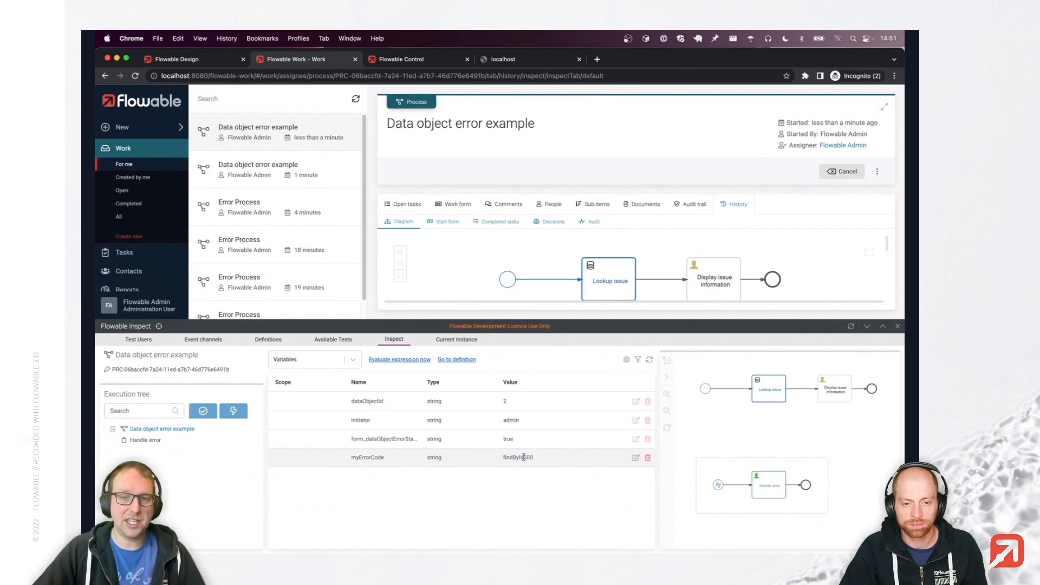
pyautogui.moveTo(518, 457)
pyautogui.mouseDown()
pyautogui.moveTo(493, 462)
pyautogui.moveTo(528, 458)
pyautogui.mouseUp()
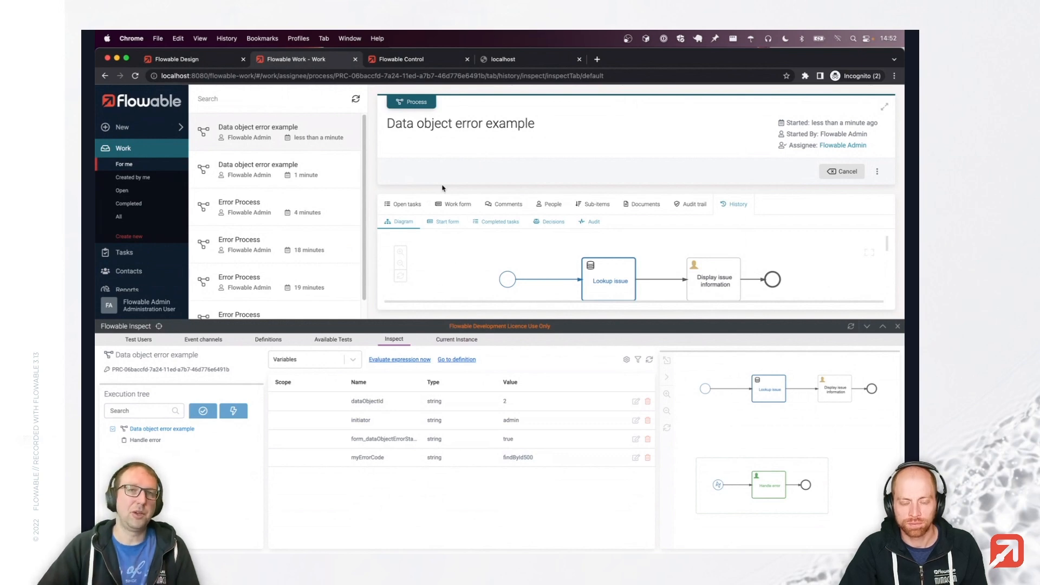
pyautogui.click(169, 59)
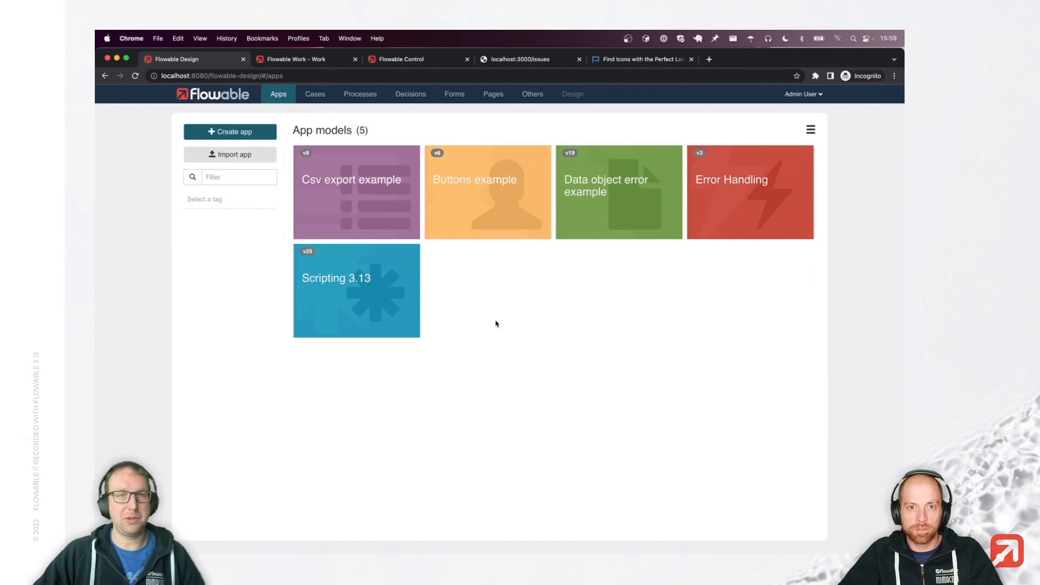
# Open Csv export example's Page with a table and filter the data table properties for 'expor'.
pyautogui.click(358, 198)
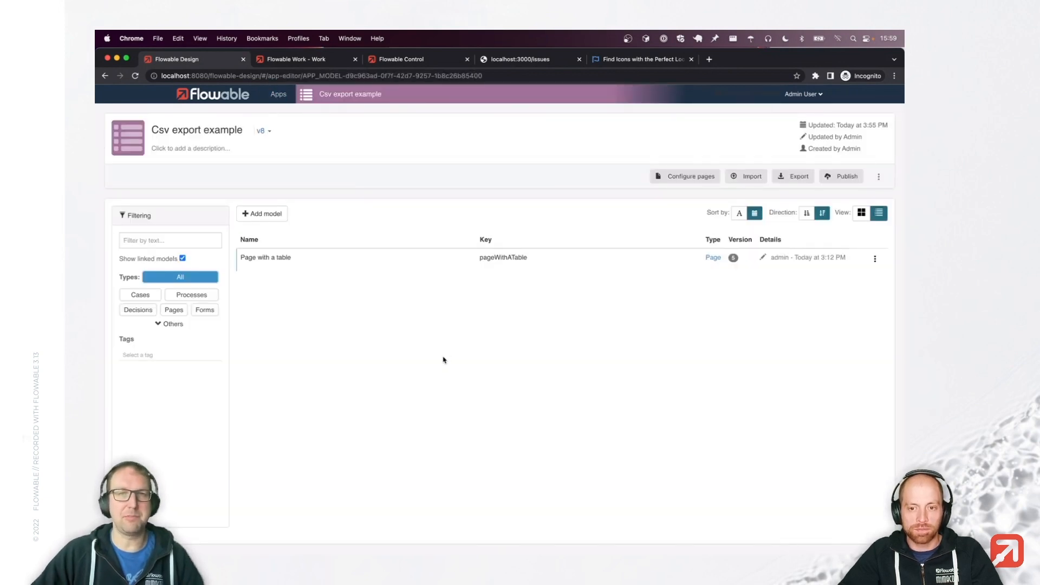
pyautogui.click(383, 262)
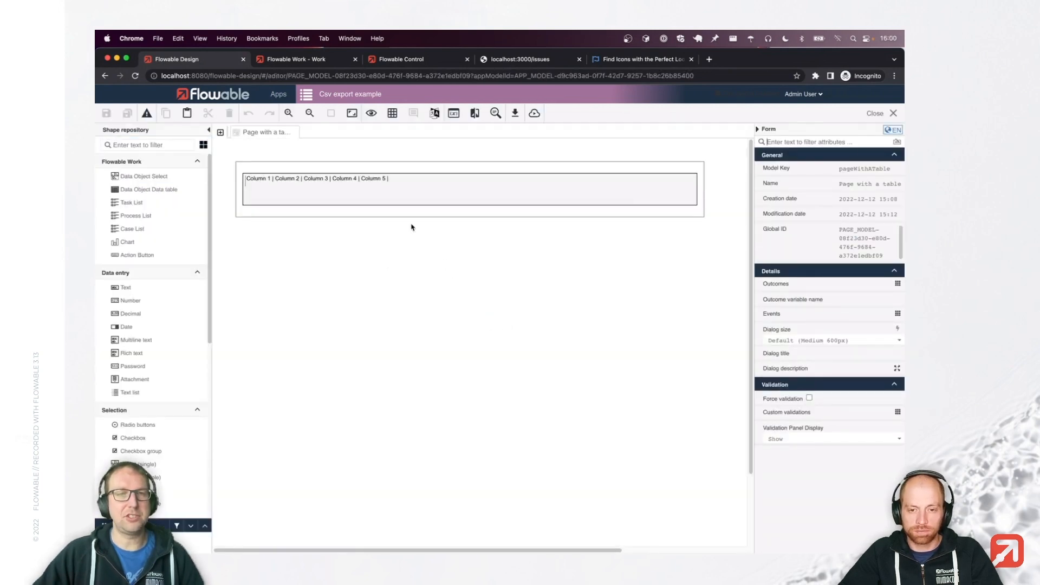
pyautogui.click(395, 193)
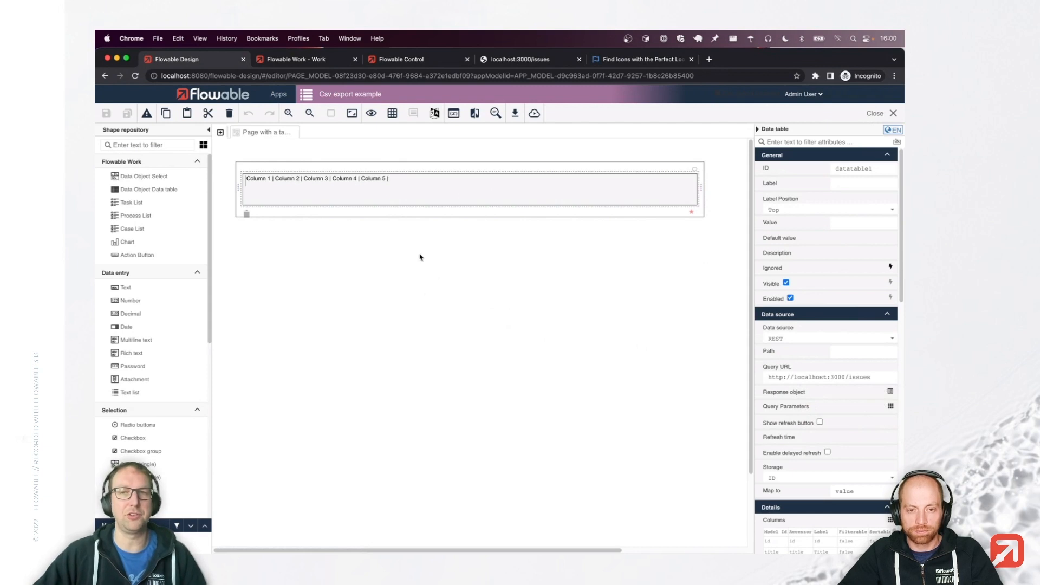
pyautogui.write('expor')
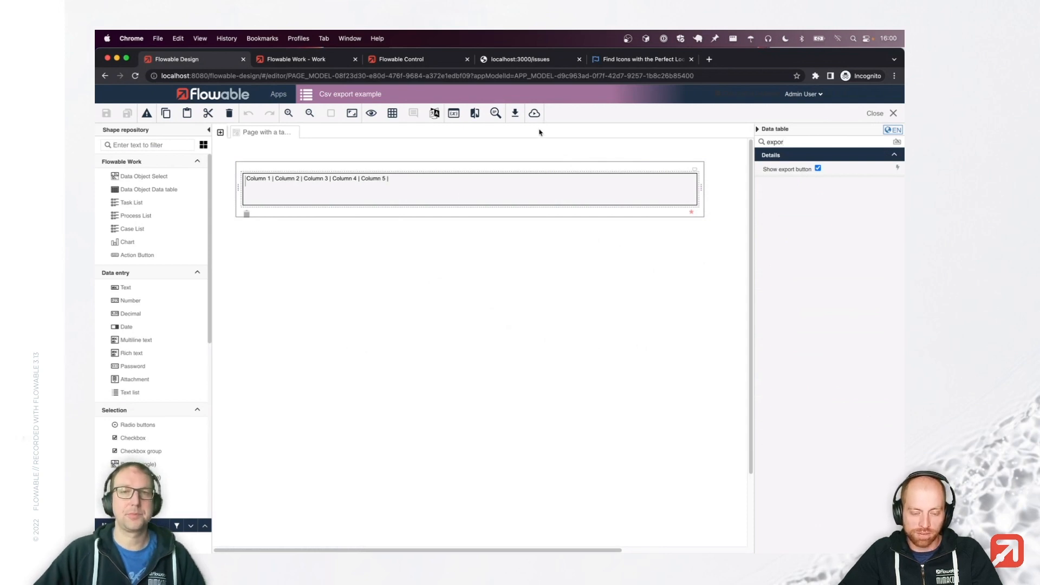
# Publish the Csv export example app and return to Flowable Work.
pyautogui.click(534, 113)
pyautogui.click(614, 185)
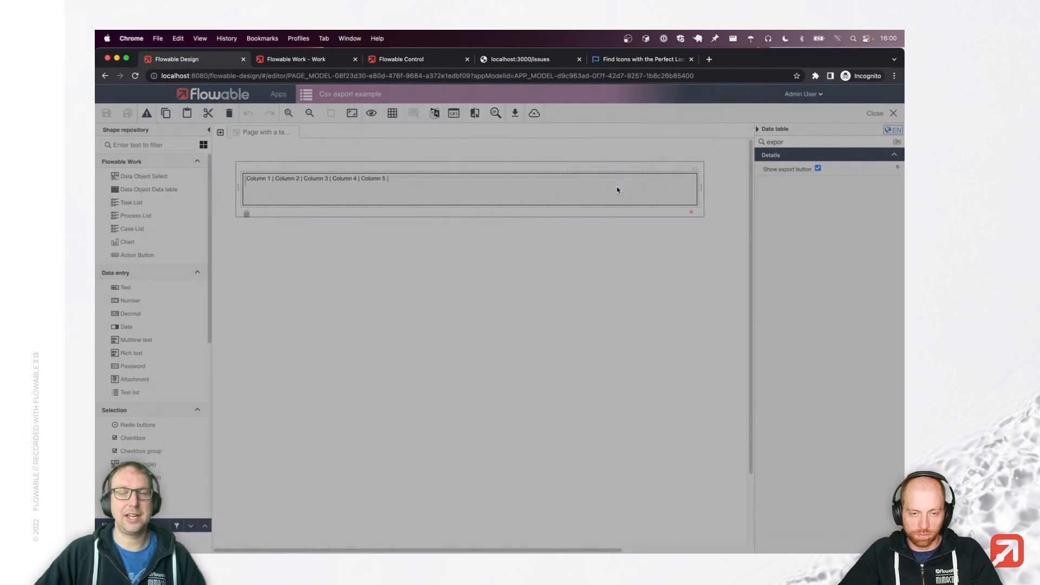
pyautogui.click(318, 62)
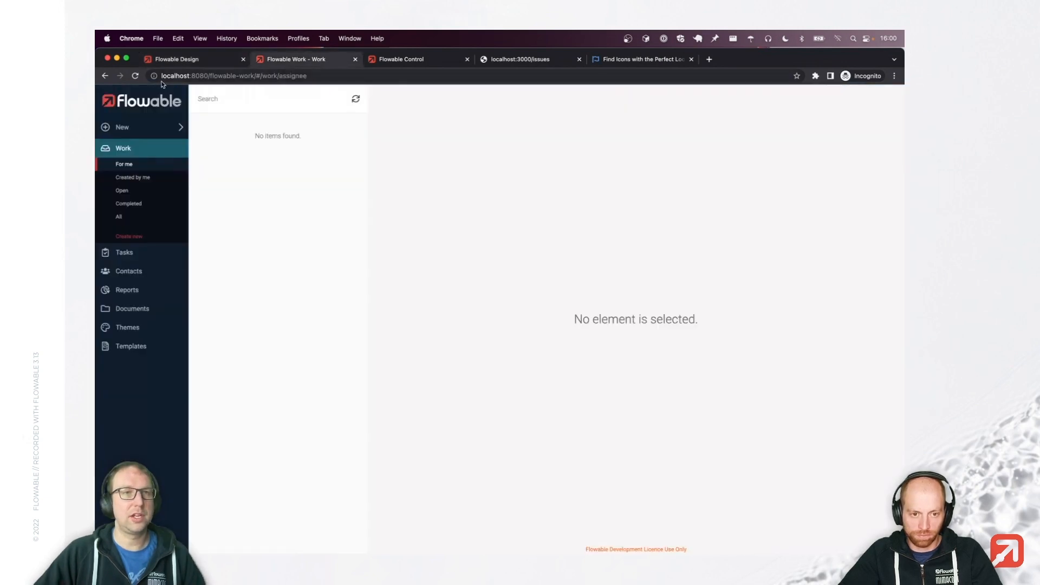
# Reload Work, open the Csv export example table page, export the issues as CSV, and open the download.
pyautogui.click(135, 76)
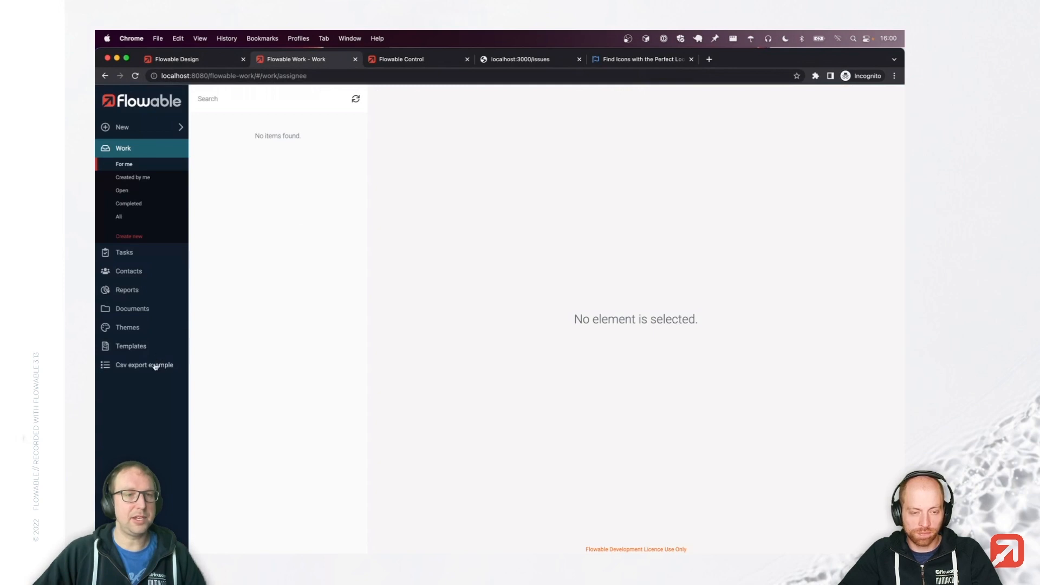
pyautogui.click(155, 365)
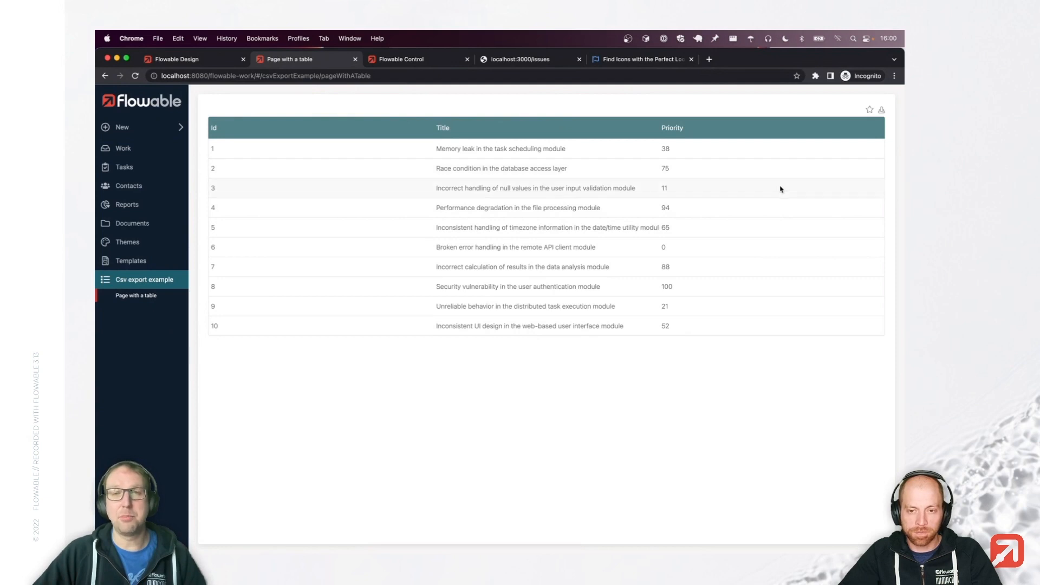
pyautogui.click(882, 111)
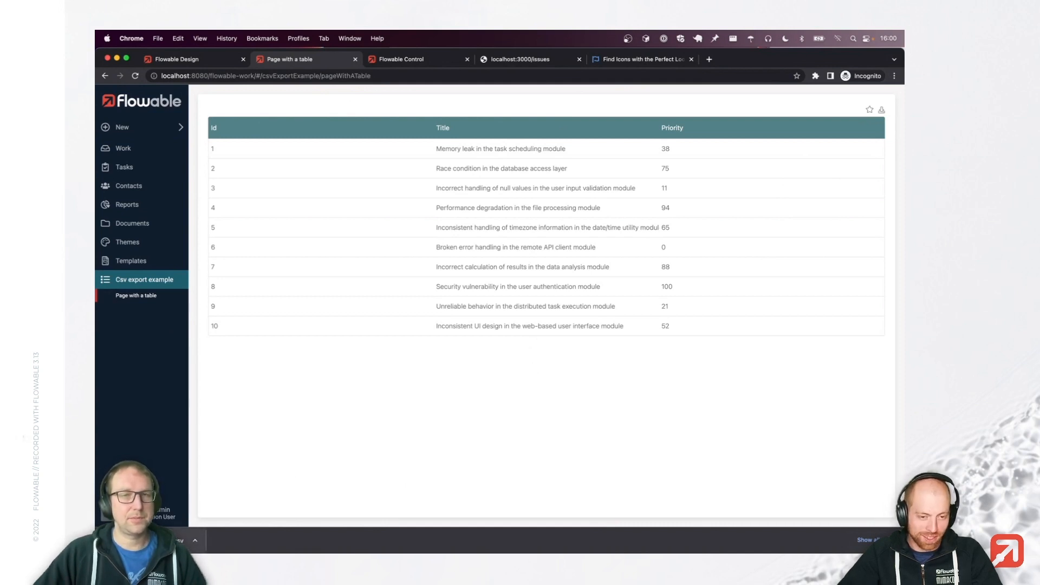
pyautogui.click(151, 539)
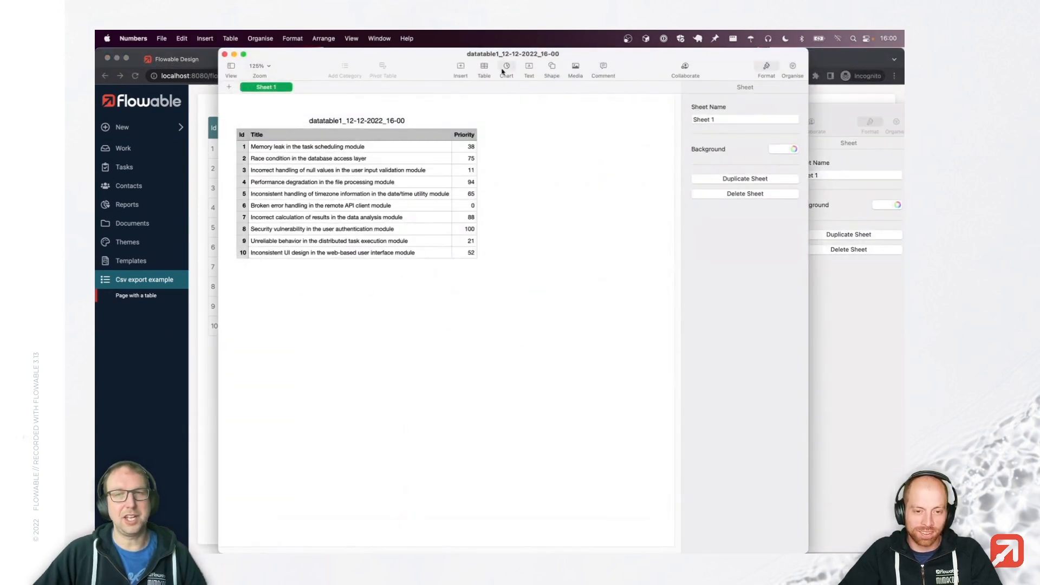
# Compare the datatable1_12-12-2022_16-00 sheet in Numbers with the Flowable table page, then refocus Flowable.
pyautogui.moveTo(538, 66); pyautogui.dragTo(572, 69)
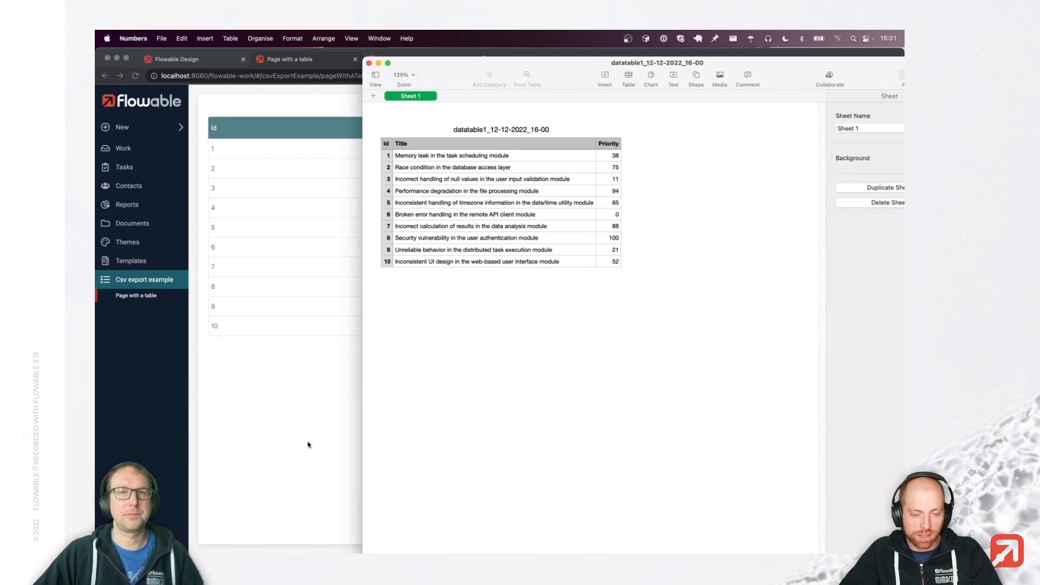
pyautogui.click(308, 445)
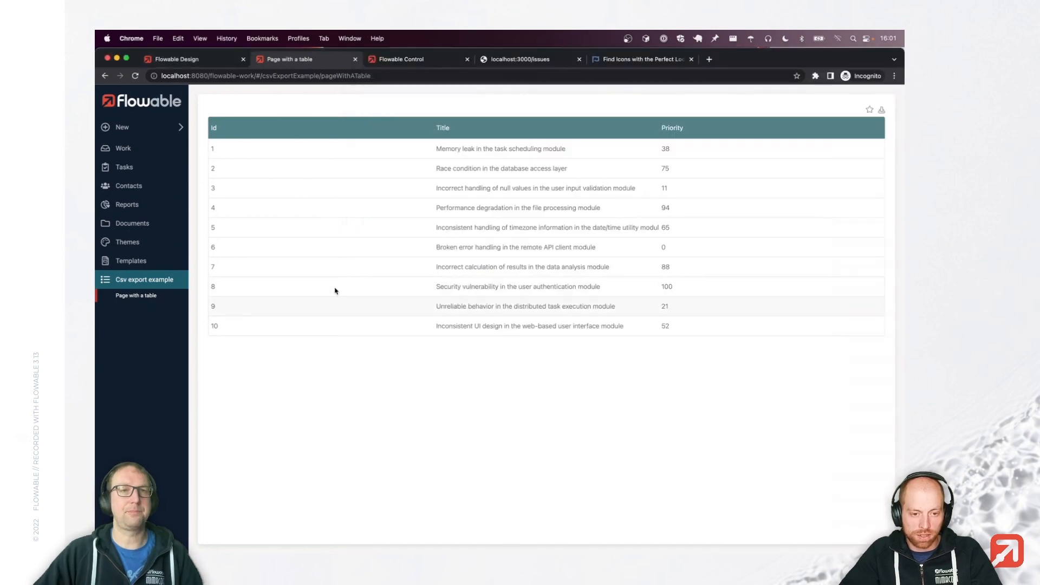
# Open the Buttons example's Buttons form and check a button's Font Awesome icon name, hippo.
pyautogui.click(206, 59)
pyautogui.click(278, 94)
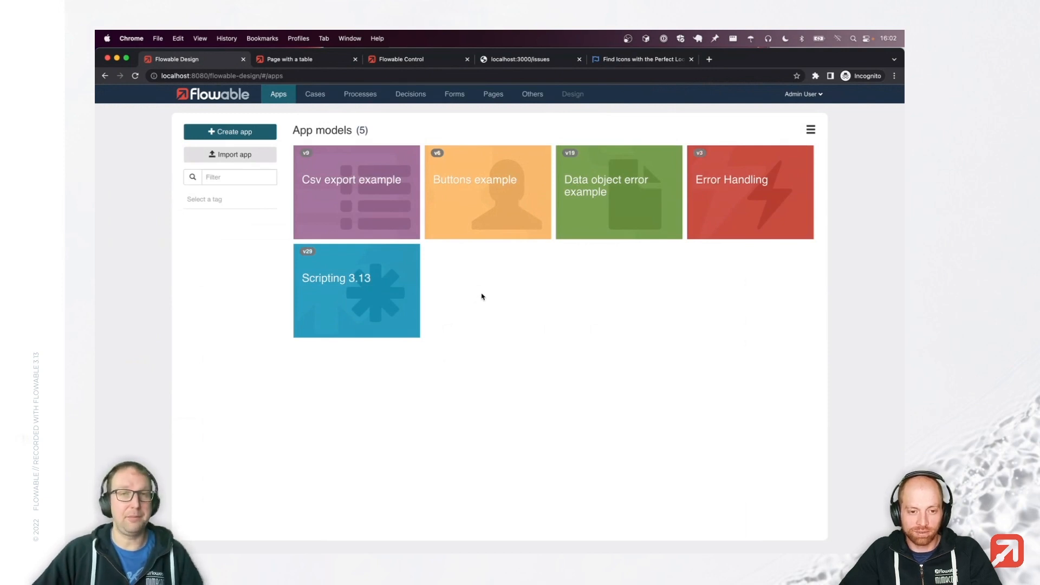
pyautogui.click(482, 215)
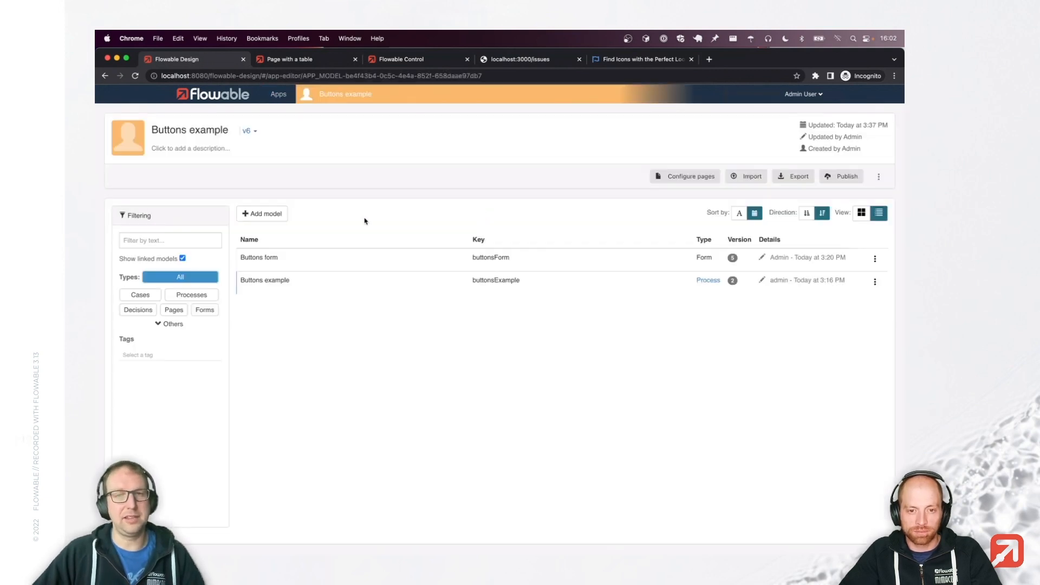
pyautogui.click(435, 287)
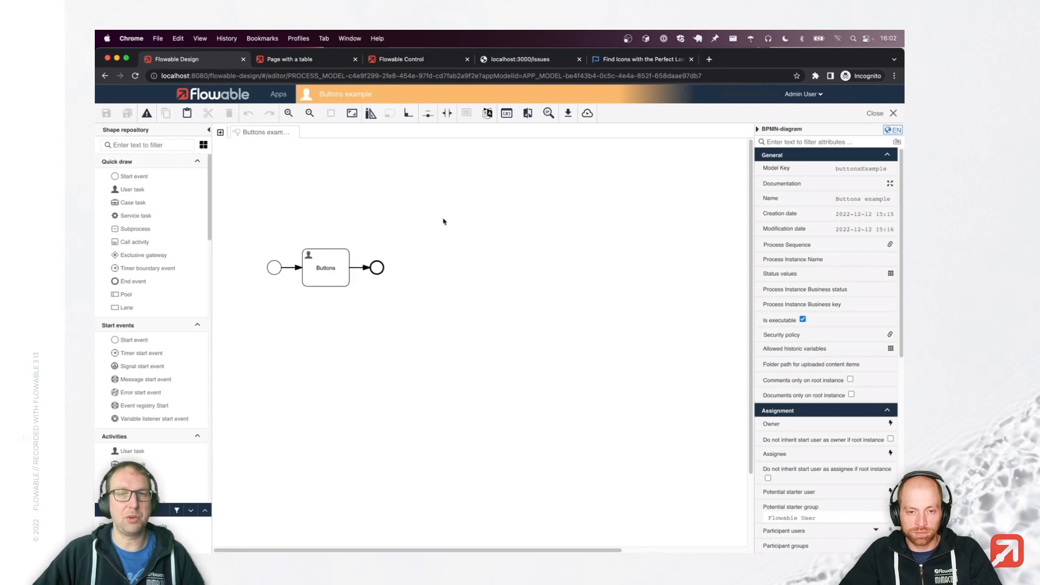
pyautogui.click(867, 389)
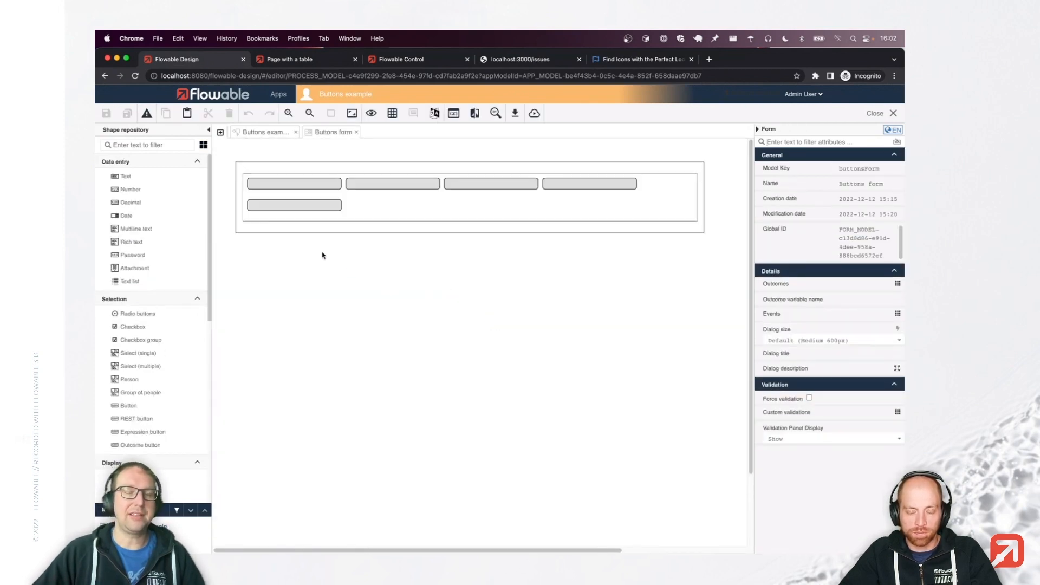
pyautogui.click(303, 187)
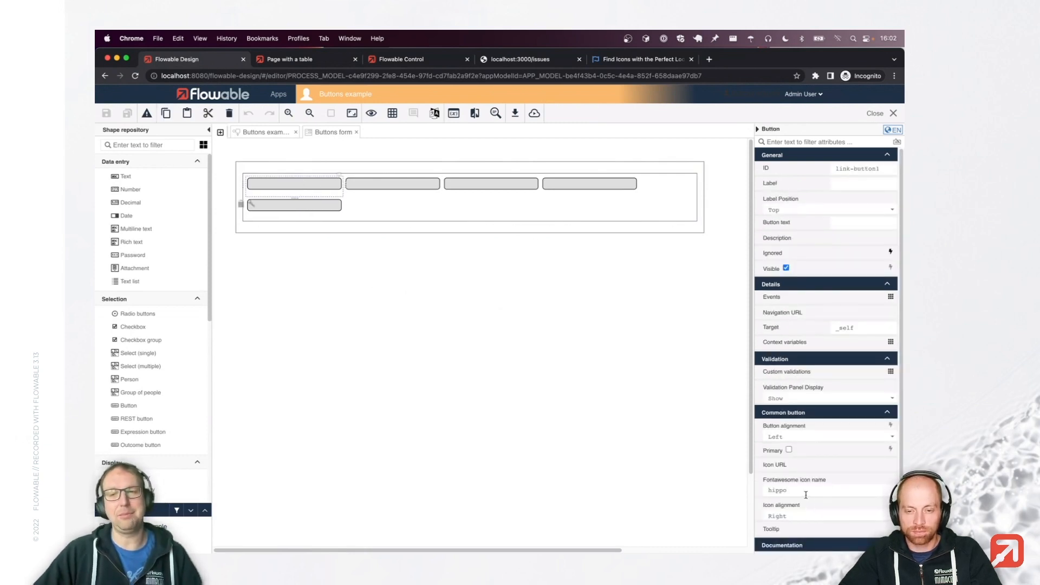
pyautogui.click(631, 64)
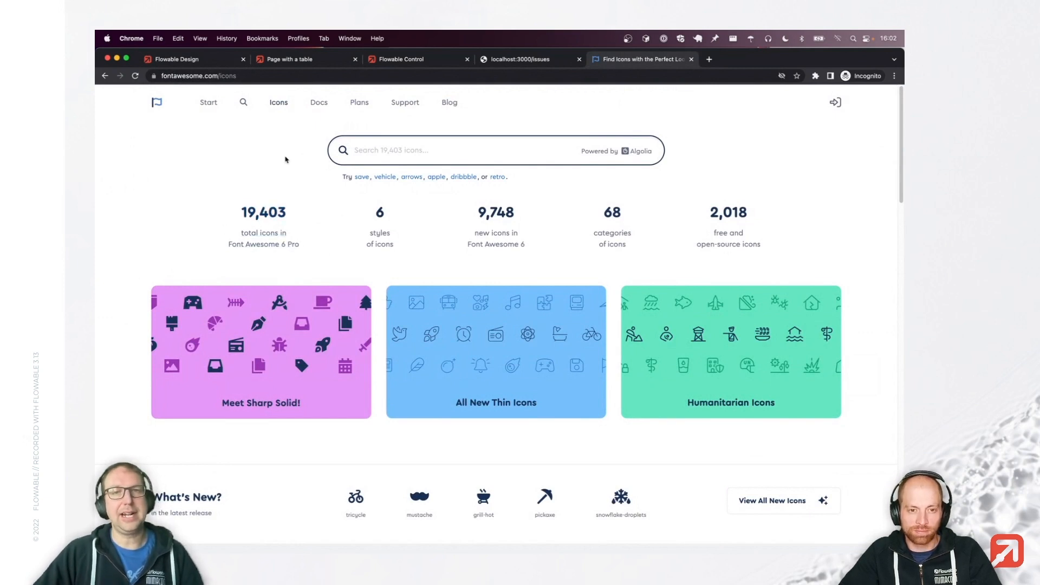
# Browse the Sharp Solid set to the star icon's details, then return to the Buttons form.
pyautogui.click(288, 340)
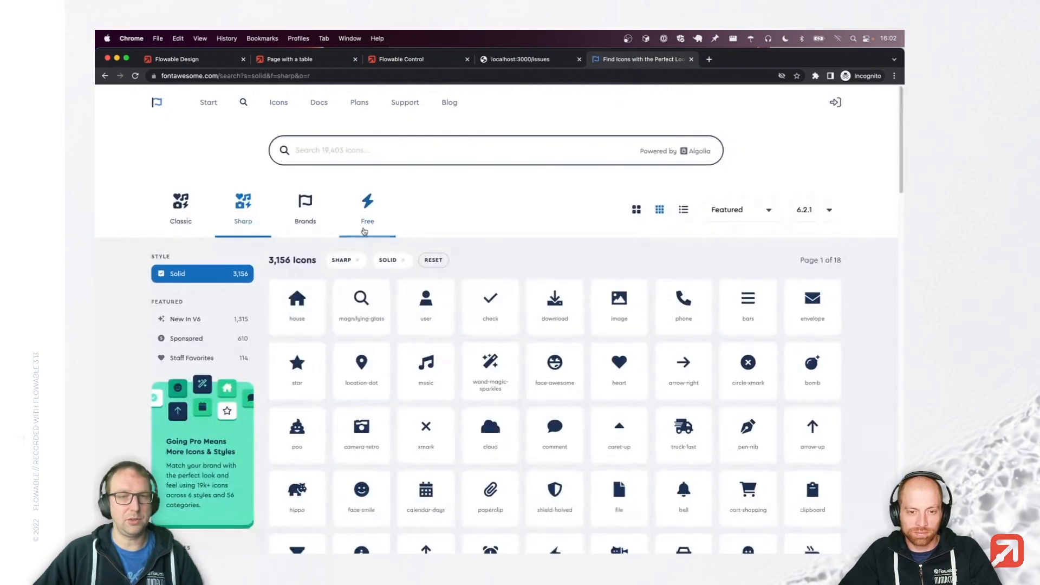
pyautogui.click(297, 364)
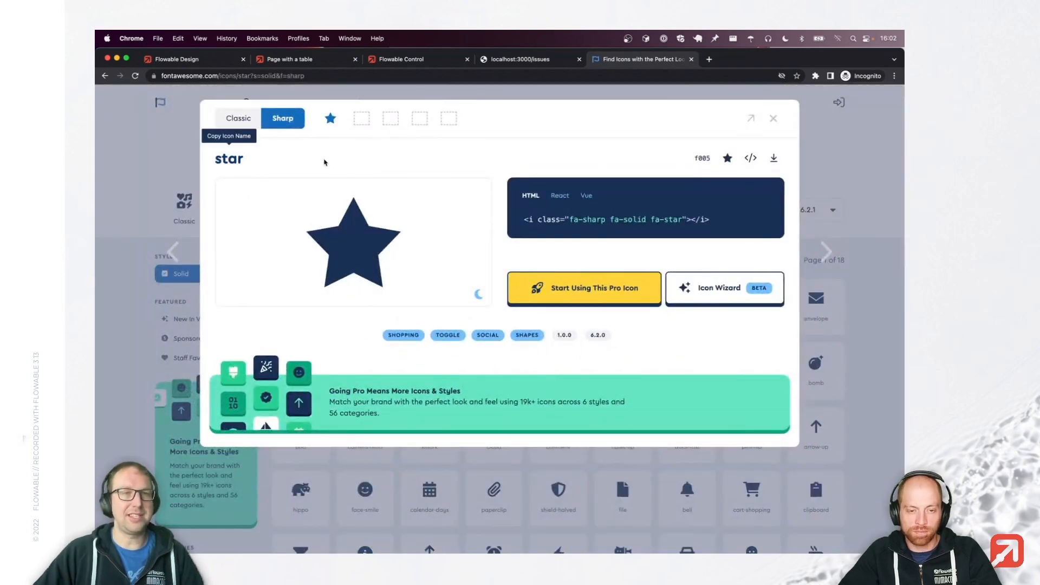
pyautogui.click(174, 59)
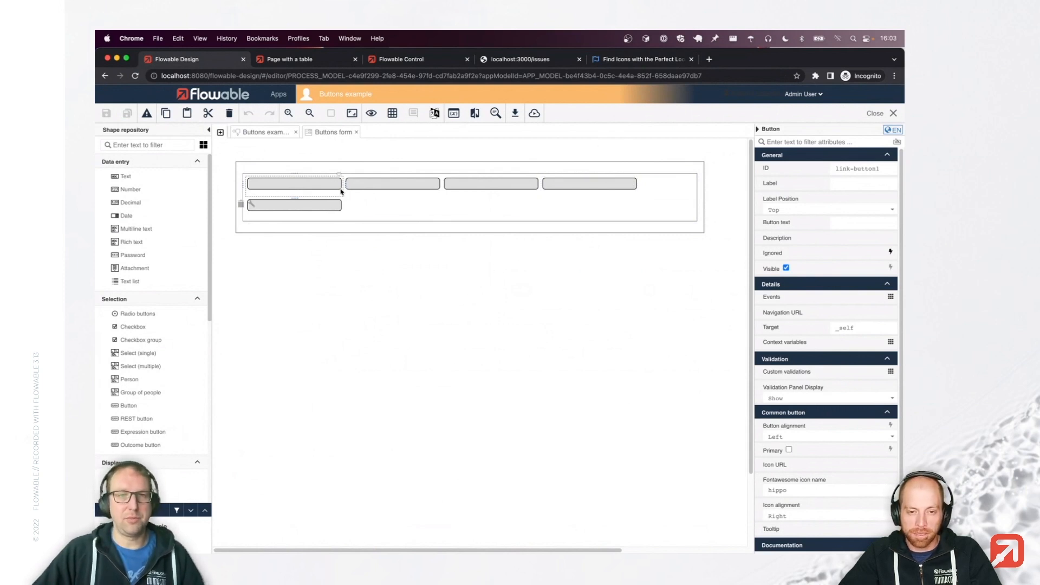
# Check the Fontawesome icon settings of the second through fifth buttons.
pyautogui.click(383, 184)
pyautogui.click(502, 183)
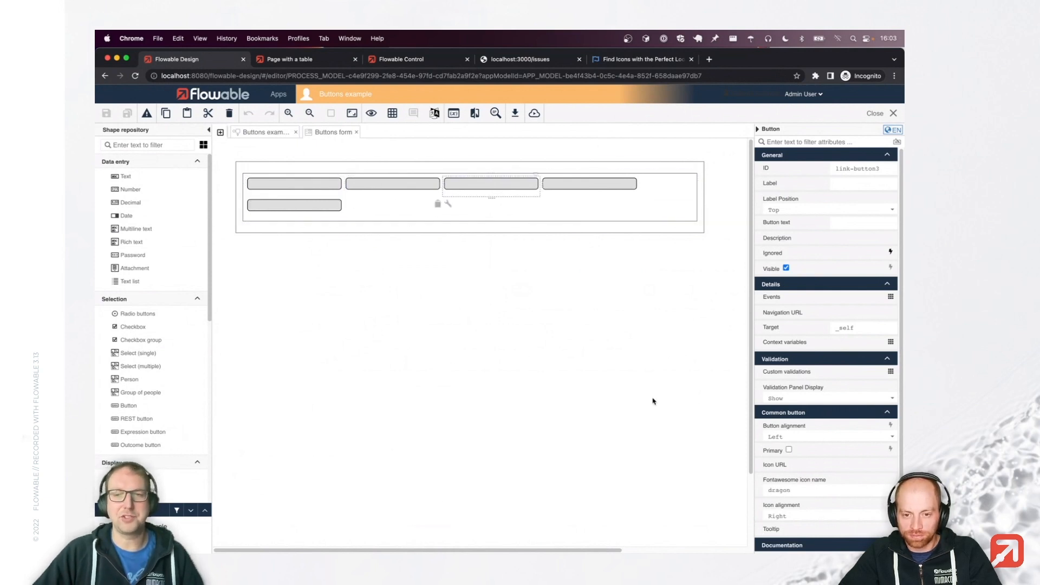
pyautogui.click(588, 190)
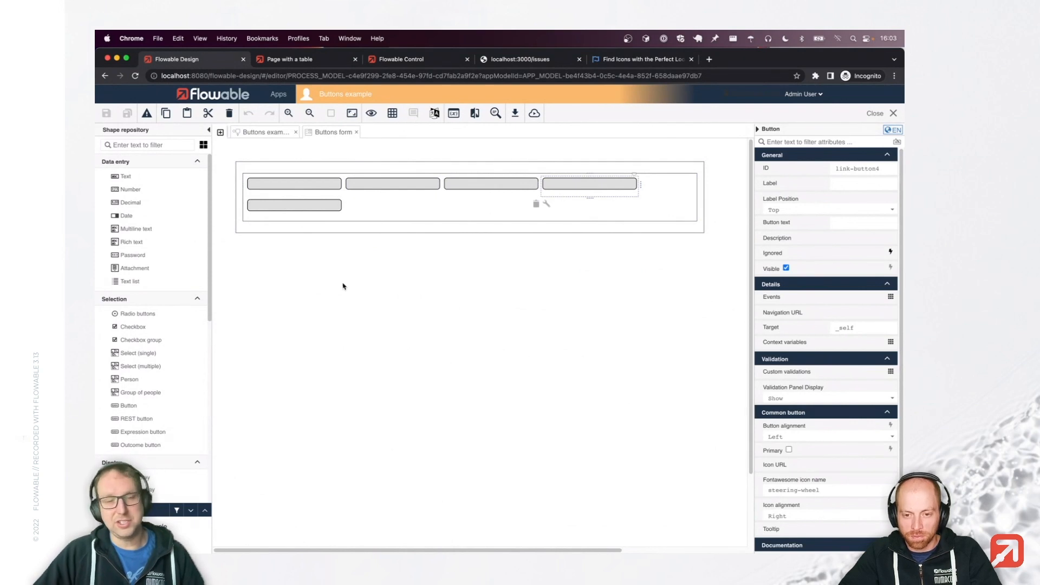
pyautogui.click(315, 211)
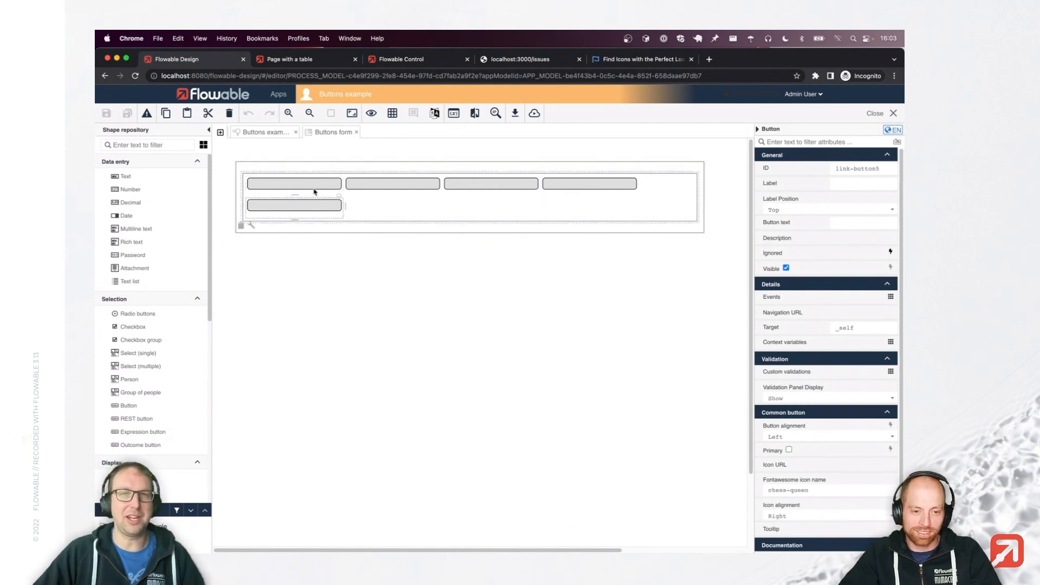
# Publish the Buttons example app and return to Flowable Work.
pyautogui.click(535, 114)
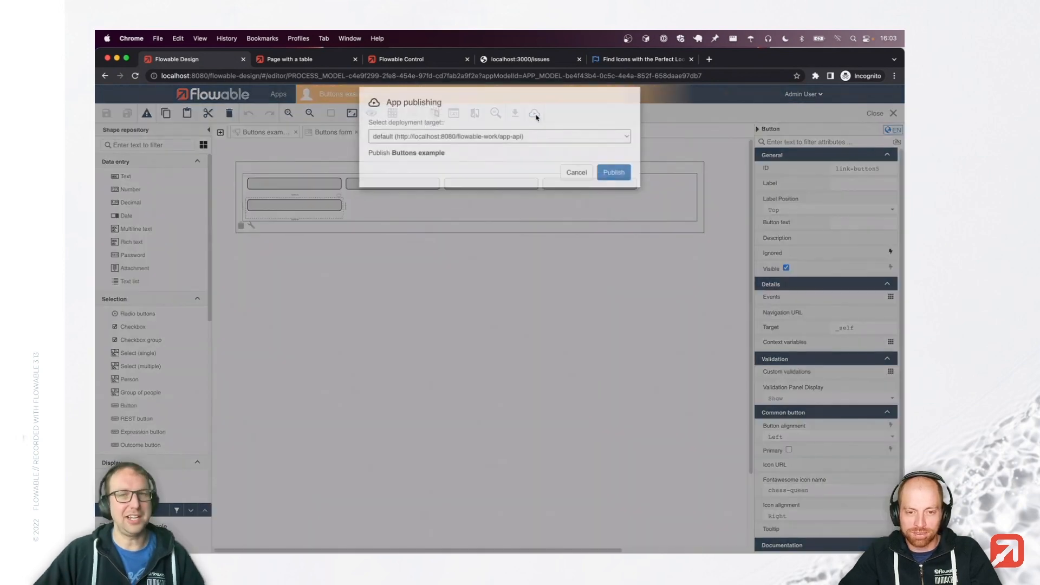
pyautogui.click(614, 184)
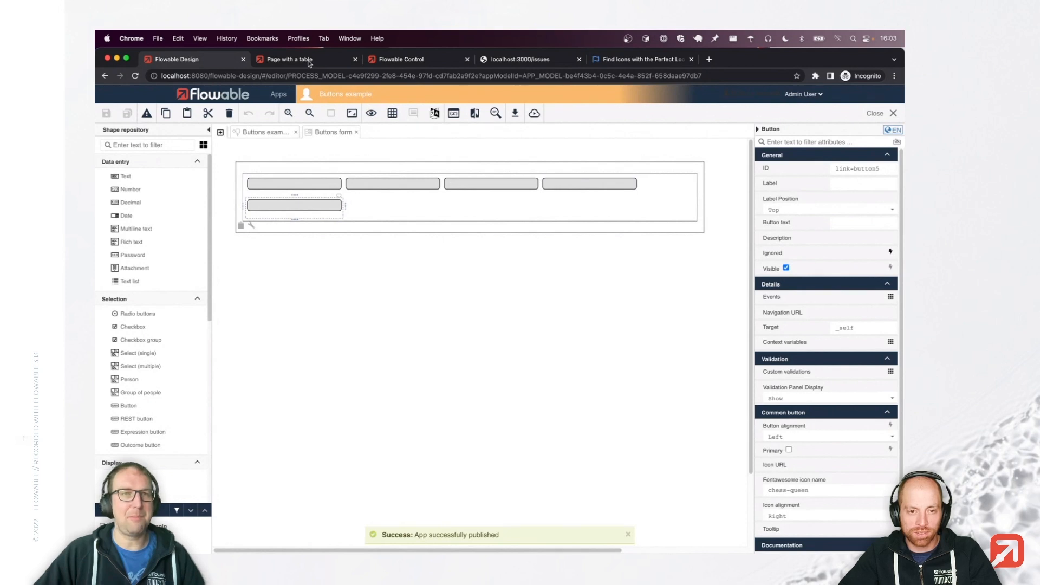
pyautogui.click(309, 63)
# Create a new Buttons example case from the Work section and continue to its task.
pyautogui.click(134, 154)
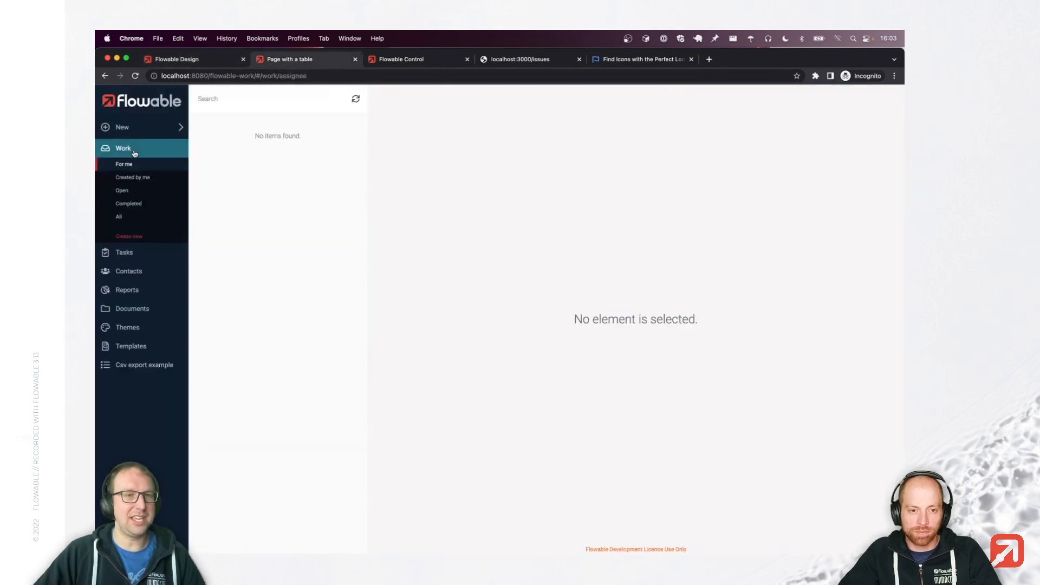
pyautogui.click(137, 239)
pyautogui.click(550, 346)
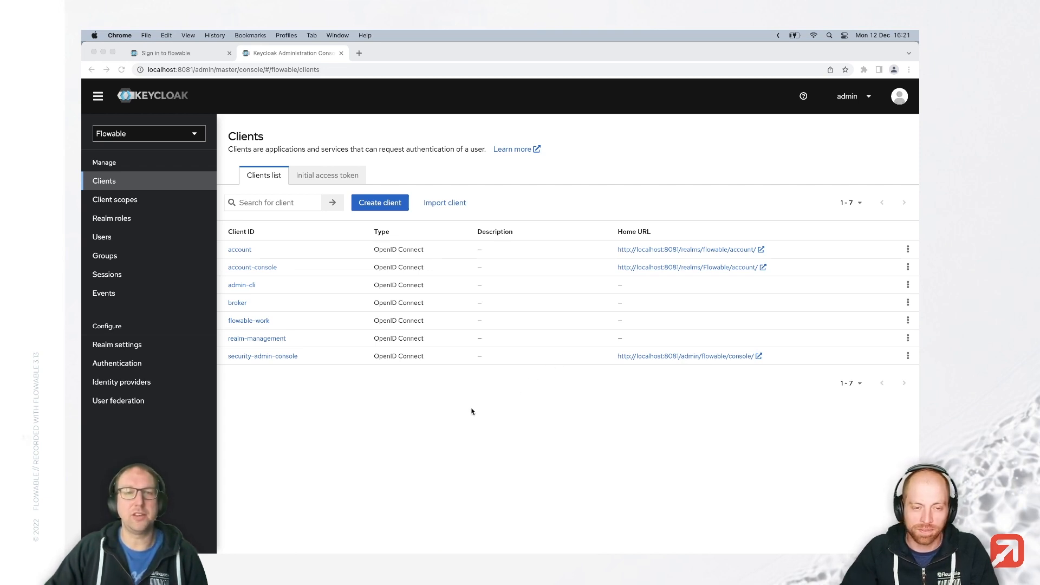
# Review the ldap provider's settings under User federation in the Flowable realm.
pyautogui.click(471, 412)
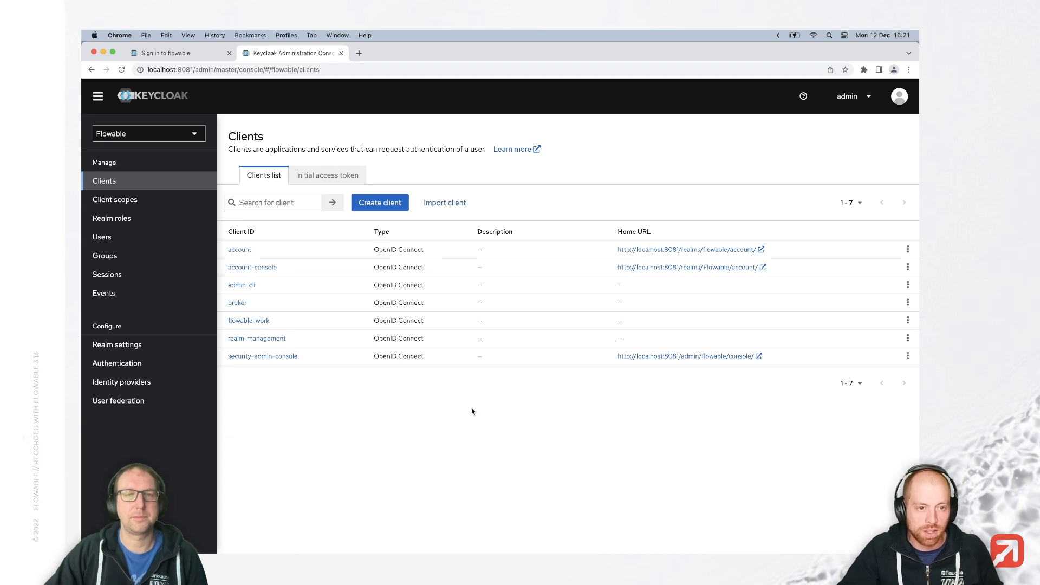
pyautogui.click(104, 403)
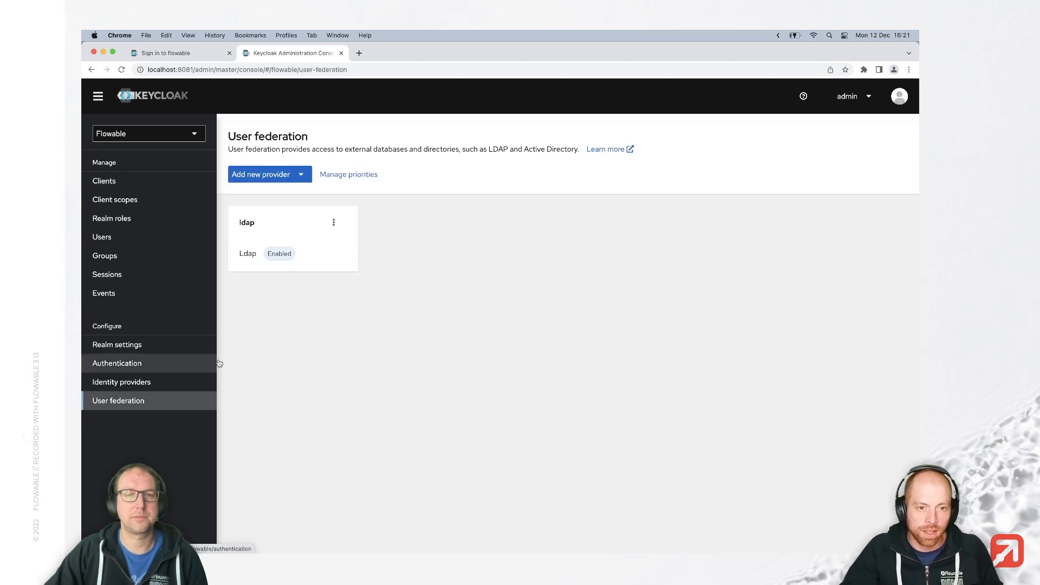
pyautogui.click(258, 226)
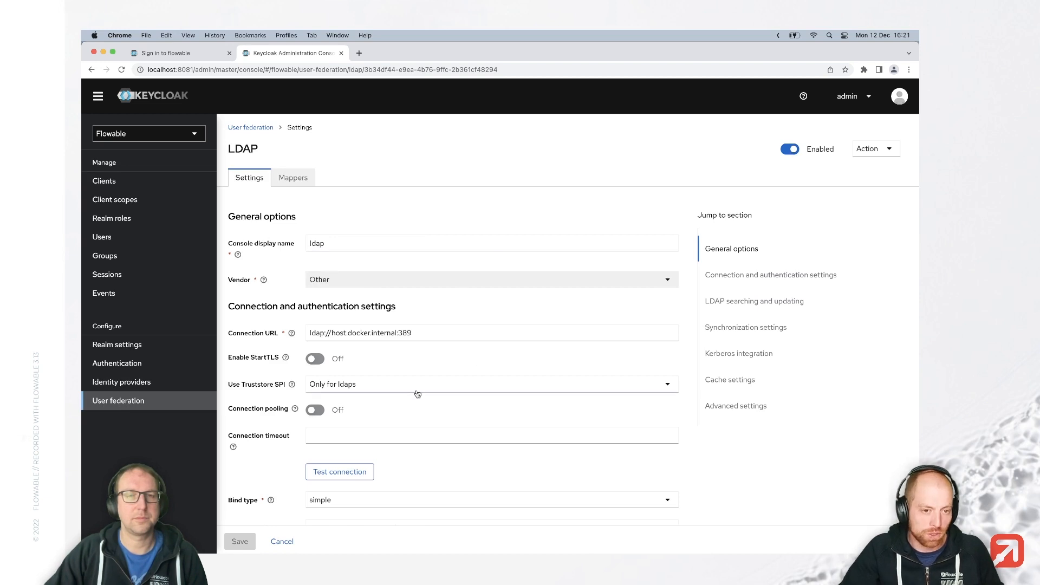
# Search the realm's users for the demo user, then switch to the Flowable sign-in page.
pyautogui.click(122, 234)
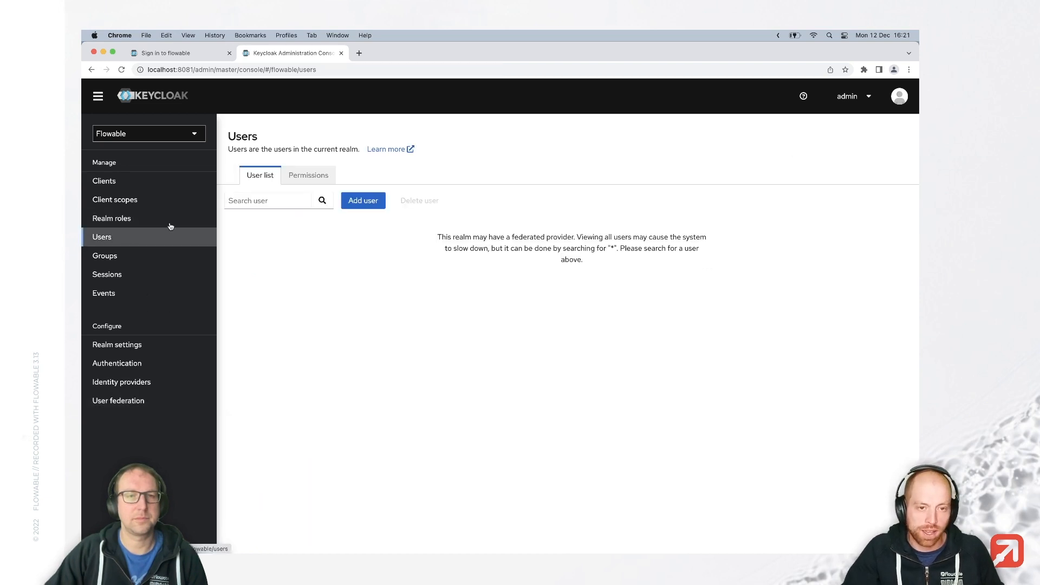
pyautogui.click(295, 200)
pyautogui.write('jahn')
pyautogui.write('ne')
pyautogui.press('Return')
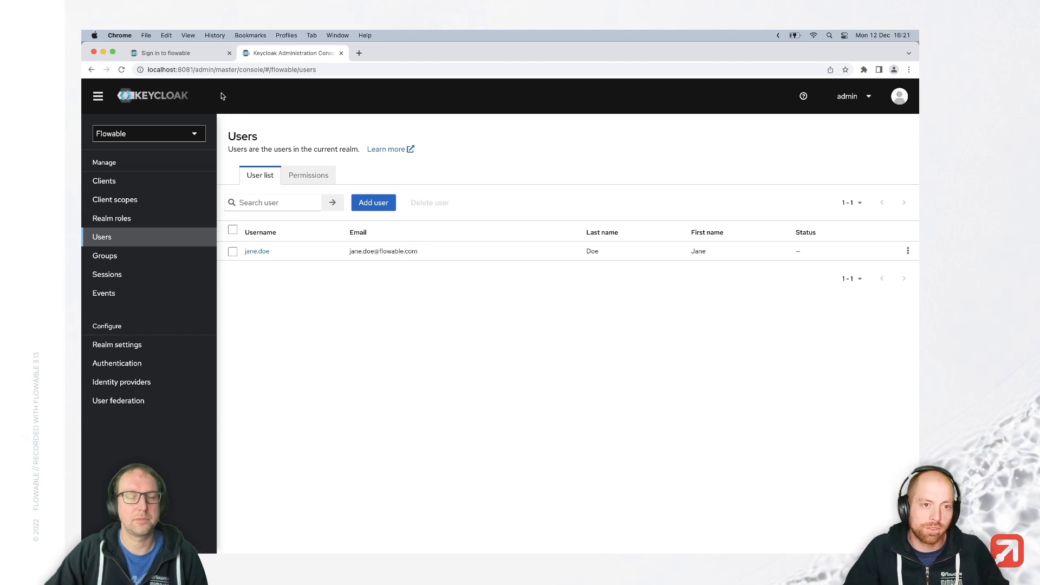
pyautogui.click(196, 63)
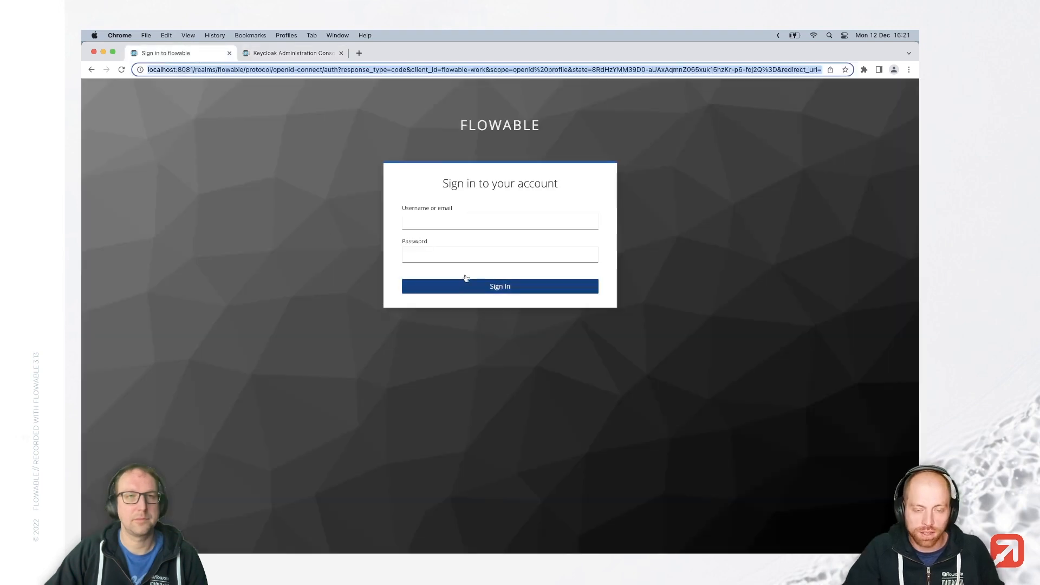
# Sign in through Keycloak with the demo user's username and password, then select the URL's end.
pyautogui.click(454, 224)
pyautogui.write('jane.doe')
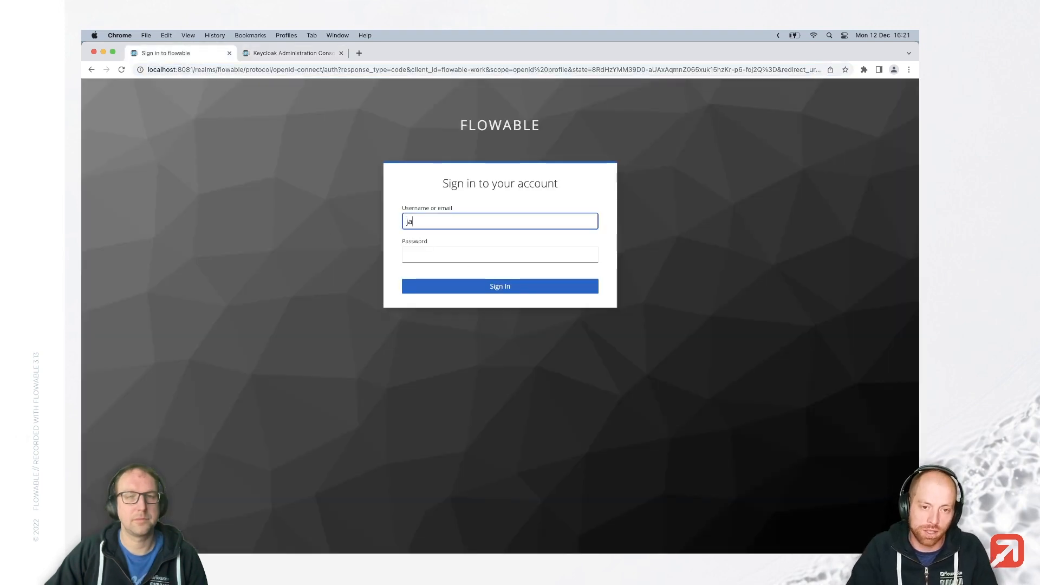
pyautogui.press('Tab')
pyautogui.write('test')
pyautogui.click(469, 291)
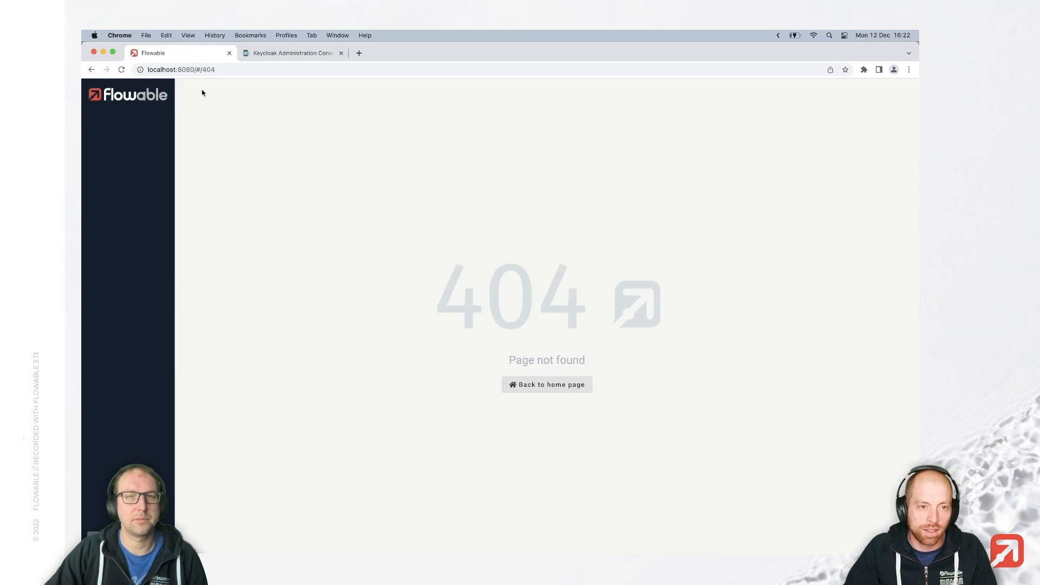
pyautogui.moveTo(199, 70); pyautogui.dragTo(217, 71)
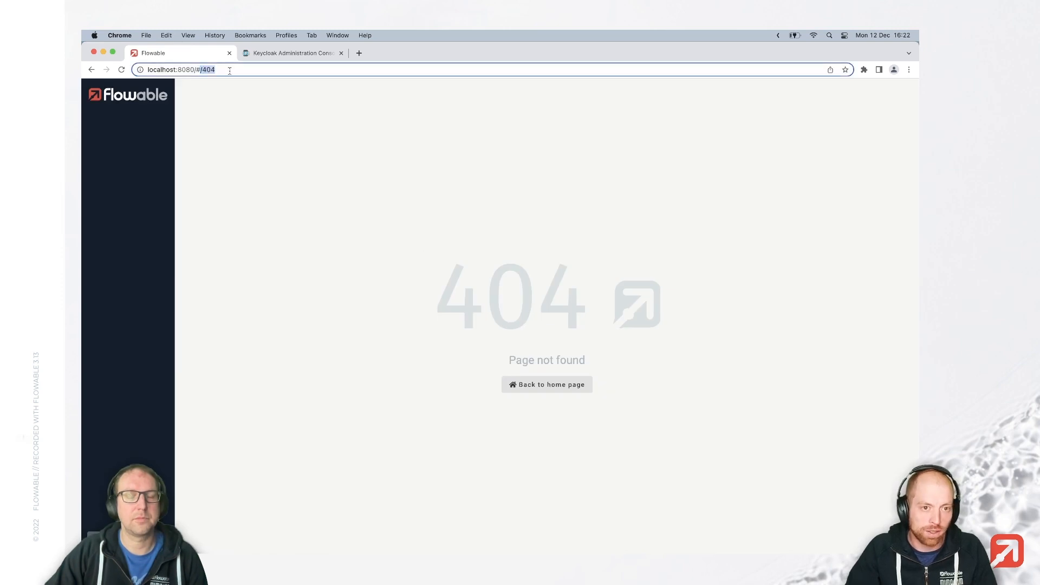
# Load localhost:8080/idm-api/current-user to see the signed-in user's JSON, then return to IntelliJ IDEA.
pyautogui.write('idm')
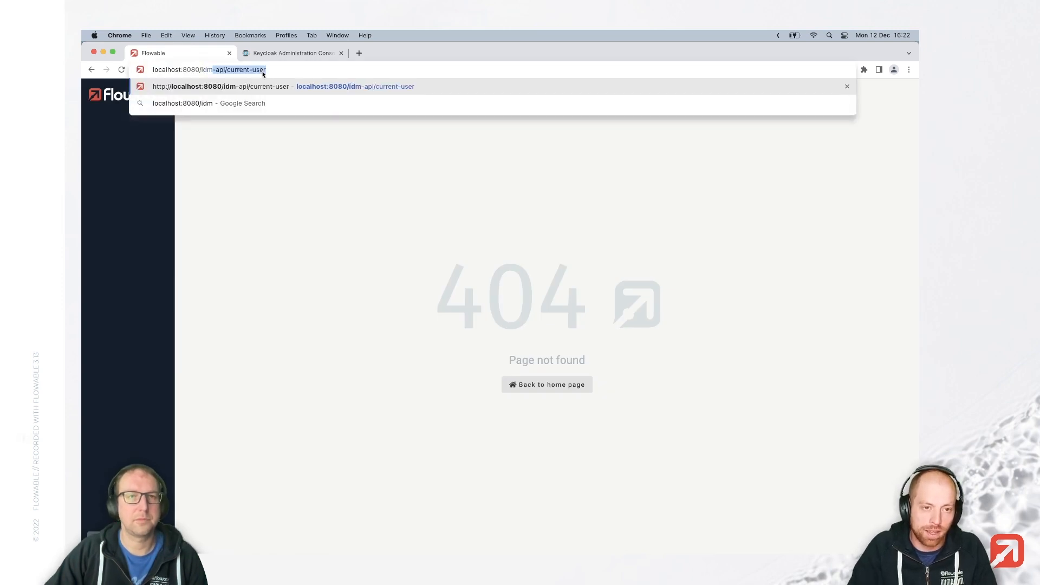
pyautogui.press('Return')
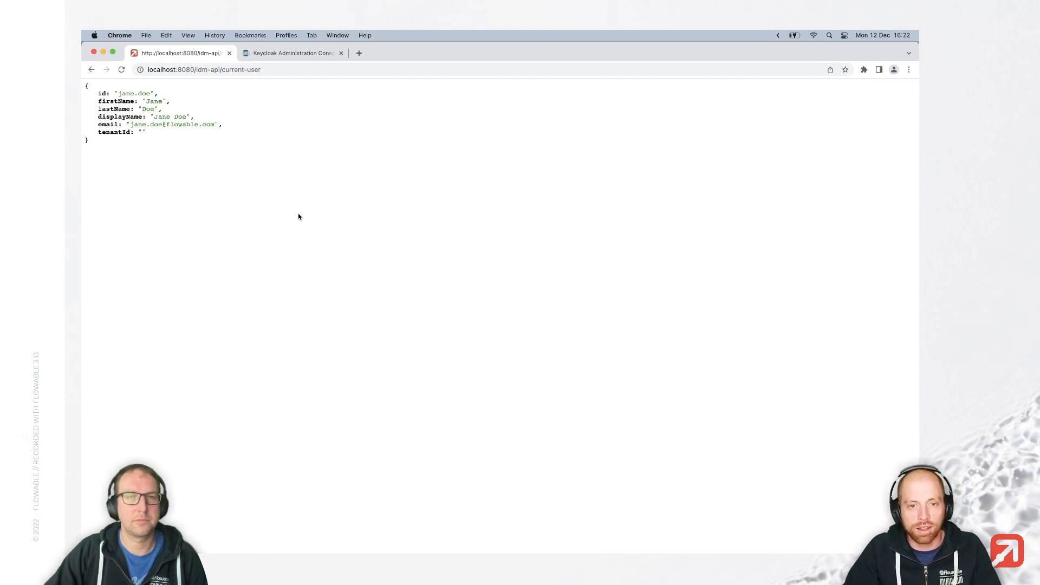
pyautogui.press('super+Tab')
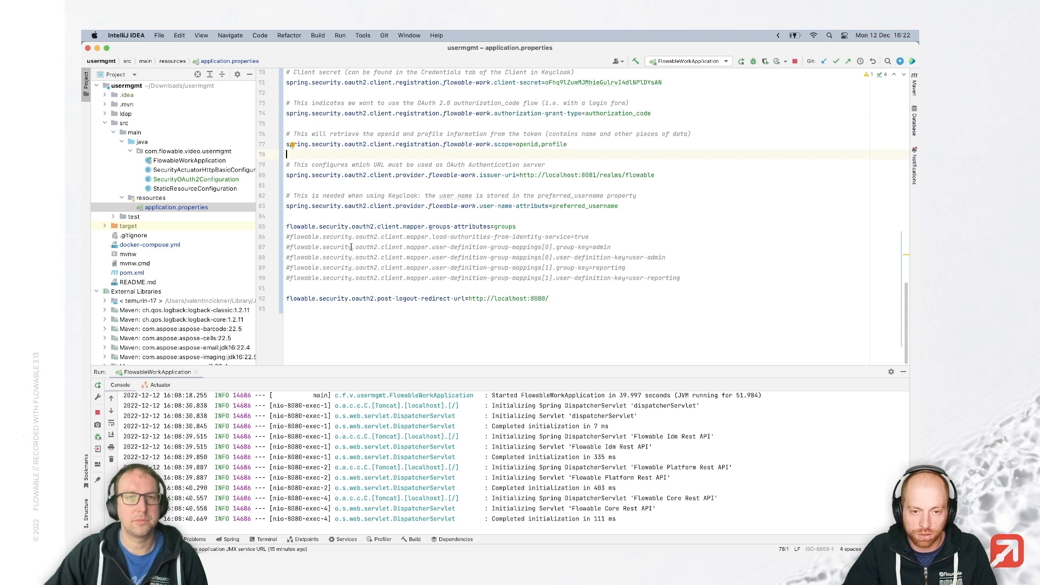
# Uncomment the group-mapping lines in application.properties and stop and rerun FlowableWorkApplication.
pyautogui.moveTo(410, 237); pyautogui.dragTo(434, 276)
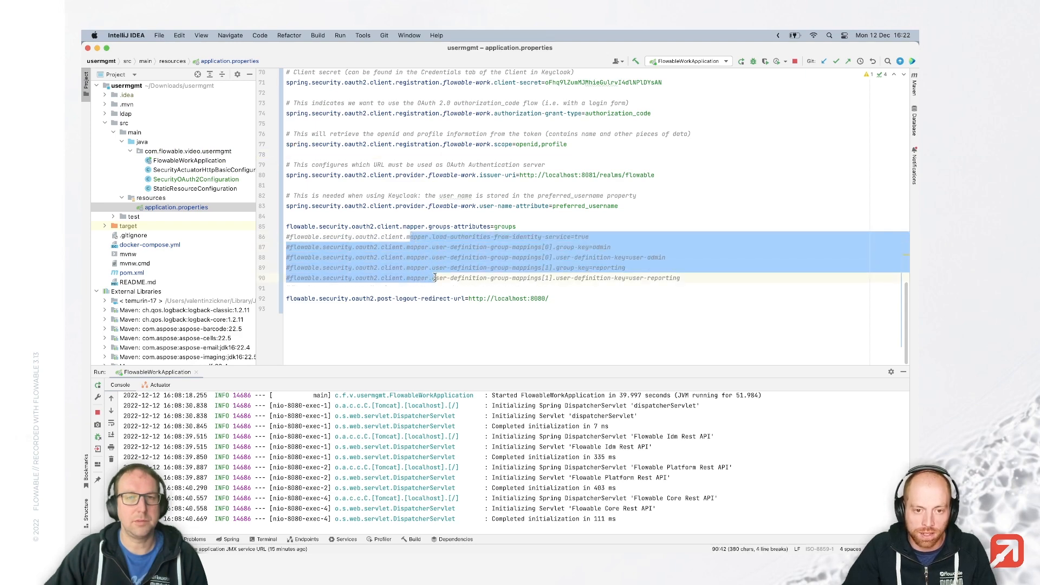
pyautogui.press('super+slash')
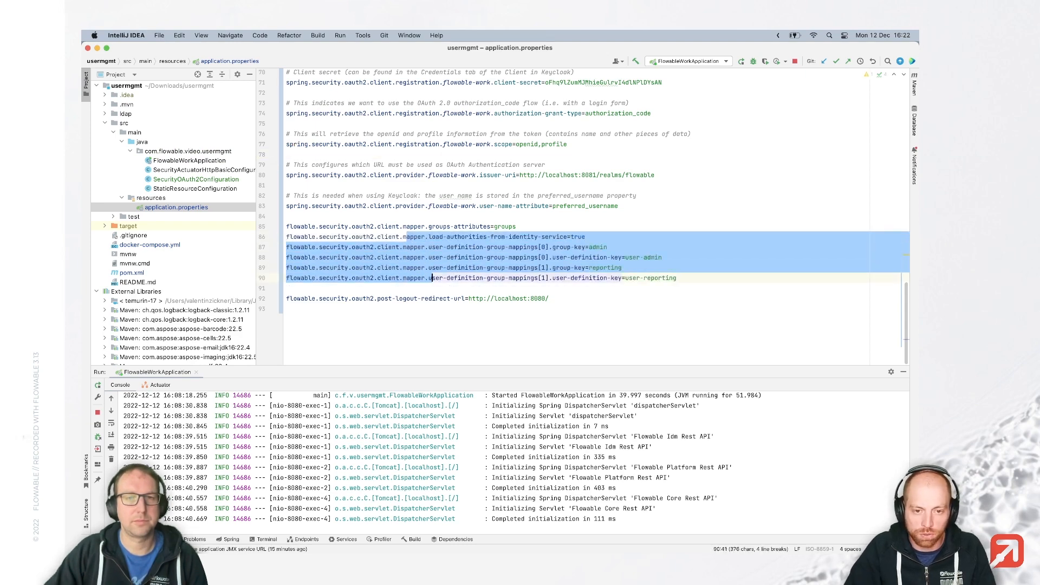
pyautogui.hotkey('ctrl', 'alt', 'r')
pyautogui.press('Return')
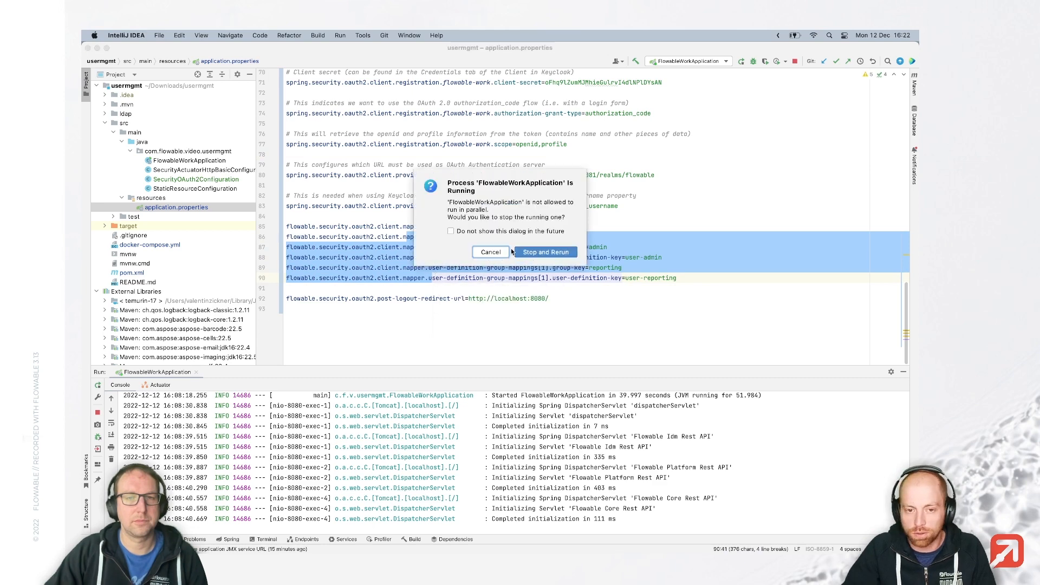
pyautogui.click(546, 252)
# View the documentation for the load-authorities-from-identity-service property.
pyautogui.click(535, 267)
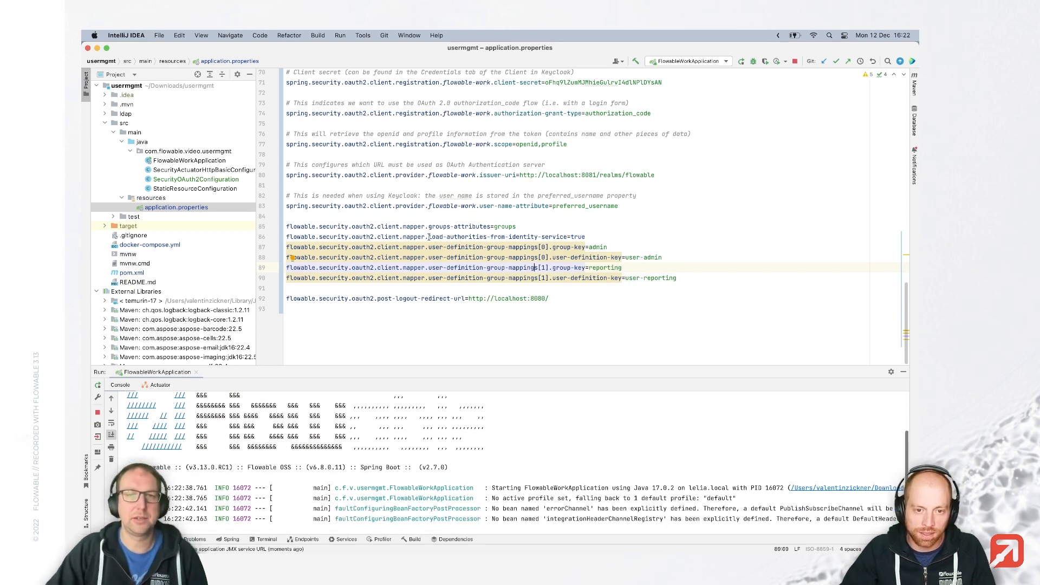
pyautogui.moveTo(428, 237); pyautogui.dragTo(566, 237)
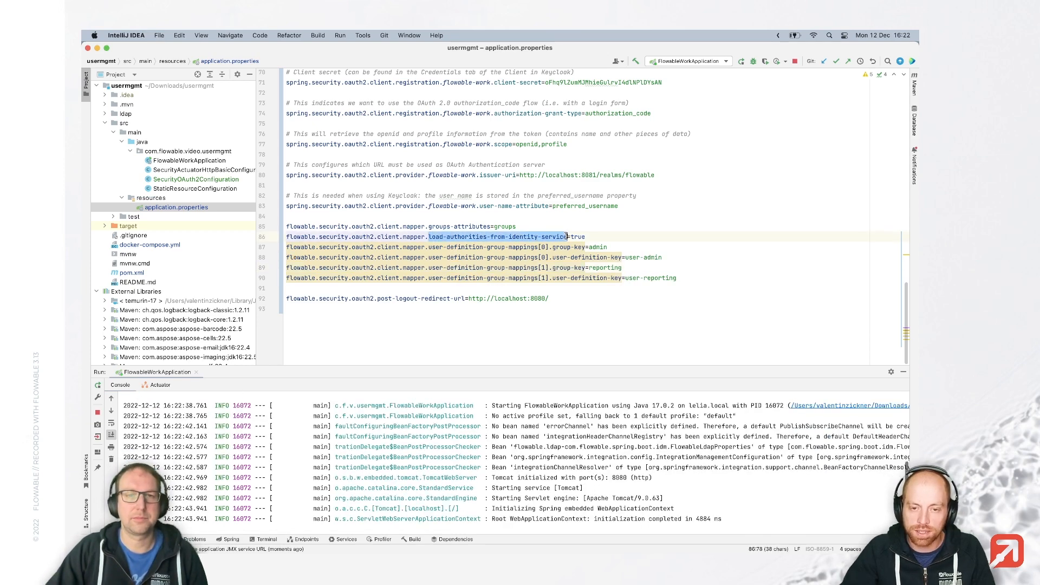
pyautogui.moveTo(563, 239)
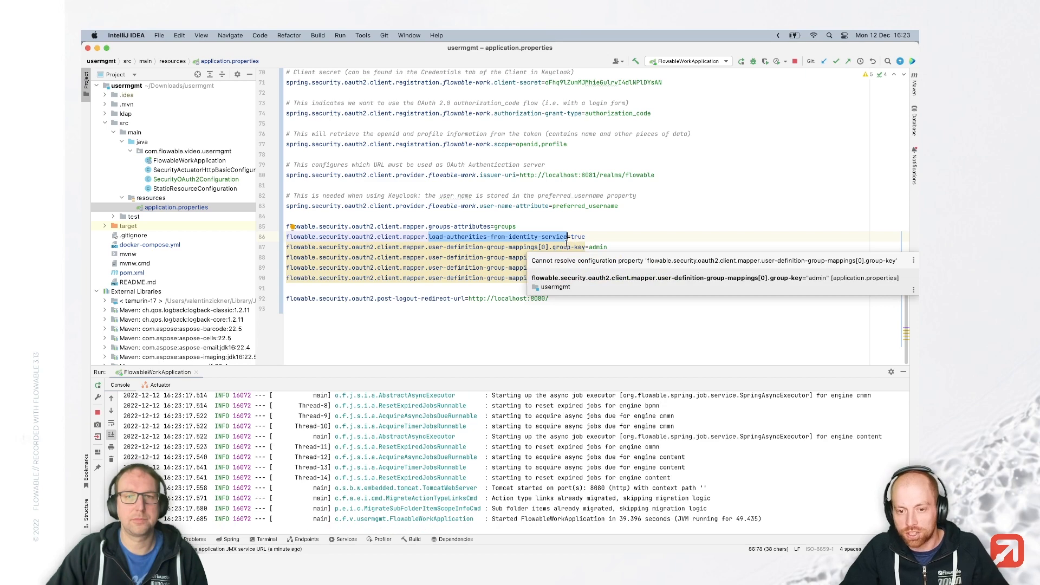
pyautogui.click(561, 246)
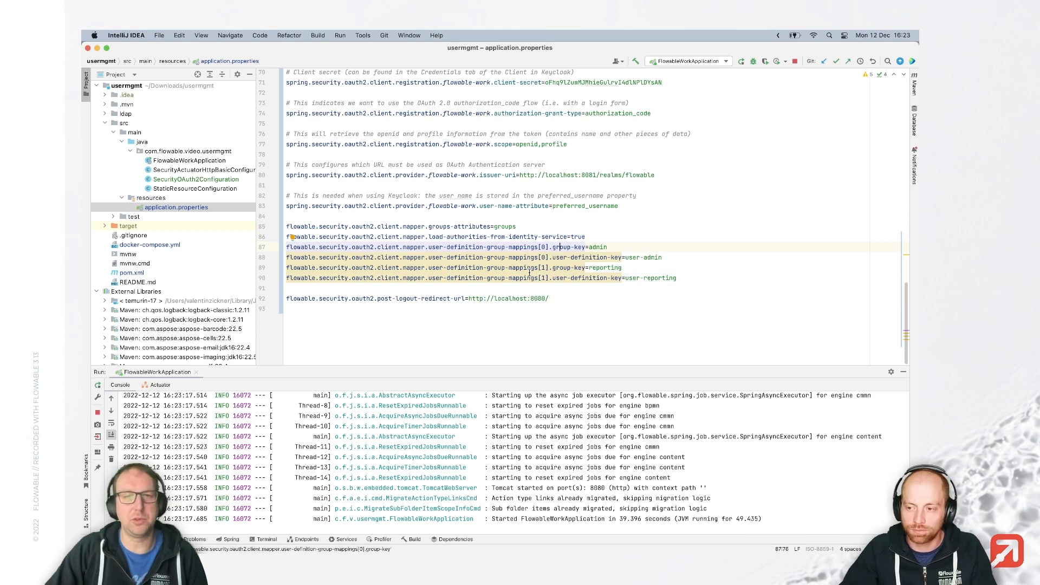
pyautogui.moveTo(524, 272)
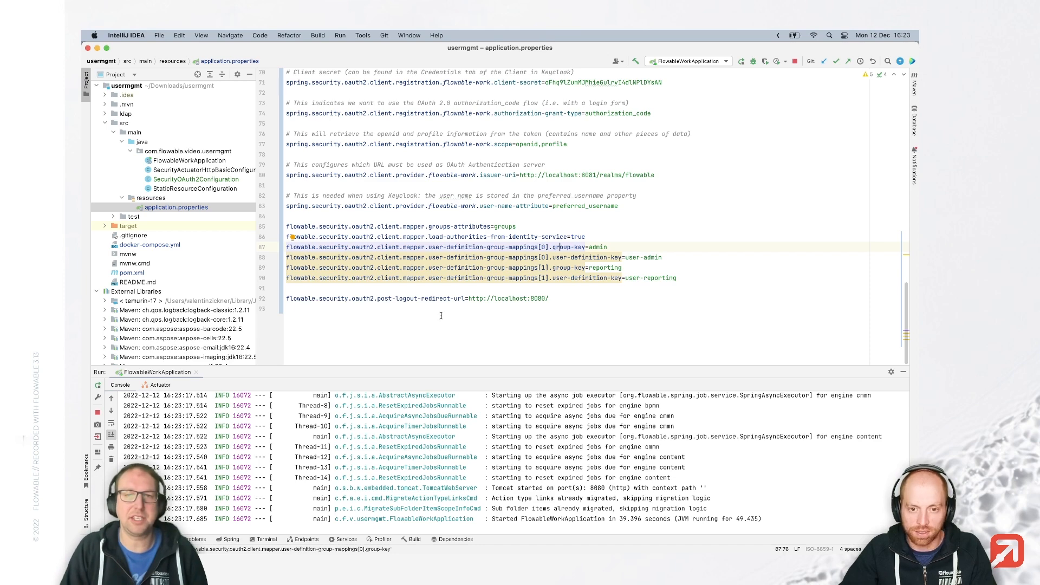
# In Chrome, load the Flowable Work home page at localhost:8080.
pyautogui.press('super+Tab')
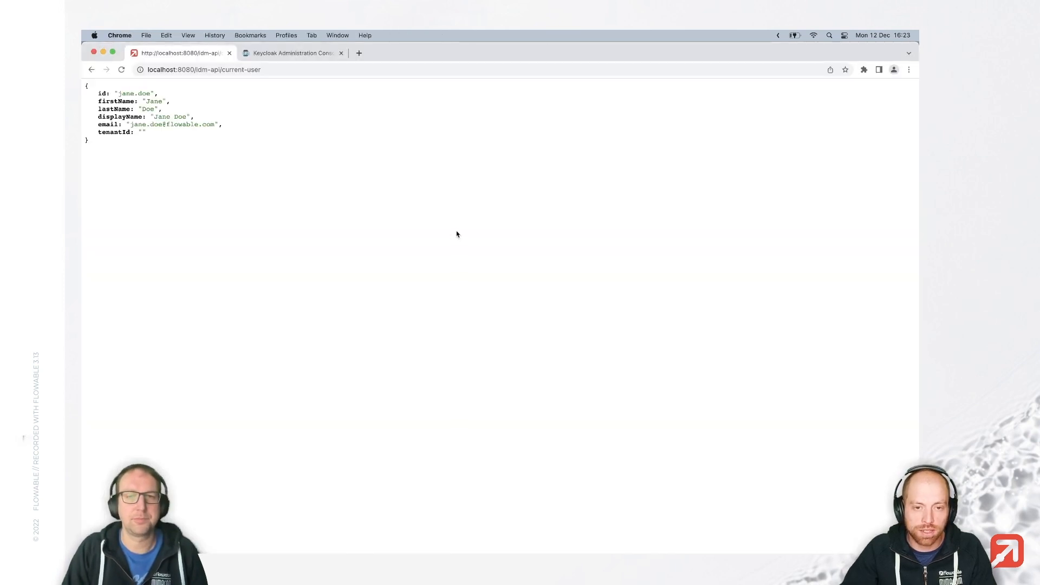
pyautogui.click(206, 70)
pyautogui.moveTo(197, 69); pyautogui.dragTo(359, 67)
pyautogui.press('BackSpace')
pyautogui.press('Return')
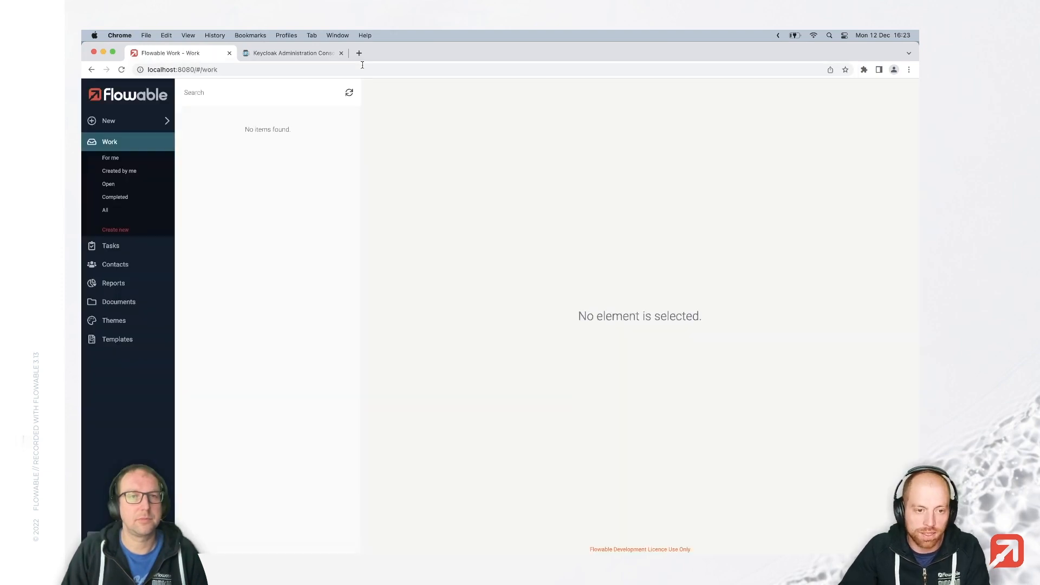
# Open idm-api/current-user and check the admin memberGroups and user-admin userDefinitionKey.
pyautogui.moveTo(195, 69); pyautogui.dragTo(325, 70)
pyautogui.write('idm')
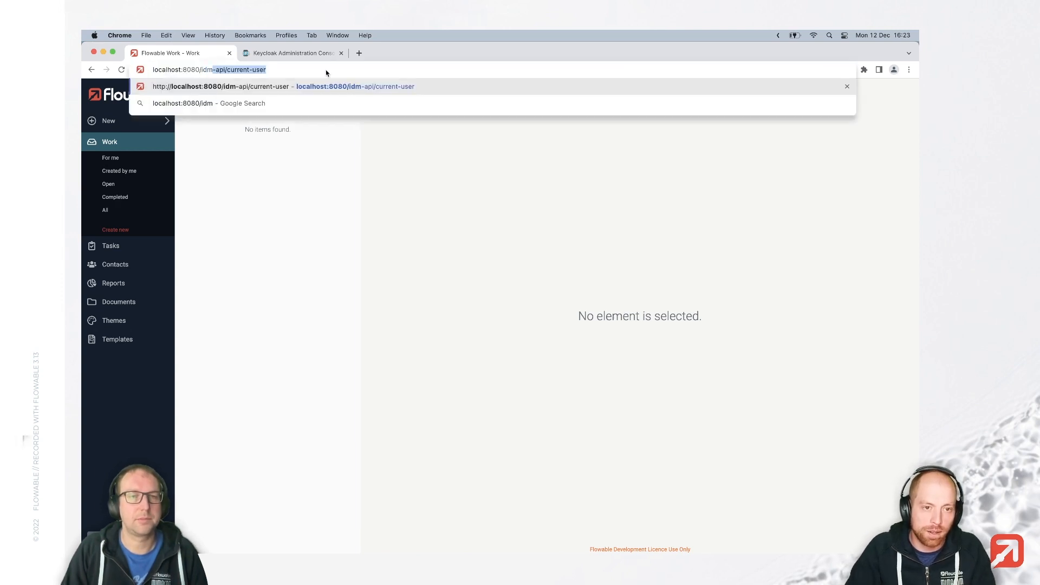
pyautogui.press('Return')
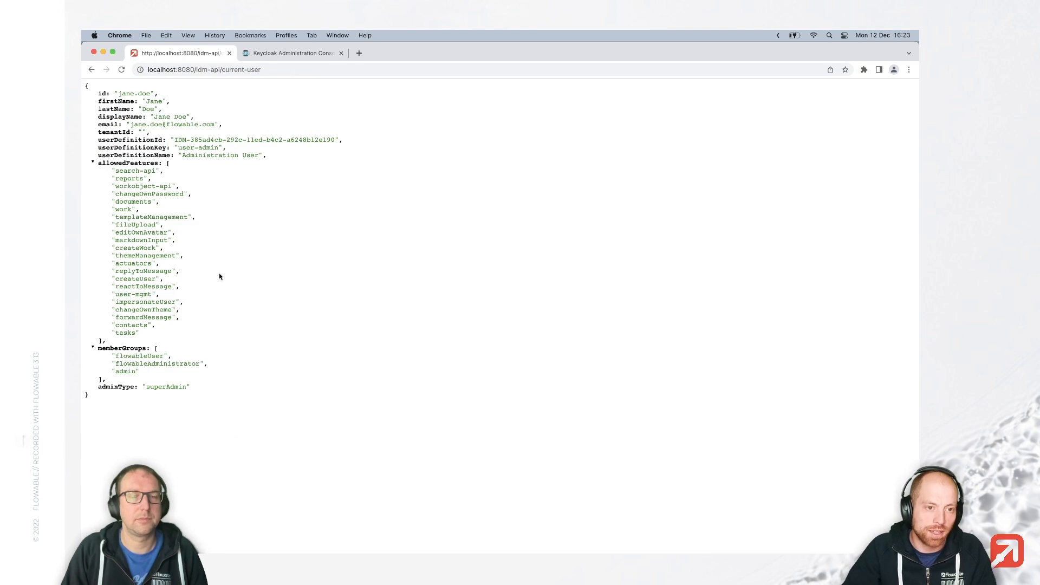
pyautogui.moveTo(142, 373); pyautogui.dragTo(111, 361)
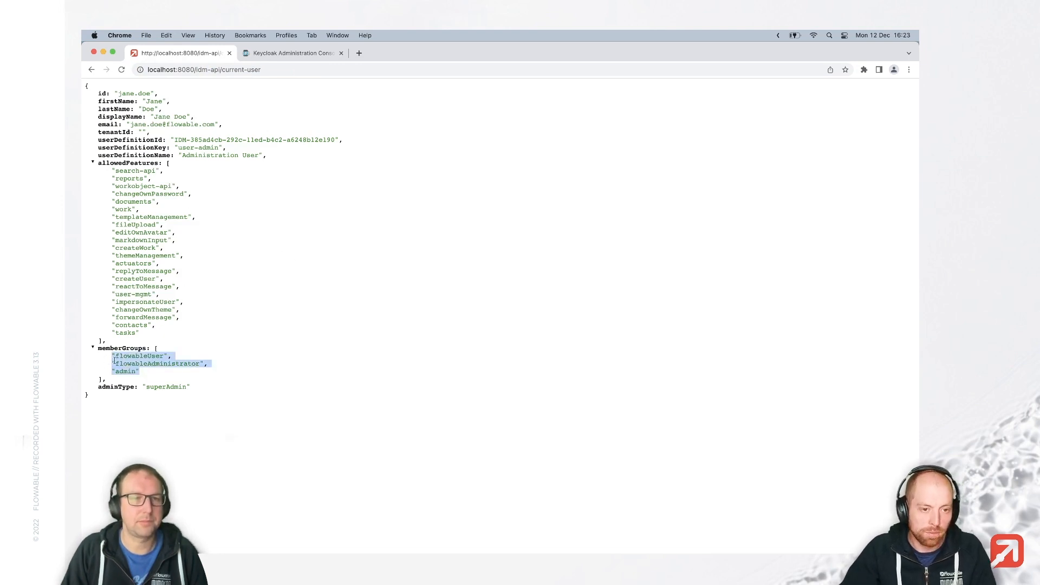
pyautogui.click(111, 361)
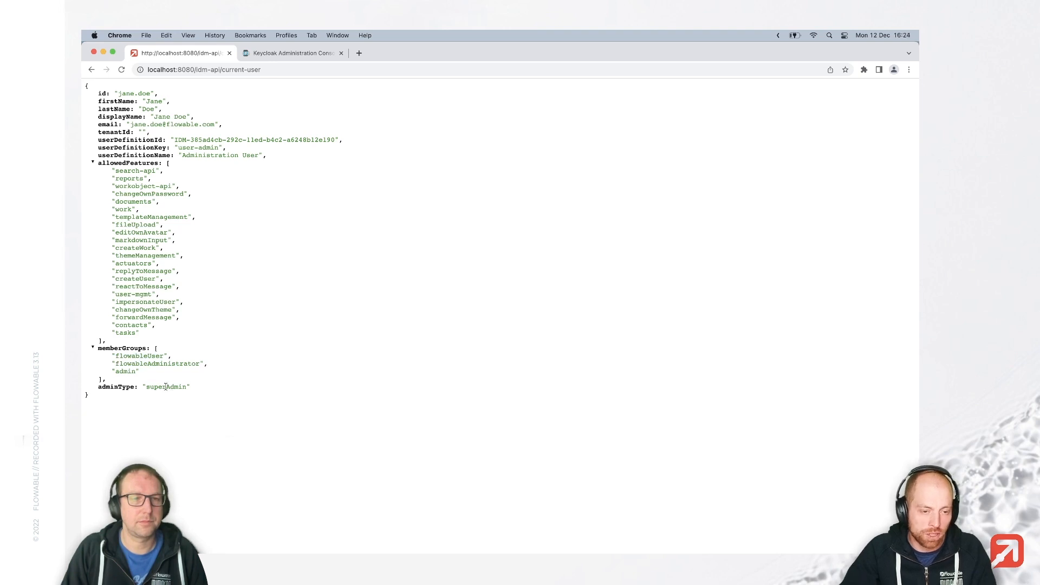
pyautogui.moveTo(179, 147); pyautogui.dragTo(219, 147)
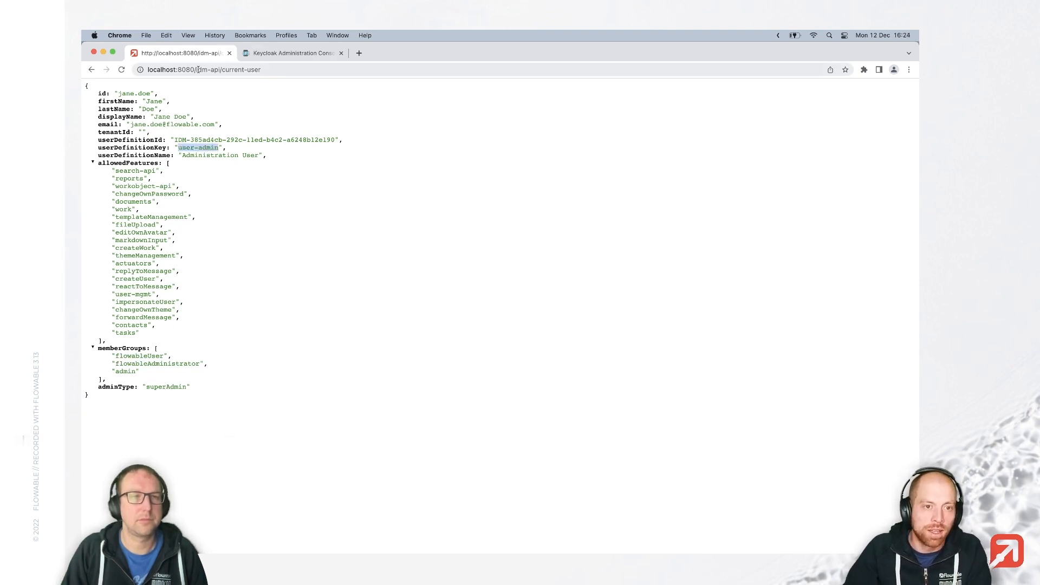
# Return to the Flowable Work home page at localhost:8080.
pyautogui.moveTo(198, 70); pyautogui.dragTo(265, 69)
pyautogui.press('BackSpace')
pyautogui.press('Return')
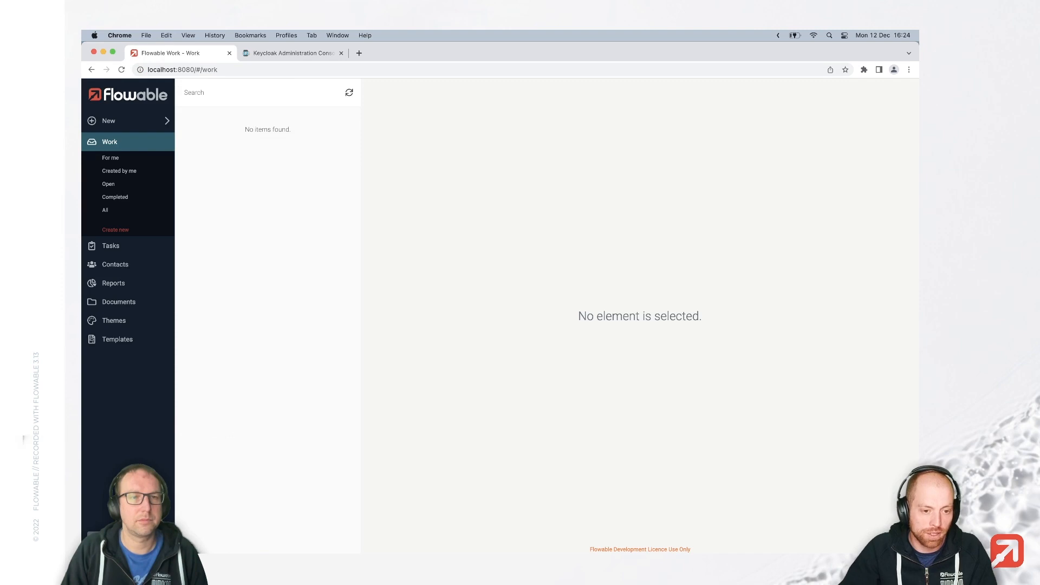
# Log out and sign back in as the reporting user with its password.
pyautogui.click(128, 542)
pyautogui.click(114, 518)
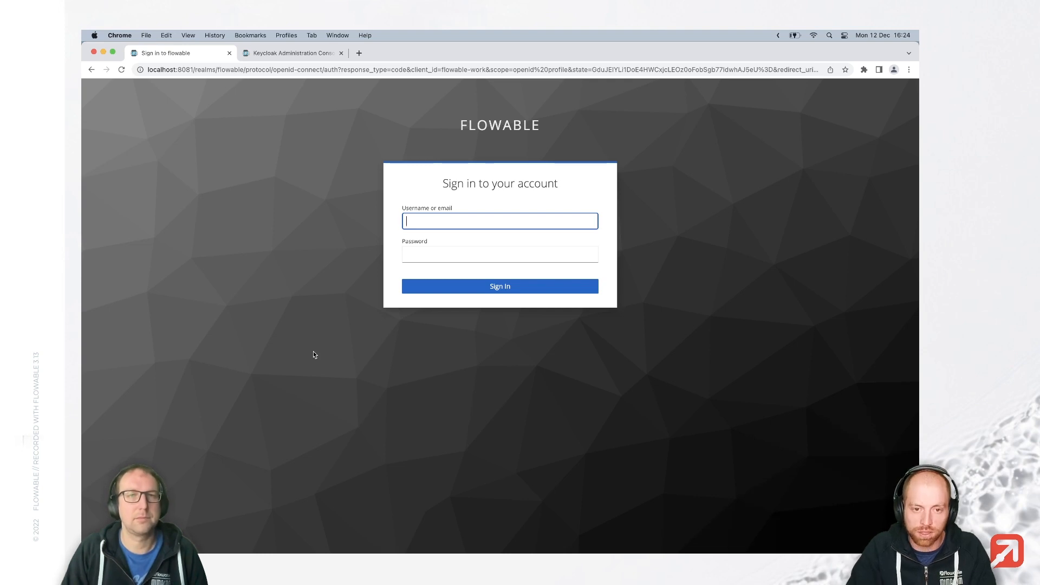
pyautogui.write('john.doe')
pyautogui.press('Tab')
pyautogui.write('test')
pyautogui.press('Return')
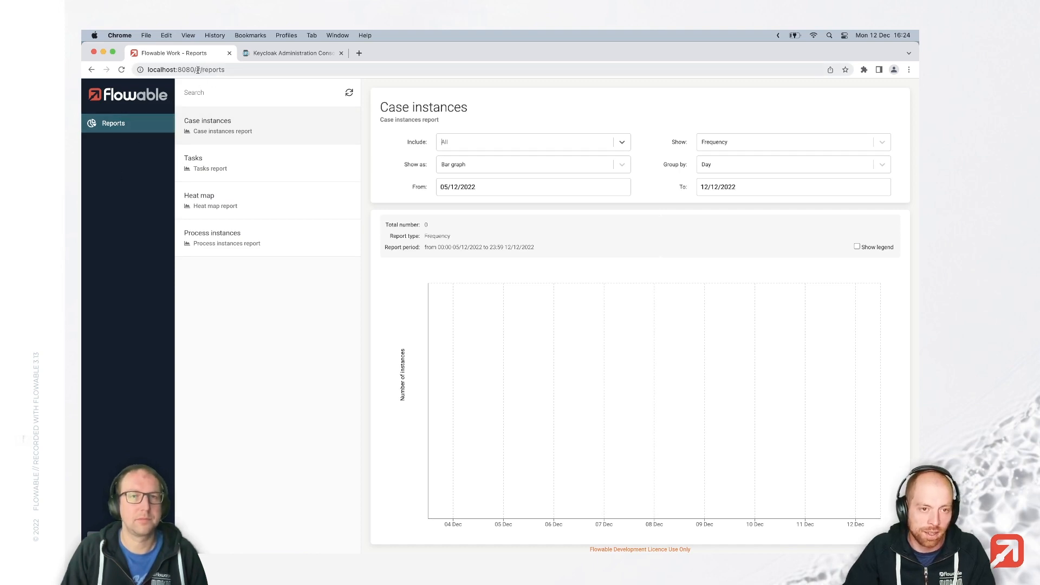
# Open idm-api/current-user and check the user-reporting userDefinitionKey.
pyautogui.moveTo(196, 70); pyautogui.dragTo(291, 71)
pyautogui.write('idm-api/current-user')
pyautogui.press('Return')
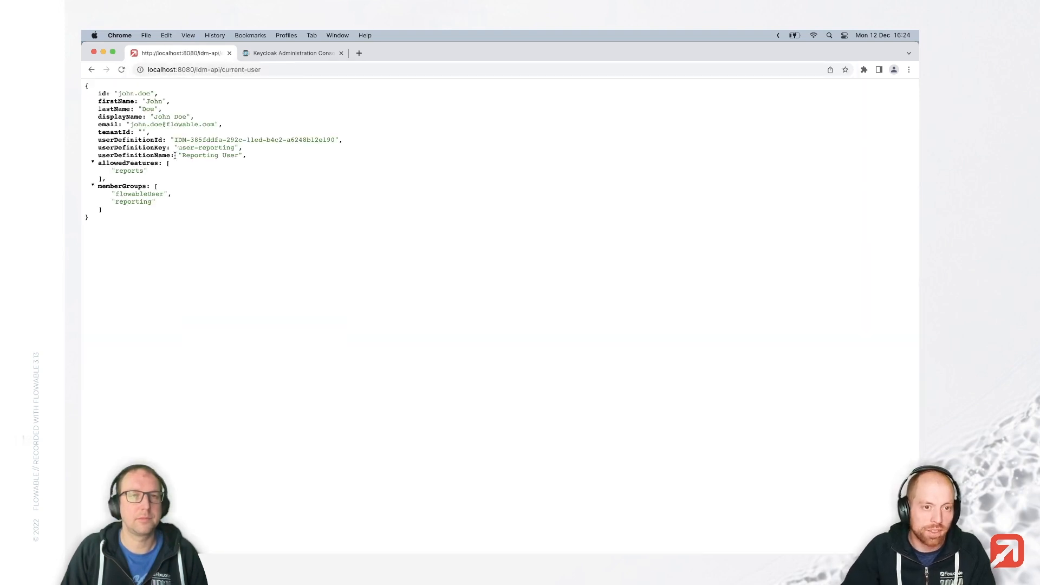
pyautogui.moveTo(178, 147); pyautogui.dragTo(233, 148)
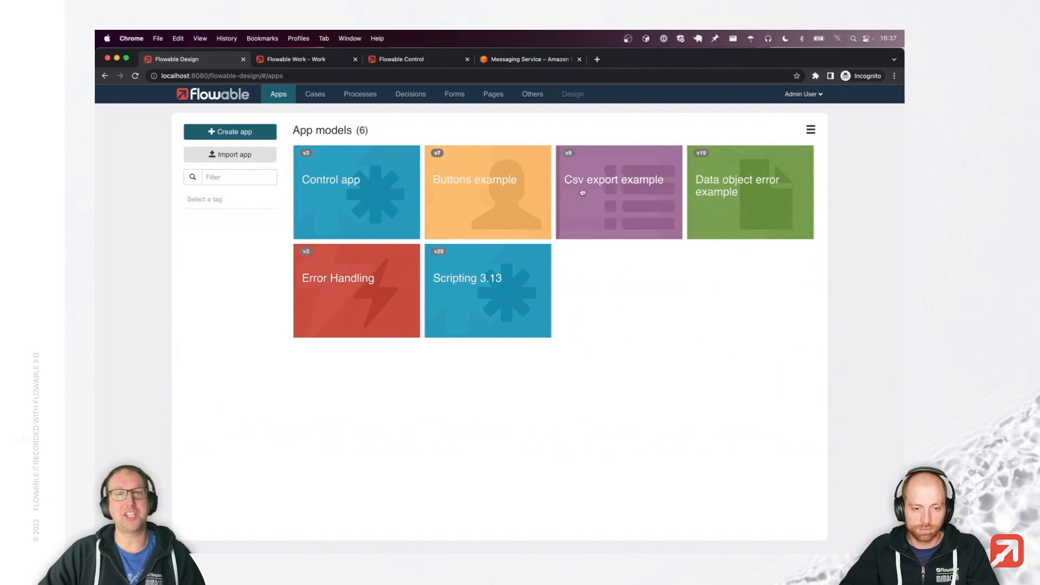
# Create a new channel model named 'SNS example' from the Others models list.
pyautogui.click(532, 102)
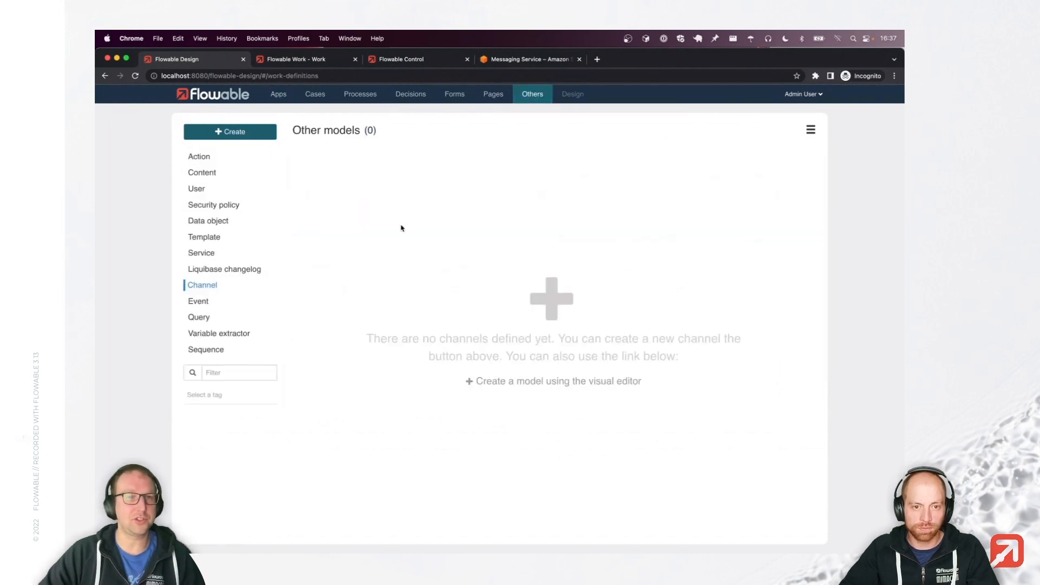
pyautogui.click(535, 381)
pyautogui.write('SNS example')
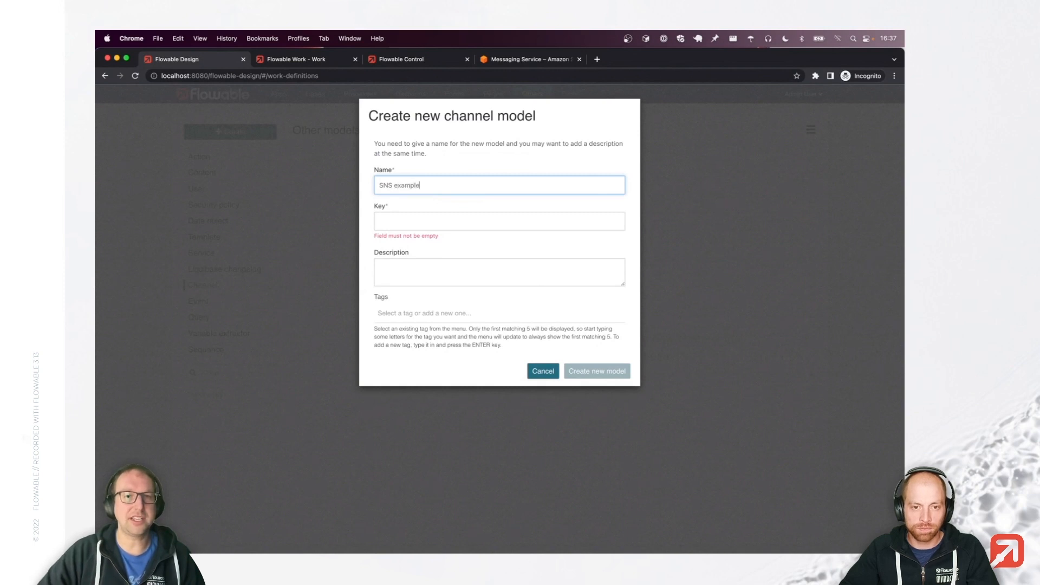
pyautogui.press('Tab')
pyautogui.click(583, 366)
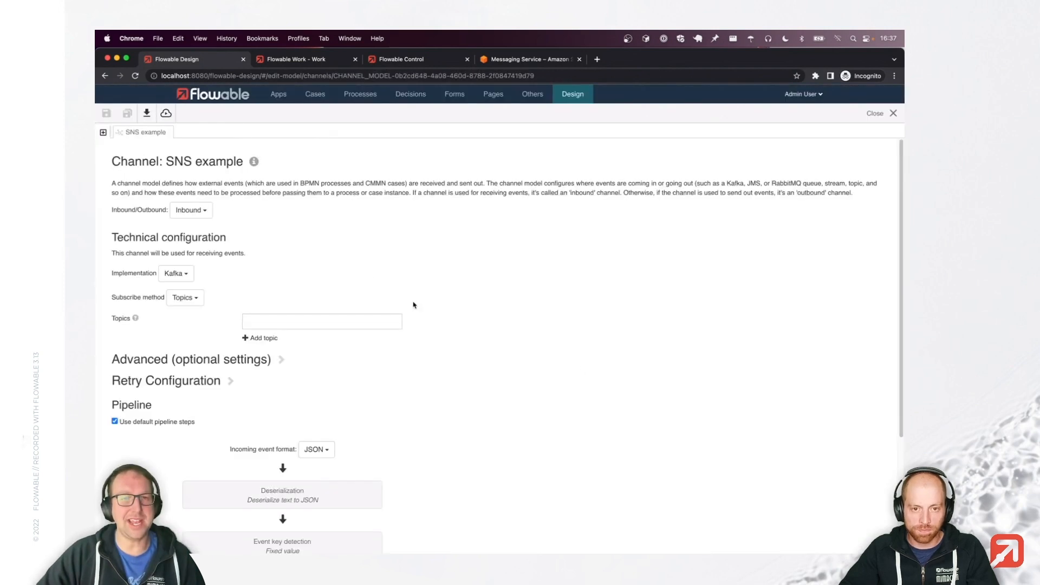
# Set the channel direction to Outbound and implementation to AWS SNS, expanding the FIFO settings.
pyautogui.click(193, 217)
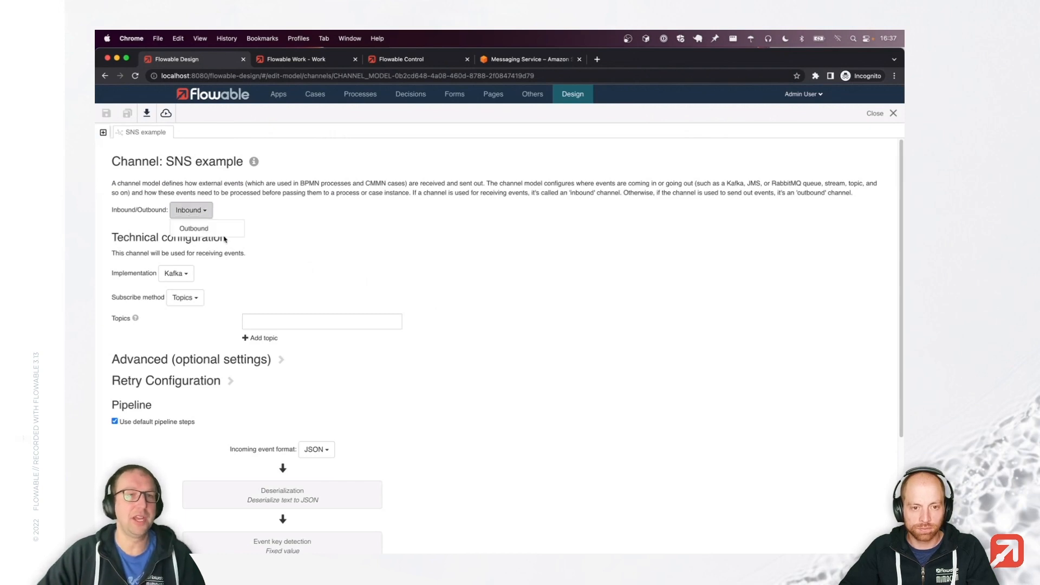
pyautogui.click(218, 233)
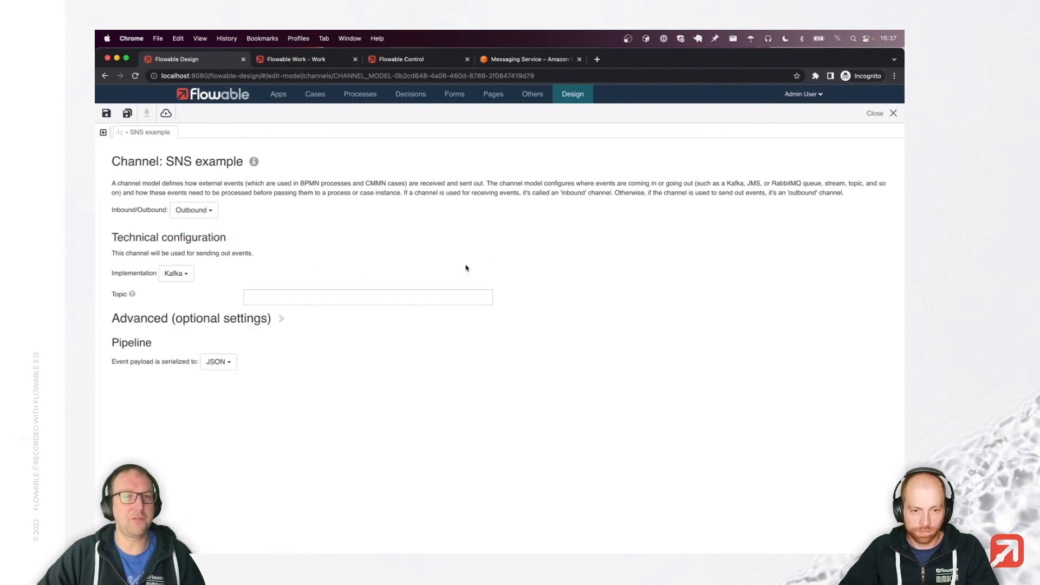
pyautogui.click(176, 276)
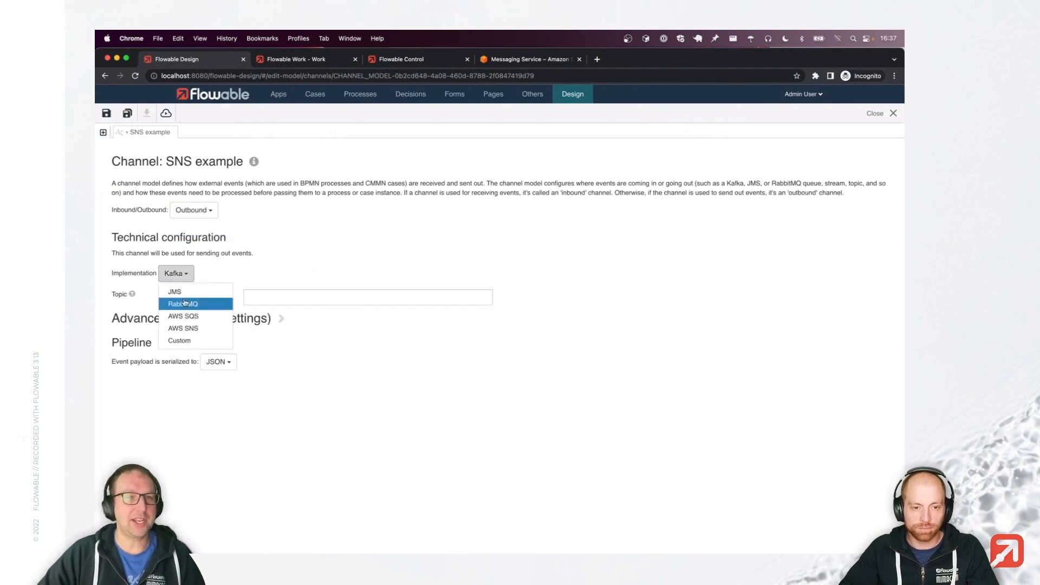
pyautogui.click(200, 330)
pyautogui.click(150, 342)
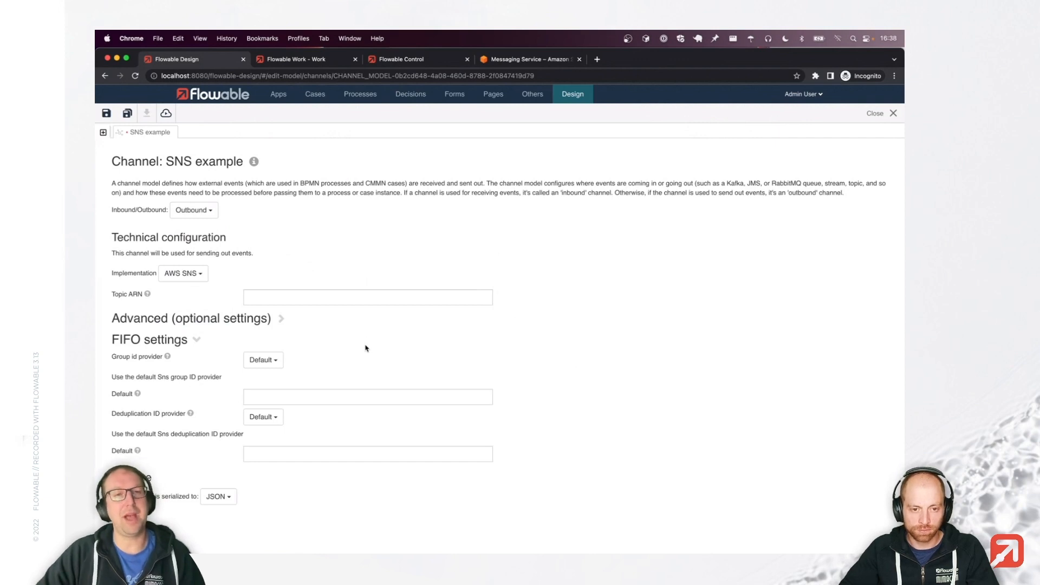
pyautogui.click(533, 62)
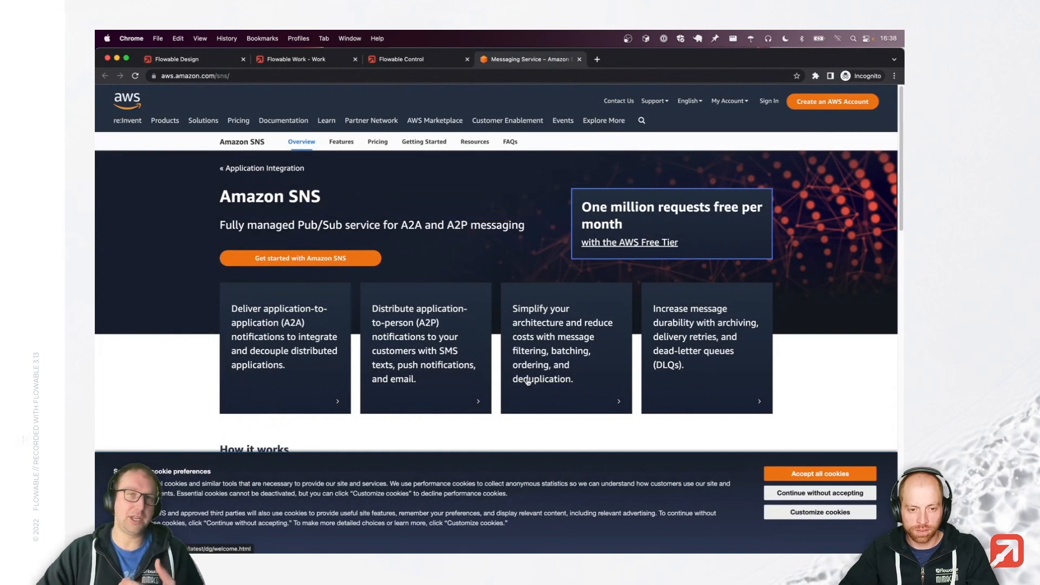
pyautogui.scroll(-2, 567, 346)
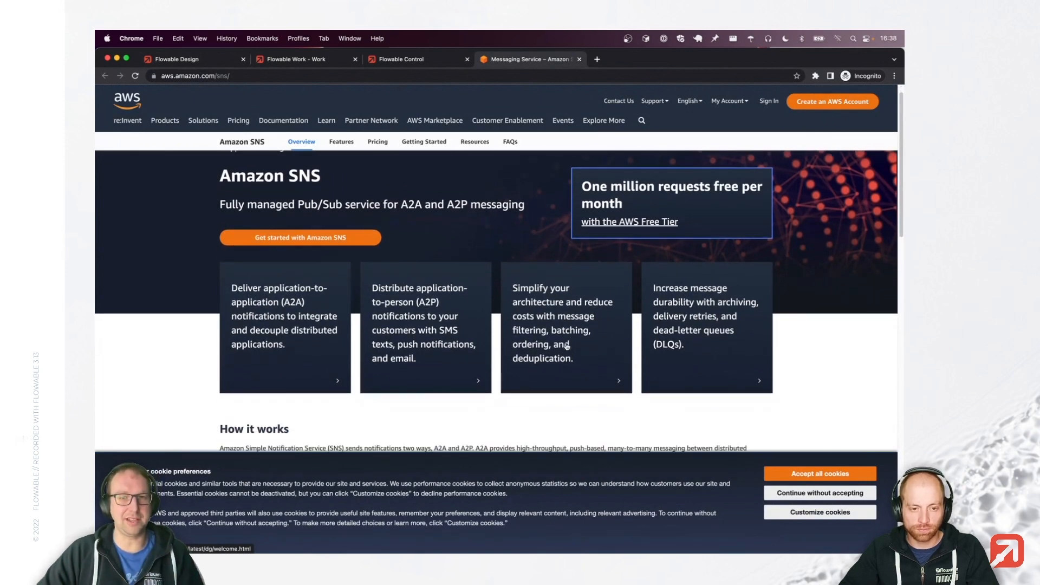
pyautogui.scroll(-10, 567, 347)
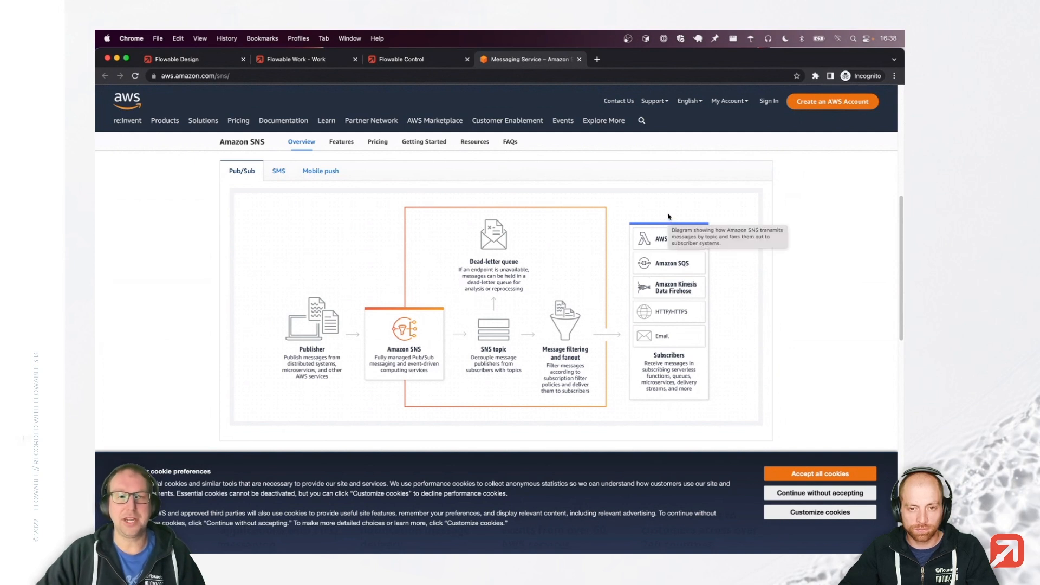
pyautogui.click(278, 171)
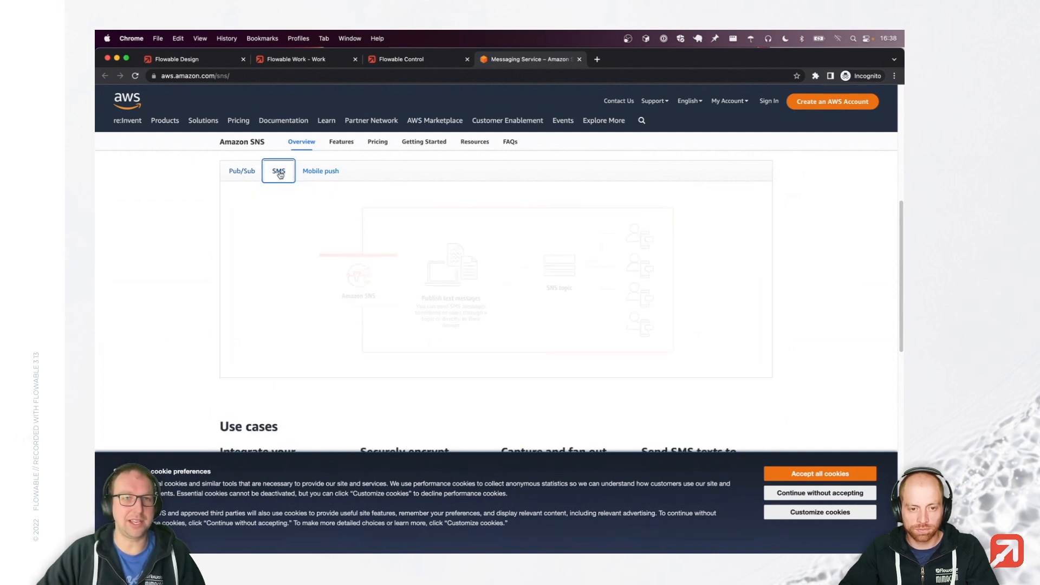
pyautogui.click(319, 171)
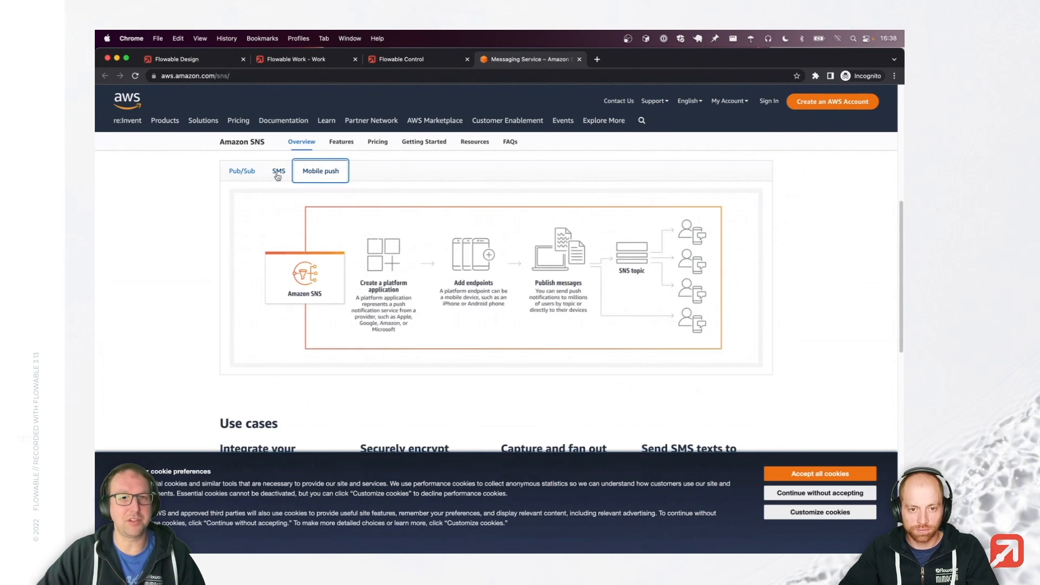
pyautogui.click(249, 171)
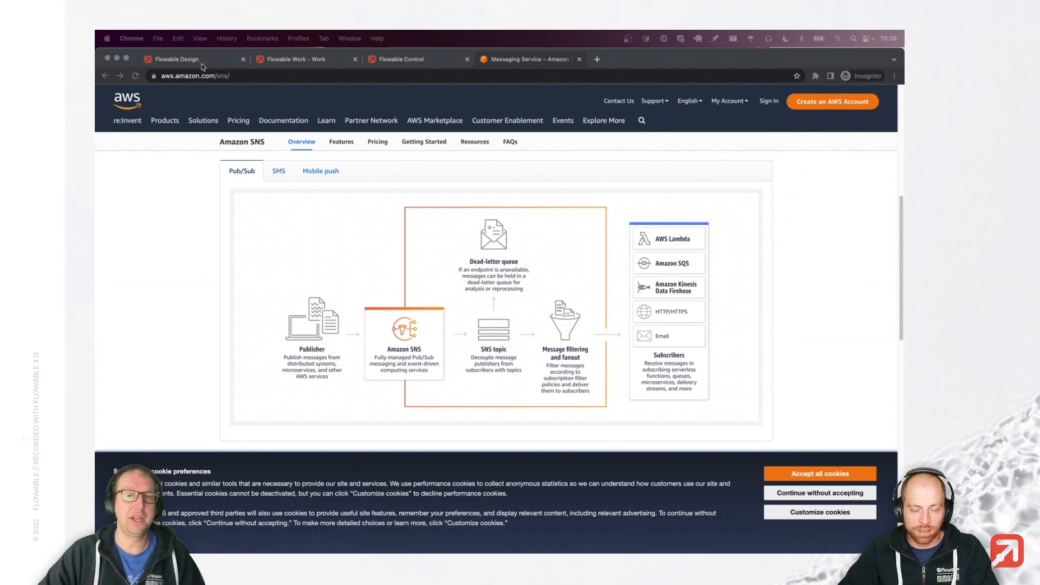
pyautogui.click(202, 63)
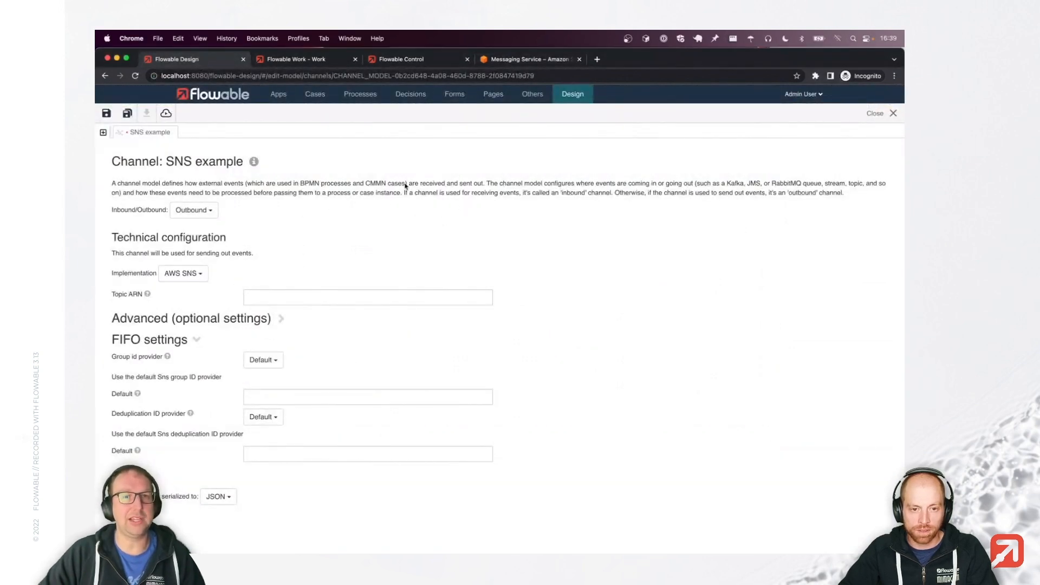
# Leave the SNS model unsaved and create an 'email example' channel model with E-Mail implementation.
pyautogui.click(533, 94)
pyautogui.click(580, 138)
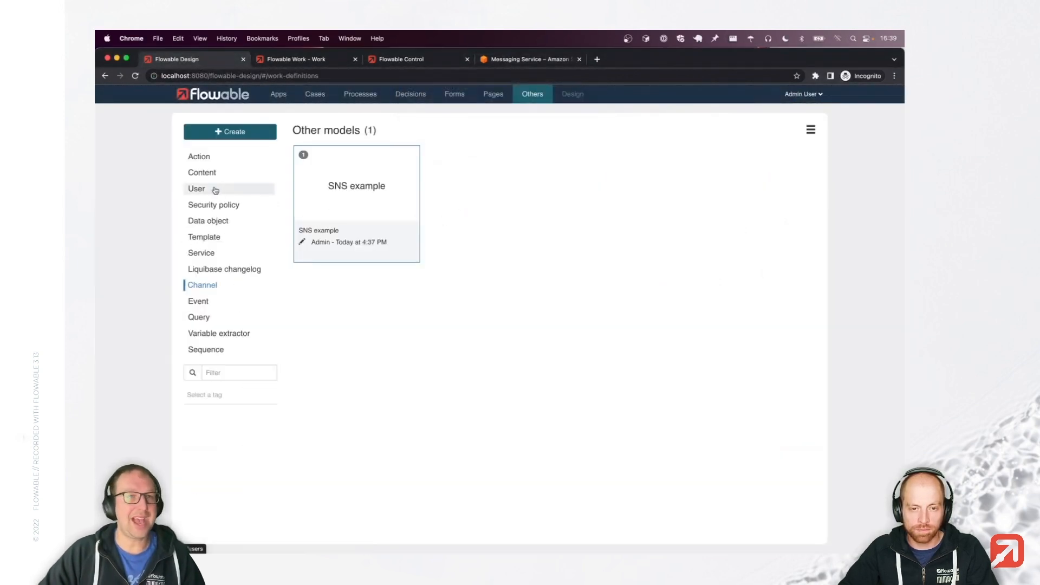
pyautogui.click(245, 136)
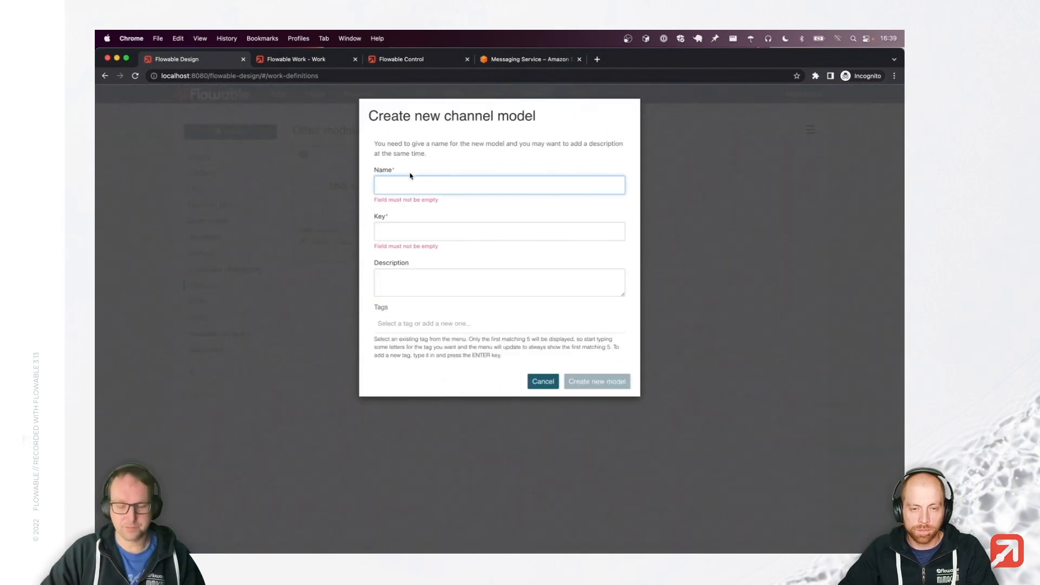
pyautogui.write('email example')
pyautogui.click(590, 361)
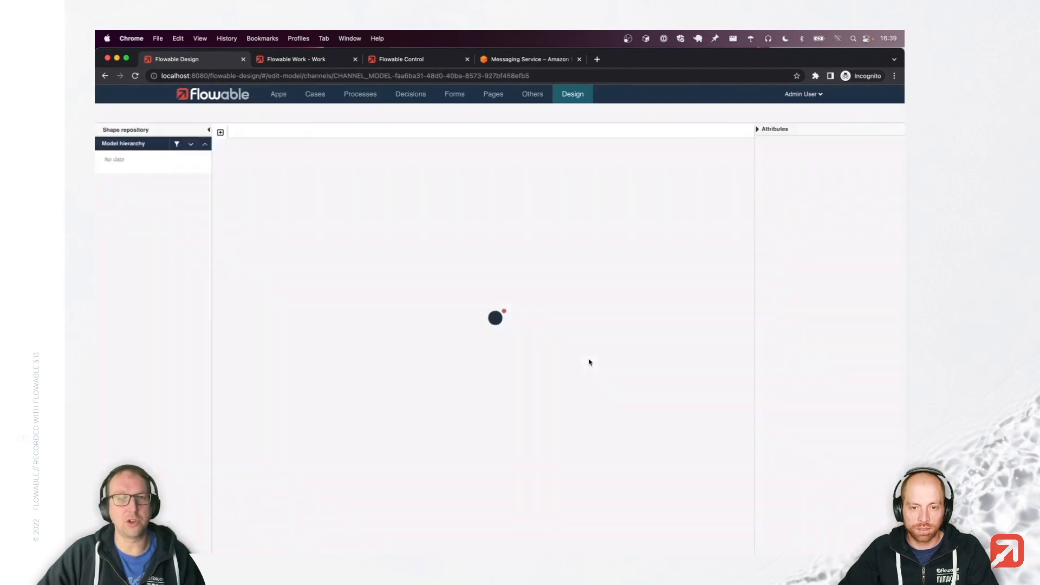
pyautogui.click(176, 275)
pyautogui.click(179, 328)
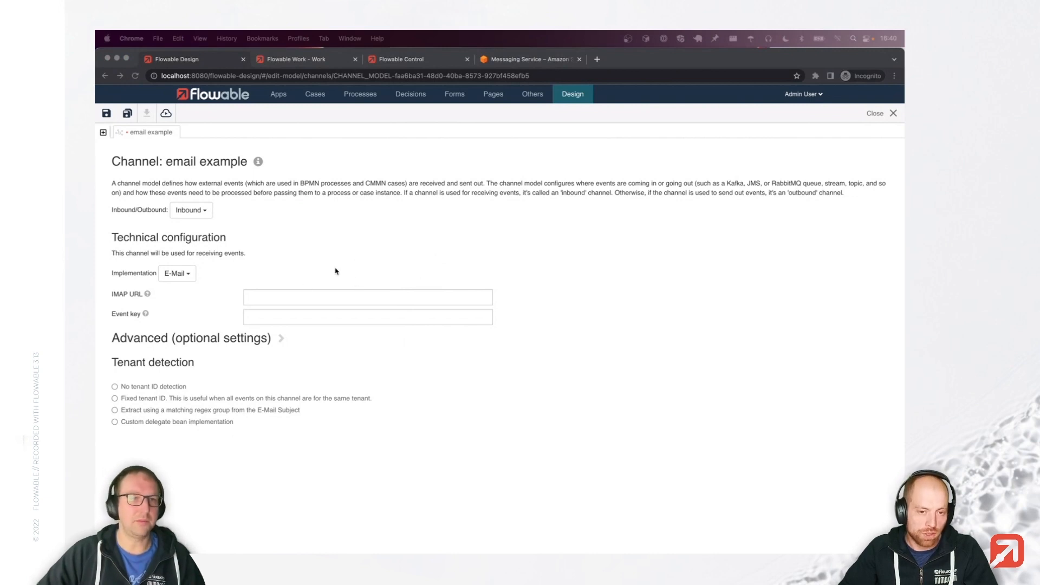
pyautogui.click(310, 296)
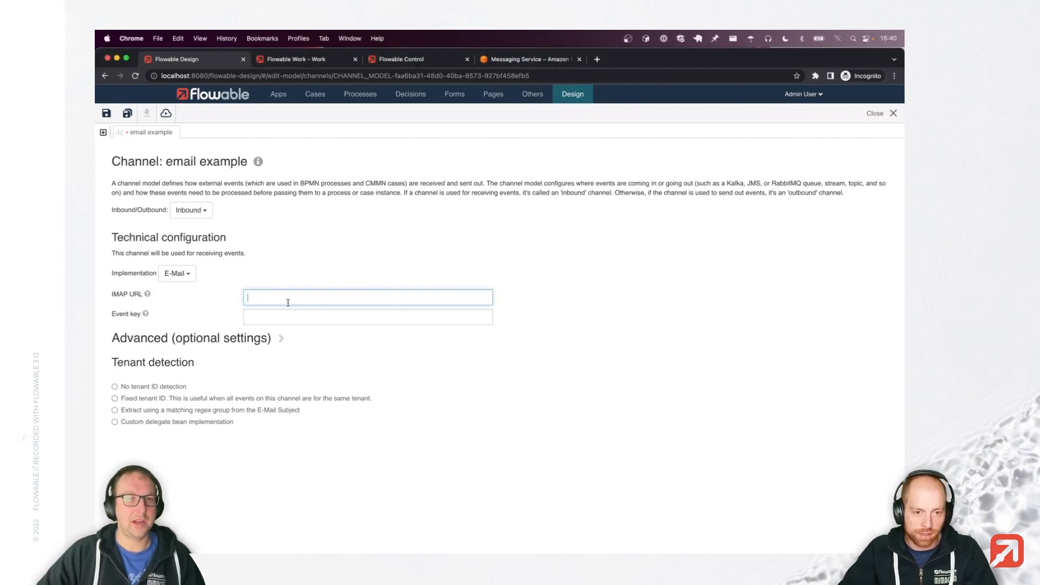
pyautogui.write('${flwAuthTokenUtils.getAccessToken("service-id")}')
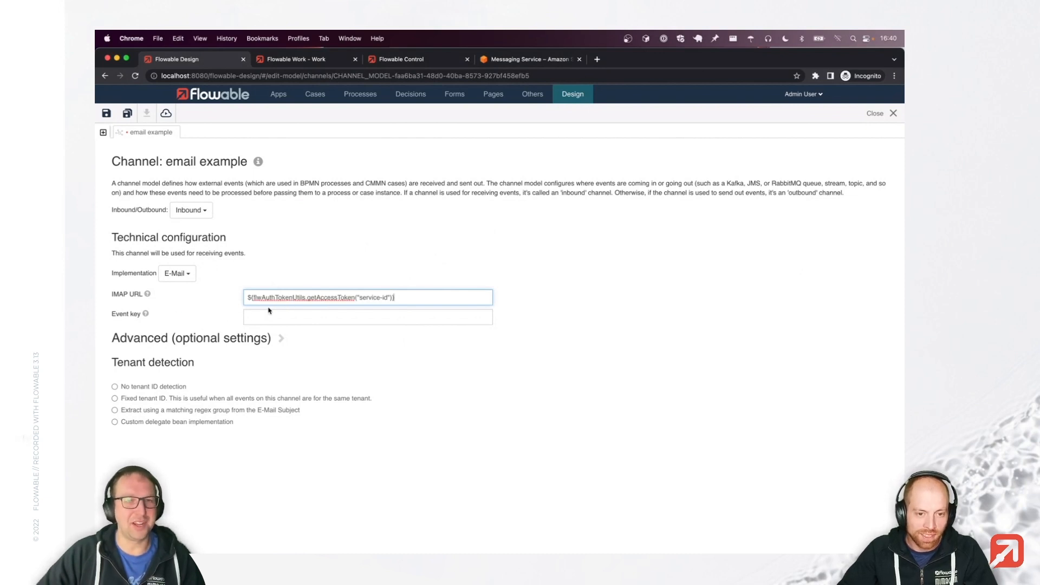
pyautogui.moveTo(247, 299); pyautogui.dragTo(398, 299)
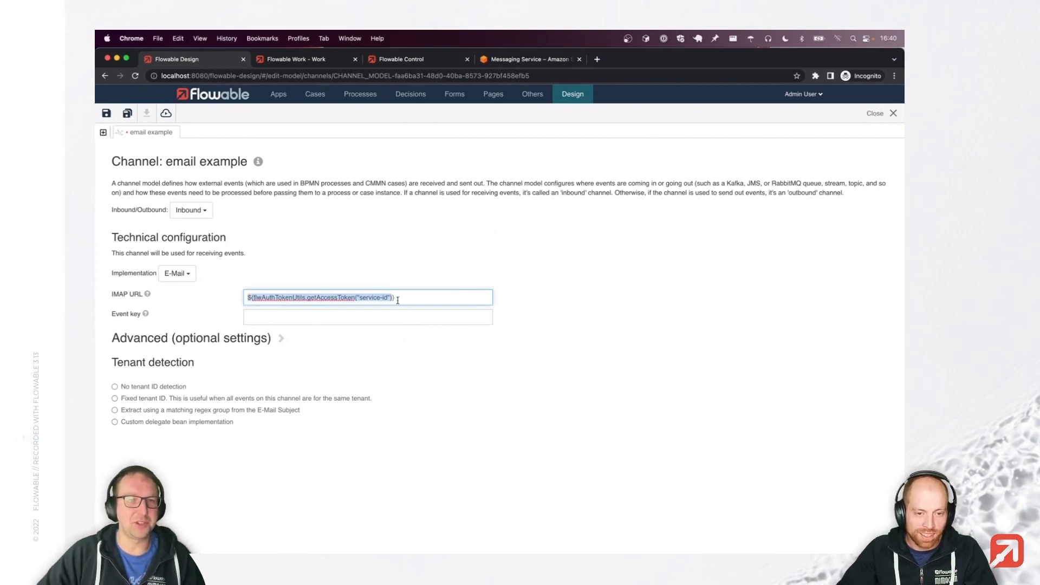
pyautogui.click(425, 295)
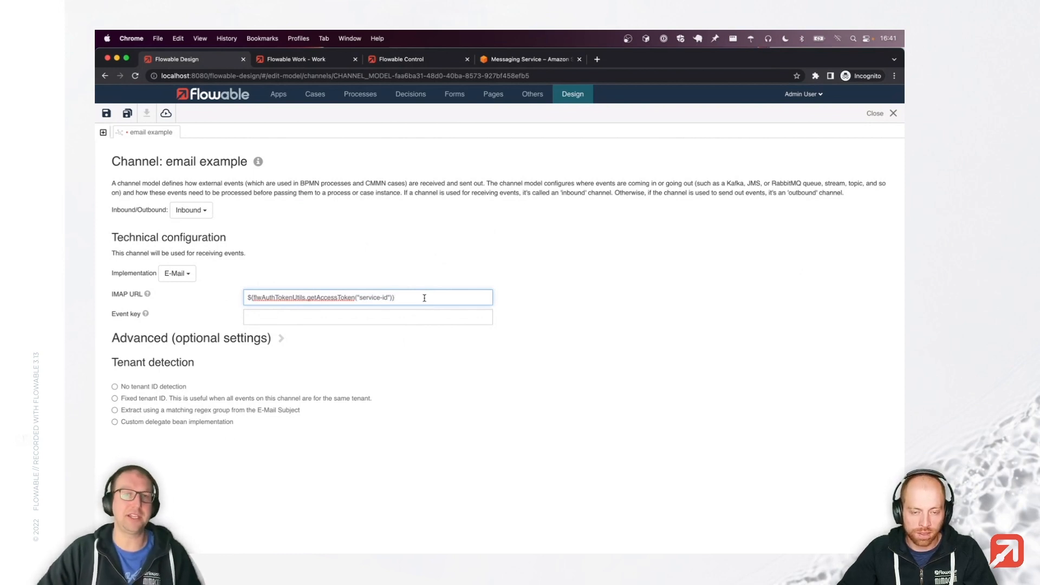
pyautogui.tripleClick(424, 298)
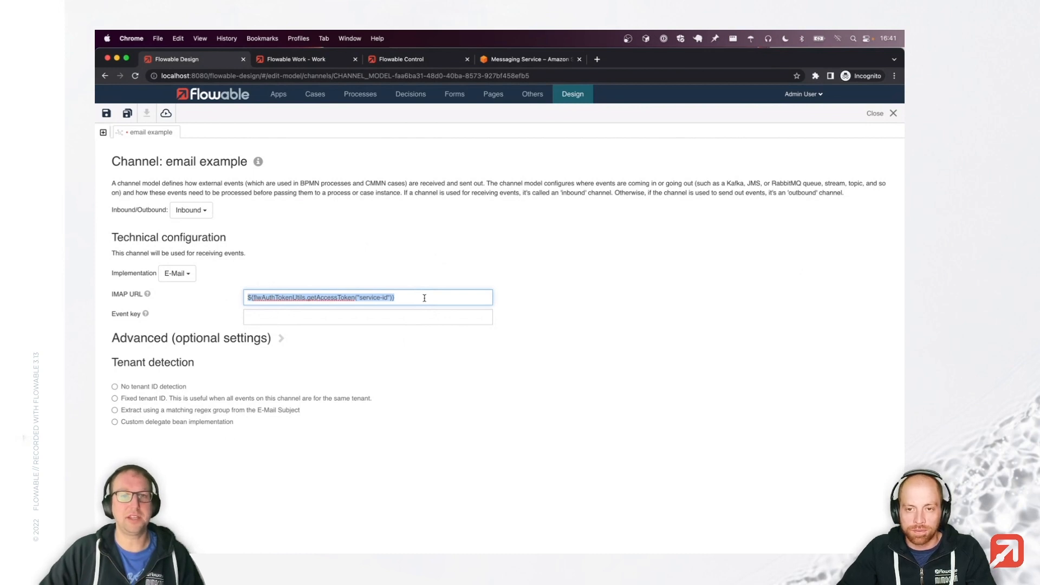
pyautogui.press('BackSpace')
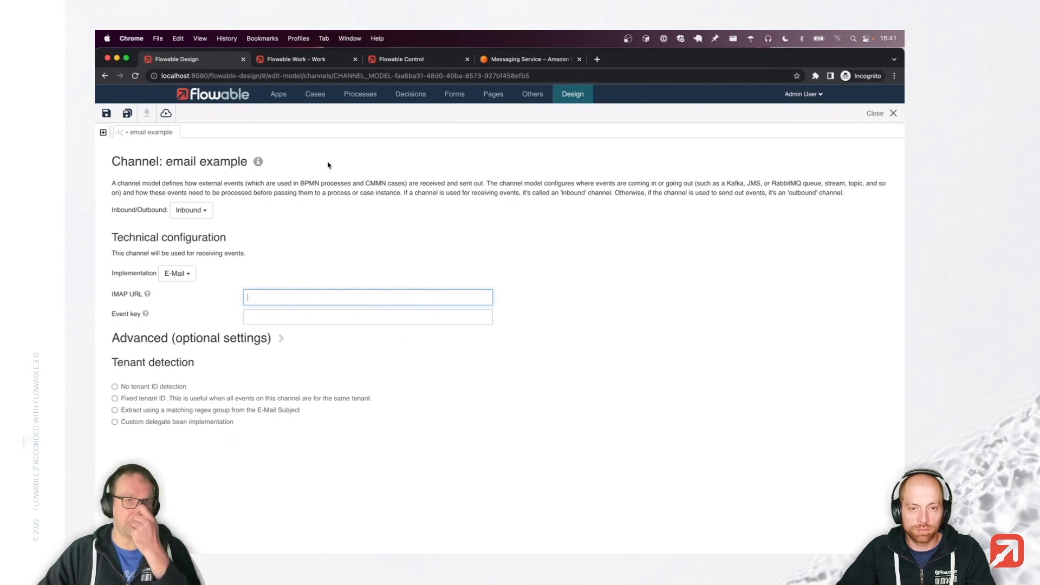
# Discard the channel edits and open the Buttons example process model.
pyautogui.click(359, 97)
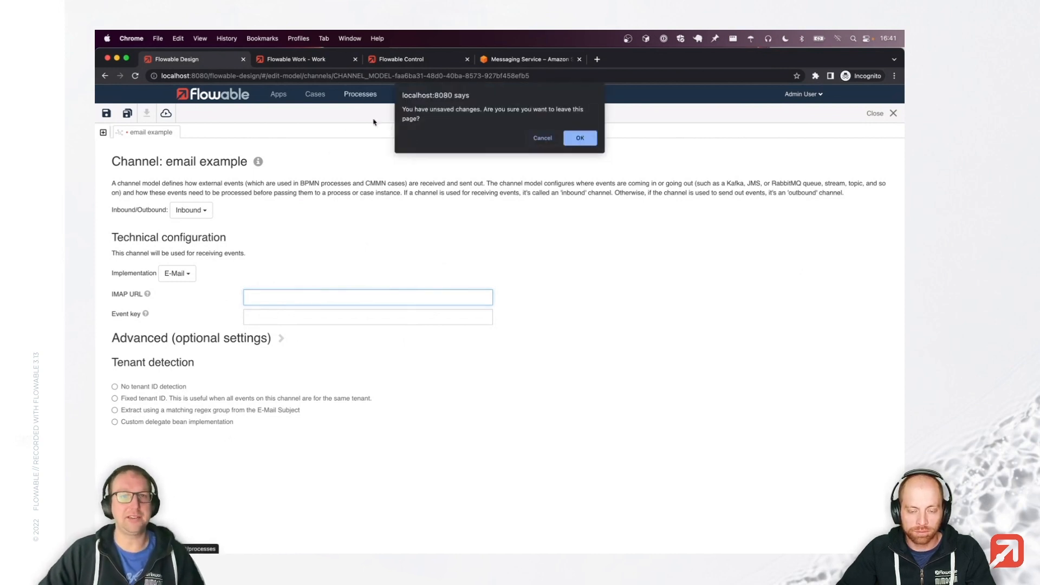
pyautogui.click(582, 138)
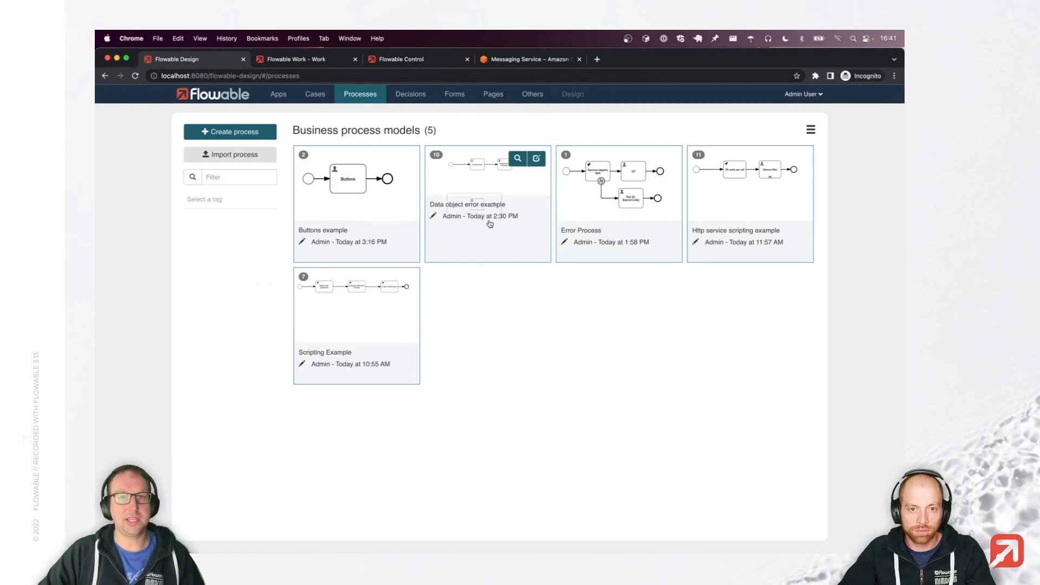
pyautogui.click(382, 189)
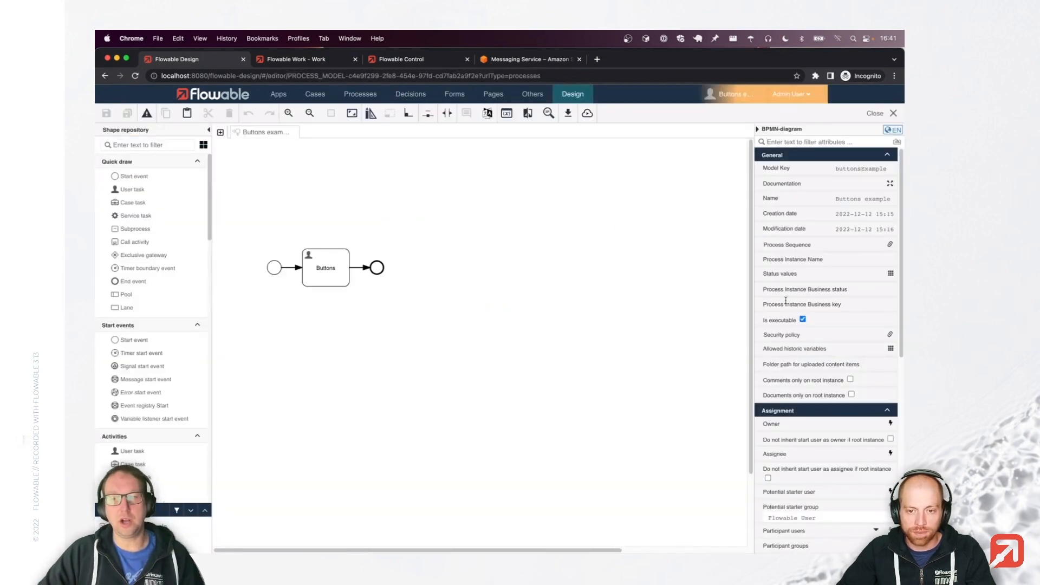
# Set the process's Indexing filter type property to Include.
pyautogui.scroll(-5, 786, 300)
pyautogui.scroll(-4, 786, 304)
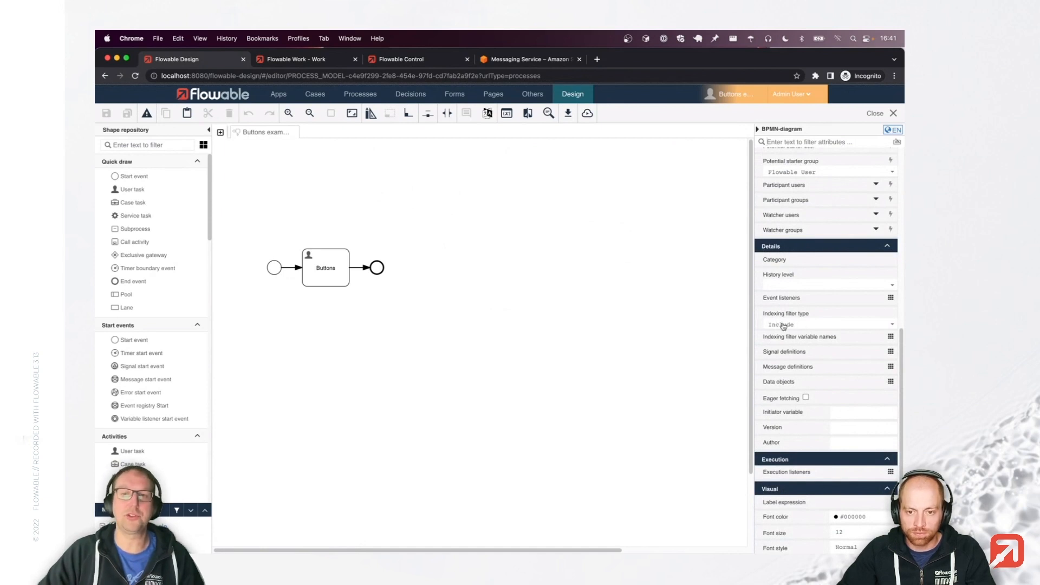
pyautogui.click(811, 326)
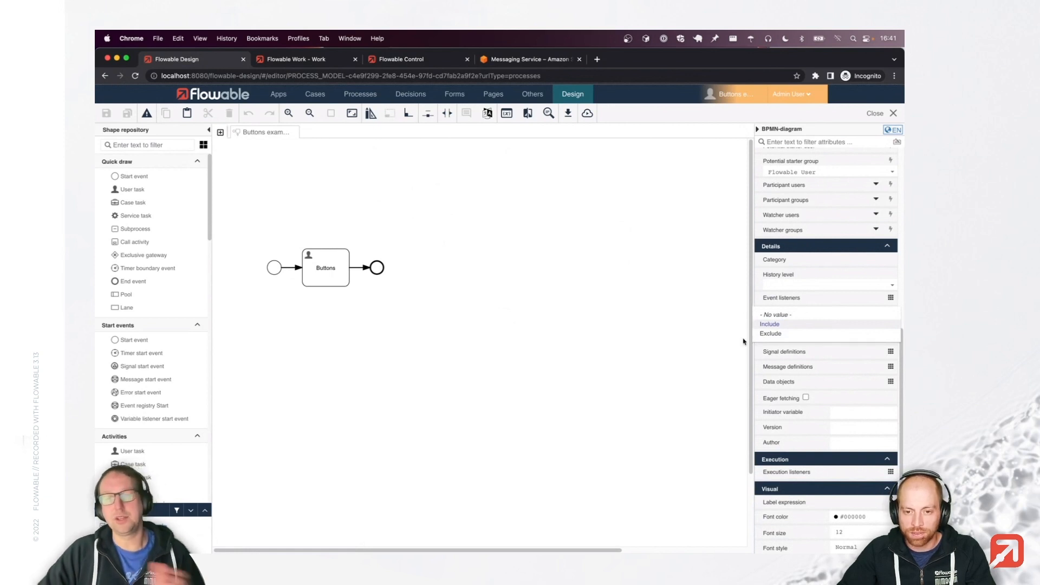
pyautogui.click(793, 324)
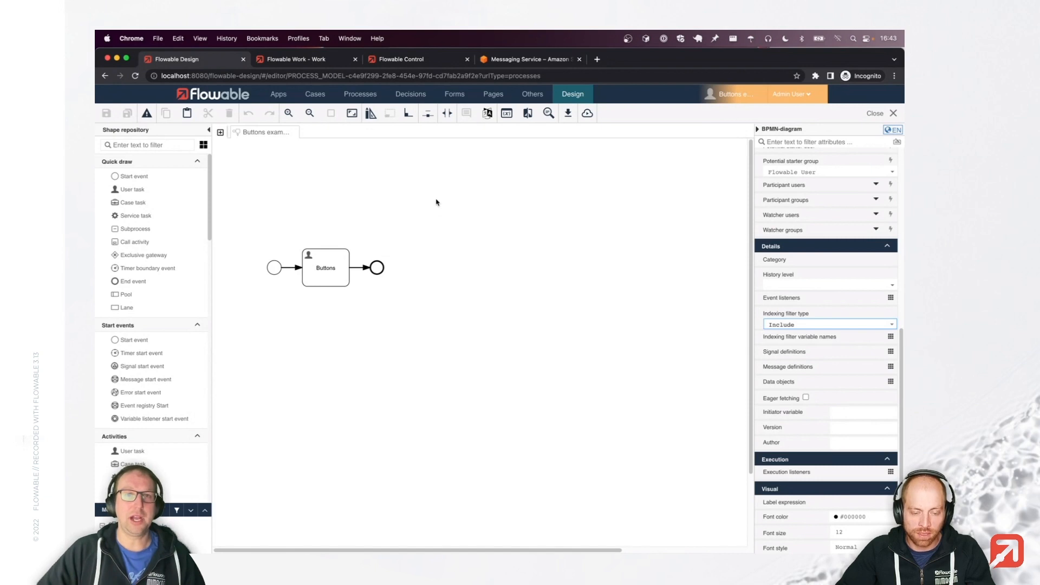
# In Flowable Control, open the Demo case instance and show its plan items.
pyautogui.click(422, 61)
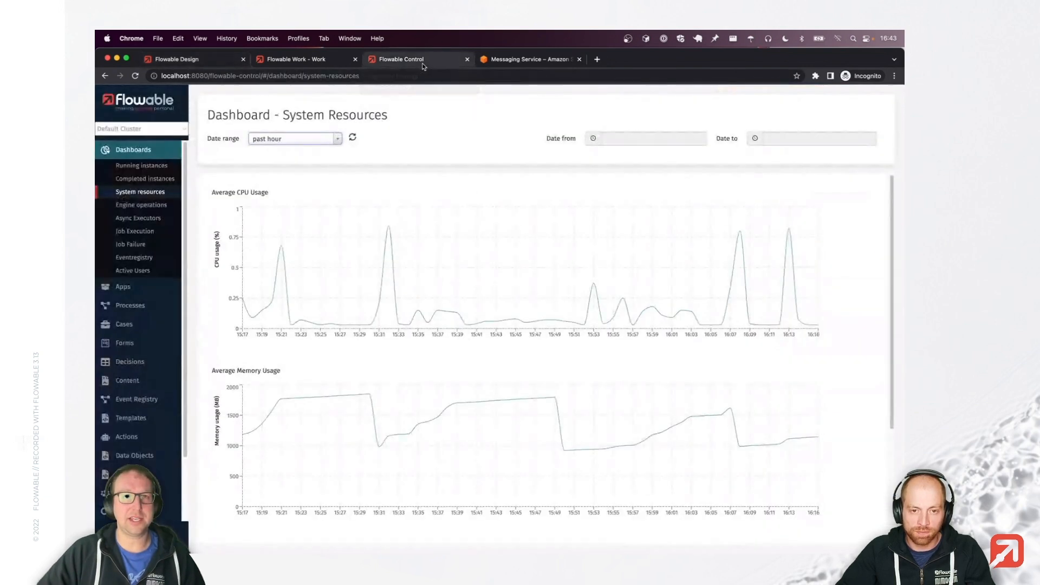
pyautogui.click(136, 326)
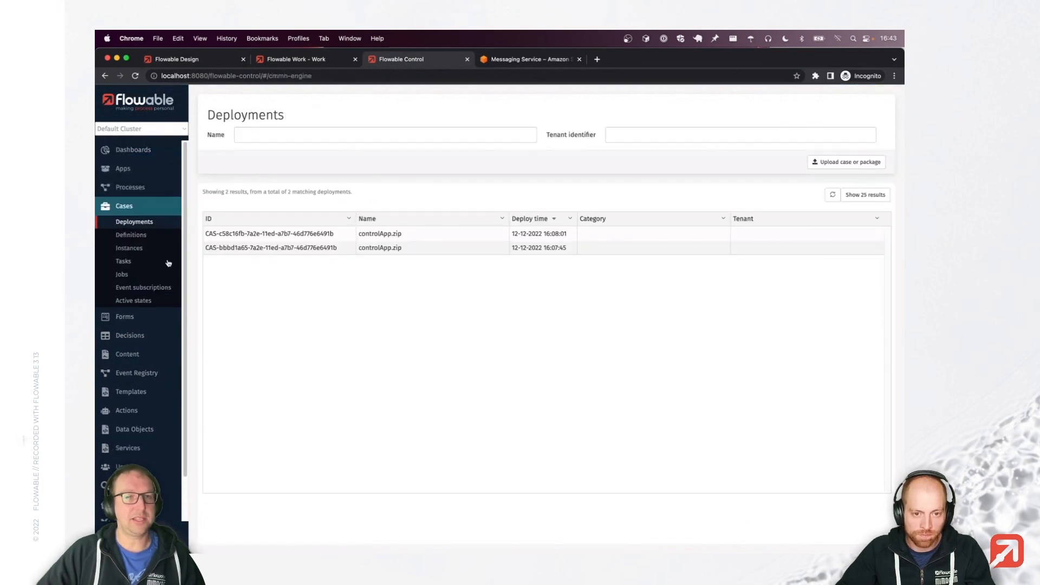
pyautogui.click(137, 250)
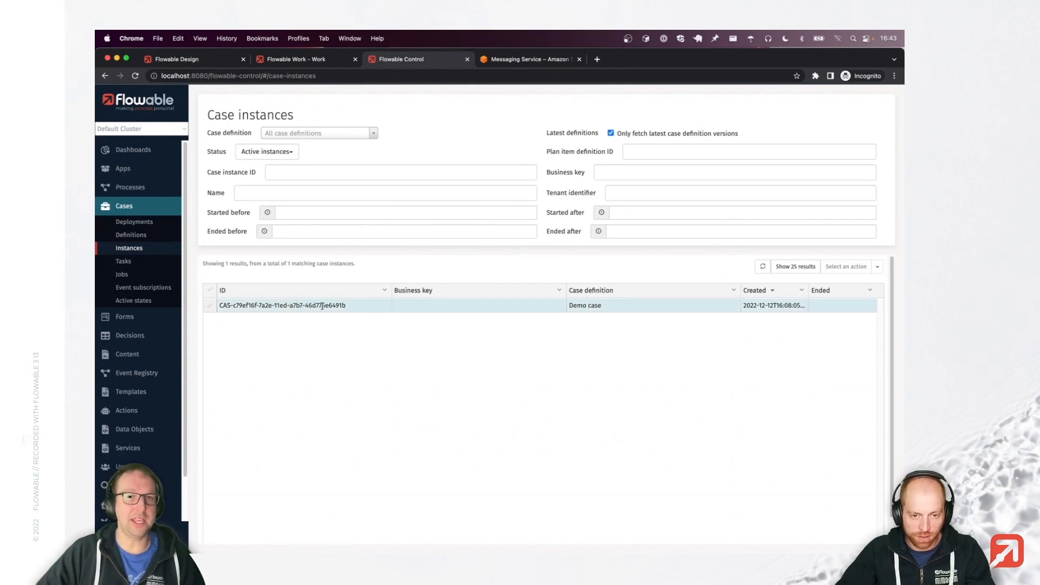
pyautogui.click(317, 306)
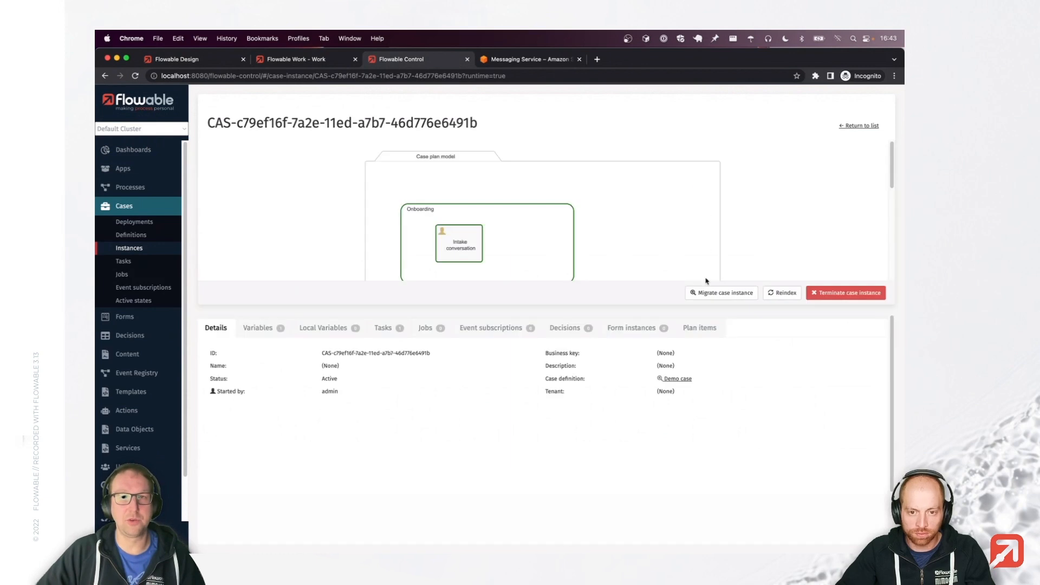
pyautogui.click(700, 328)
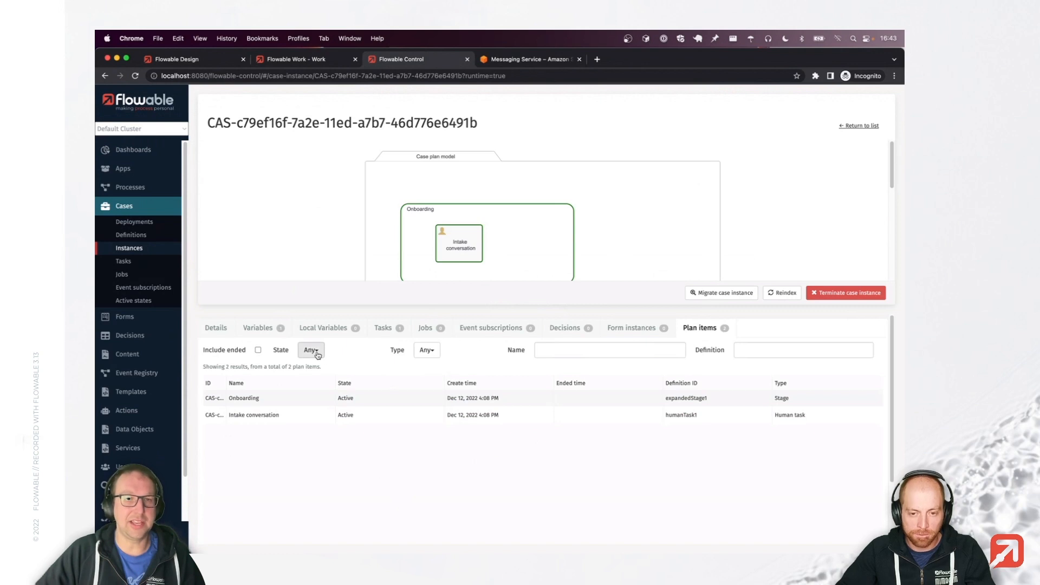
# Browse the plan item state and type filter options without changing them.
pyautogui.click(317, 354)
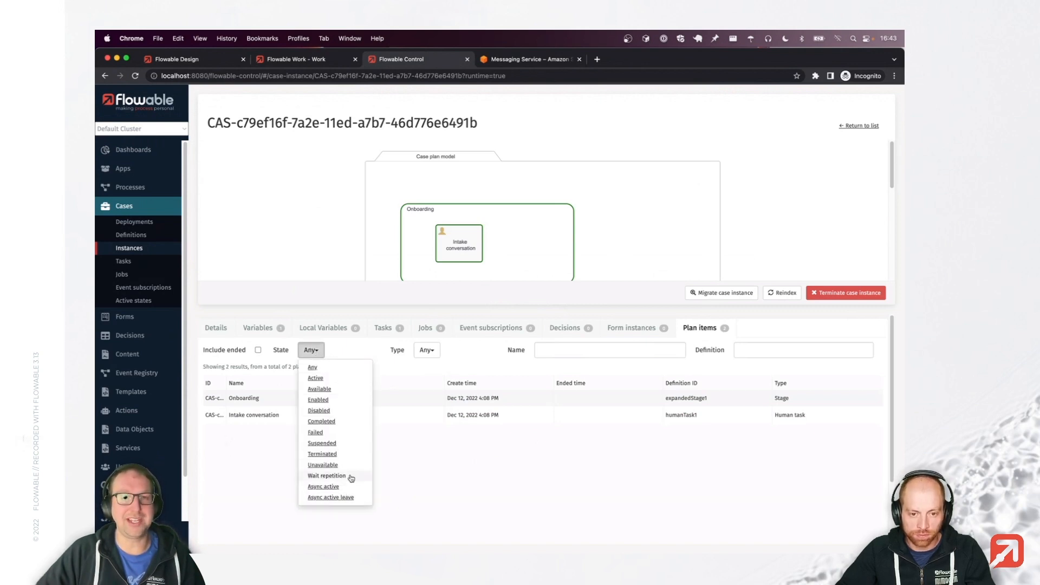
pyautogui.click(461, 350)
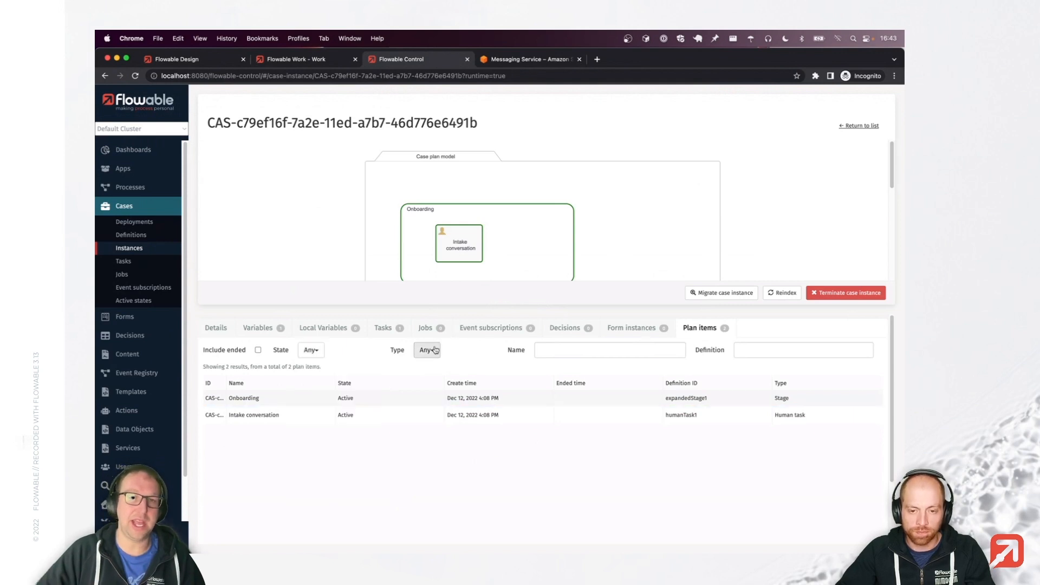
pyautogui.click(427, 350)
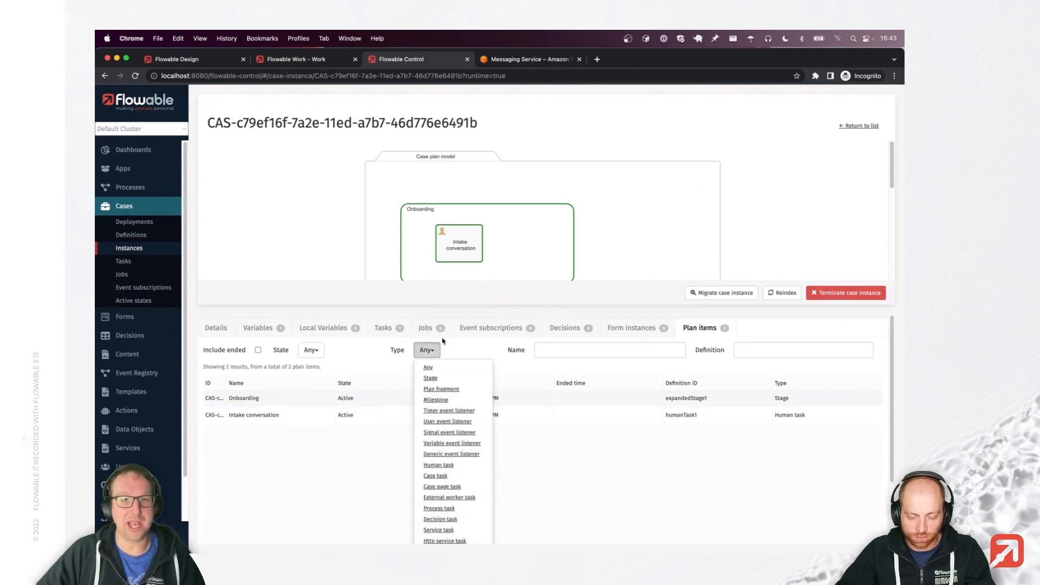
pyautogui.click(465, 351)
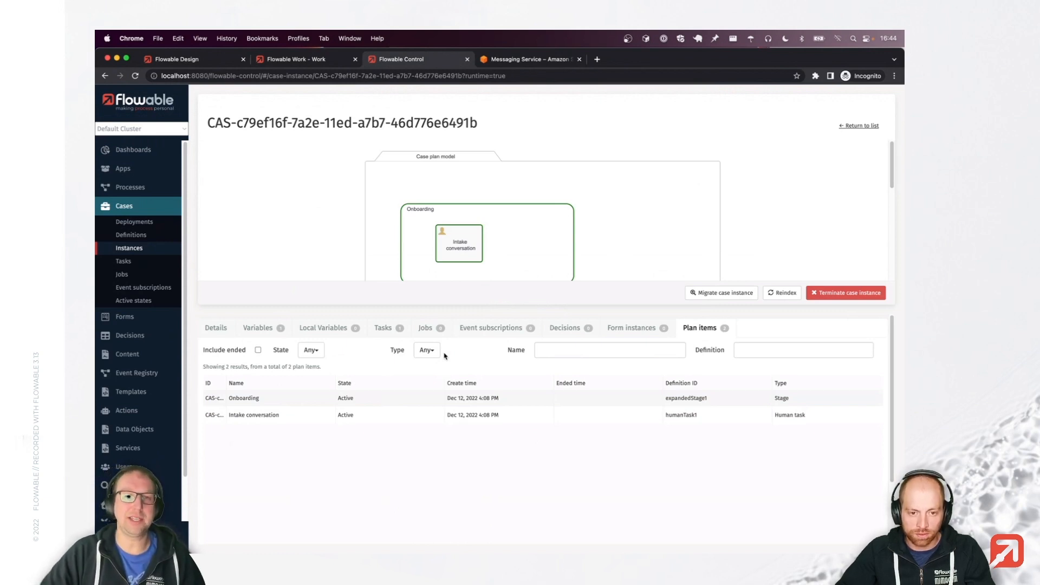
# Inspect the Intake conversation plan item, return to the case, then view the task in Flowable Work.
pyautogui.click(274, 415)
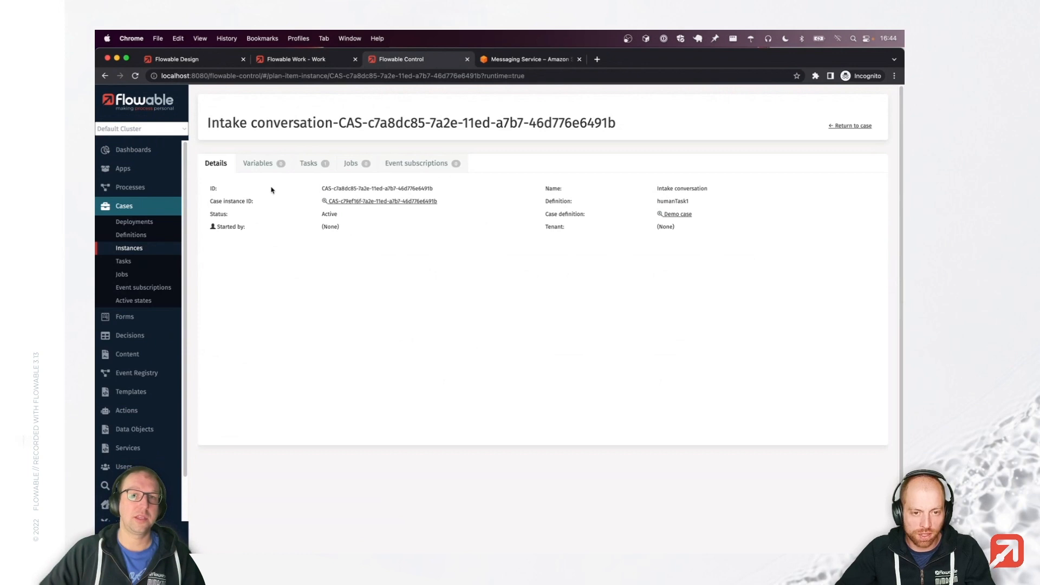
pyautogui.click(841, 127)
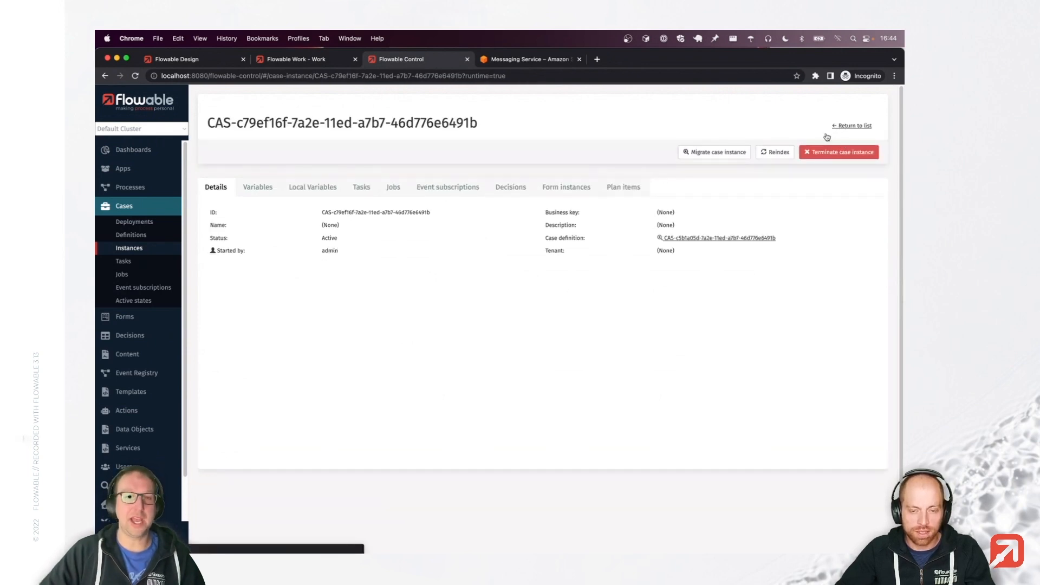
pyautogui.click(699, 327)
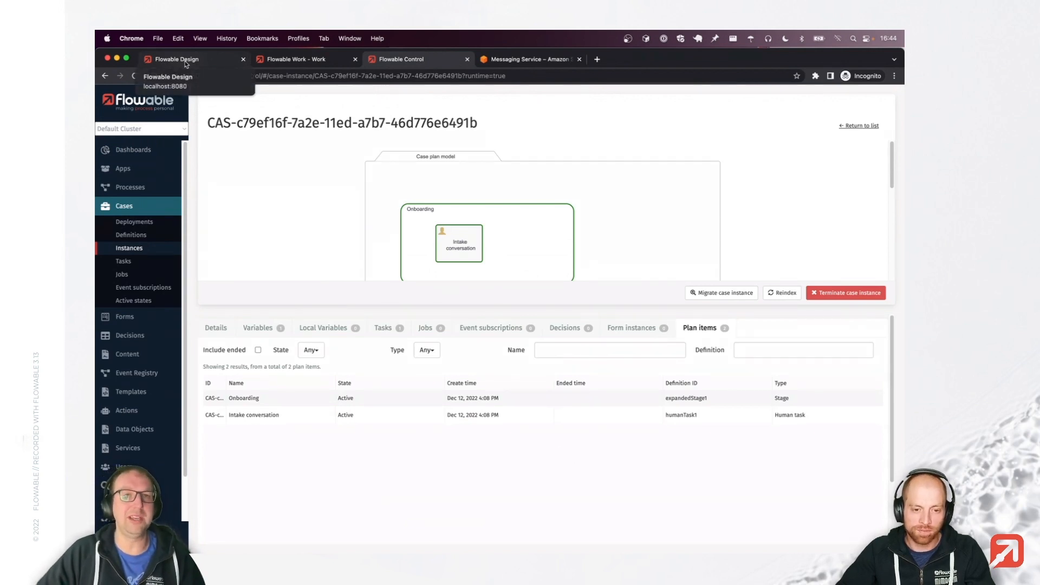
pyautogui.click(271, 61)
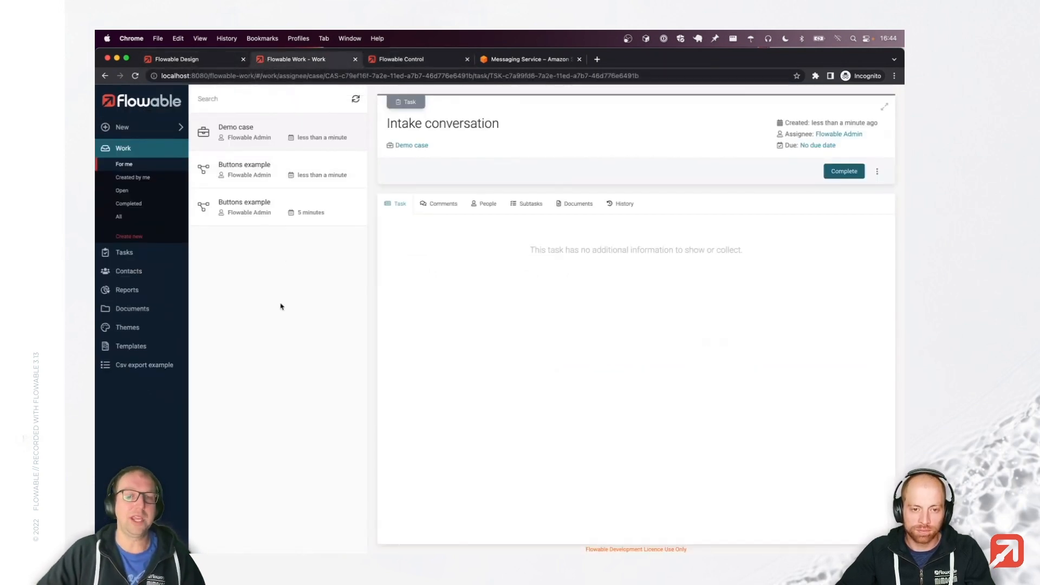